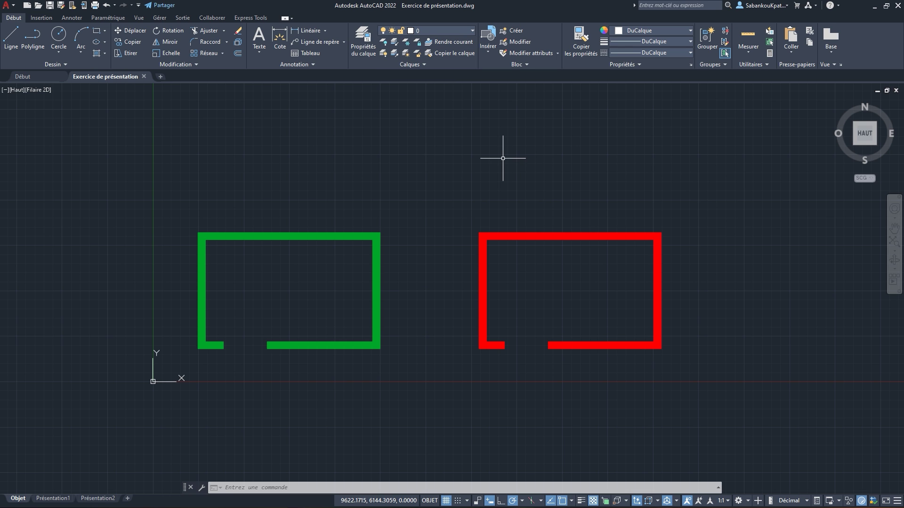
Show the properties of the green wall hatch to check its layer, and clear the selection
click(374, 250)
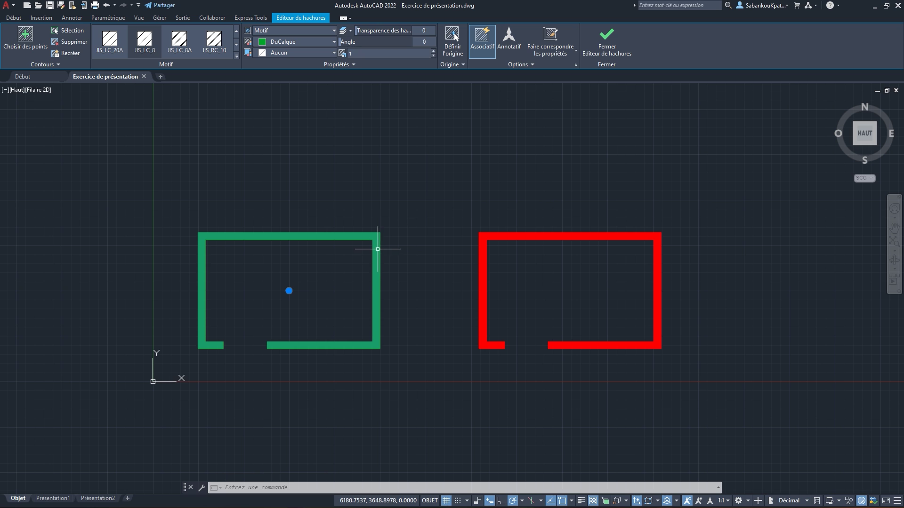
right_click(377, 249)
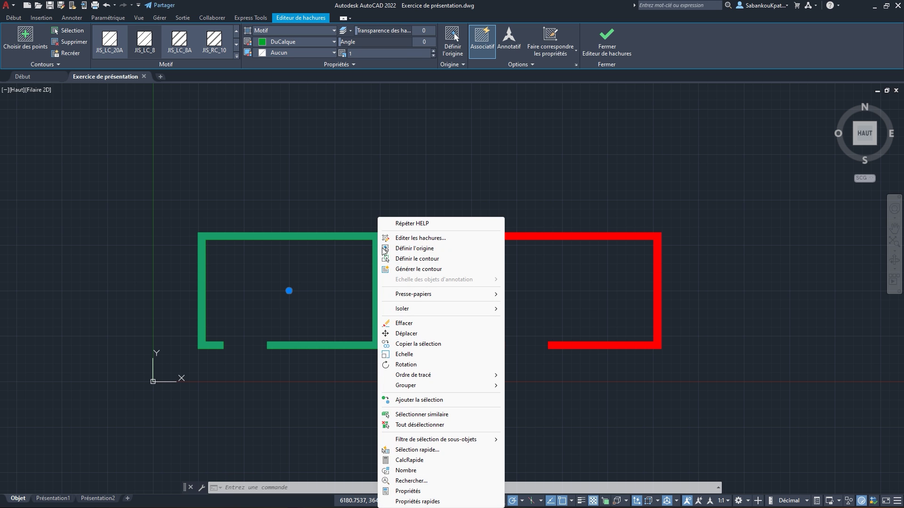
click(429, 492)
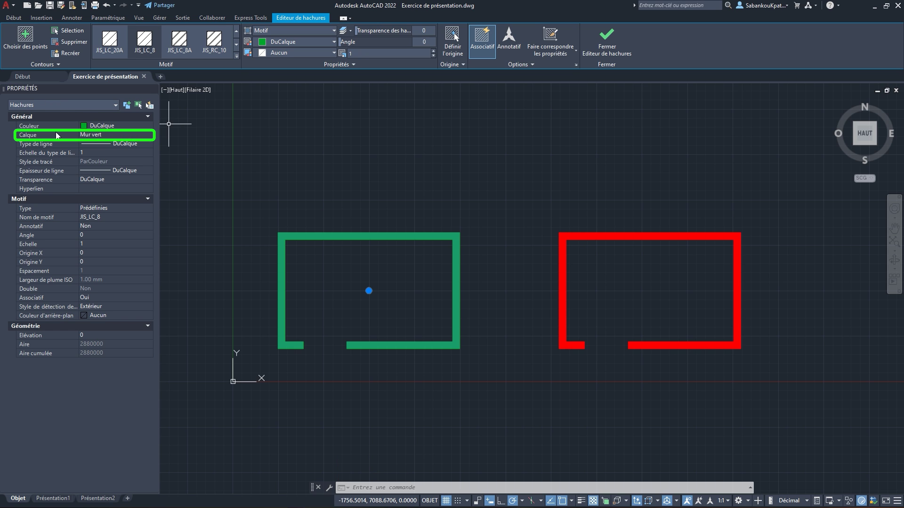
click(114, 136)
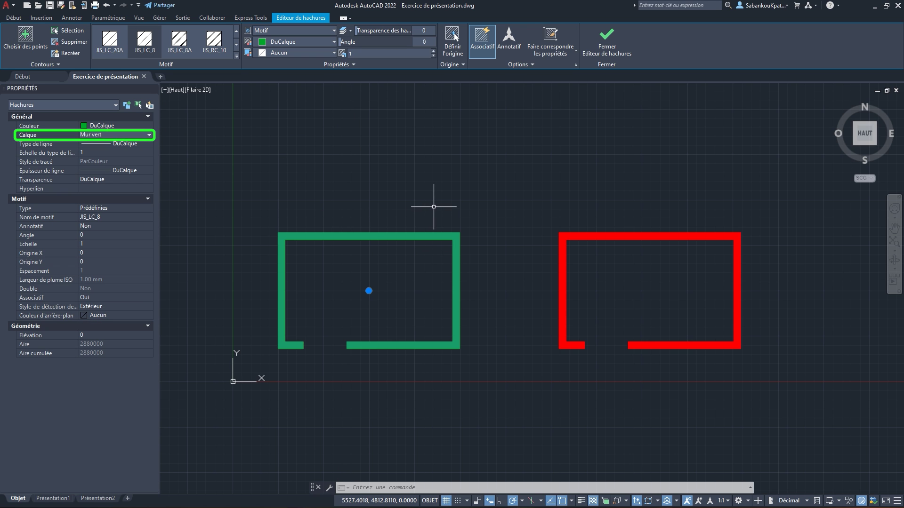
key(Escape)
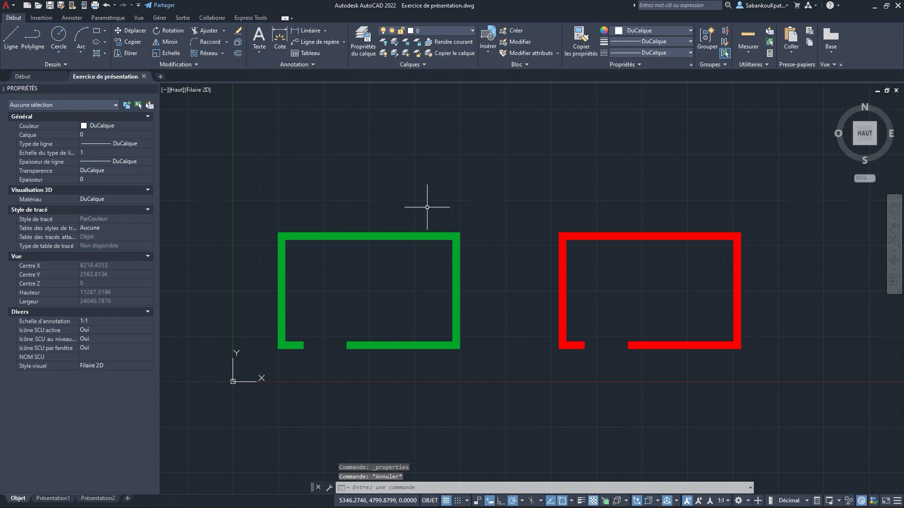
Check which layer the red wall hatch belongs to, and deselect it
click(603, 236)
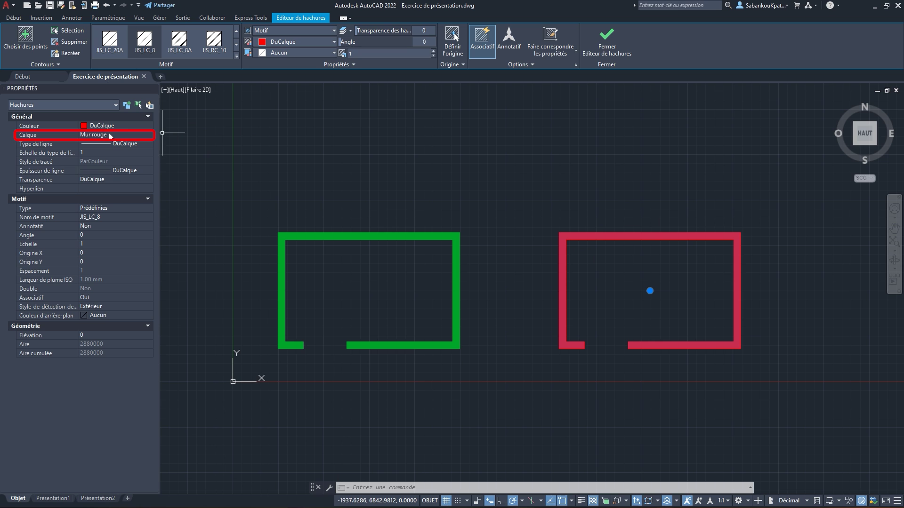
click(443, 176)
key(Escape)
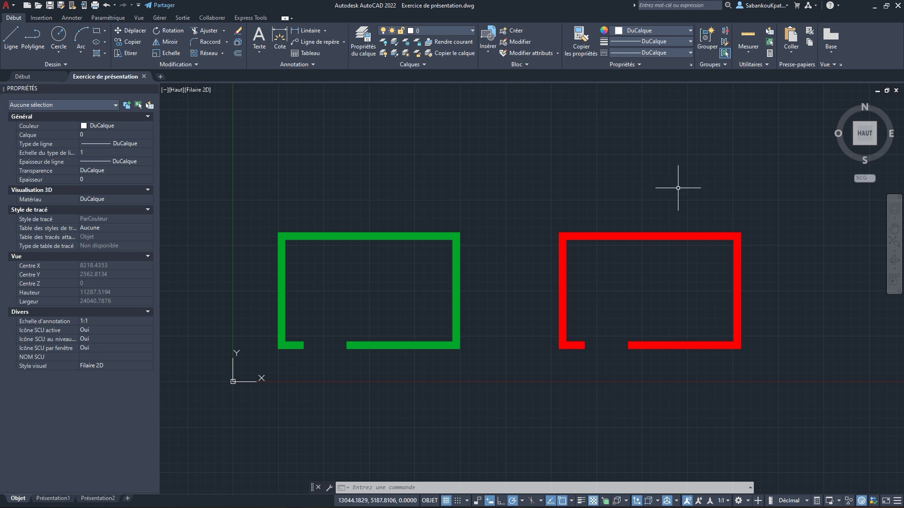
Switch to the Présentation1 layout and examine the properties of its viewport
mouse_move(861, 141)
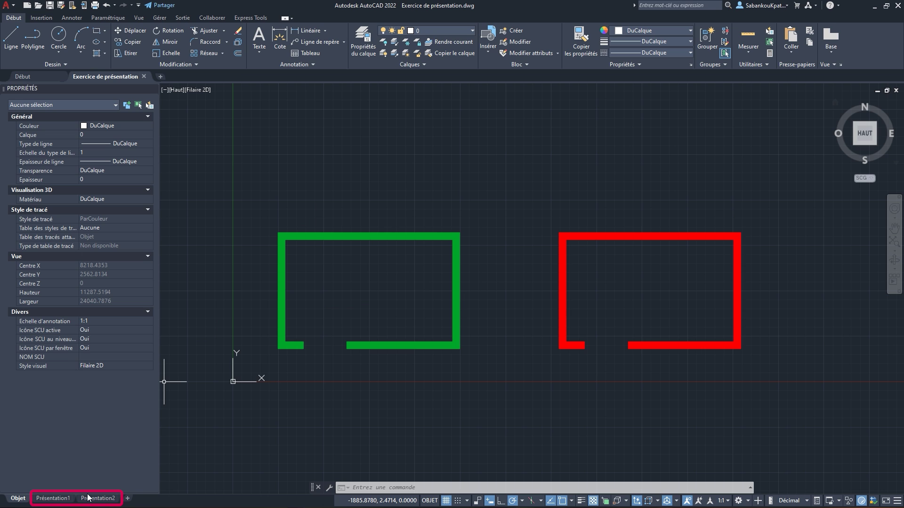
click(52, 498)
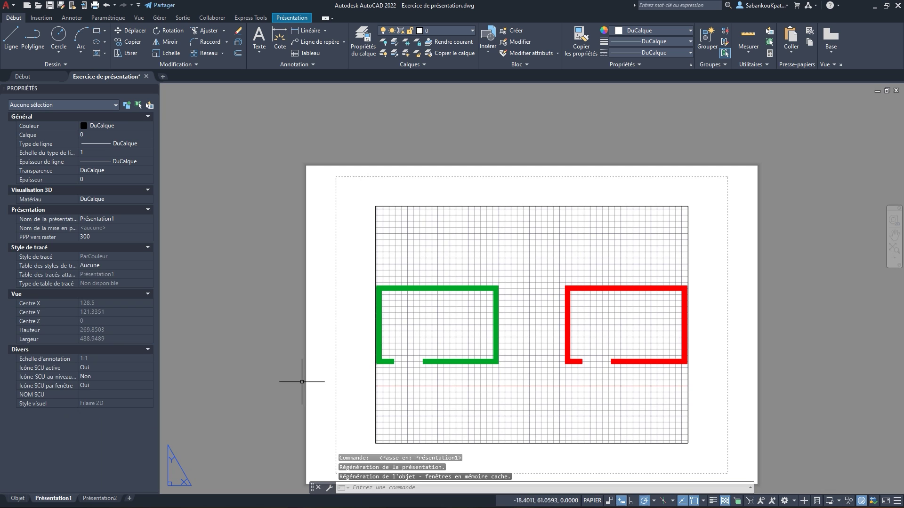
middle_drag(803, 303, 769, 262)
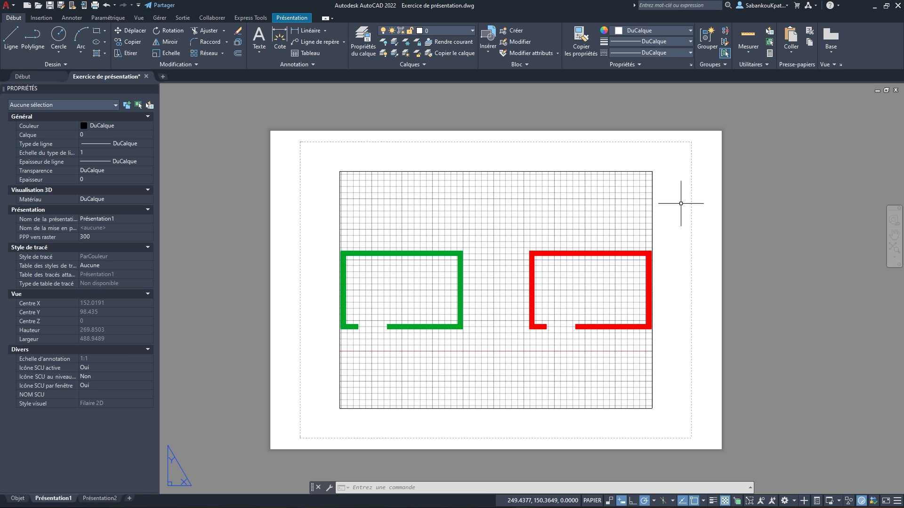
click(652, 190)
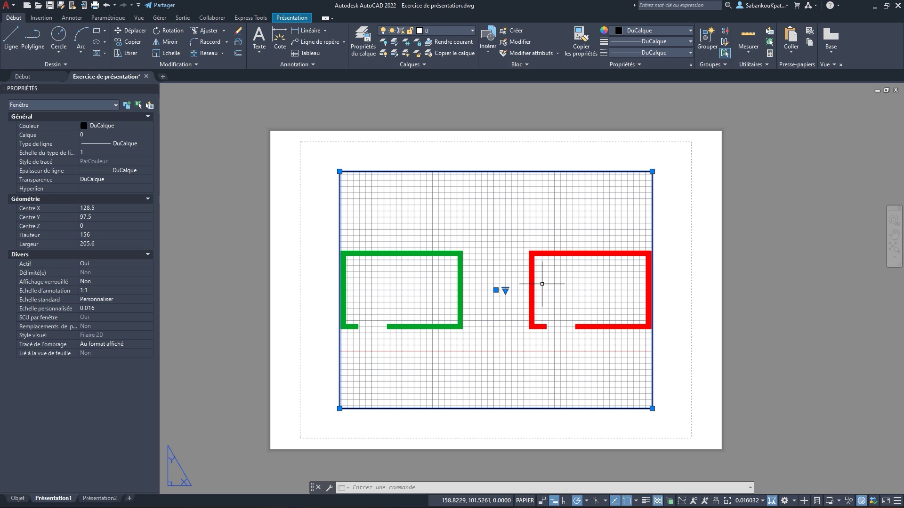
key(Escape)
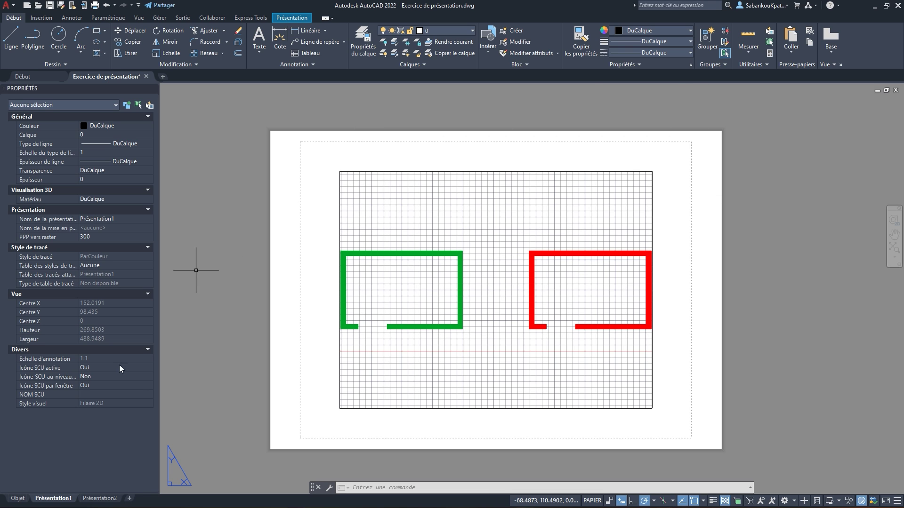
Edit the page setup of Présentation1 and set its plotter to DWG To PDF.pc3
right_click(61, 500)
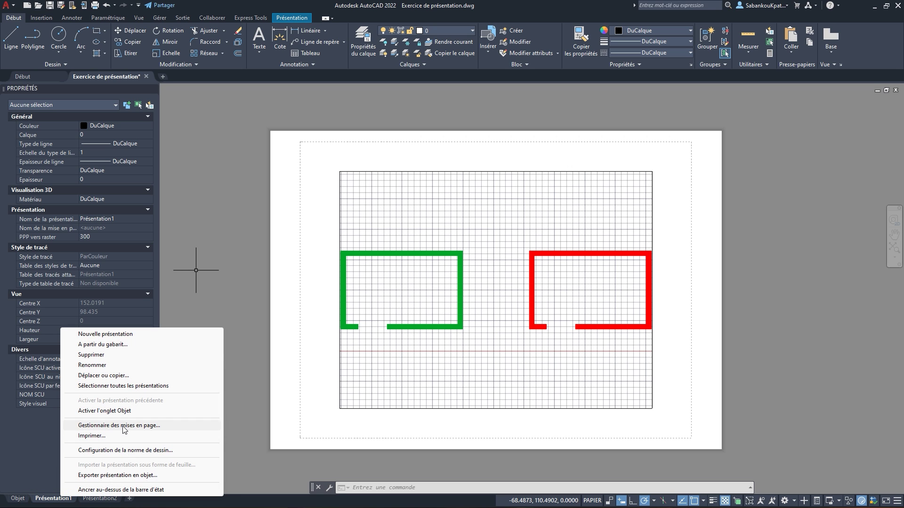
click(168, 428)
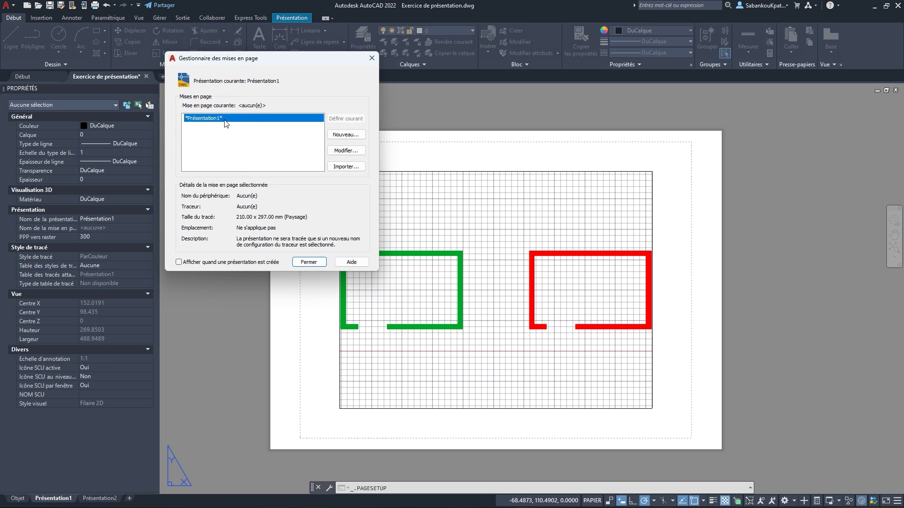
click(351, 151)
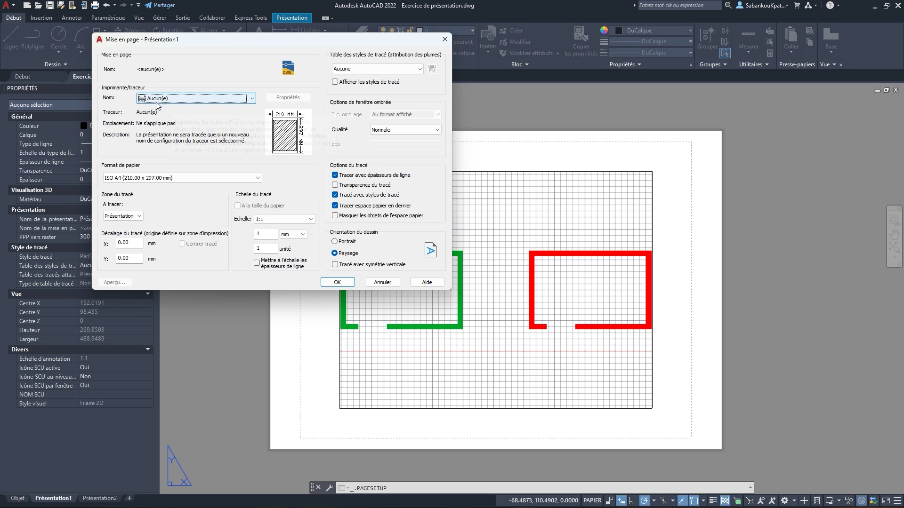
click(224, 100)
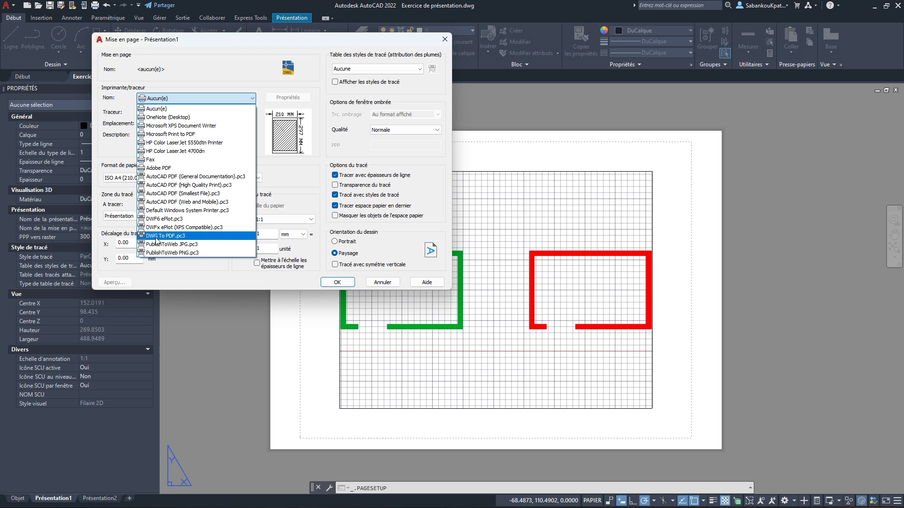
click(184, 240)
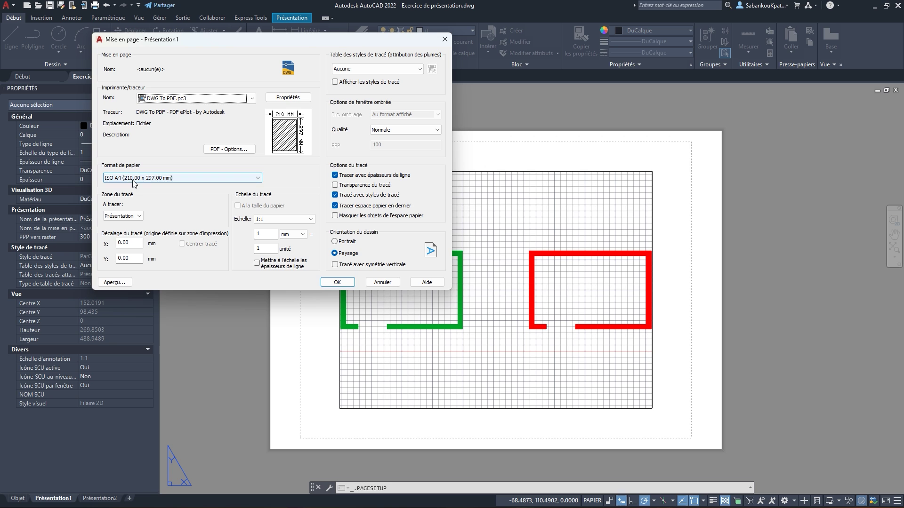
click(176, 179)
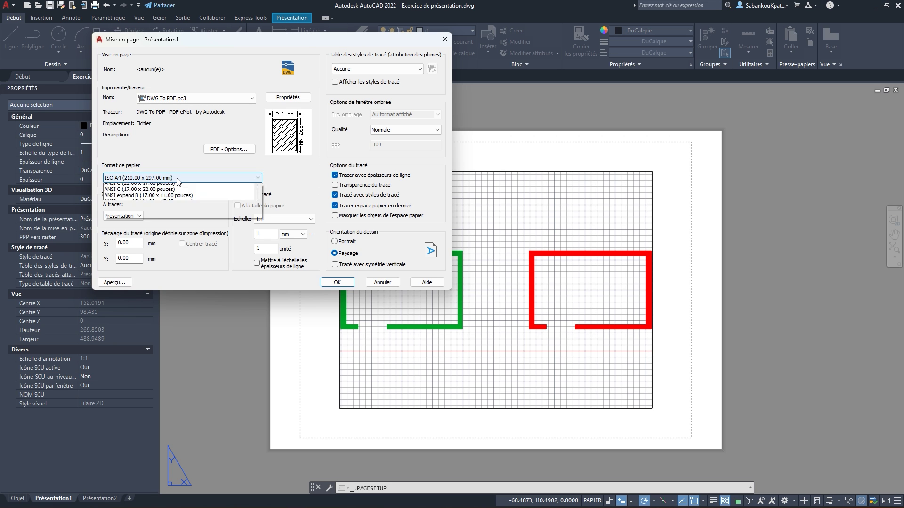
scroll(210, 222, up, 3)
scroll(211, 222, up, 10)
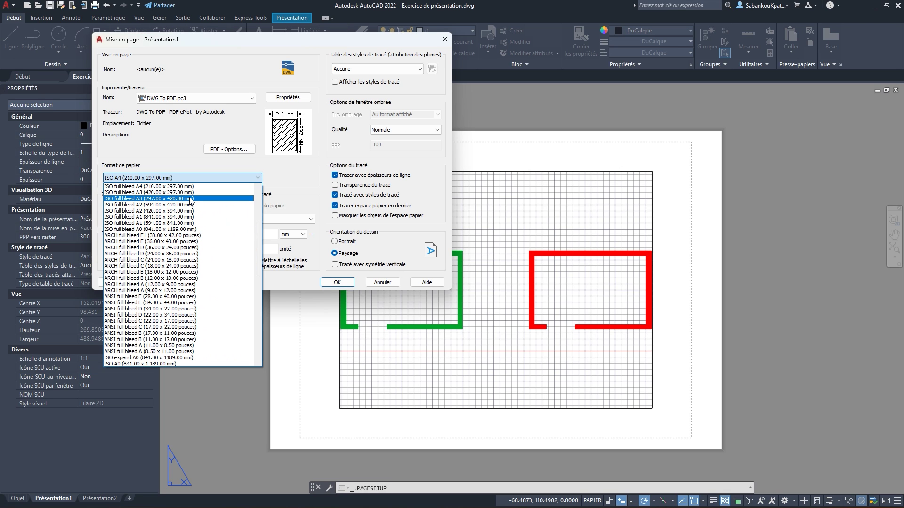
drag(259, 235, 258, 263)
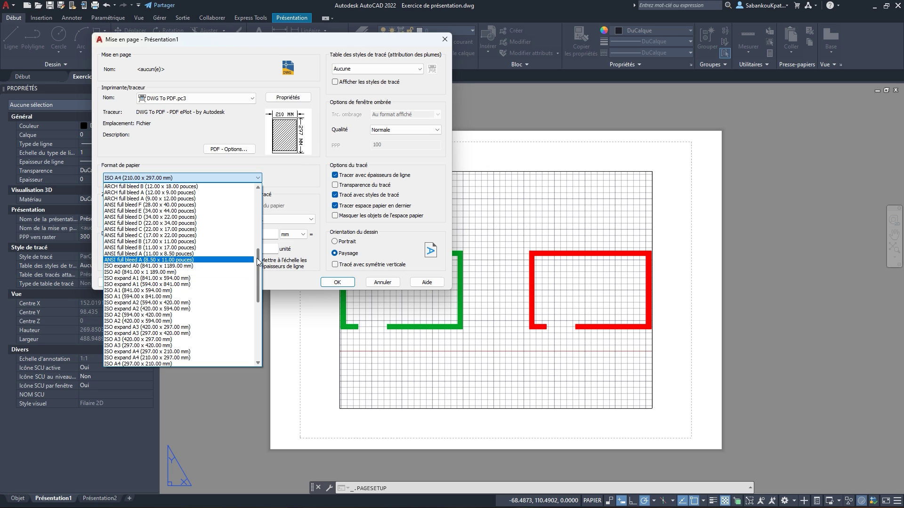
drag(258, 258, 257, 267)
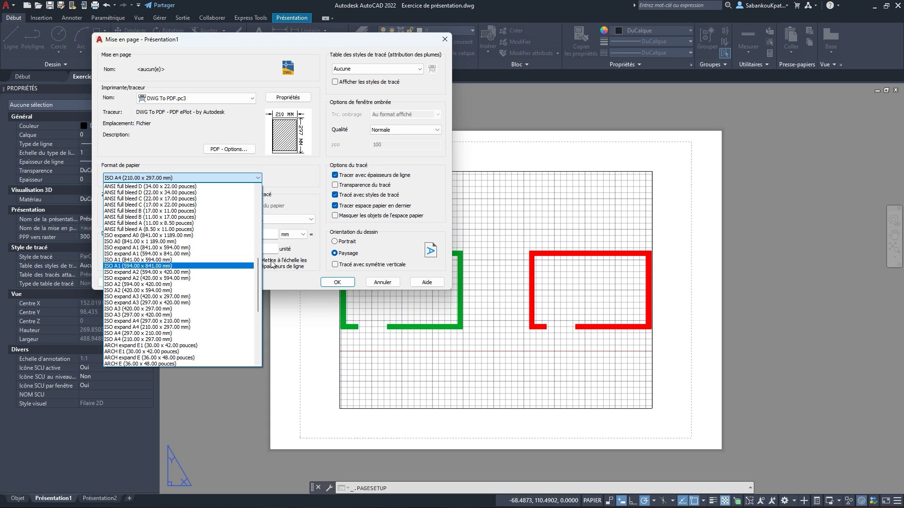
click(345, 40)
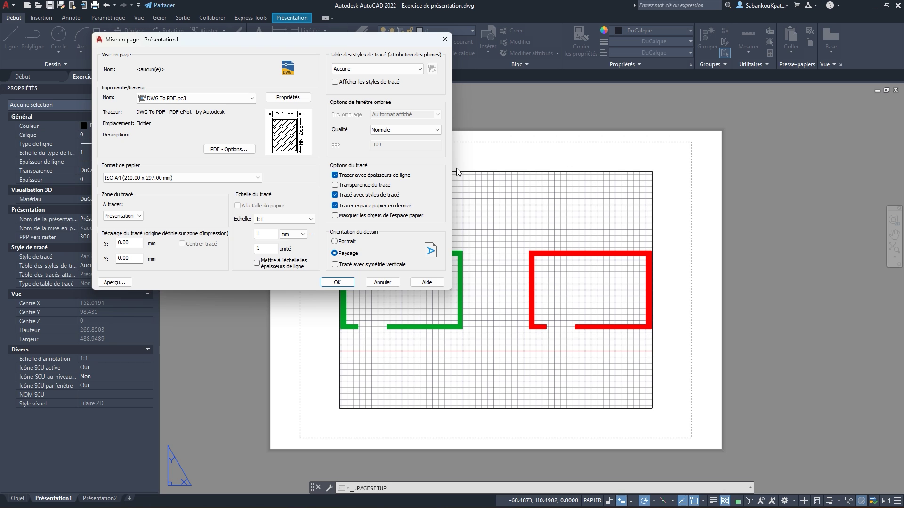
Set the paper format of the page setup to ISO full bleed A4 (297.00 x 210.00 mm)
click(245, 179)
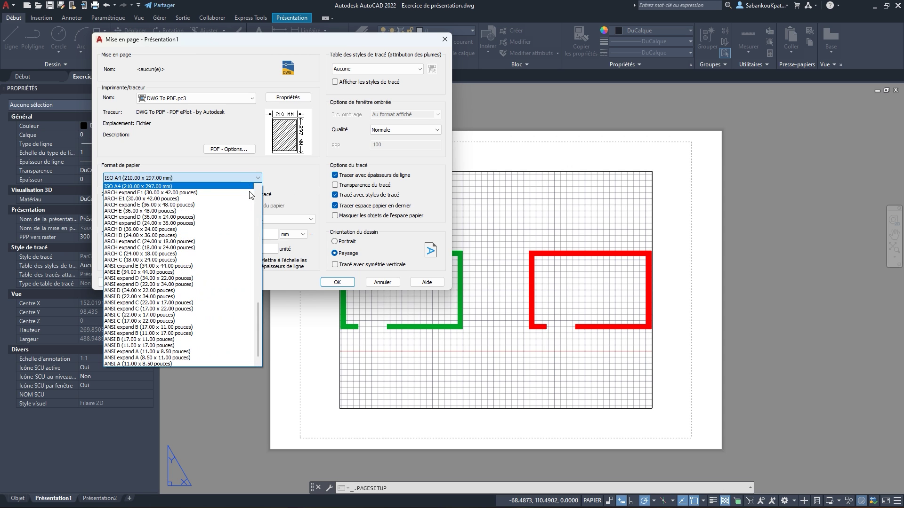
scroll(260, 214, up, 10)
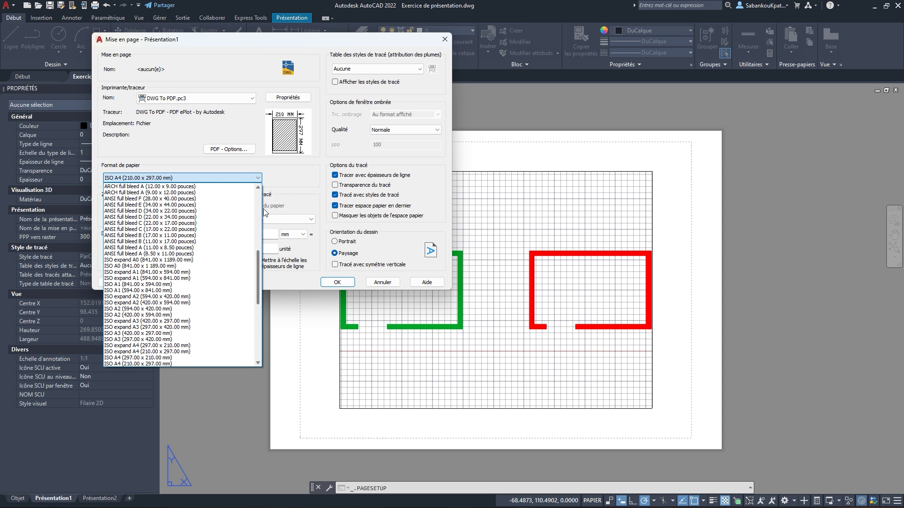
scroll(258, 205, up, 10)
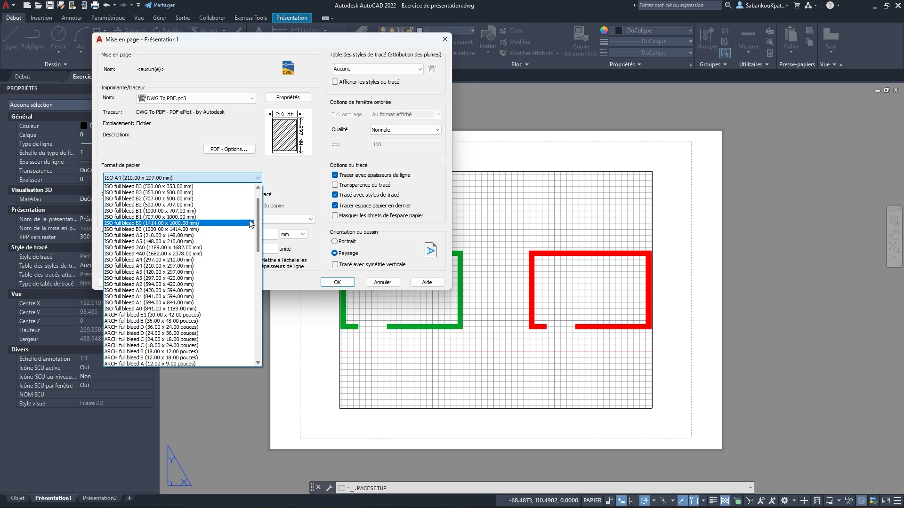
click(176, 260)
mouse_move(302, 128)
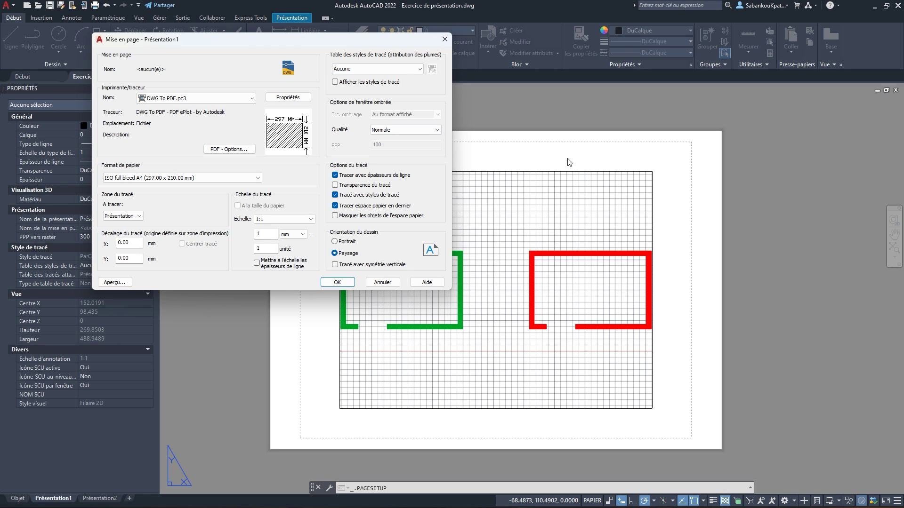
Assign the monochrome.ctb plot style table with plot styles displayed, and apply the page setup to Présentation1
click(378, 69)
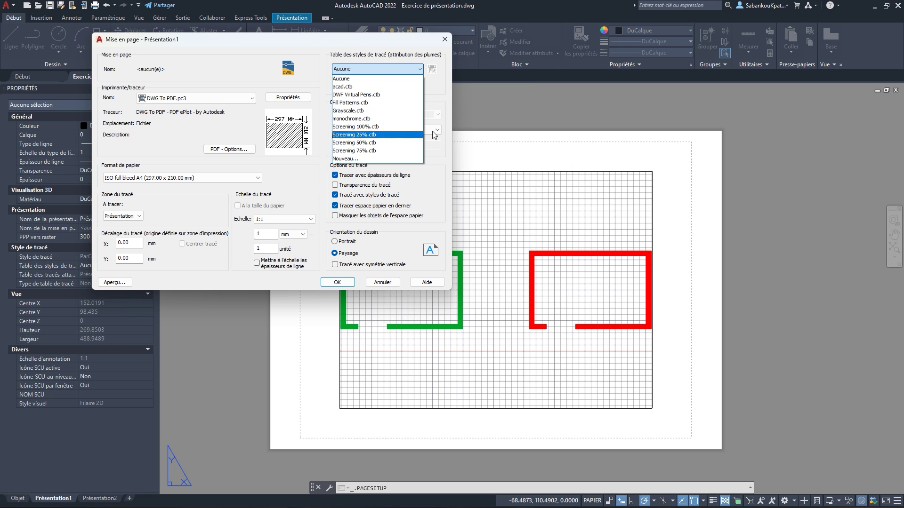
click(377, 119)
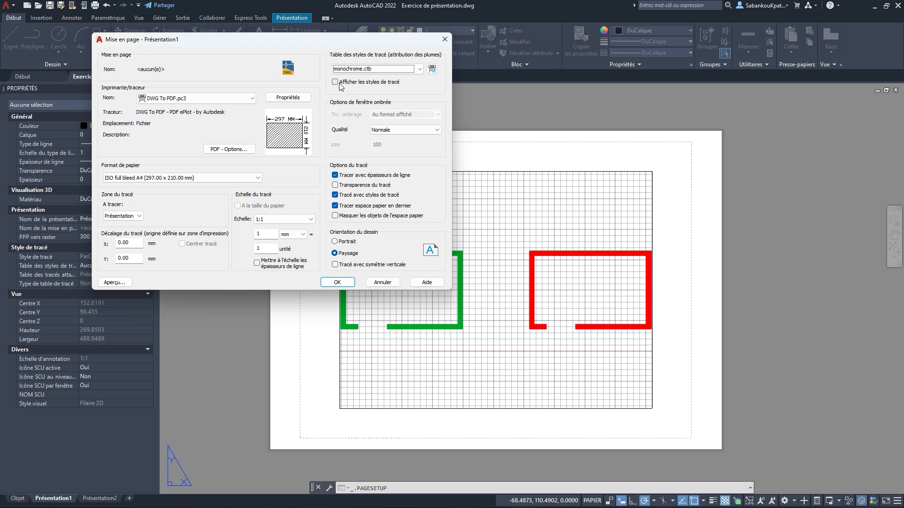
click(359, 84)
click(411, 71)
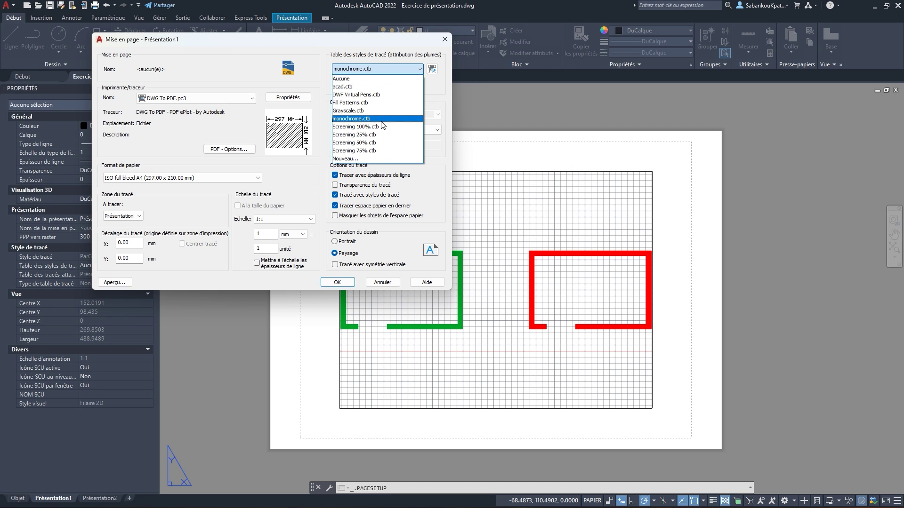
click(437, 86)
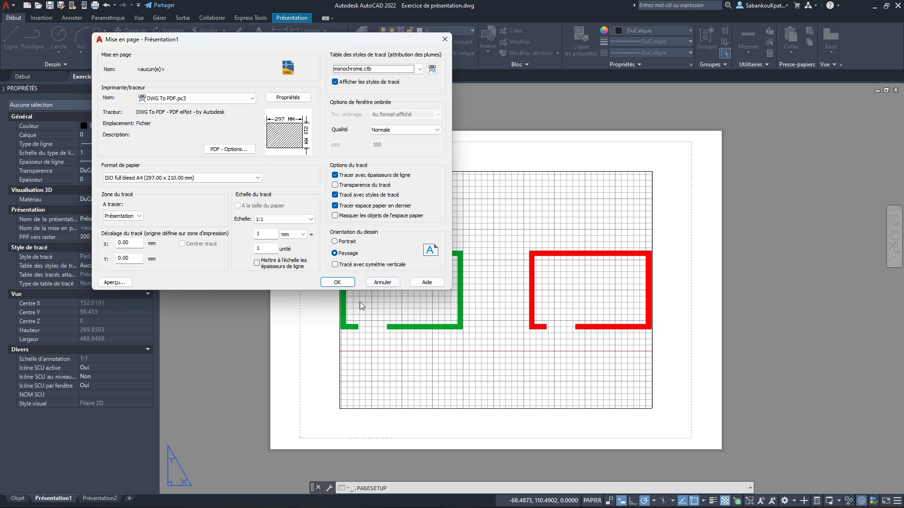
click(338, 282)
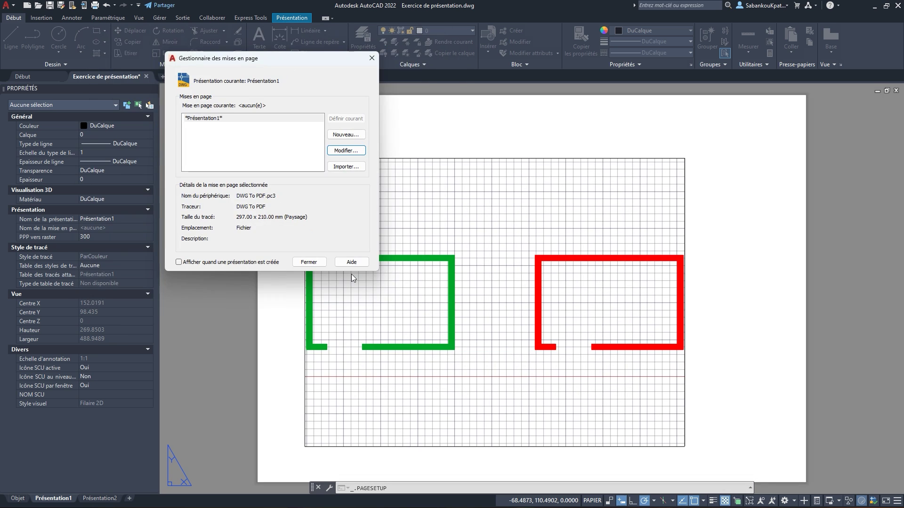
click(310, 262)
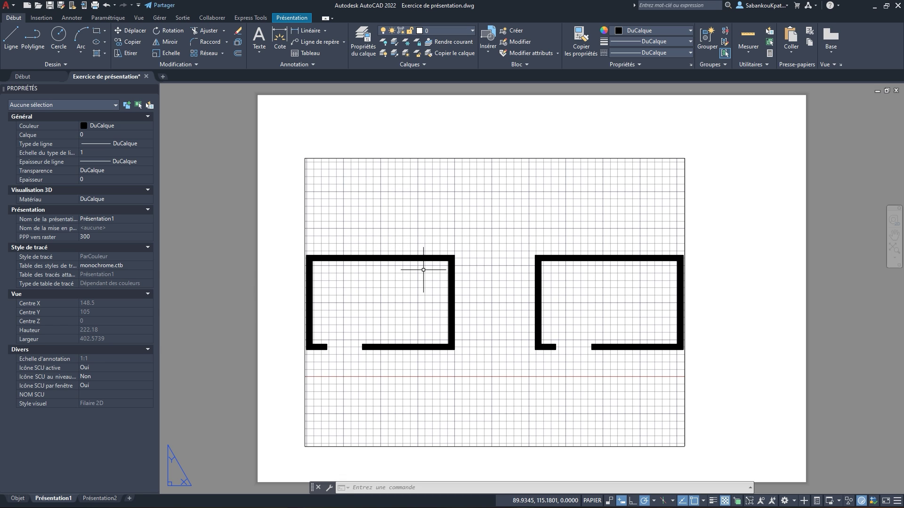
Edit the page setup of Présentation1, set its plot style table to Aucune, and apply it
right_click(62, 501)
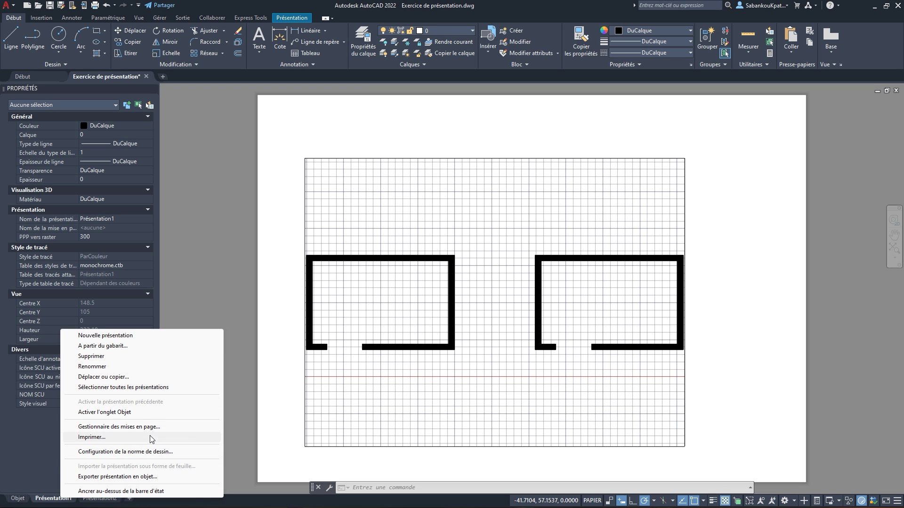
click(141, 427)
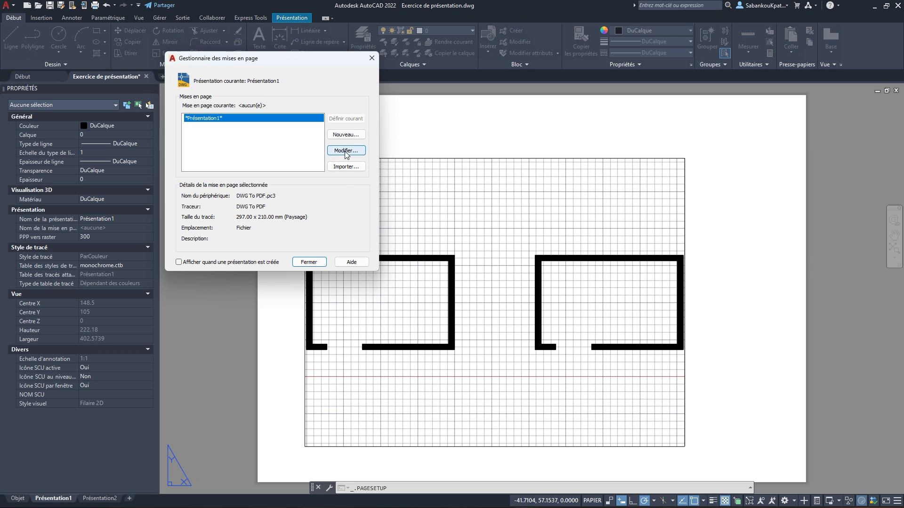
click(352, 151)
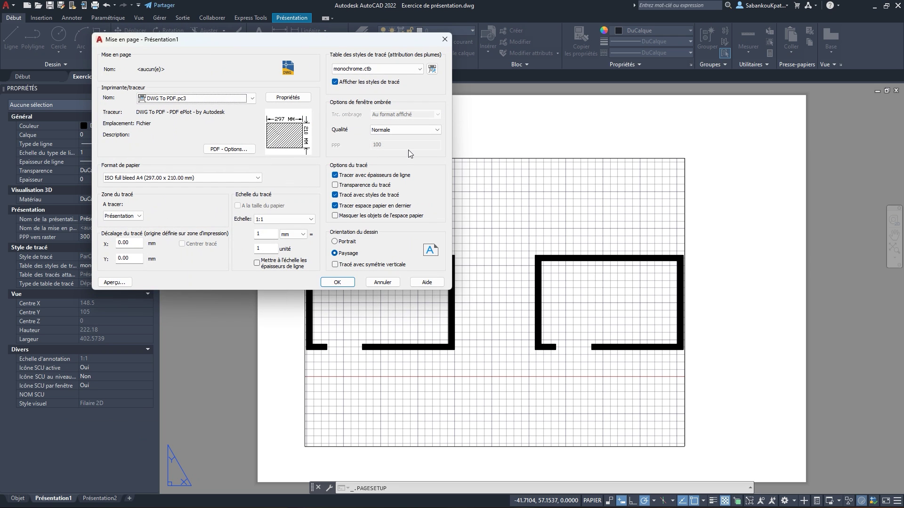
click(381, 70)
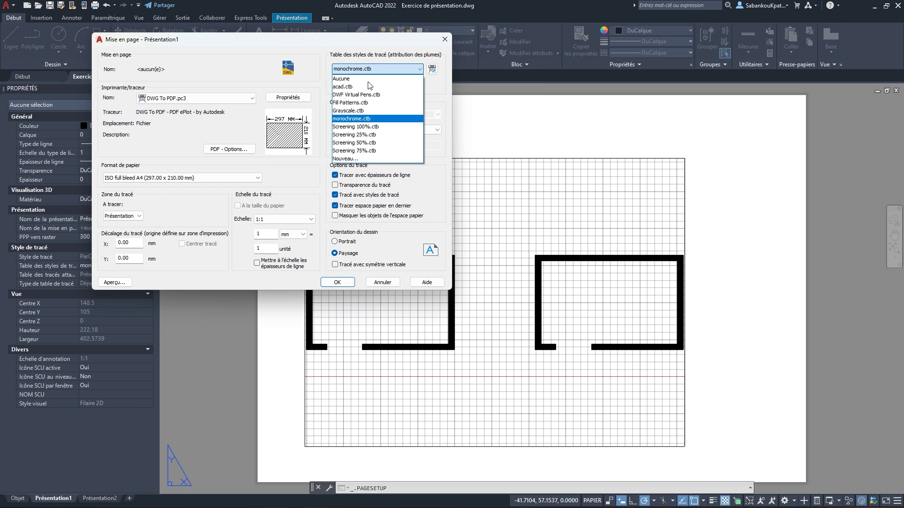
click(370, 79)
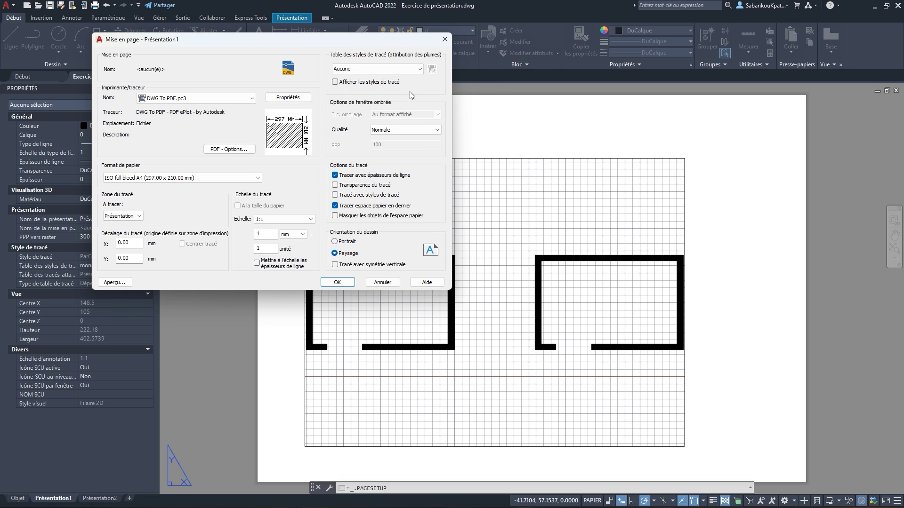
click(337, 283)
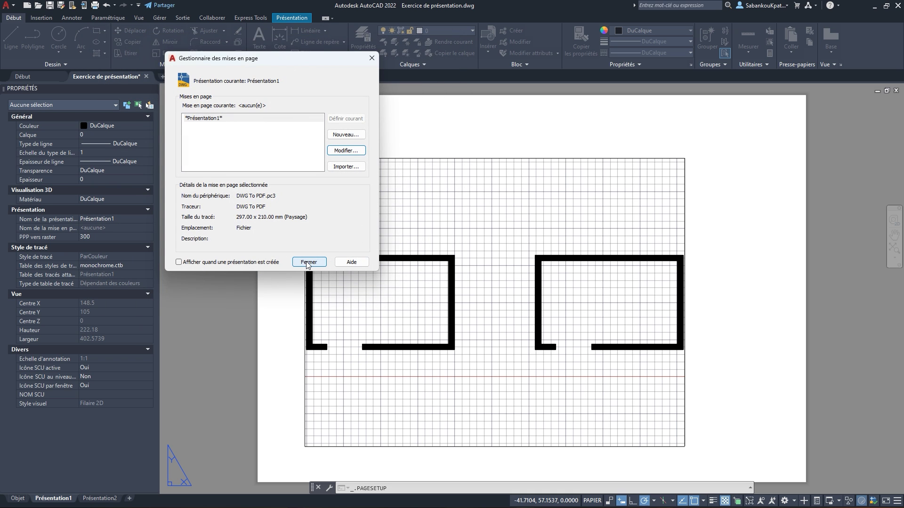
click(308, 262)
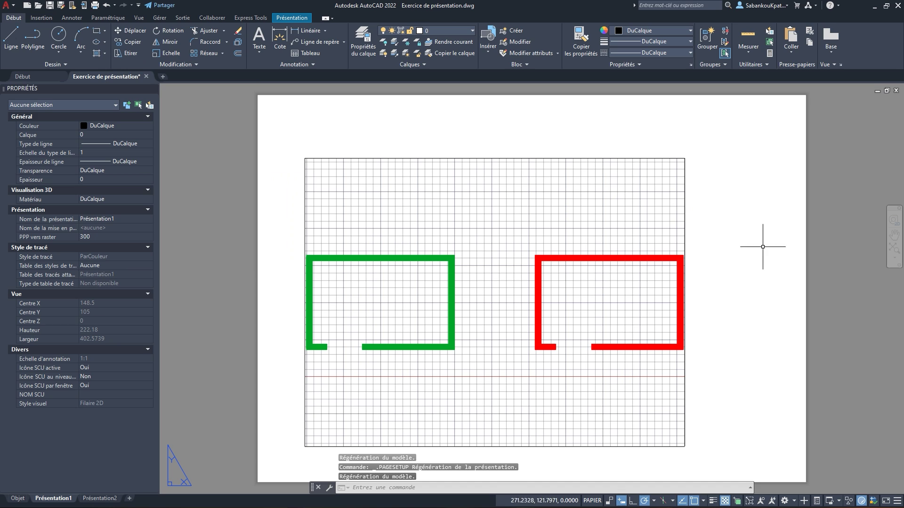
Stretch the viewport by its lower-right corner to about 226 mm wide and 128 mm high
middle_drag(734, 228, 729, 223)
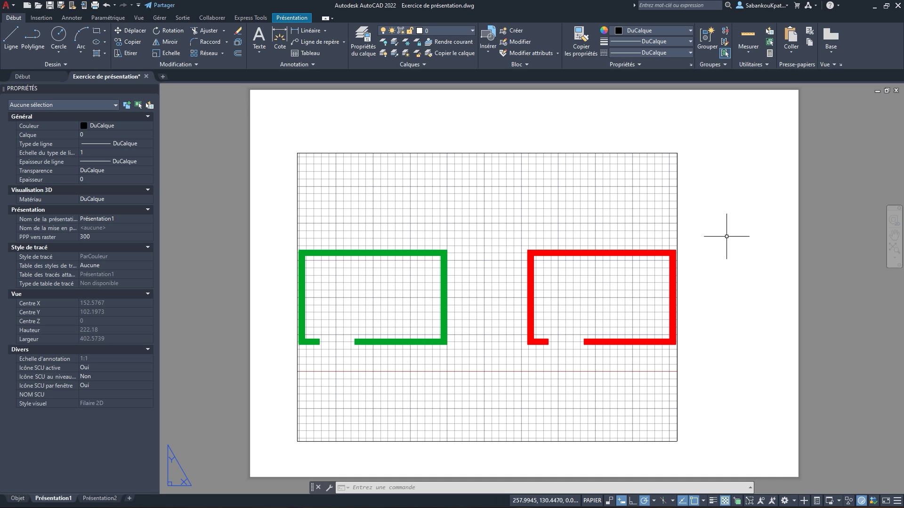
click(678, 210)
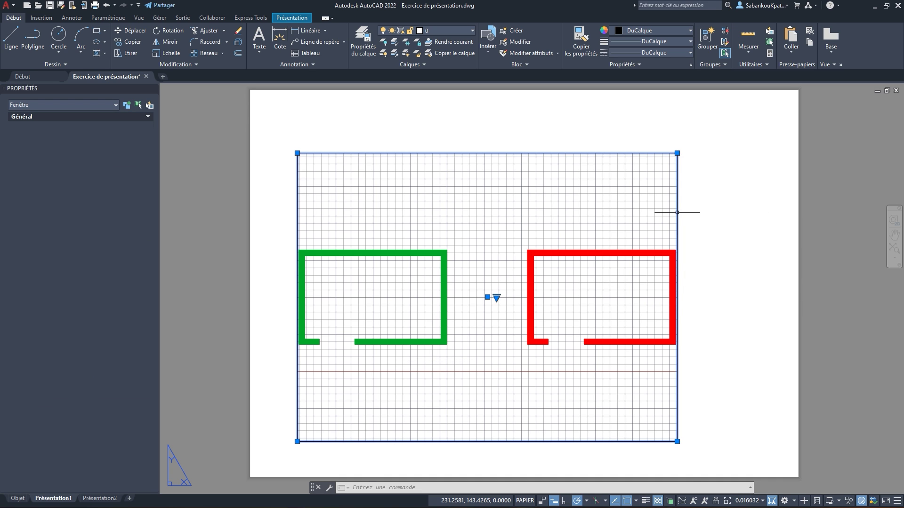
click(677, 443)
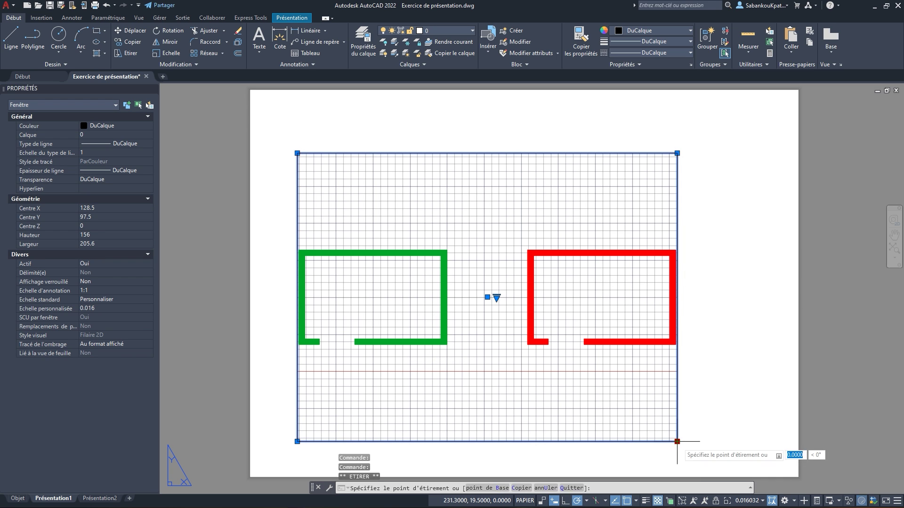
click(715, 389)
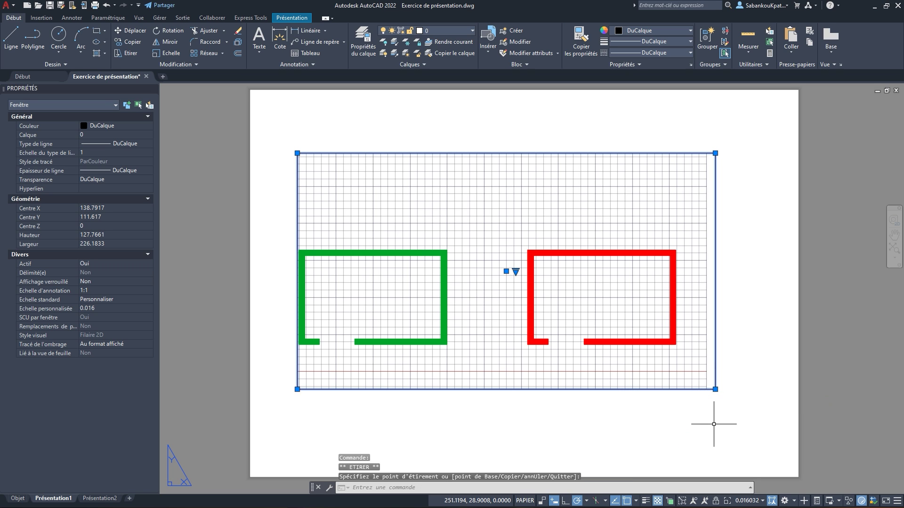
key(Escape)
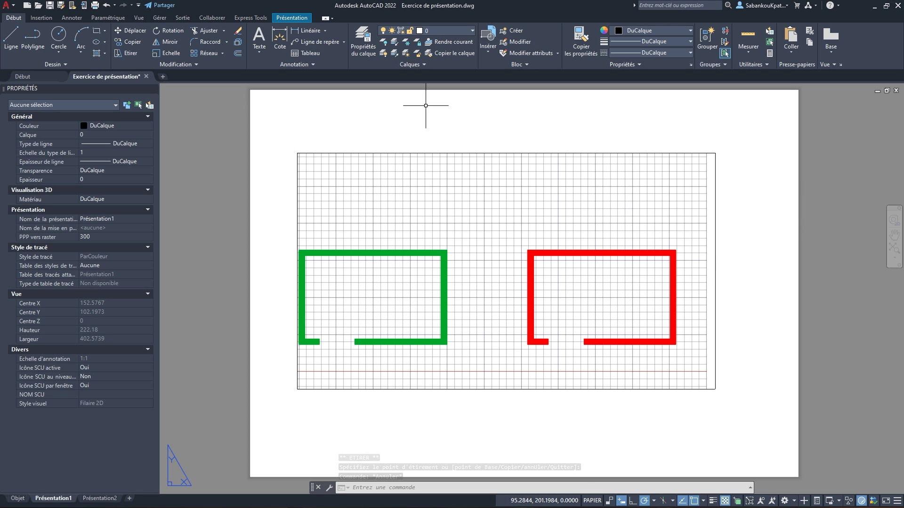
Create a layer named Cartouche
click(362, 45)
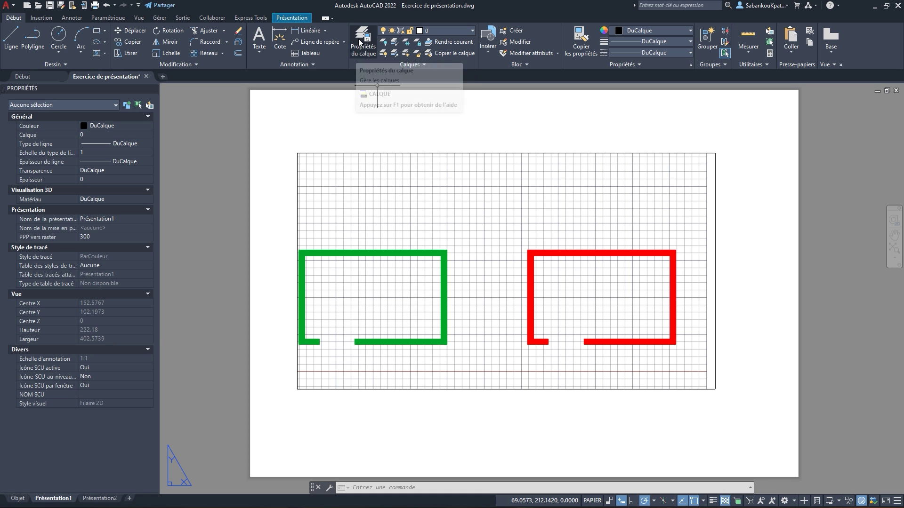
click(362, 42)
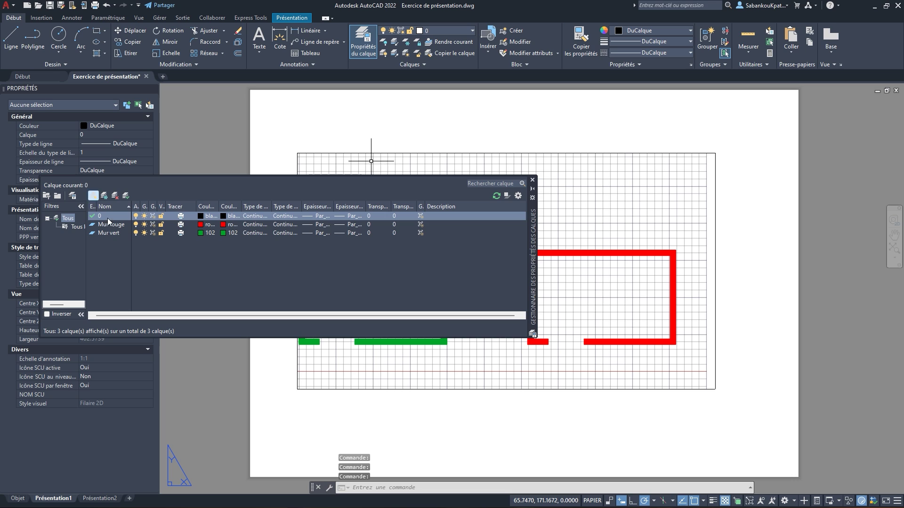
text(Ca)
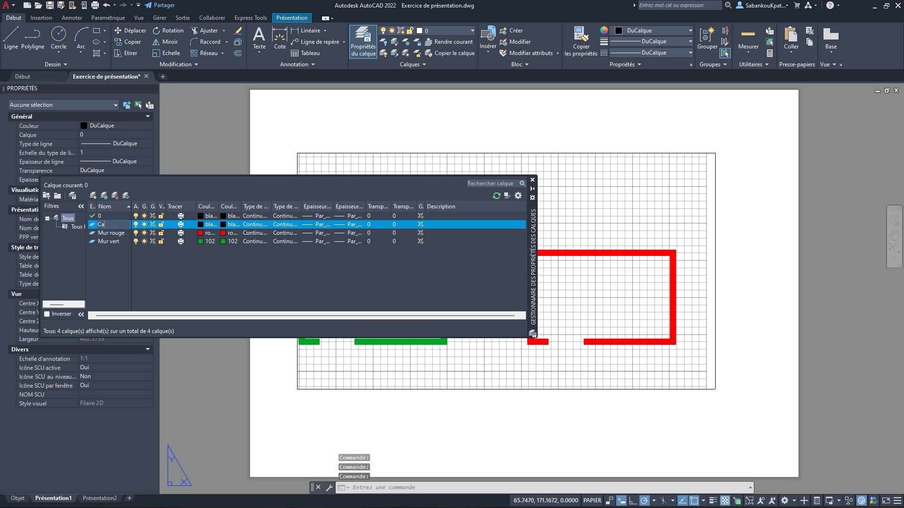
text(rtou)
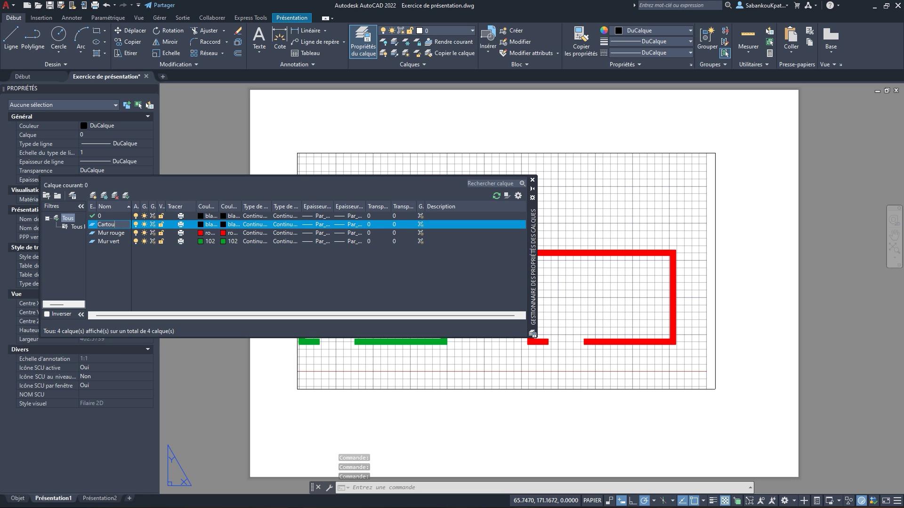
text(che)
key(Return)
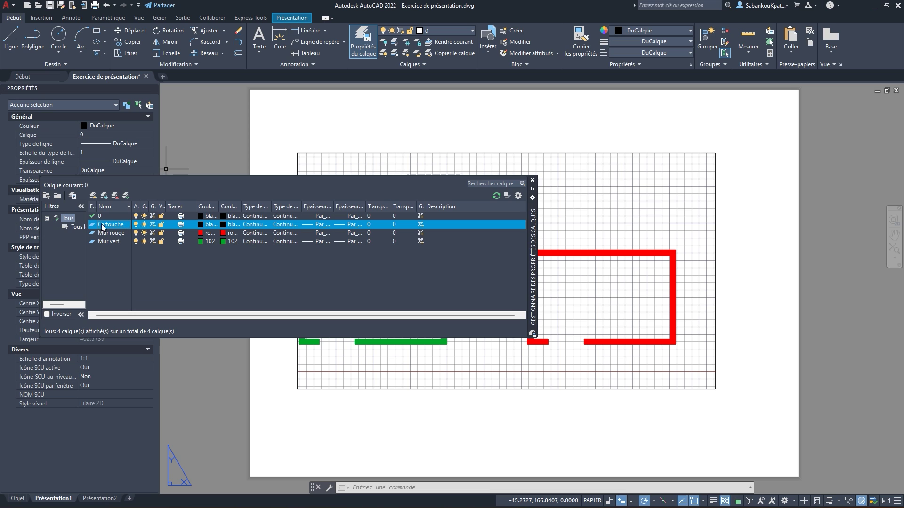
Make Cartouche the current layer
click(125, 196)
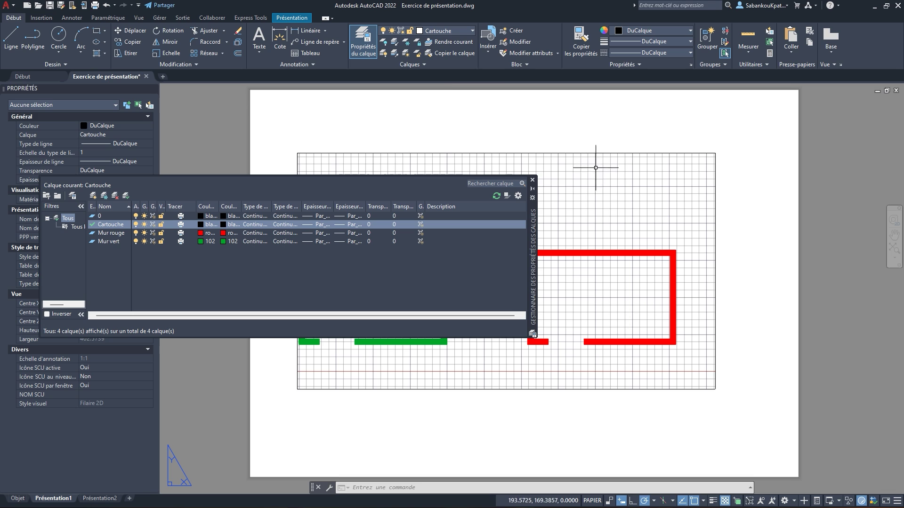
click(532, 180)
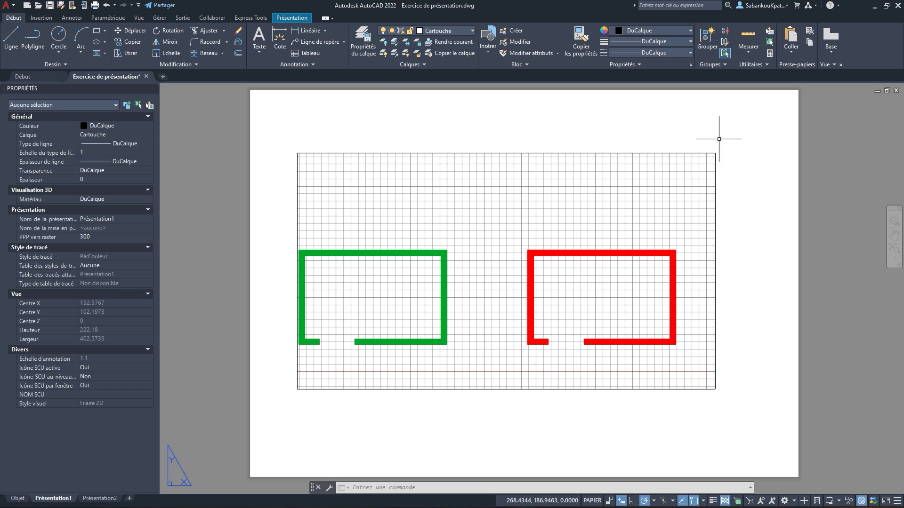
click(443, 29)
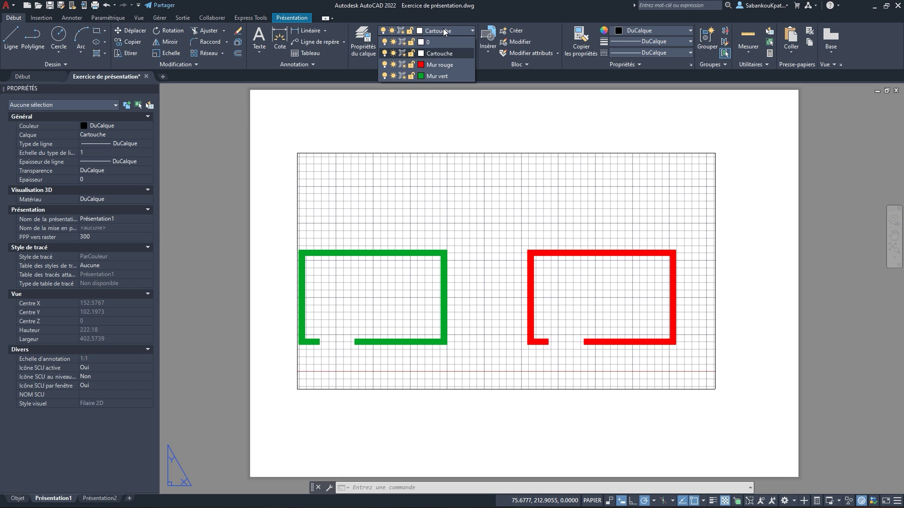
click(442, 53)
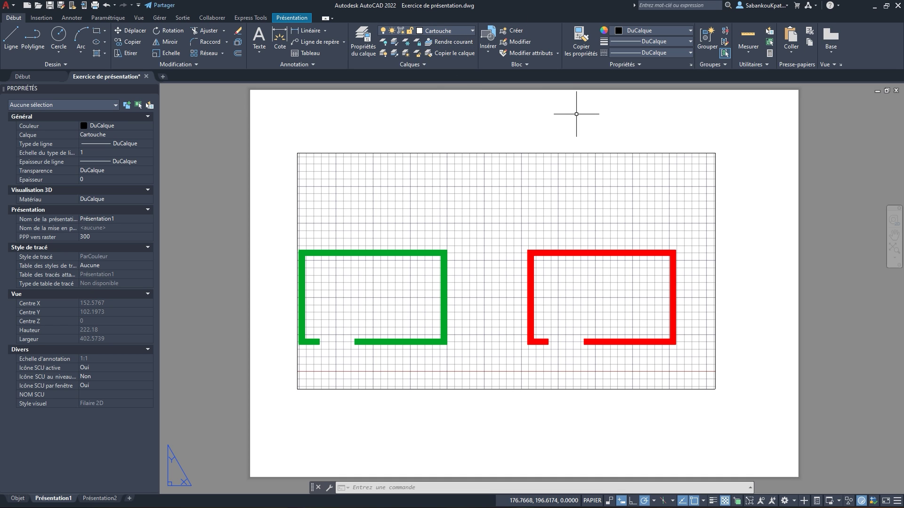
click(453, 31)
click(453, 29)
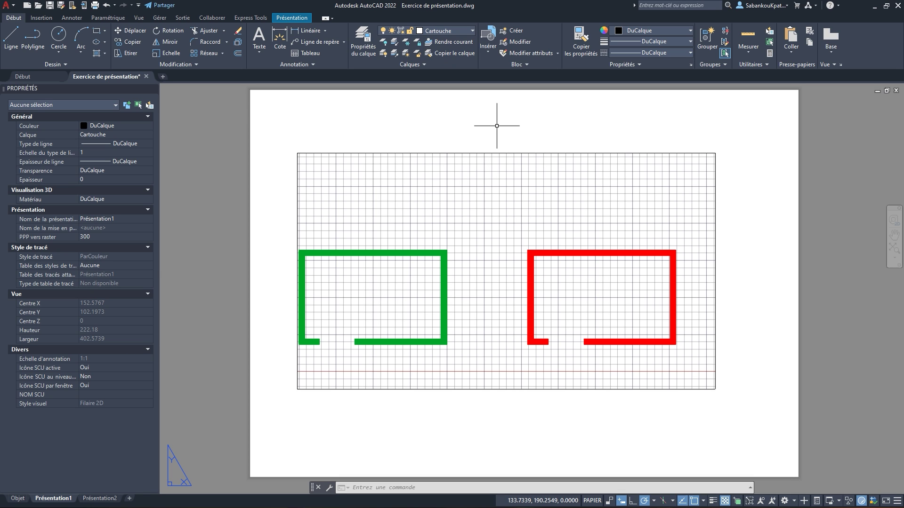
click(459, 30)
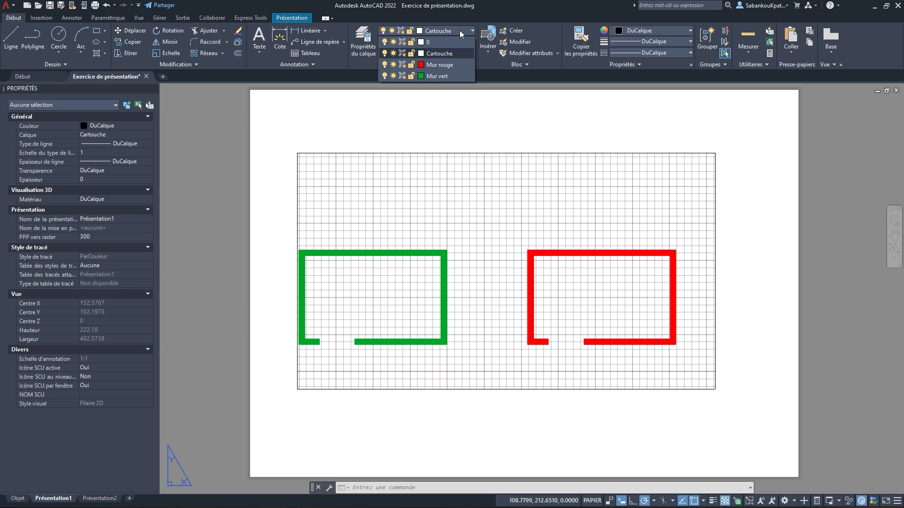
click(446, 53)
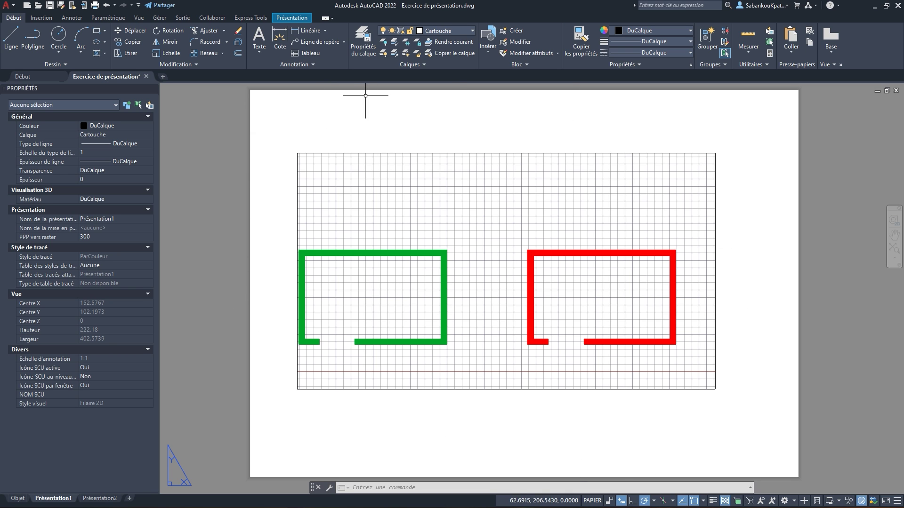
Draw a rectangular border around the sheet, about 5 mm inside the paper edges
click(97, 32)
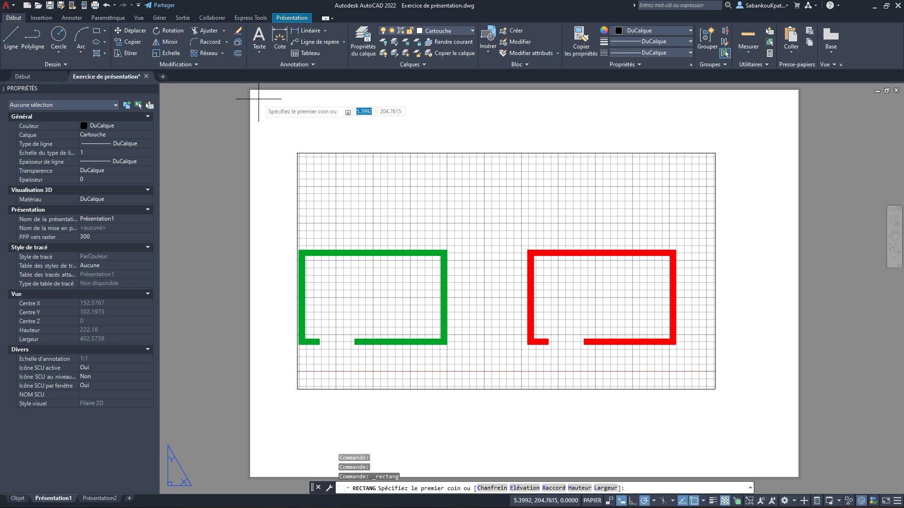
click(259, 99)
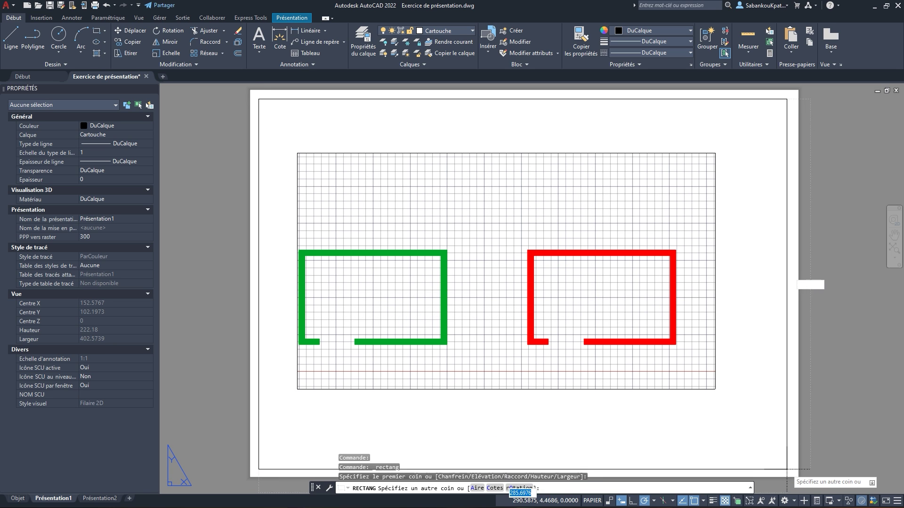
click(788, 469)
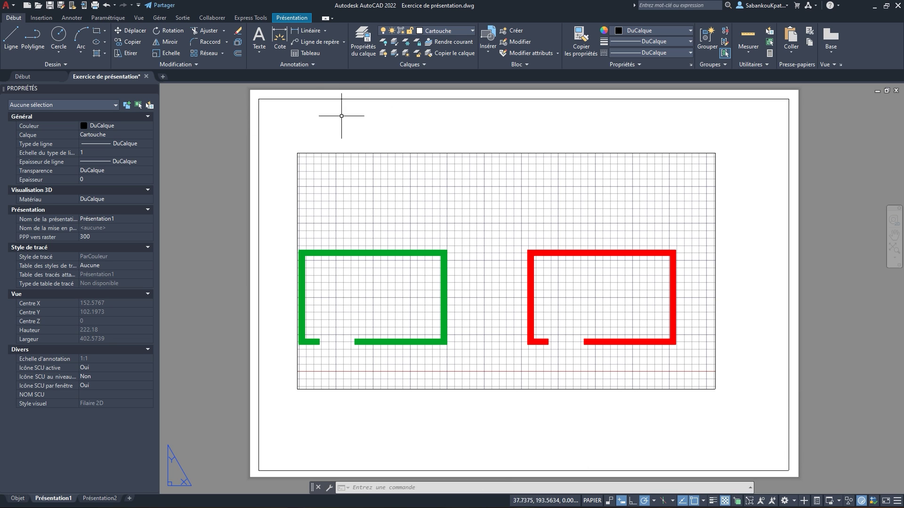
Draw a title block rectangle about 20 mm high along the bottom of the border, spanning its full width
click(96, 33)
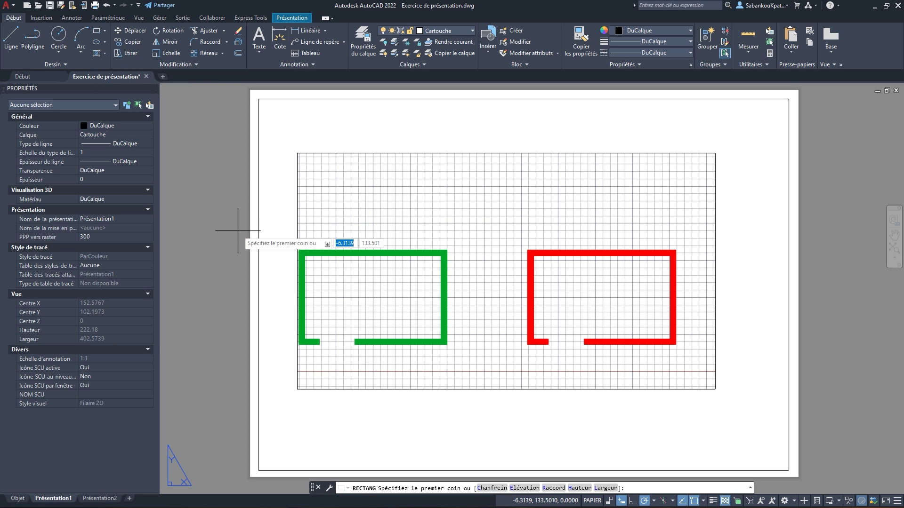
click(258, 470)
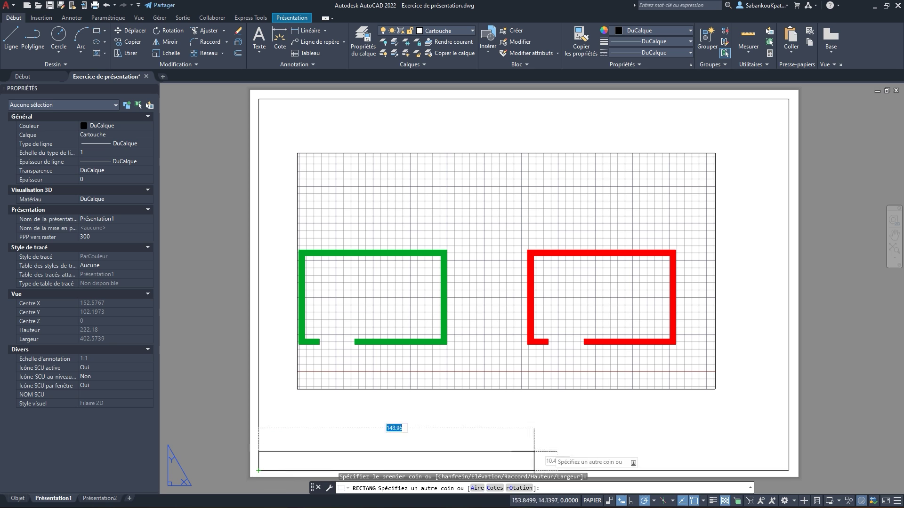
click(788, 434)
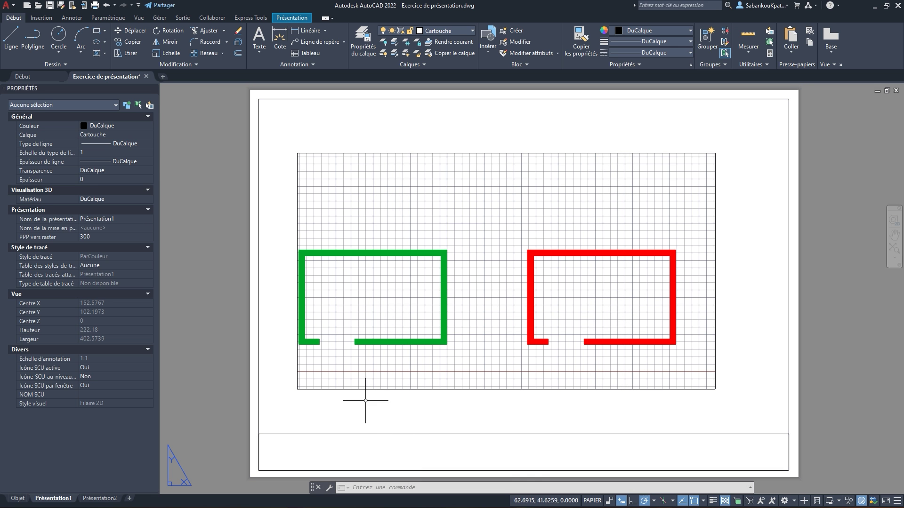
Draw a vertical dividing line across the title block, 70 mm from its left end, from top edge to bottom edge
click(10, 38)
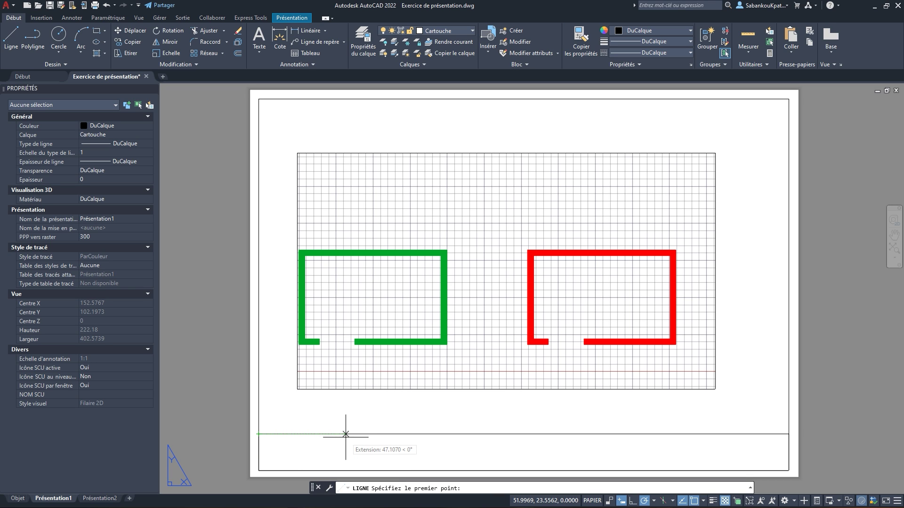
text(70)
key(Return)
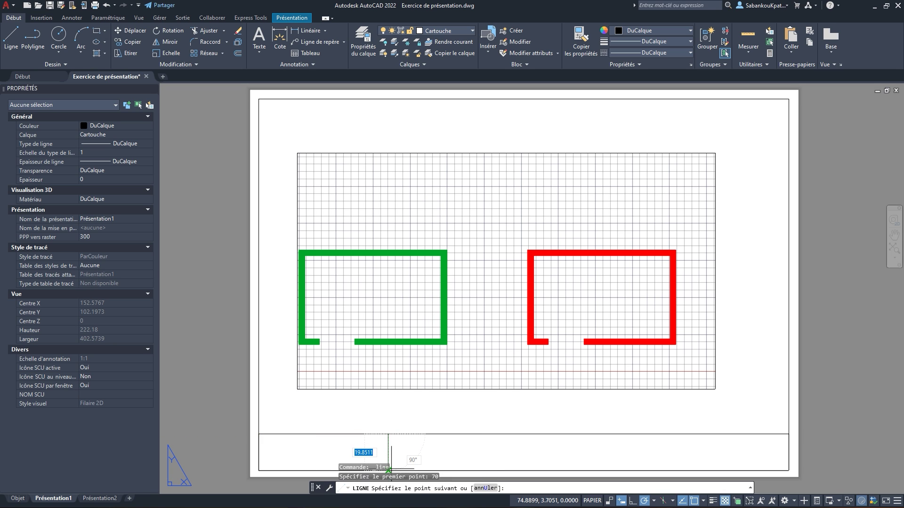
middle_drag(387, 451, 390, 397)
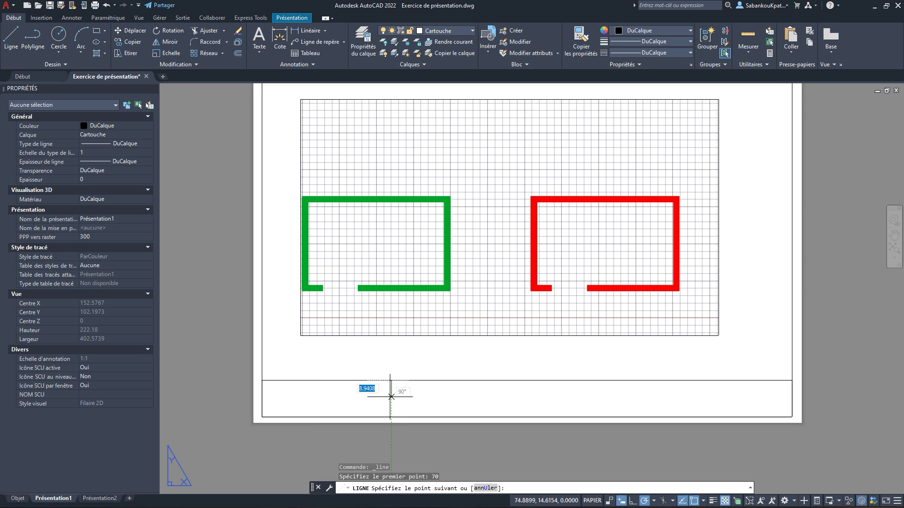
click(391, 417)
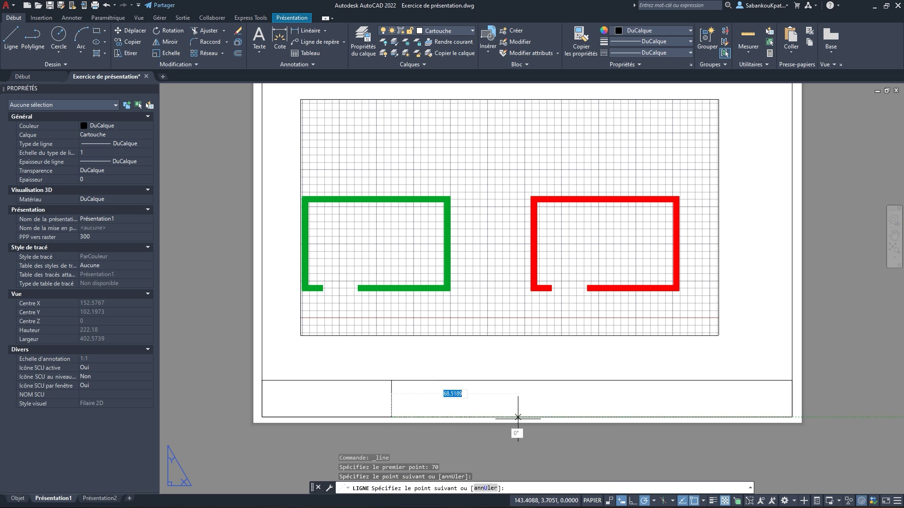
key(Escape)
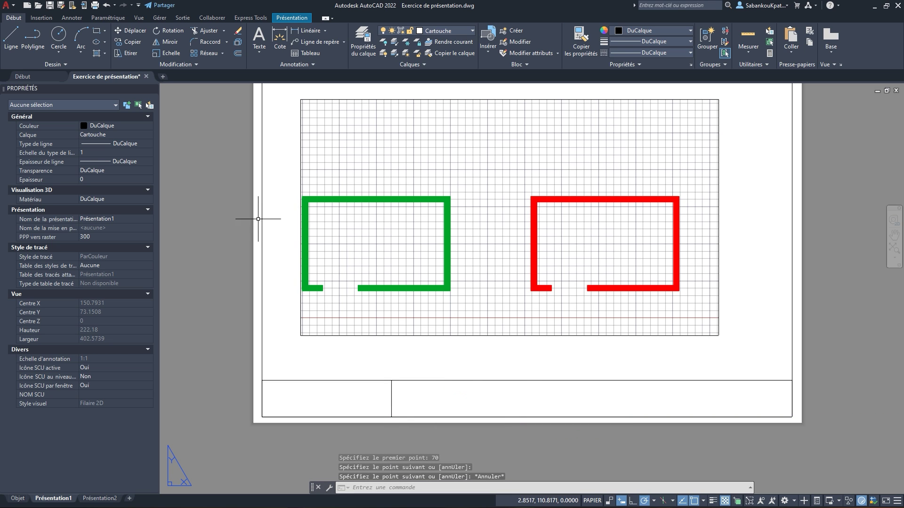
Draw a vertical dividing line across the title block, 60 mm from its right end, from top edge to bottom edge
key(Return)
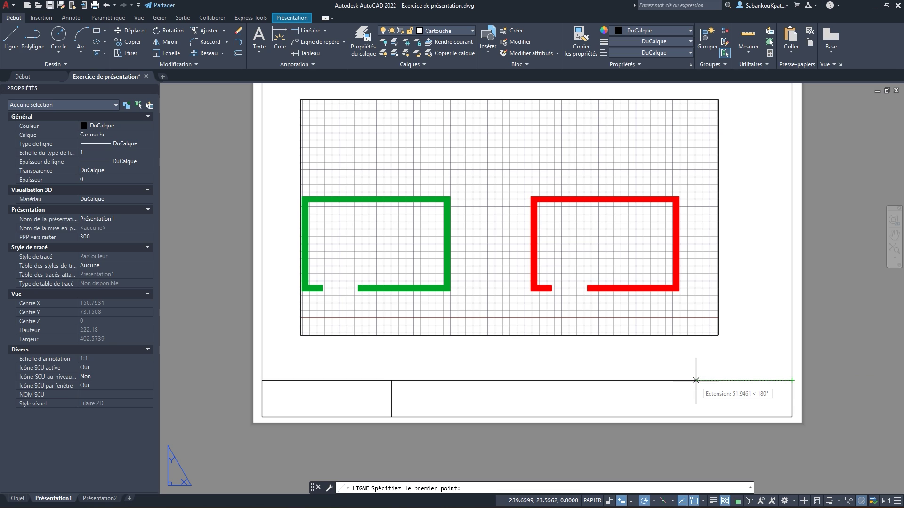
text(60)
key(Return)
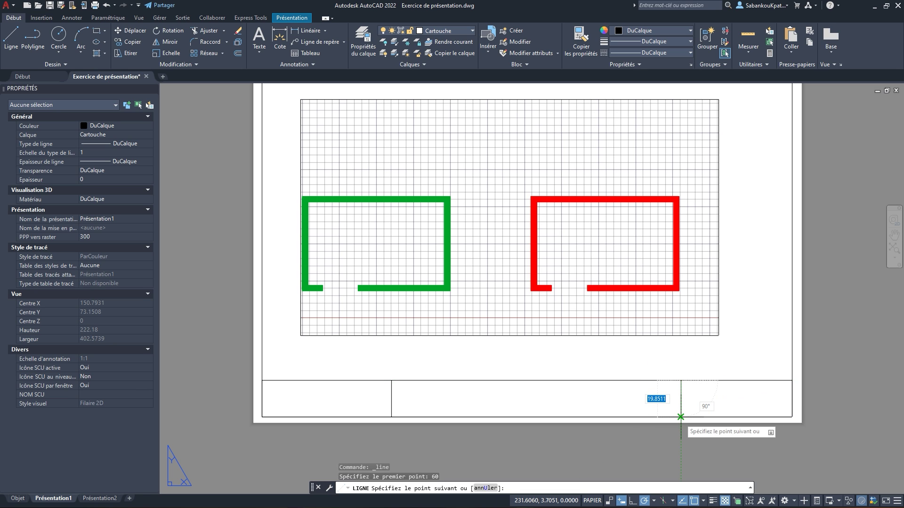
click(681, 418)
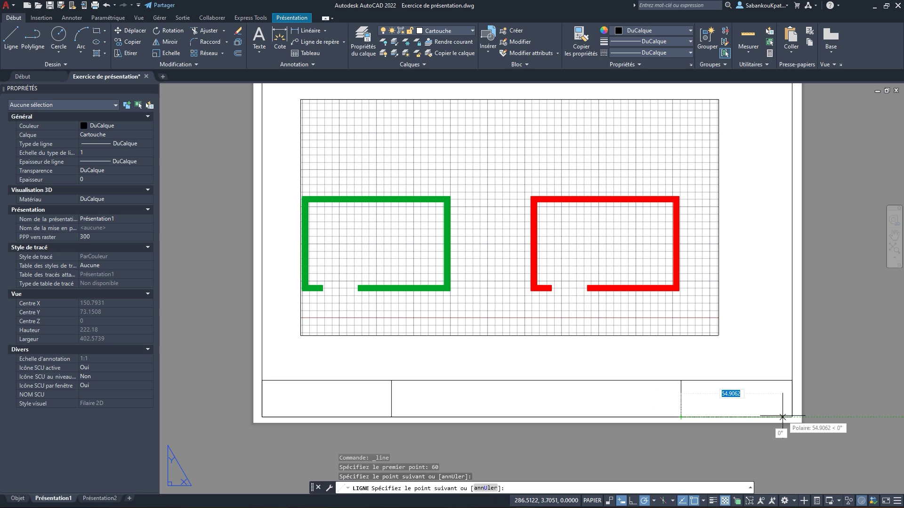
key(Escape)
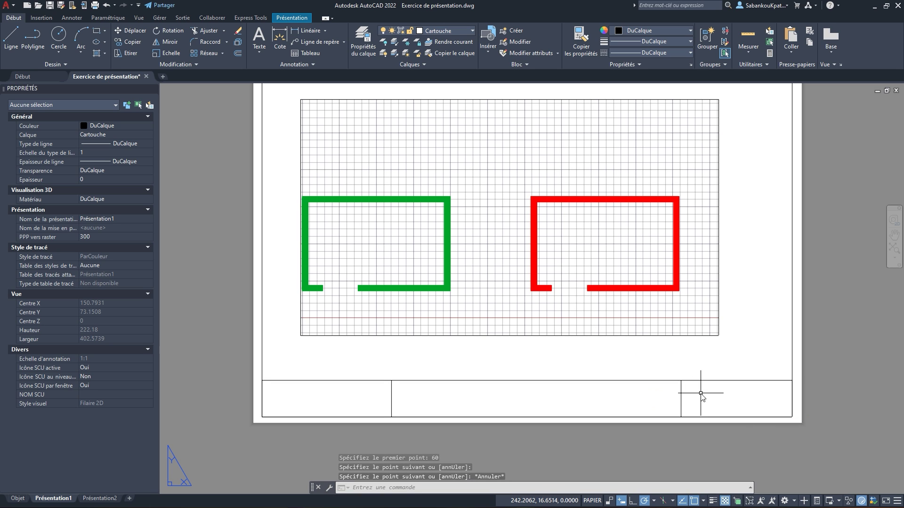
Offset the dividing line near the title block's right end by 60 mm to the left
text(dec)
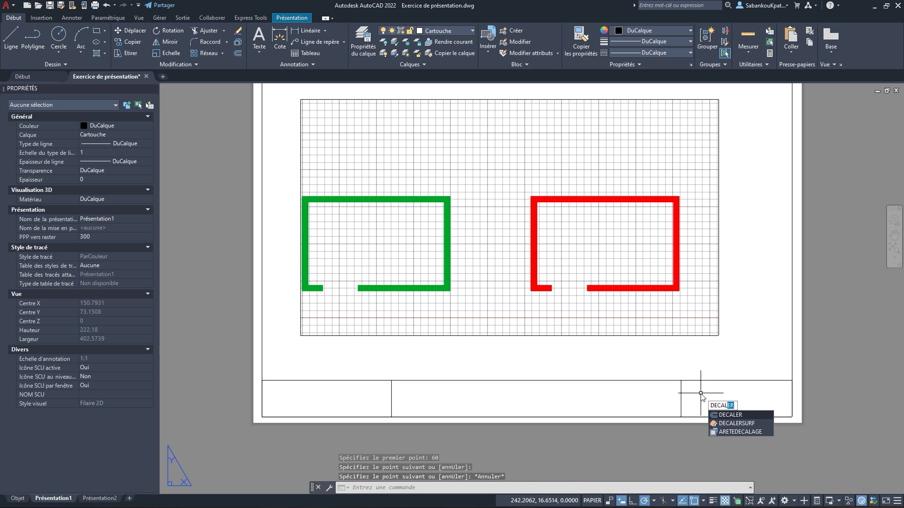
key(Return)
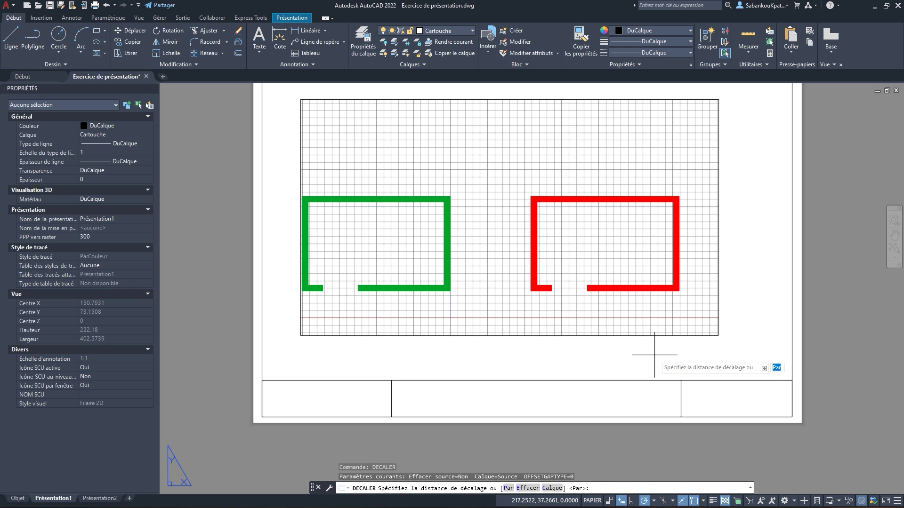
text(60)
key(Return)
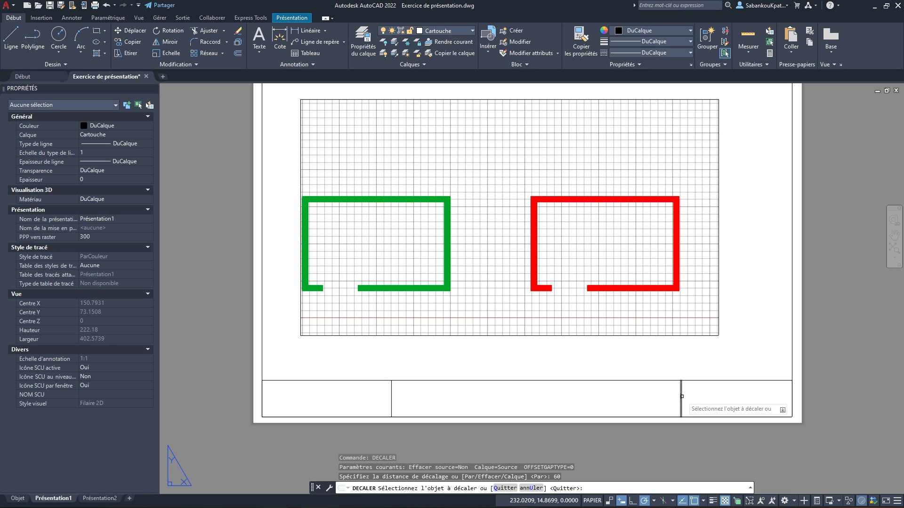
click(681, 396)
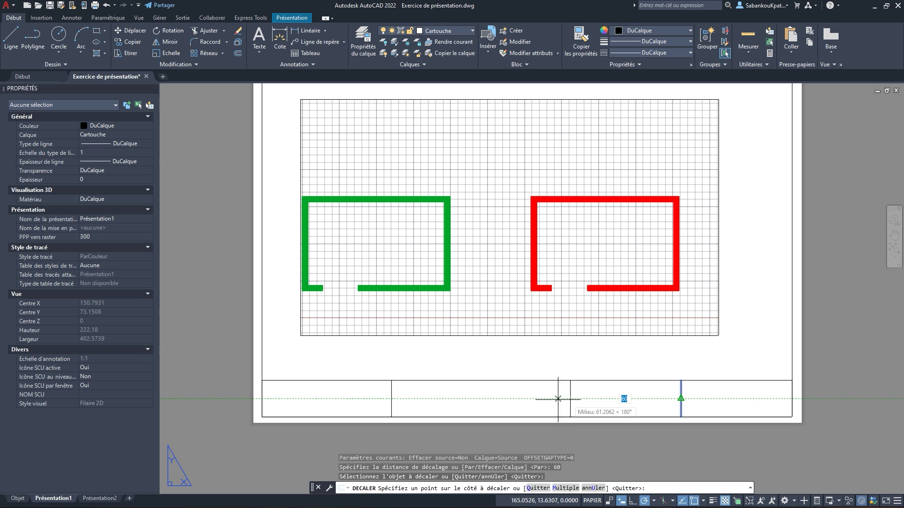
click(559, 399)
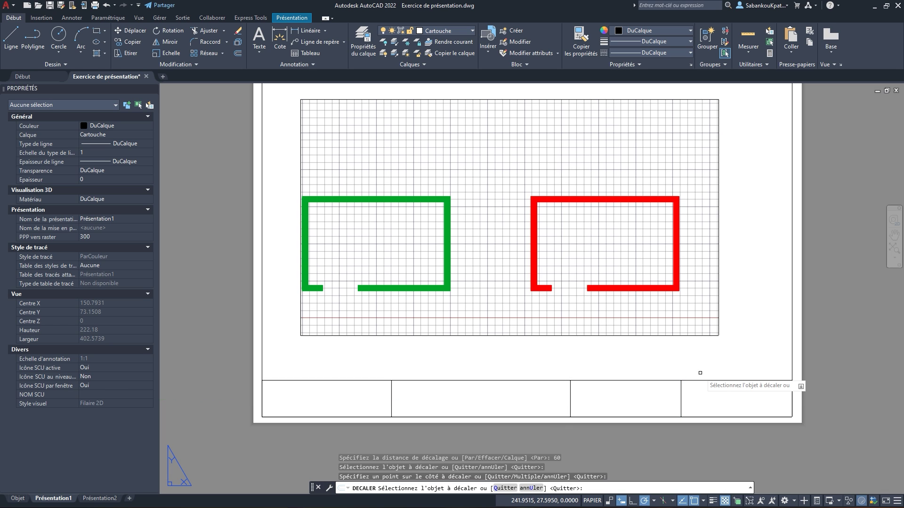
key(Escape)
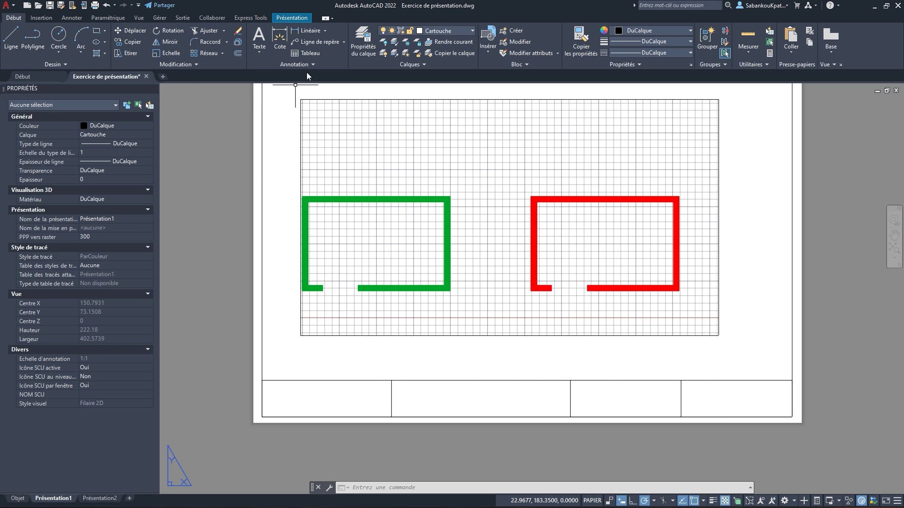
Add multiline text "Projet de construction de bâtiments à Lomé" in the first title block cell, in a frame about 60 mm wide
click(262, 50)
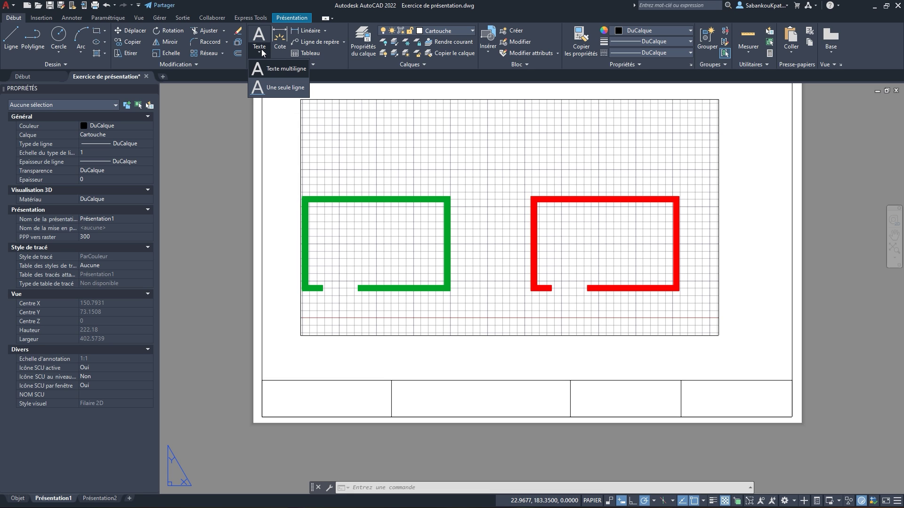
click(293, 74)
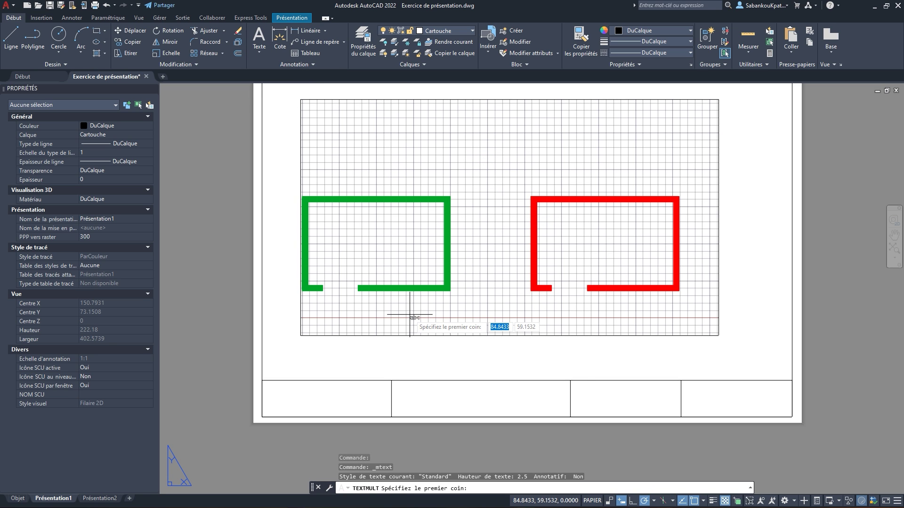
click(270, 388)
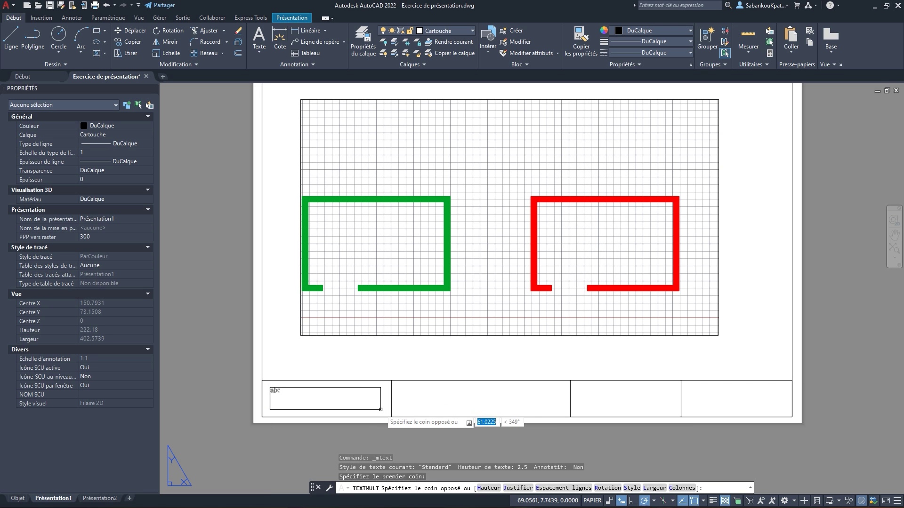
click(380, 409)
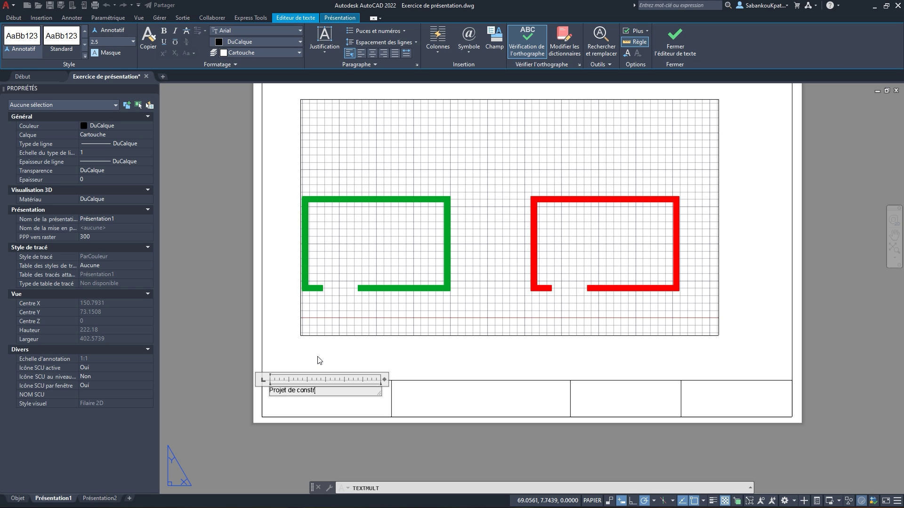
text(ion de bâti)
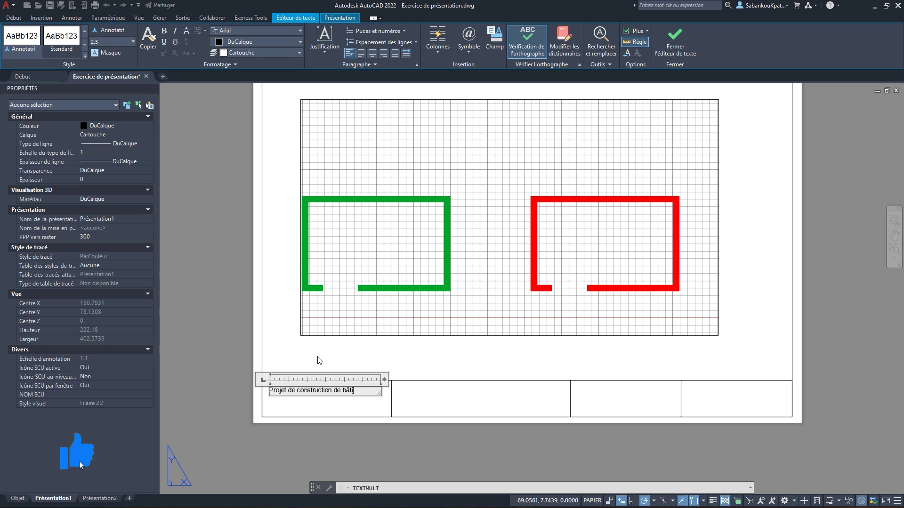
text(ments à Lomé)
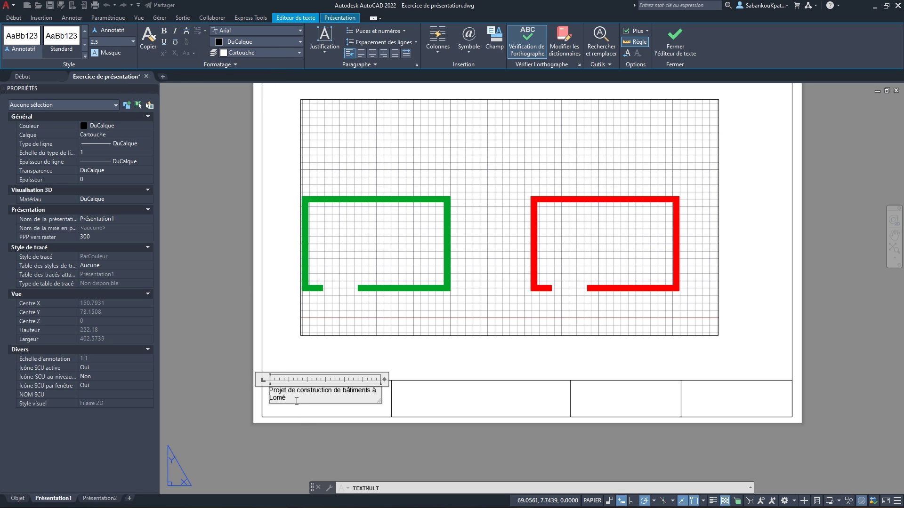
Set the project text's height to 3, centre its paragraph and finish the text
drag(286, 398, 268, 384)
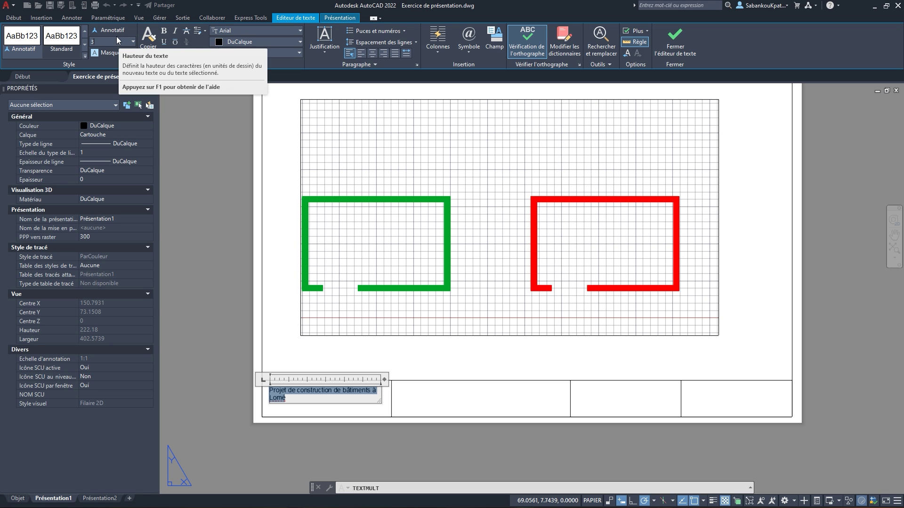
key(Return)
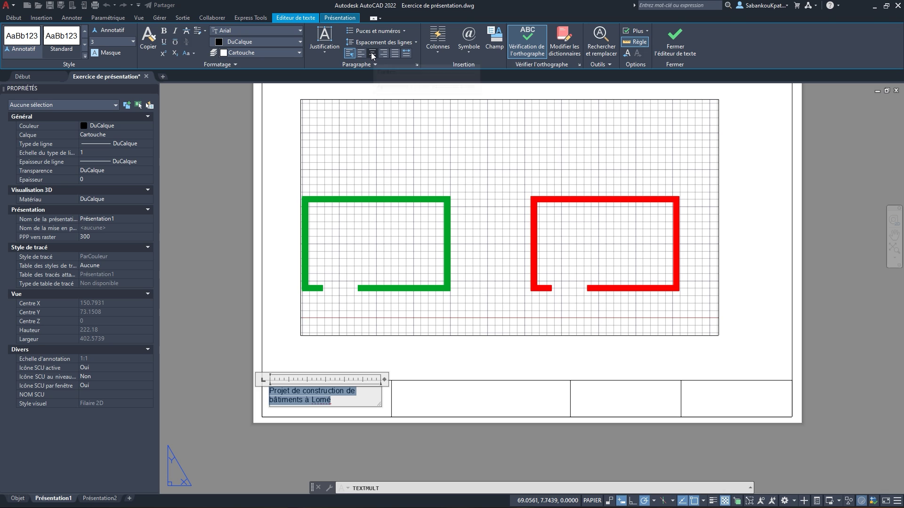
click(372, 53)
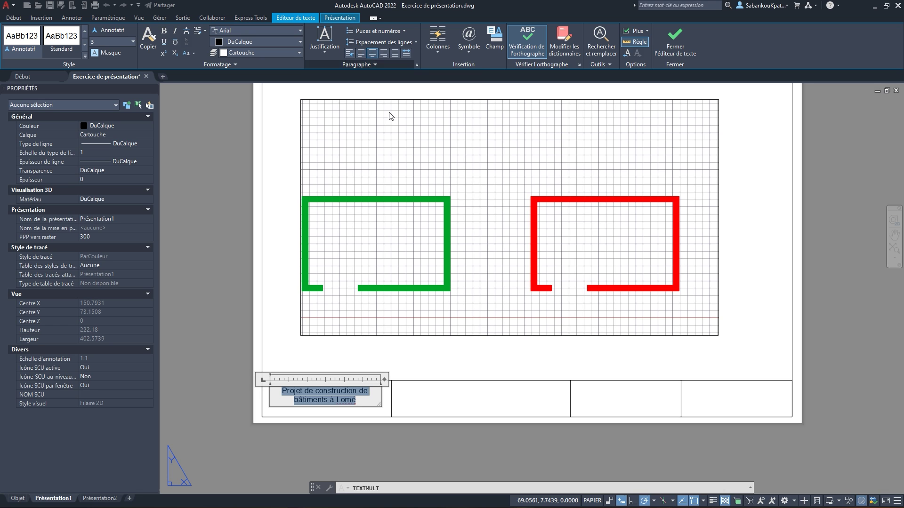
click(366, 400)
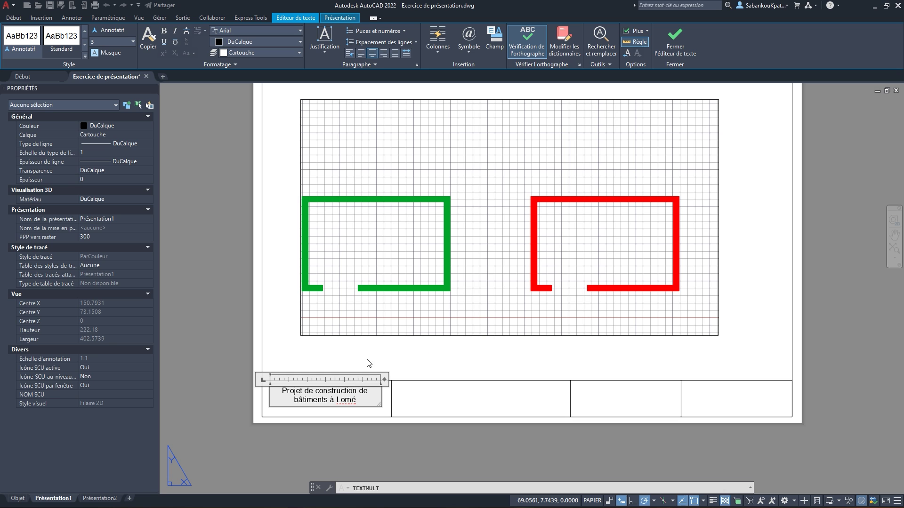
click(230, 361)
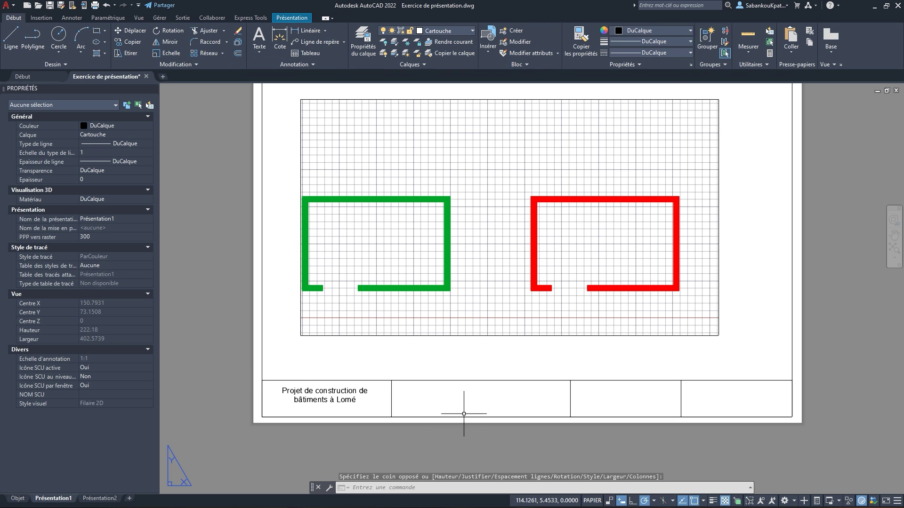
Move the project text straight down about 1.6 mm within the first title block cell
scroll(315, 400, up, 4)
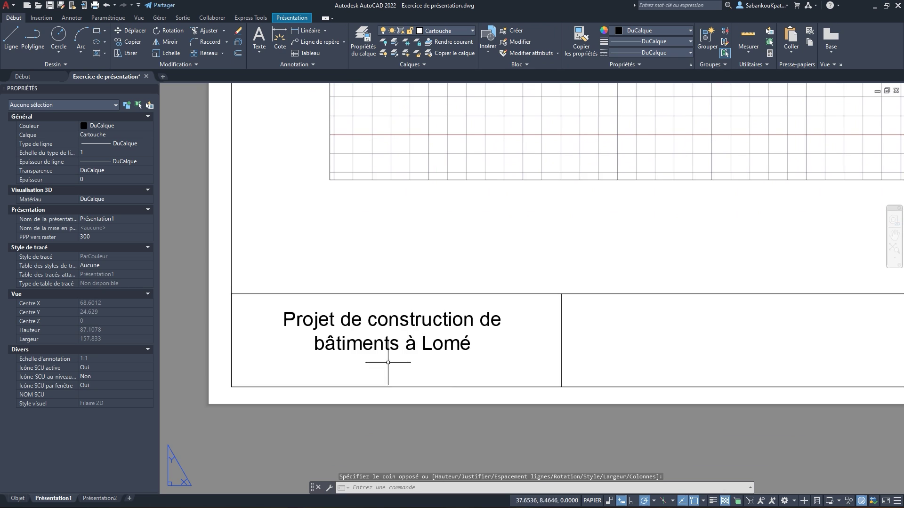
click(348, 325)
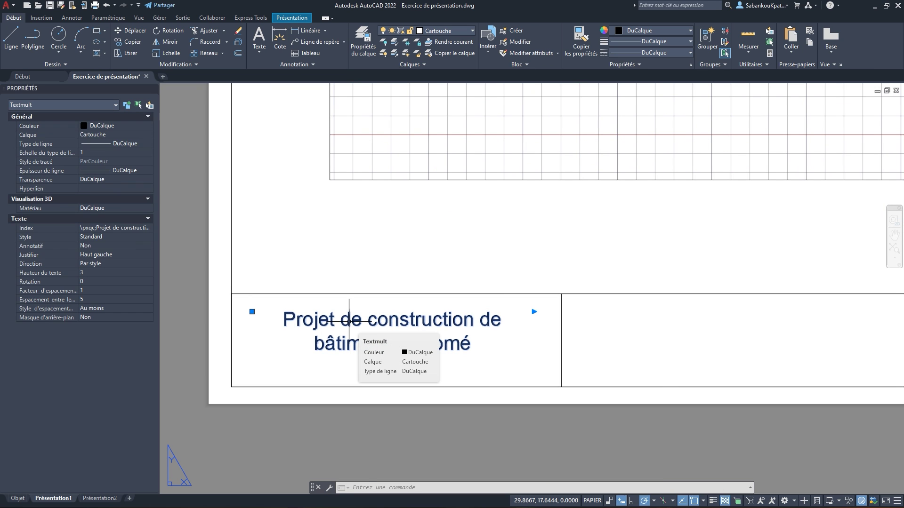
click(252, 311)
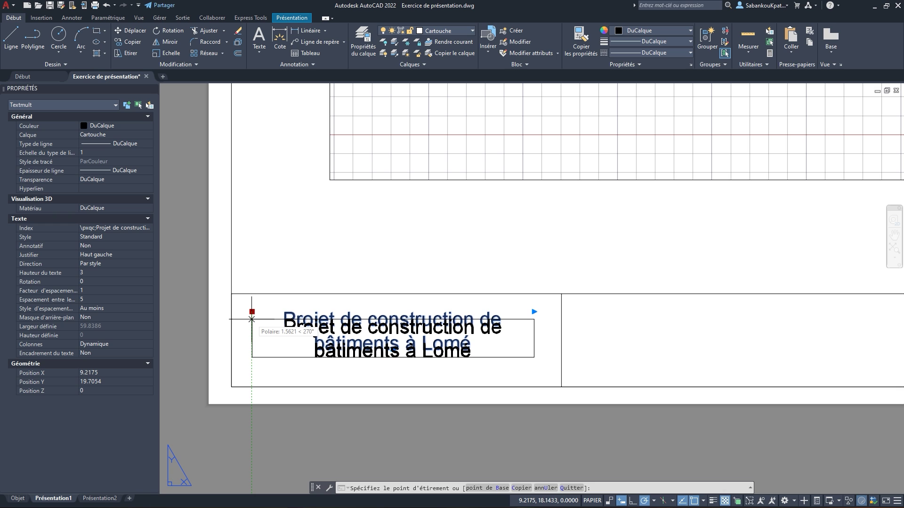
click(252, 319)
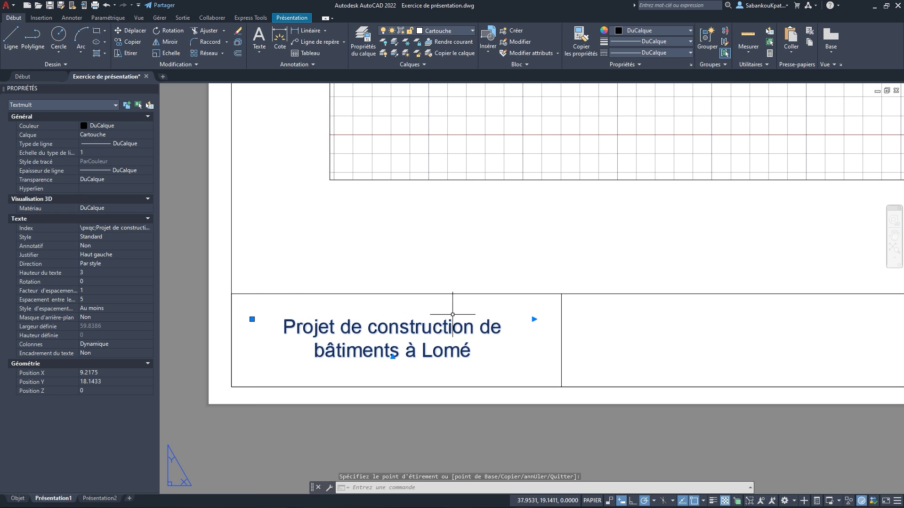
Copy the project text horizontally into the other three title block cells, using the first cell's upper-left corner as base point
scroll(528, 321, down, 3)
middle_drag(560, 332, 426, 333)
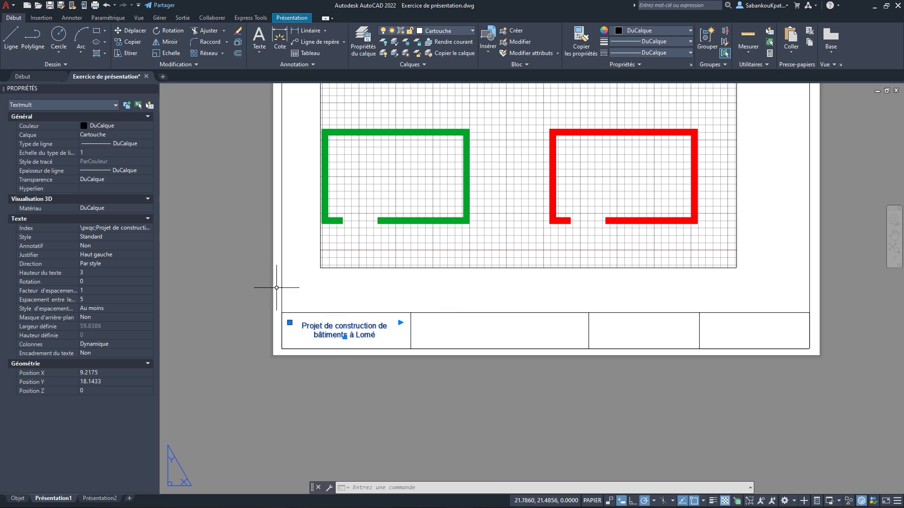
click(129, 42)
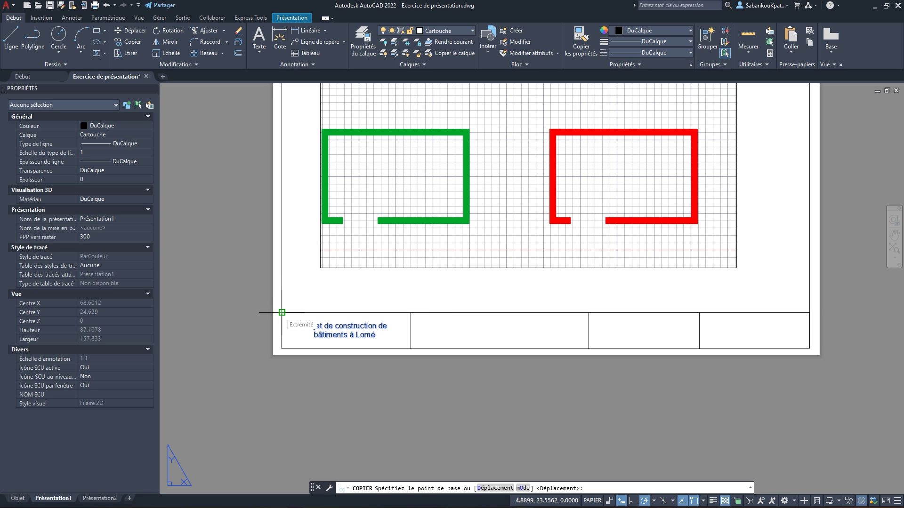
click(282, 312)
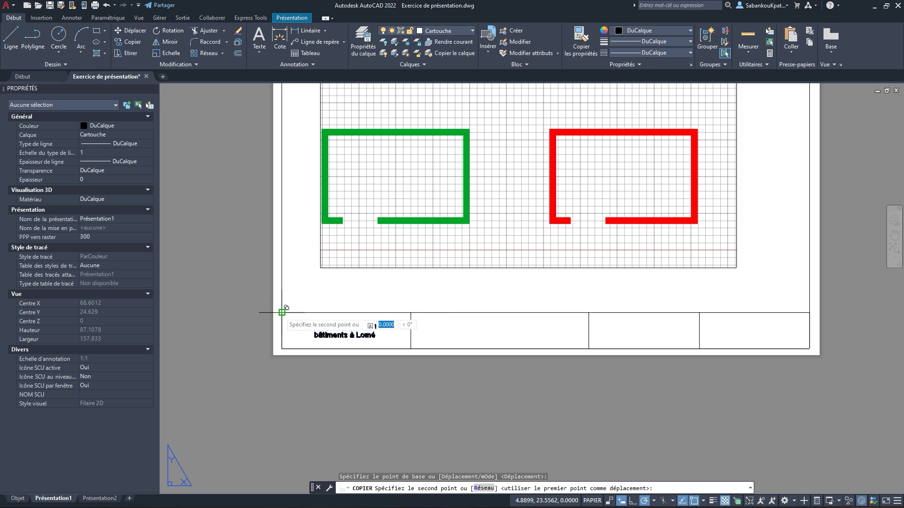
click(422, 313)
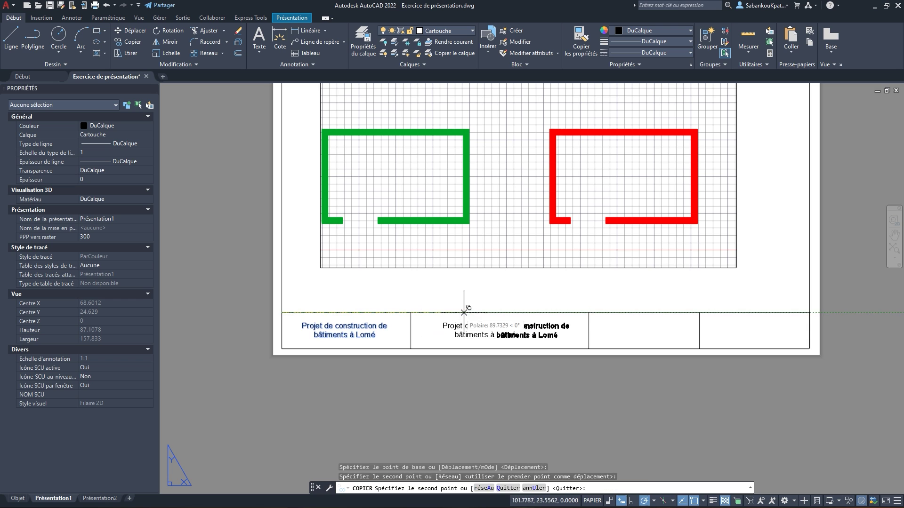
click(572, 312)
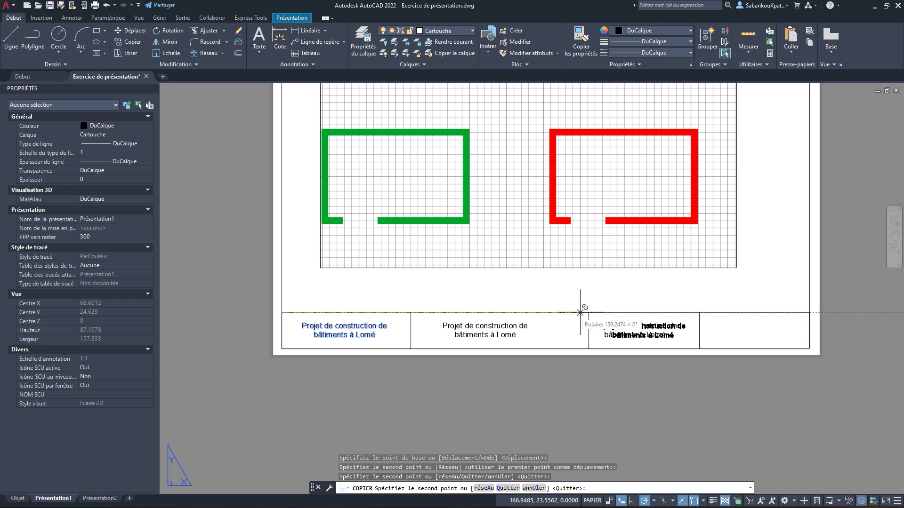
click(688, 312)
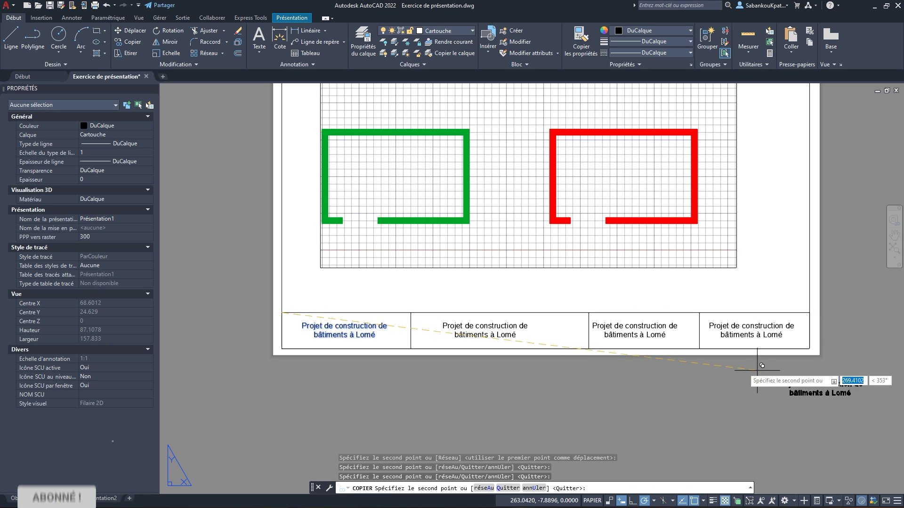
key(Escape)
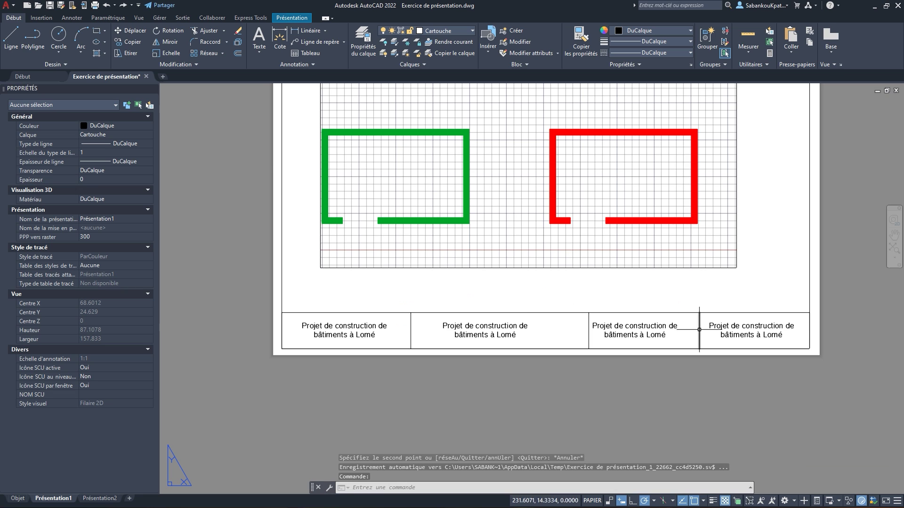
Move the third title block cell's text right about 4.67 mm so its frame starts on the cell's left edge
scroll(699, 329, up, 3)
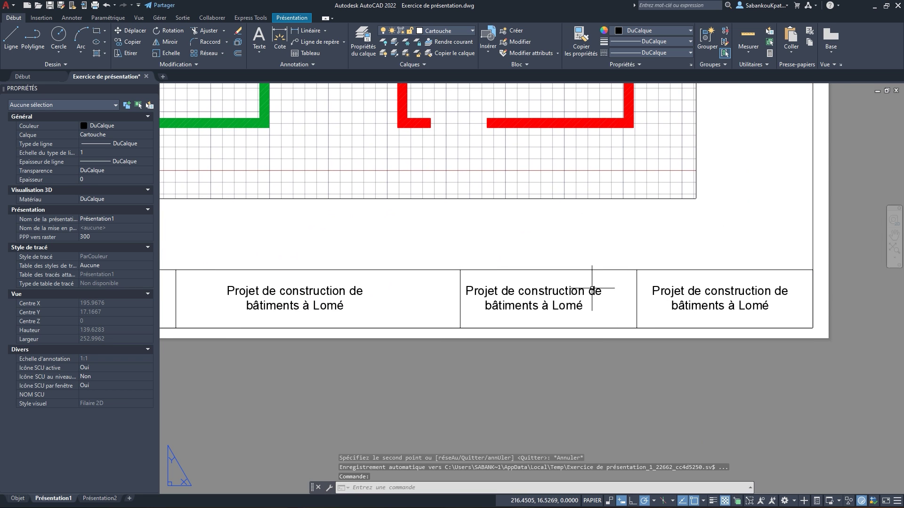
click(579, 294)
scroll(581, 295, up, 2)
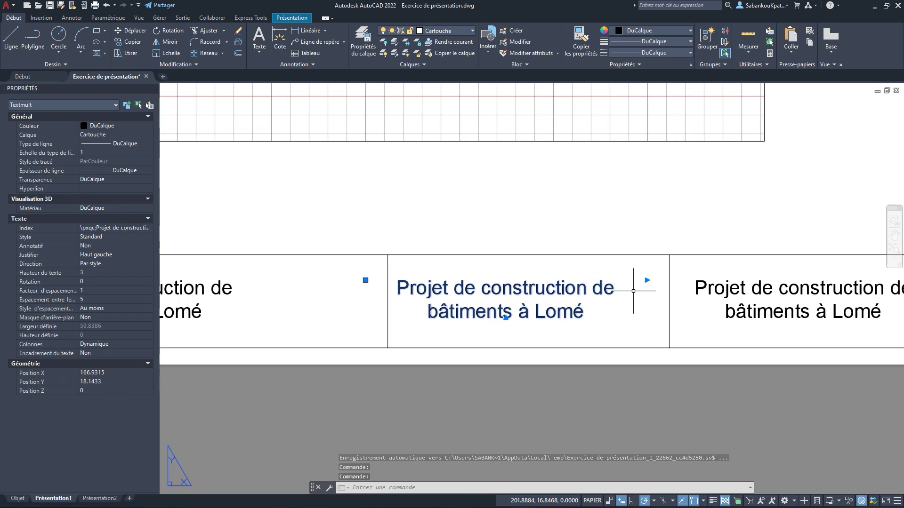
middle_drag(633, 291, 592, 288)
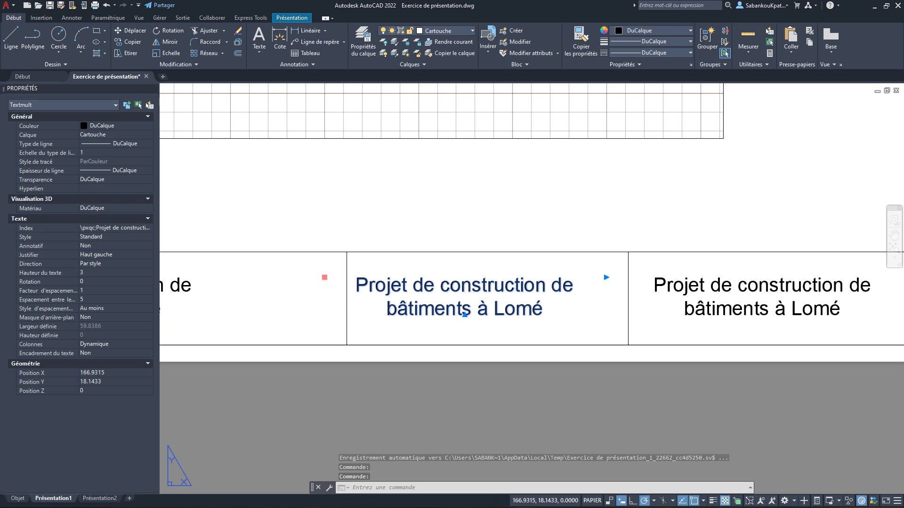
click(324, 278)
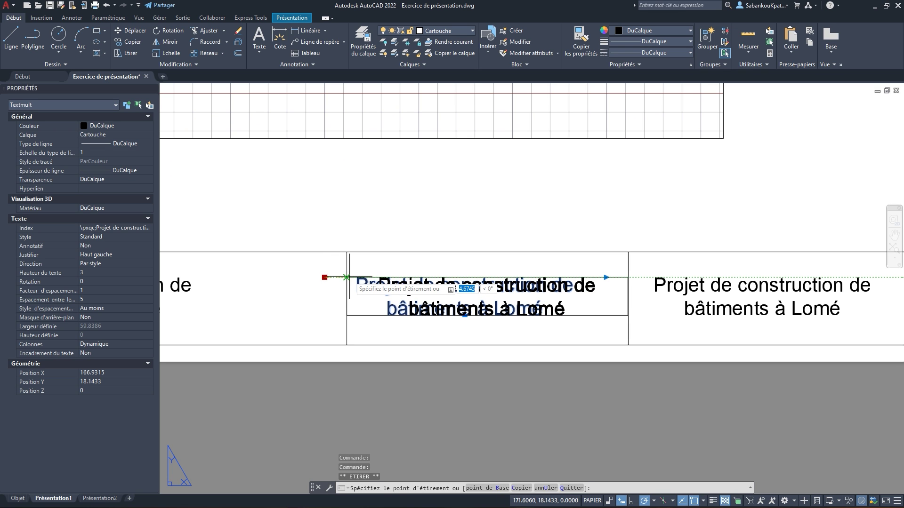
key(Escape)
key(Escape)
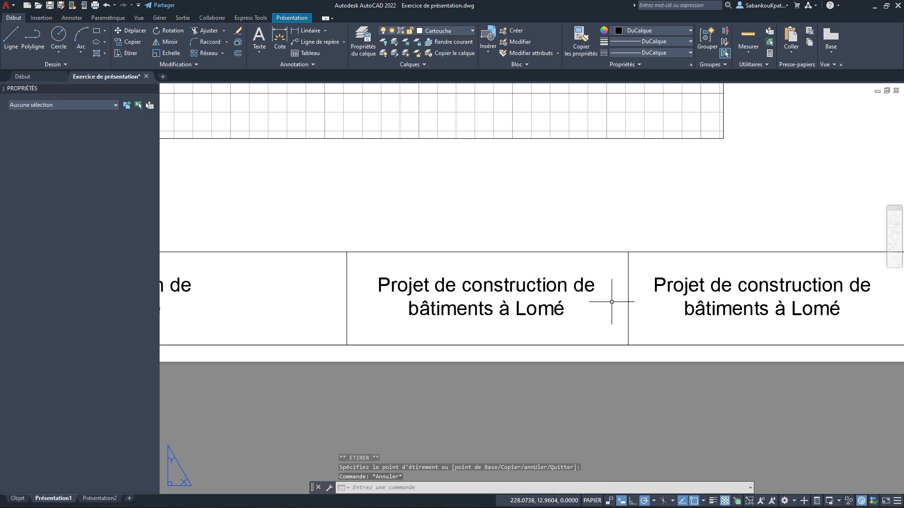
Move the fourth title block cell's text right about 1.3 mm so its frame starts on the cell's left edge
middle_drag(611, 302, 458, 299)
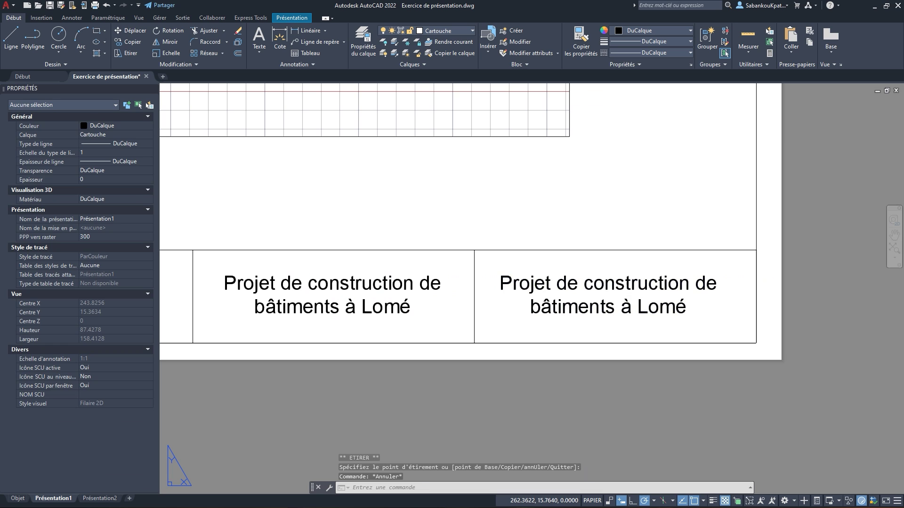
click(617, 290)
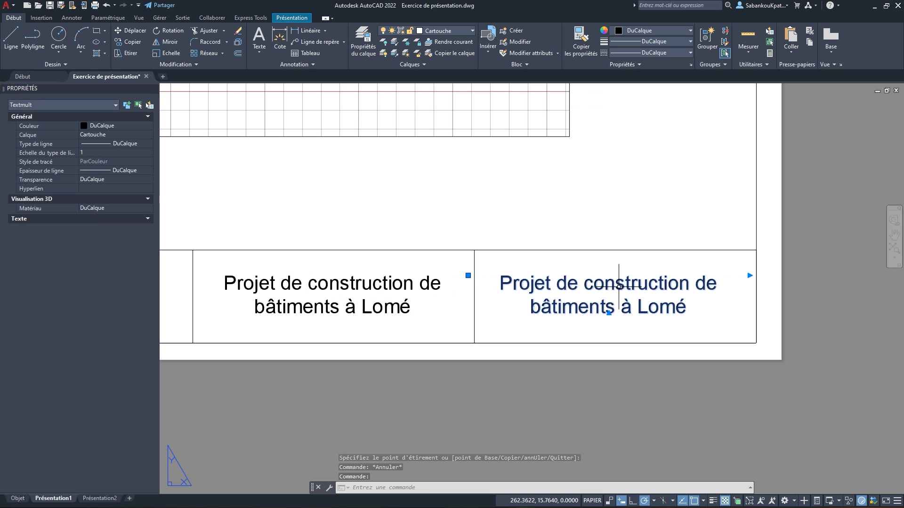
click(469, 275)
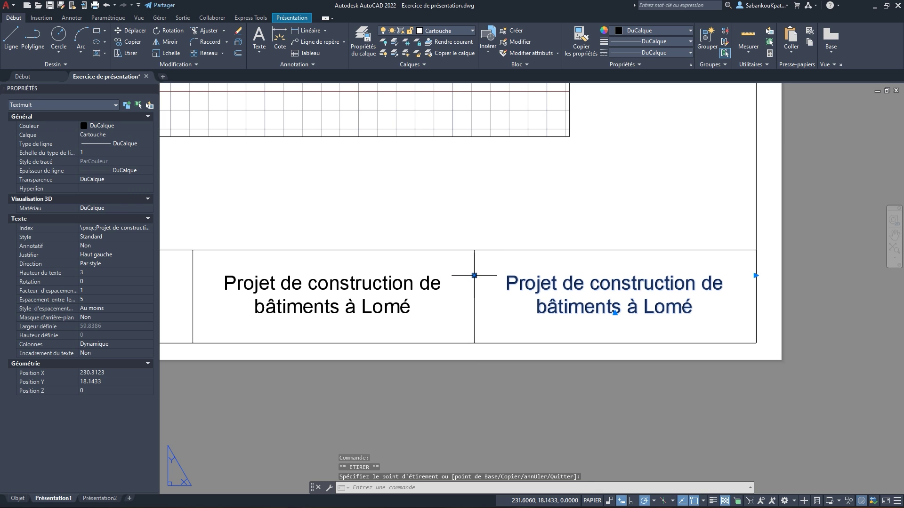
key(Escape)
key(Escape)
Replace the second title block cell's text with "Vue en plan du rez-de-chaussée" and widen its frame to about 69 mm
scroll(633, 309, down, 2)
middle_drag(543, 277, 609, 284)
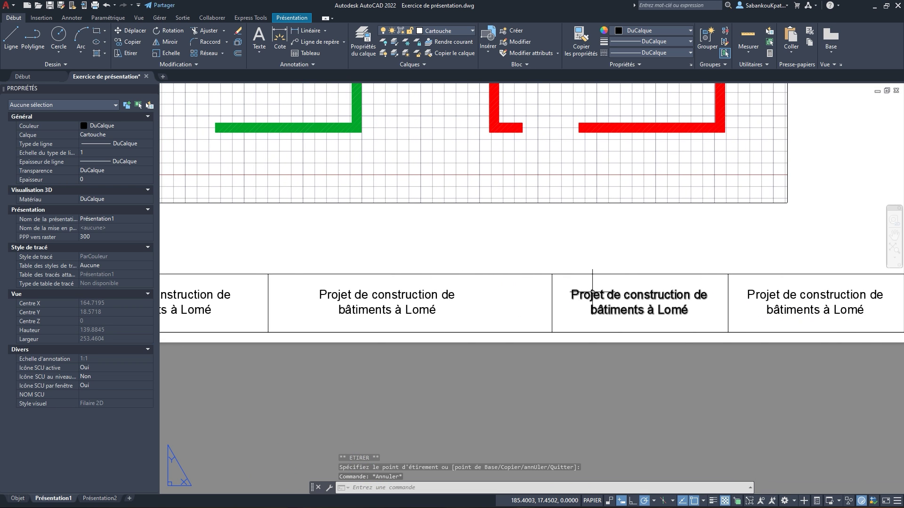
middle_drag(479, 269, 467, 267)
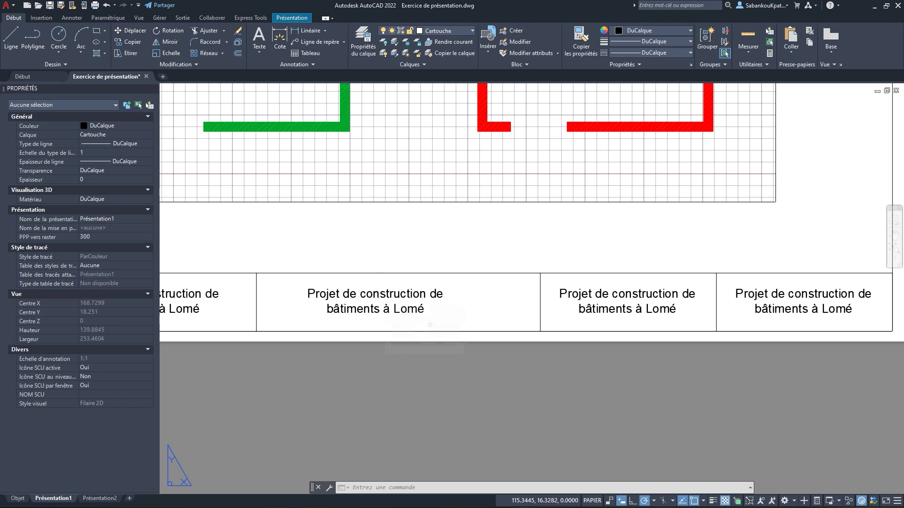
double_click(372, 295)
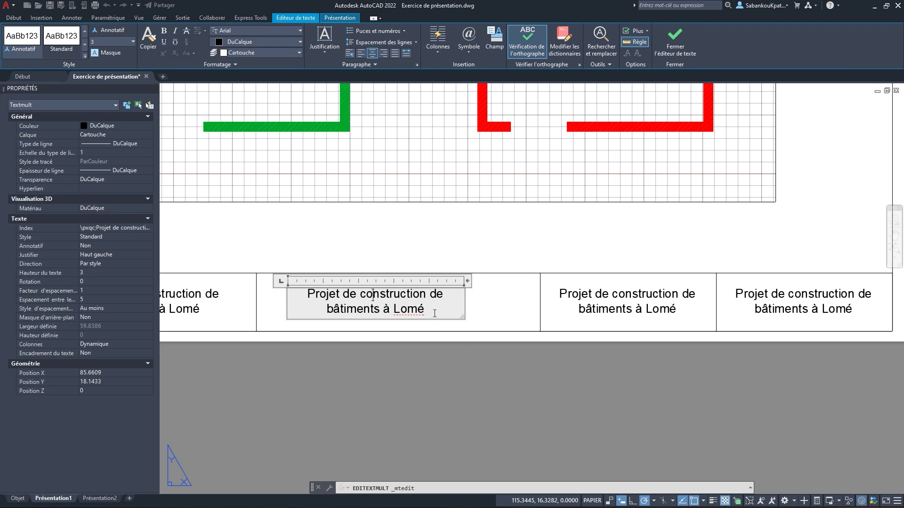
drag(434, 313, 280, 291)
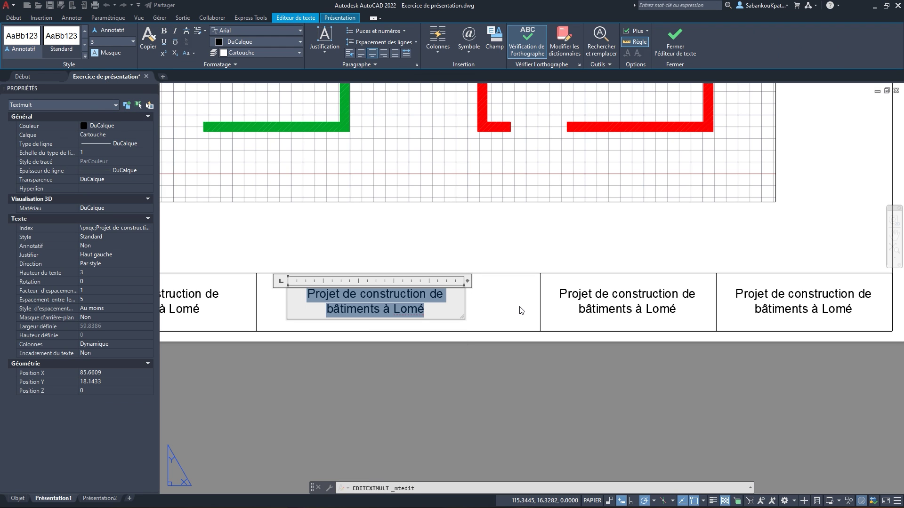
text(Vue e)
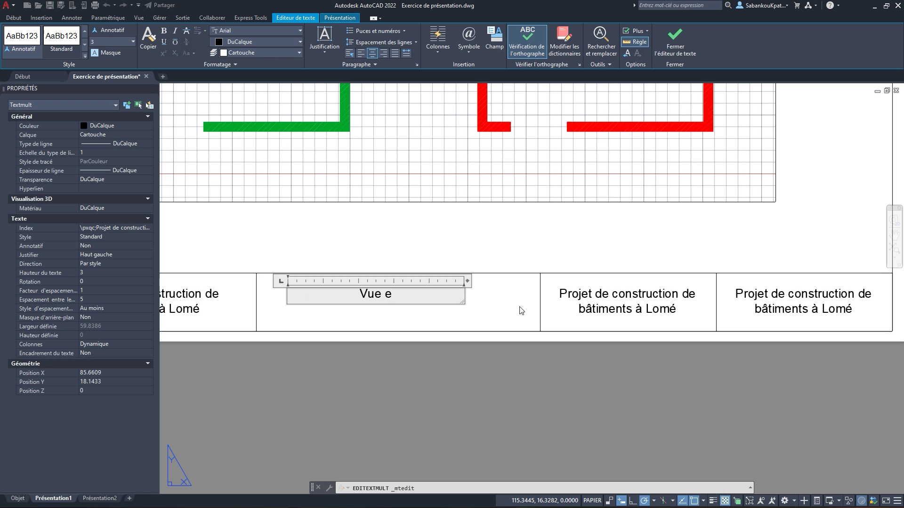
text(n du)
key(BackSpace)
key(BackSpace)
key(BackSpace)
text(plan du rez)
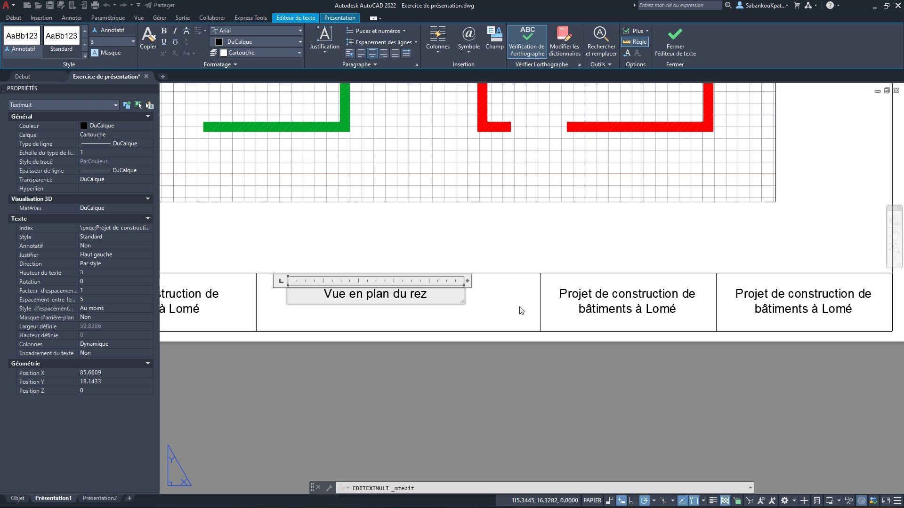
text(-dd)
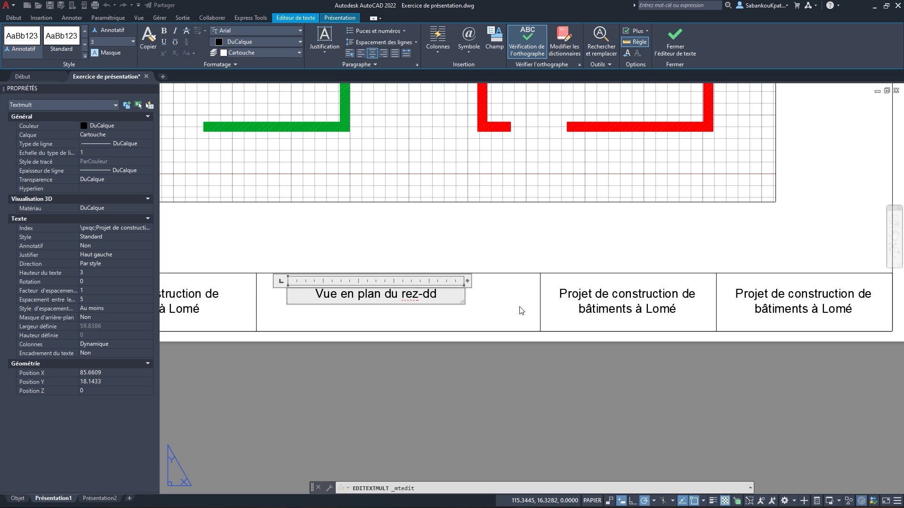
key(BackSpace)
text(e)
text(-)
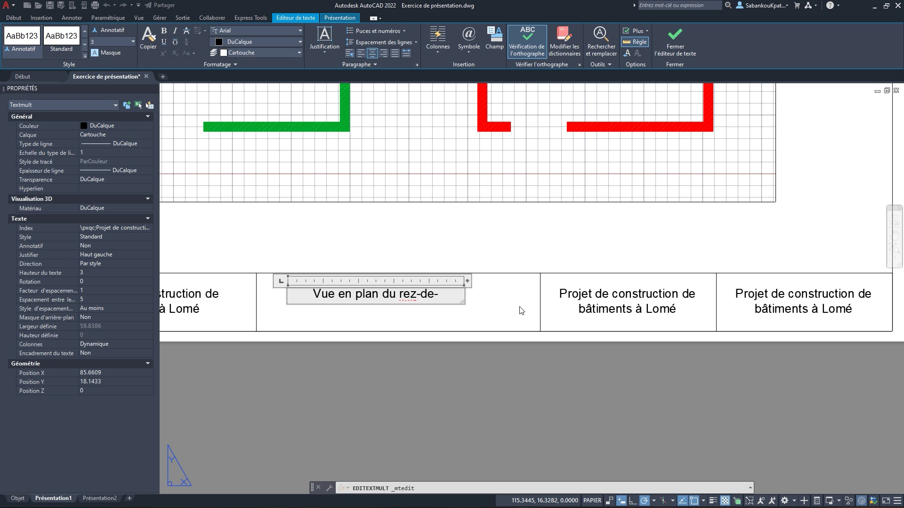
text(chaussée)
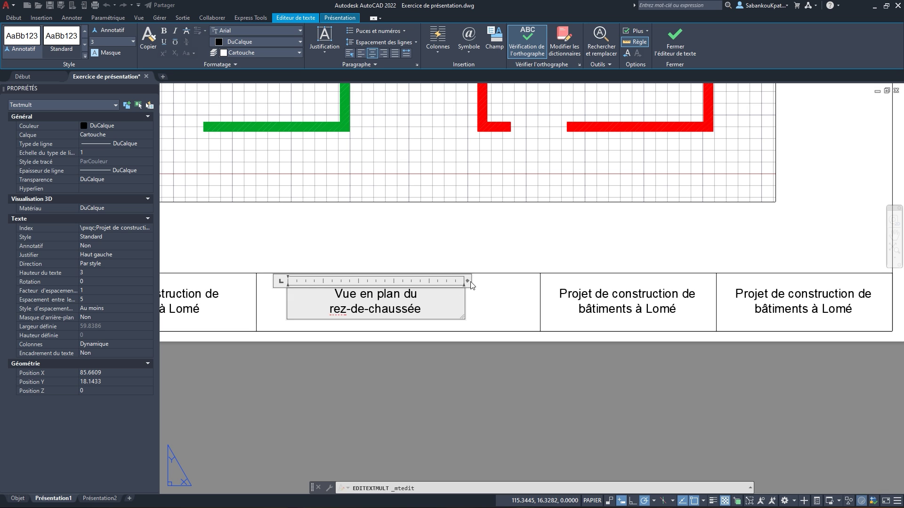
drag(468, 281, 494, 280)
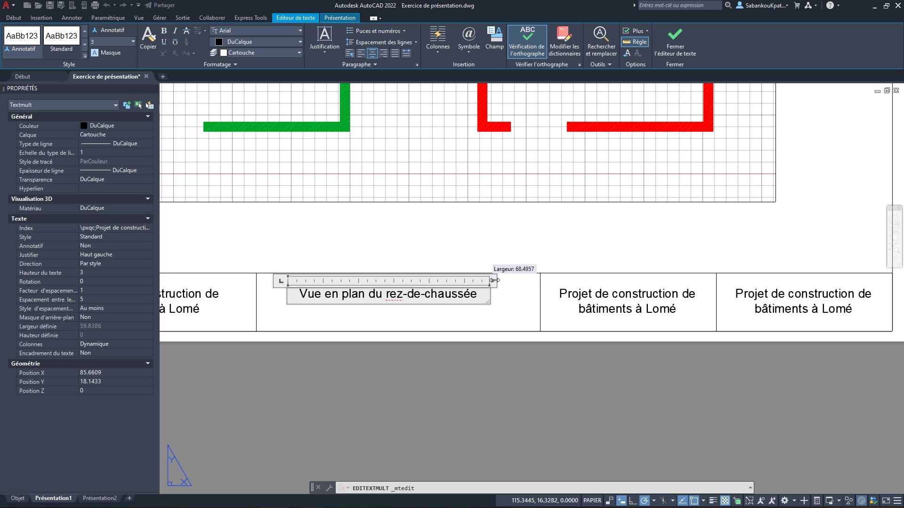
click(594, 246)
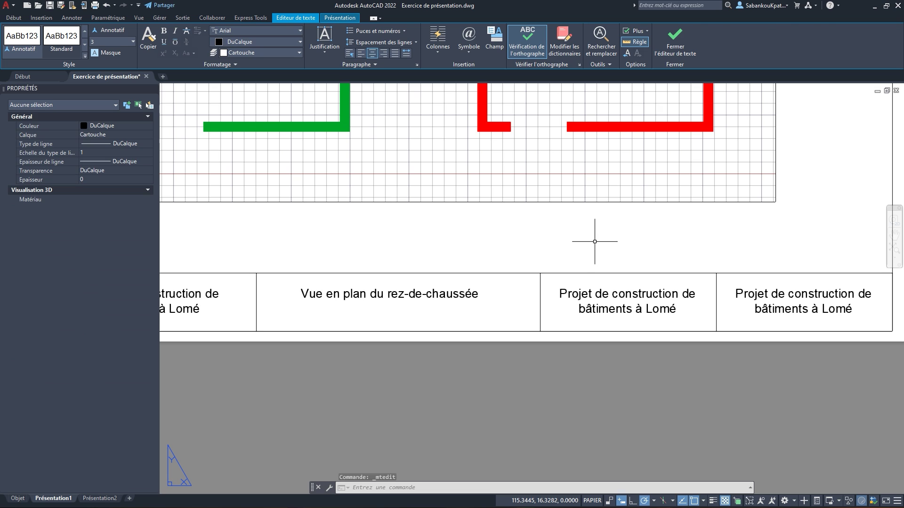
Move the "Vue en plan du rez-de-chaussée" text straight down about 2.26 mm within its cell
click(365, 295)
scroll(347, 315, up, 2)
middle_drag(347, 315, 397, 315)
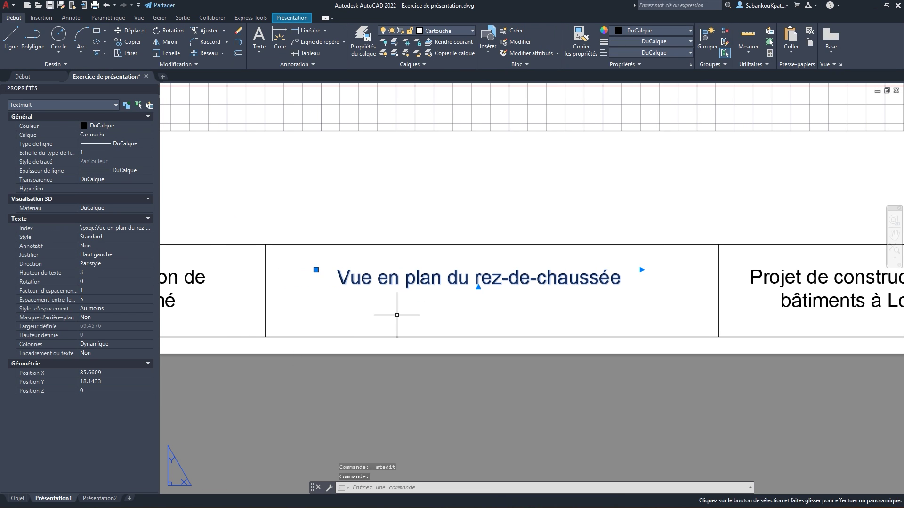
click(316, 269)
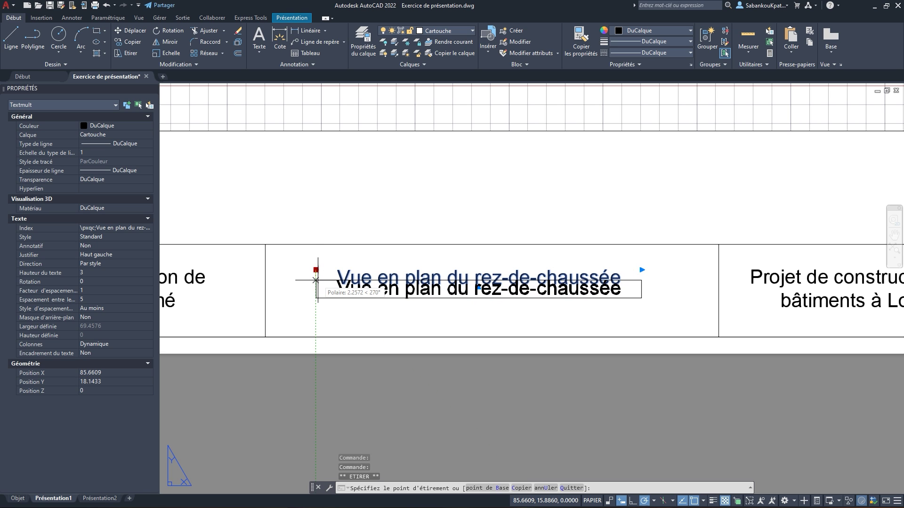
key(Escape)
key(Escape)
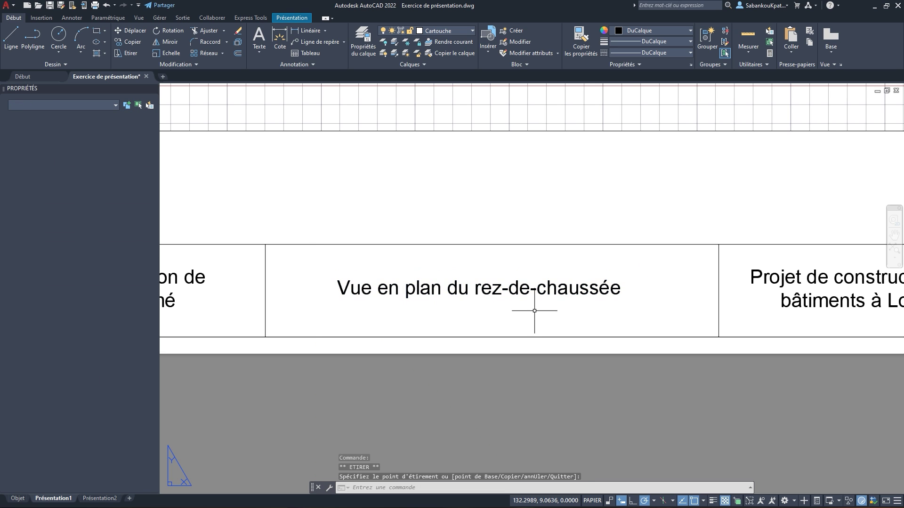
Replace the third title block cell's text with "Maître d'ouvrage :" and "Monsieur X" on a second line
scroll(709, 286, down, 2)
middle_drag(831, 260, 558, 263)
click(558, 286)
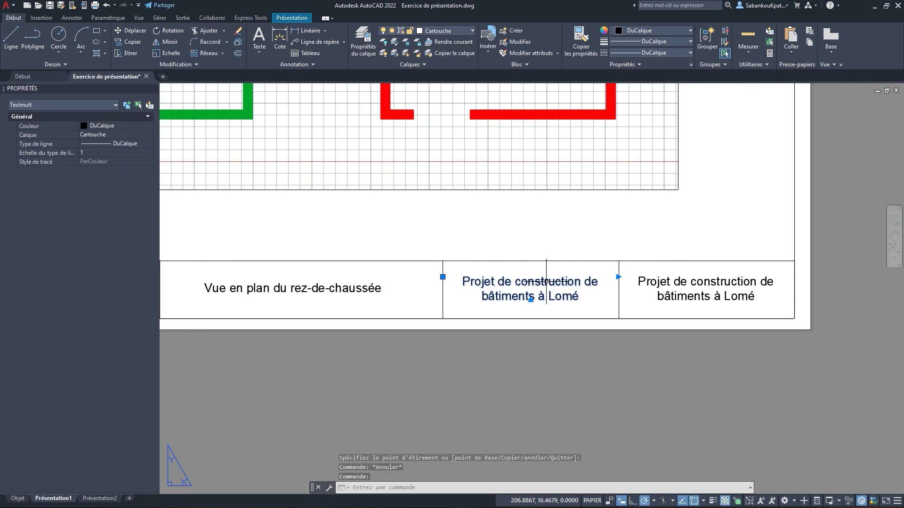
double_click(541, 288)
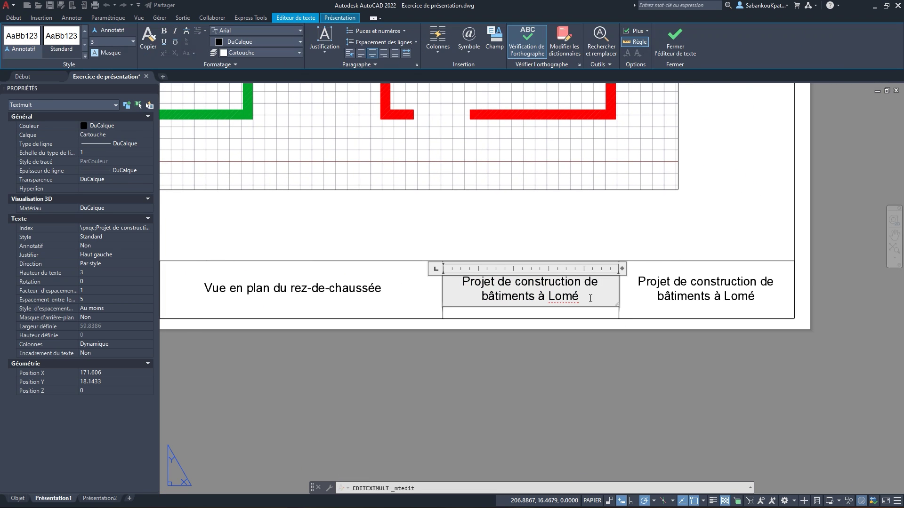
text(Ma)
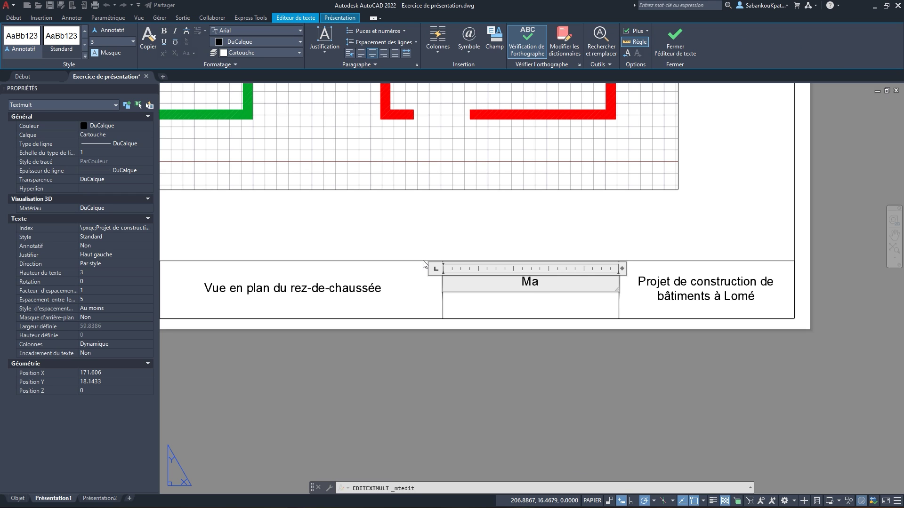
text(ître d'ouvrag)
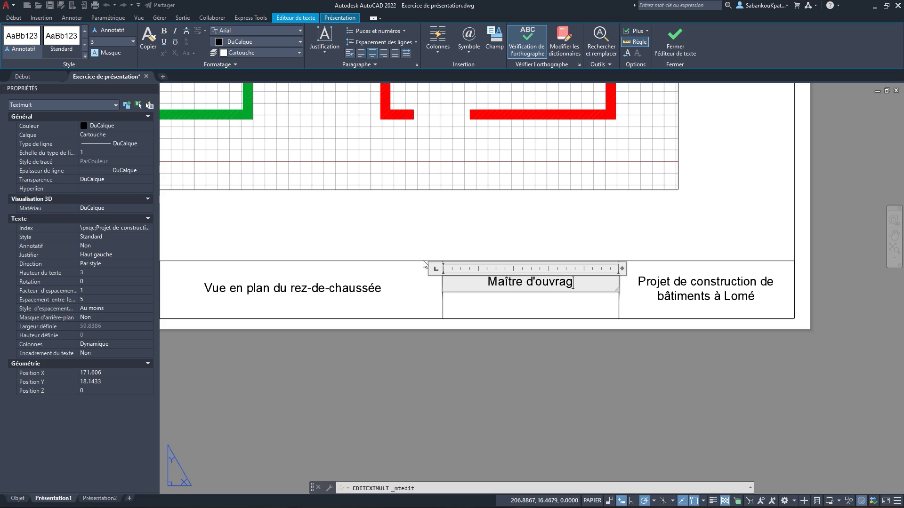
text(e :)
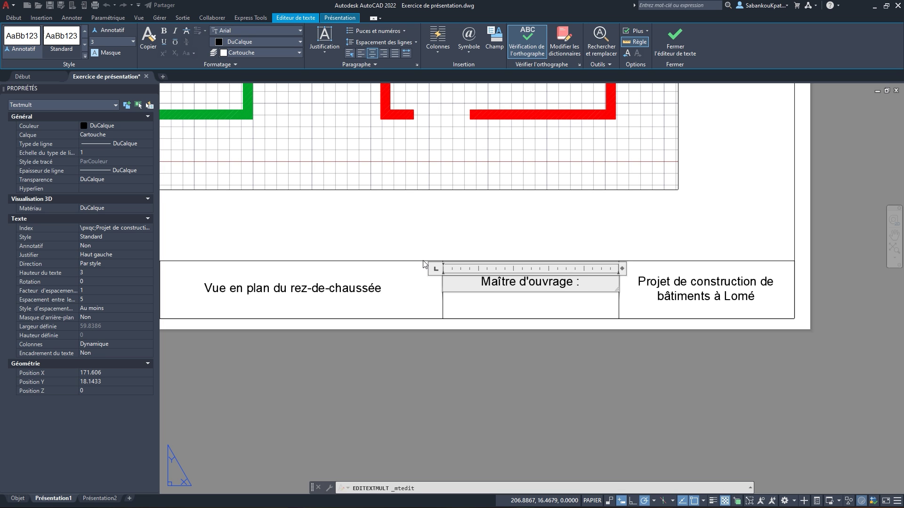
key(Return)
text(Monsie)
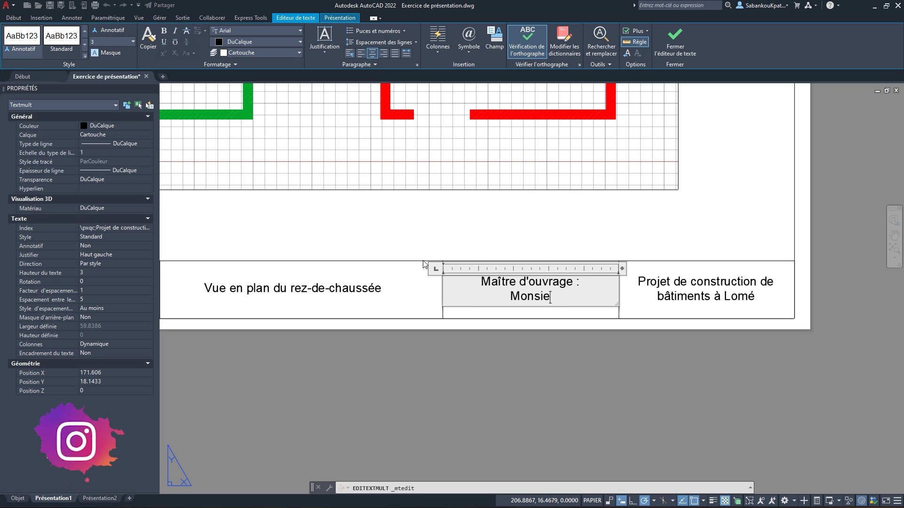
text(ur X)
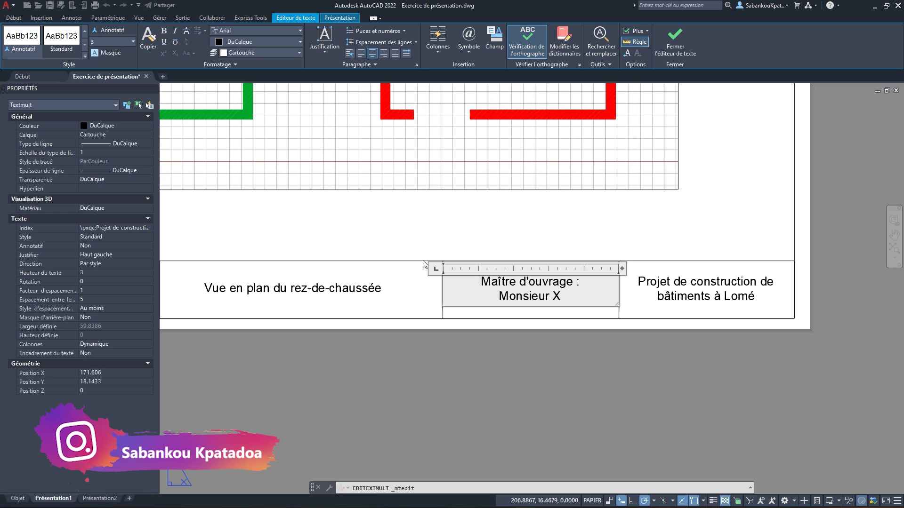
click(603, 360)
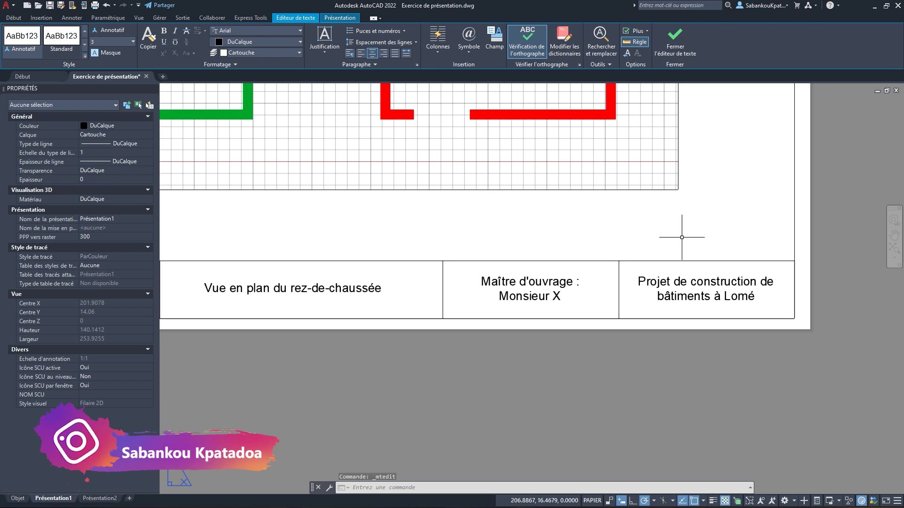
Replace the fourth title block cell's text with "Maître d'oeuvre :" and "Entreprise Y" on a second line
click(726, 282)
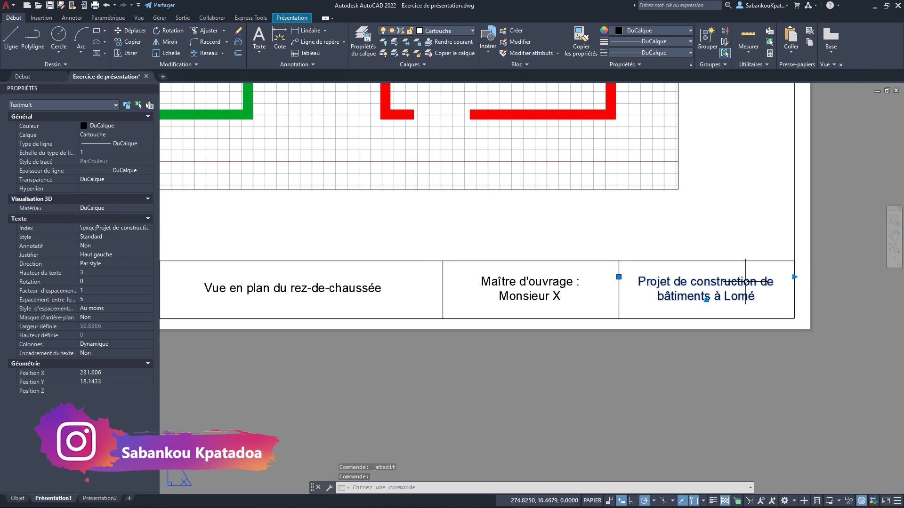
double_click(731, 282)
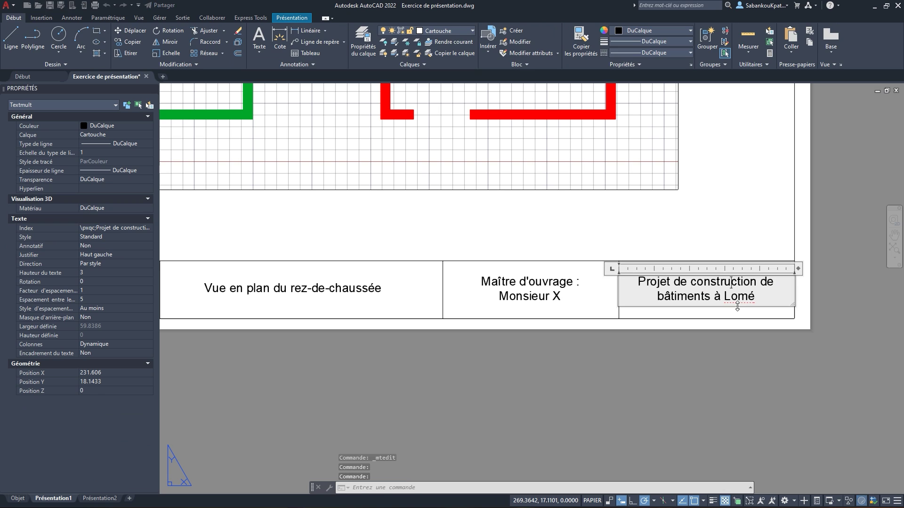
drag(755, 297, 617, 256)
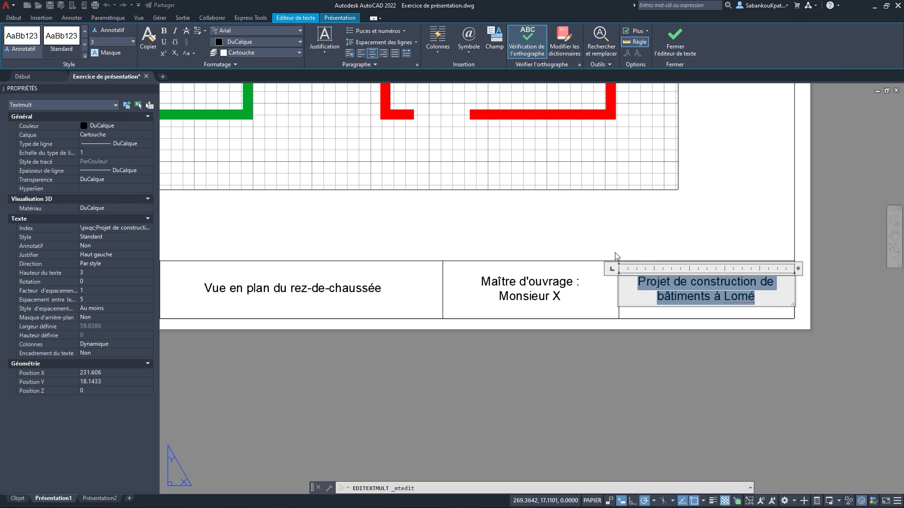
text(Maî)
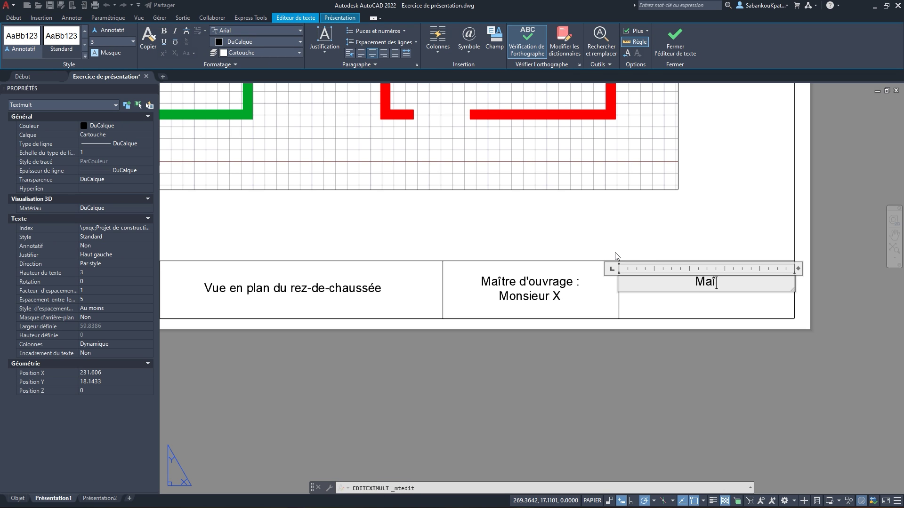
text(tre d'oeuvre)
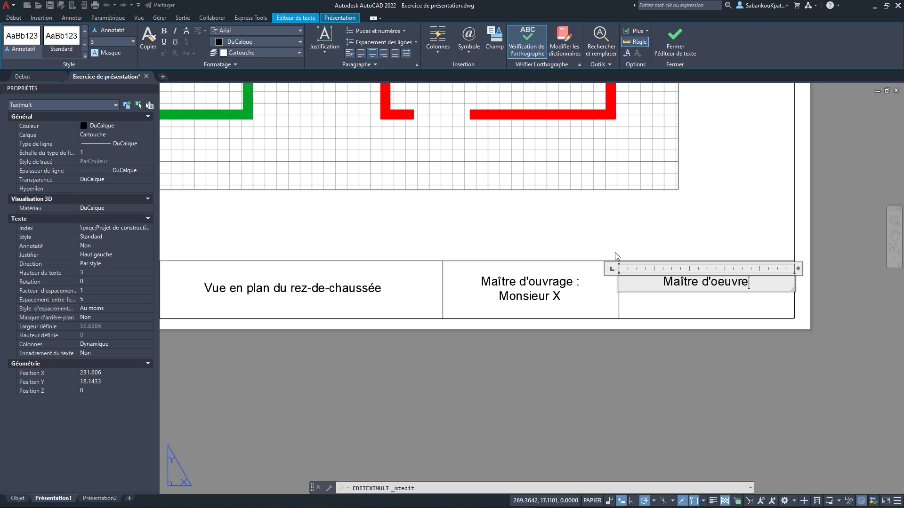
text( :)
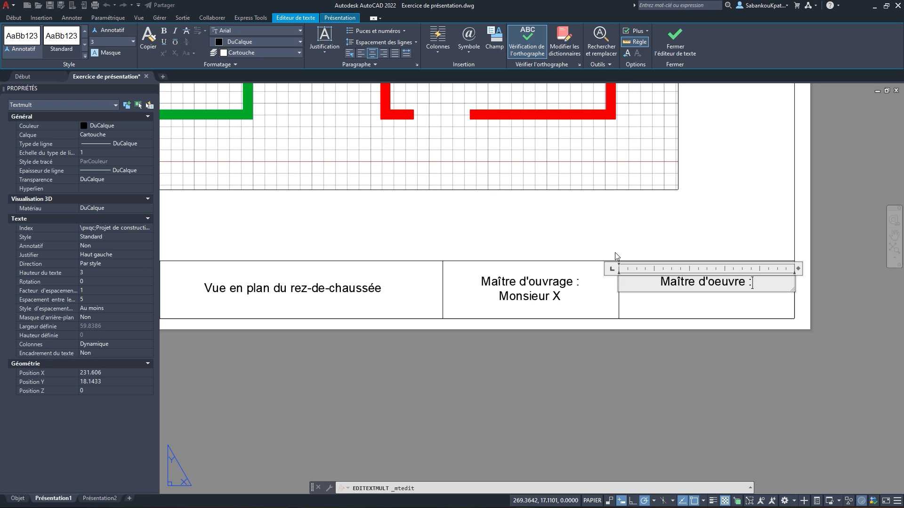
key(Return)
text(Ent)
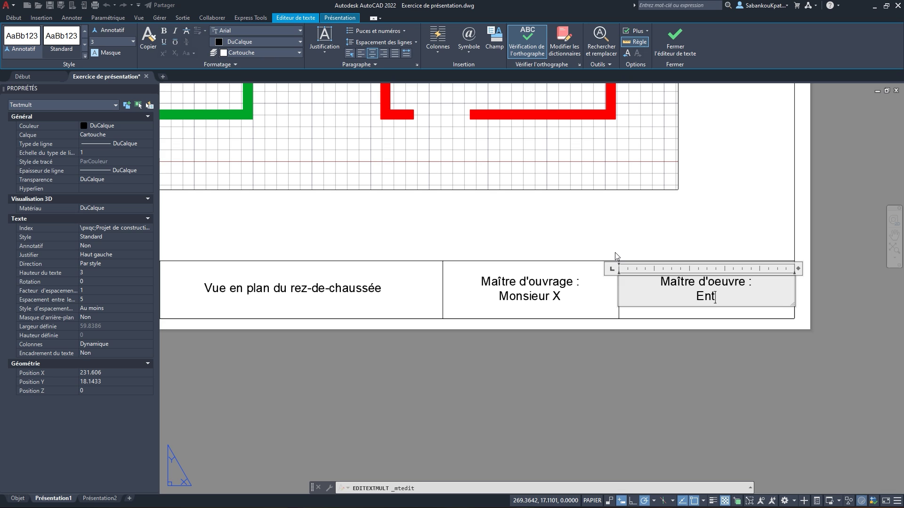
text(reprise Y)
click(696, 353)
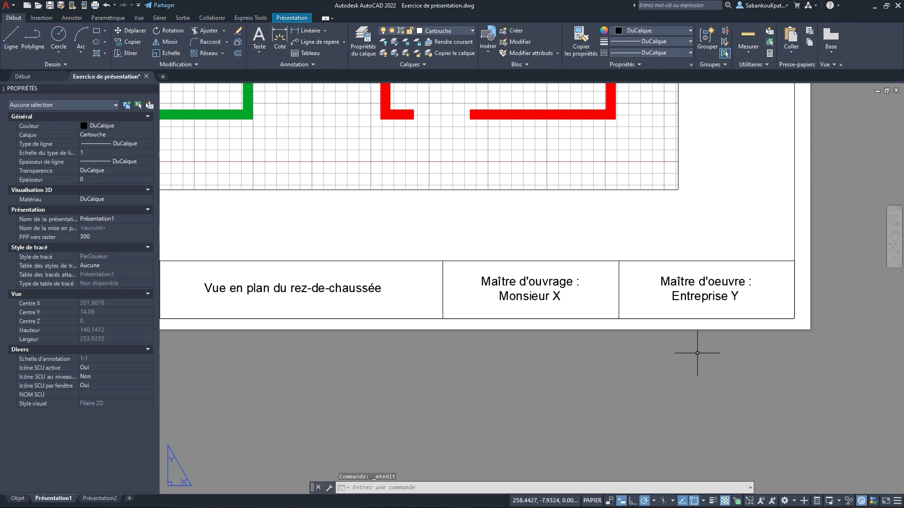
scroll(623, 341, down, 3)
scroll(635, 311, up, 3)
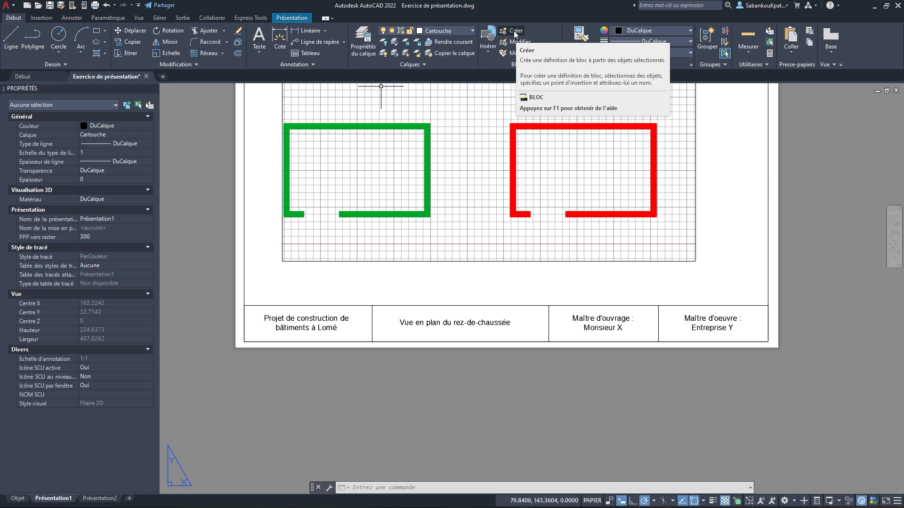
click(43, 18)
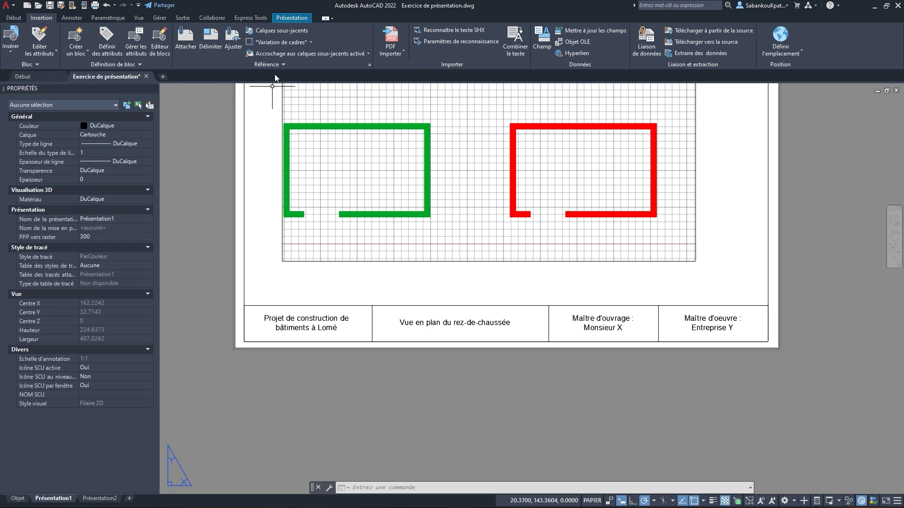
click(87, 51)
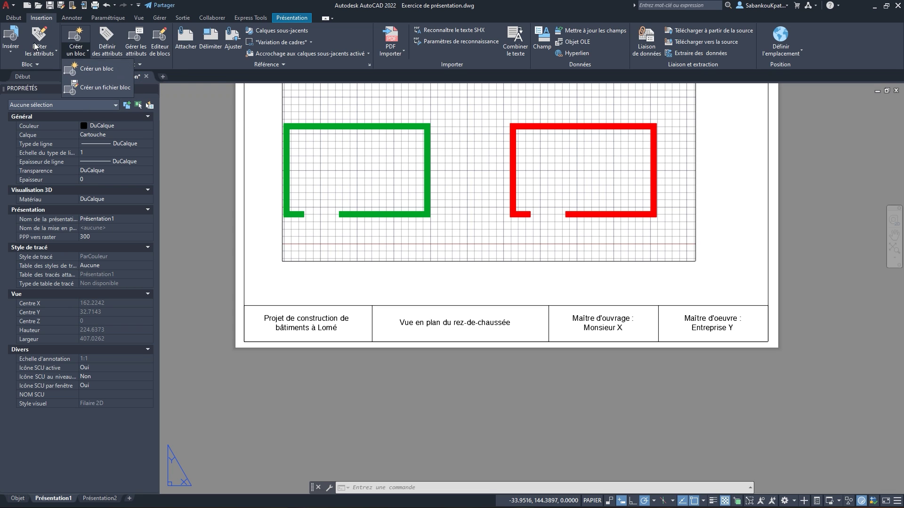
click(396, 12)
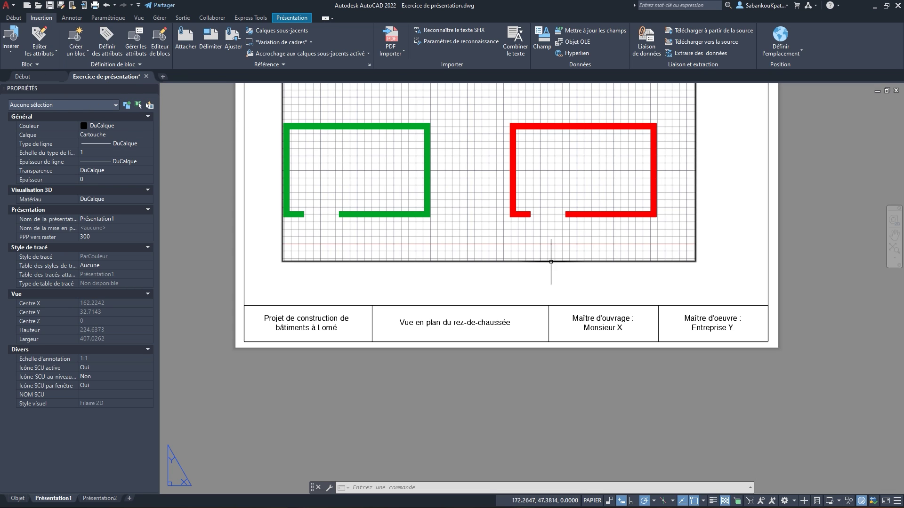
Start a block definition named "Cartouche" with its base point at the title block's lower-left corner
text(b)
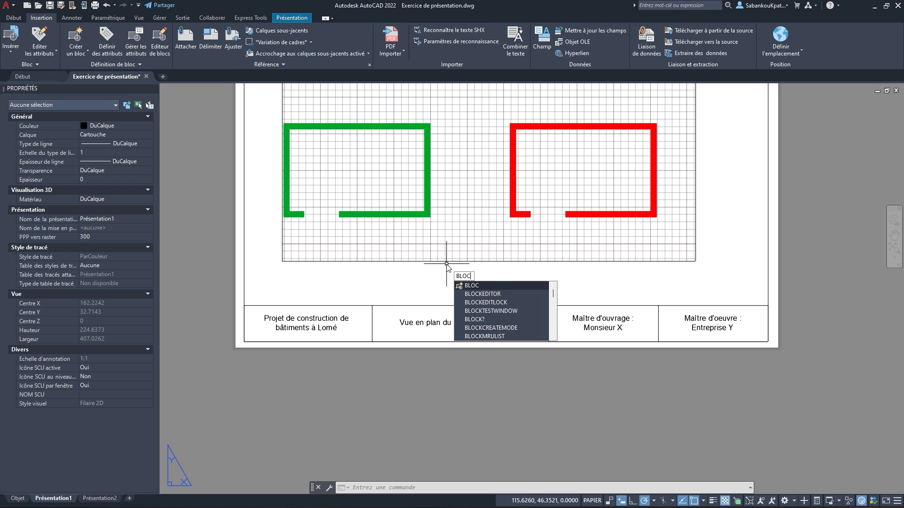
key(Return)
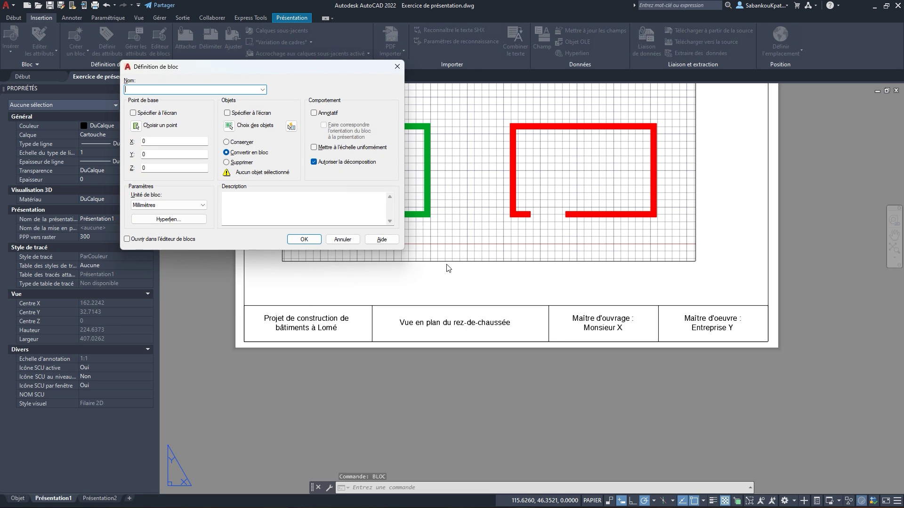
mouse_move(283, 69)
mouse_down()
mouse_move(448, 152)
mouse_move(404, 148)
mouse_up()
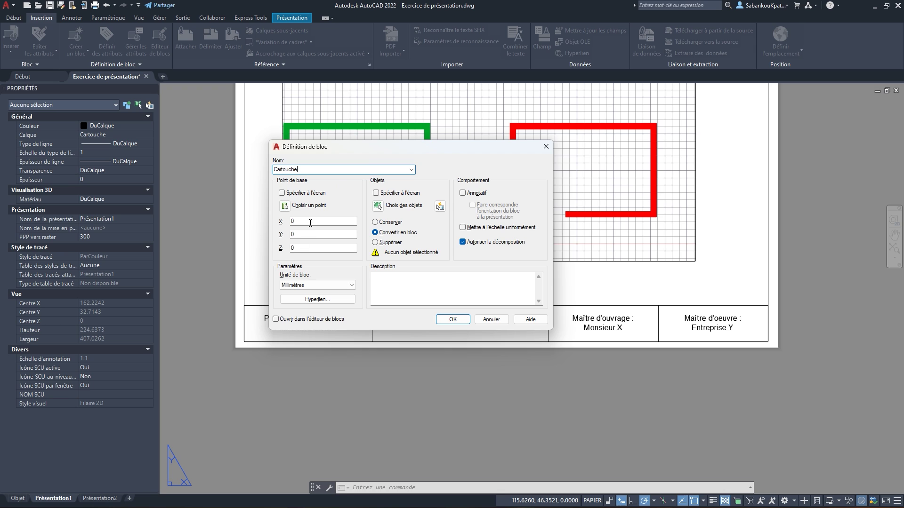
click(285, 207)
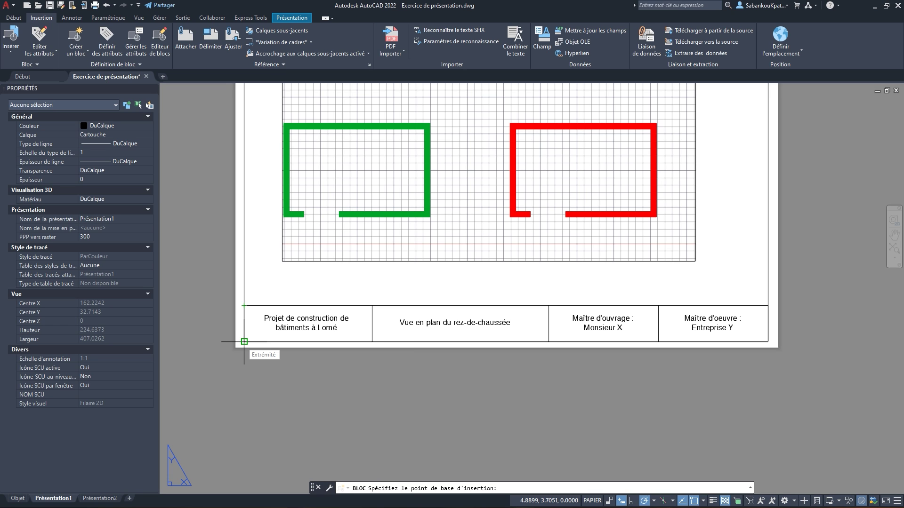
click(244, 341)
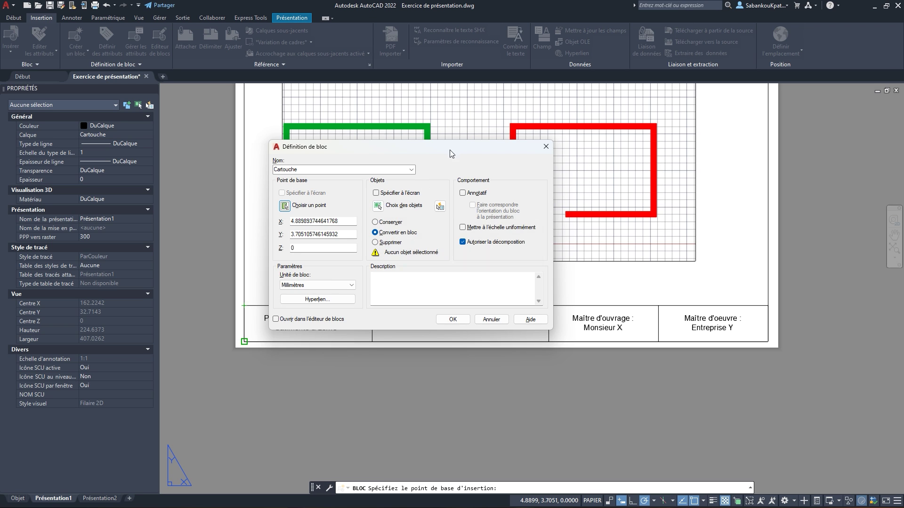
Select the title block's frame, dividing lines and four cell texts as the objects of the Cartouche block
click(378, 207)
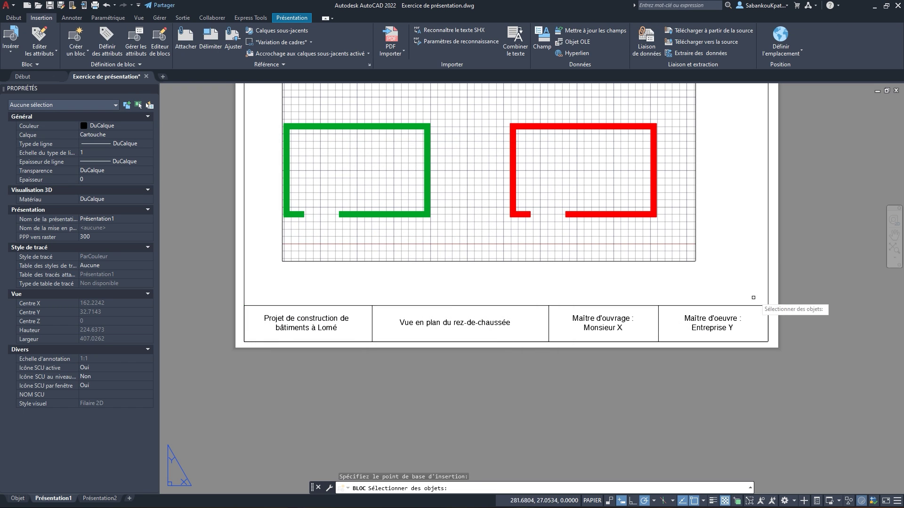
click(748, 289)
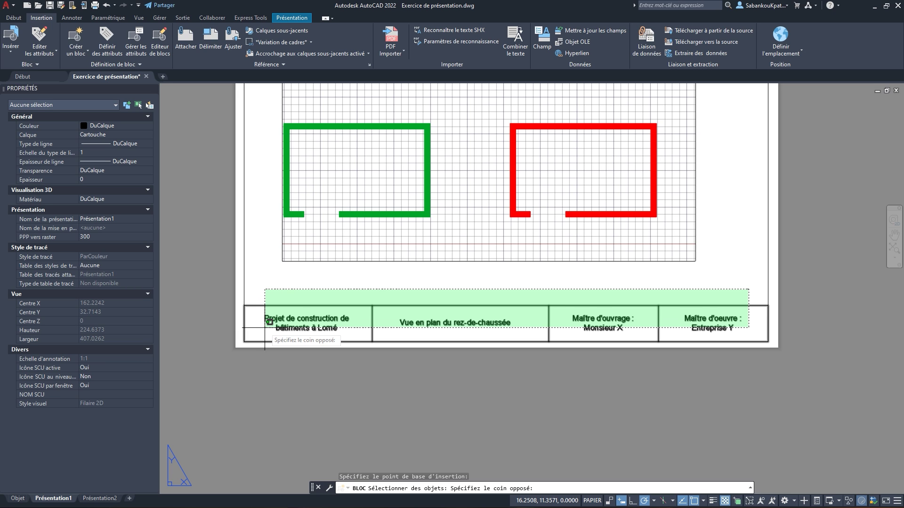
click(269, 322)
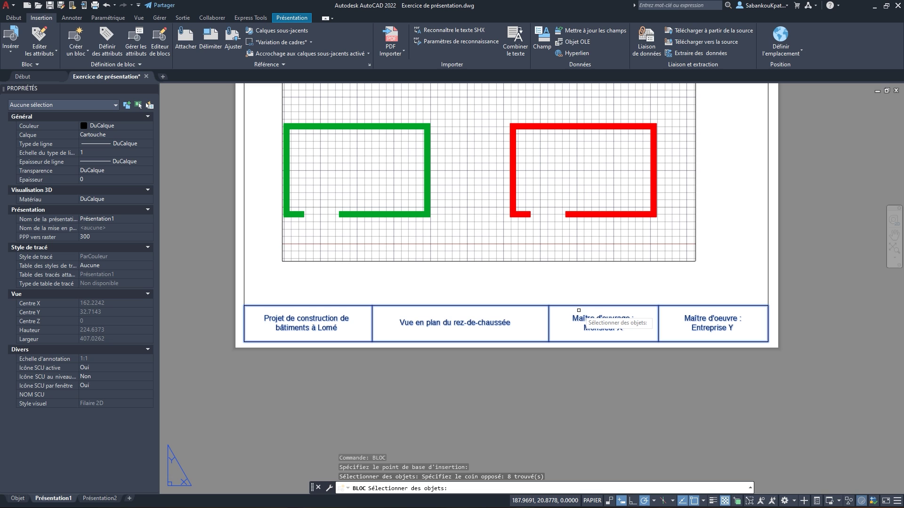
key(Return)
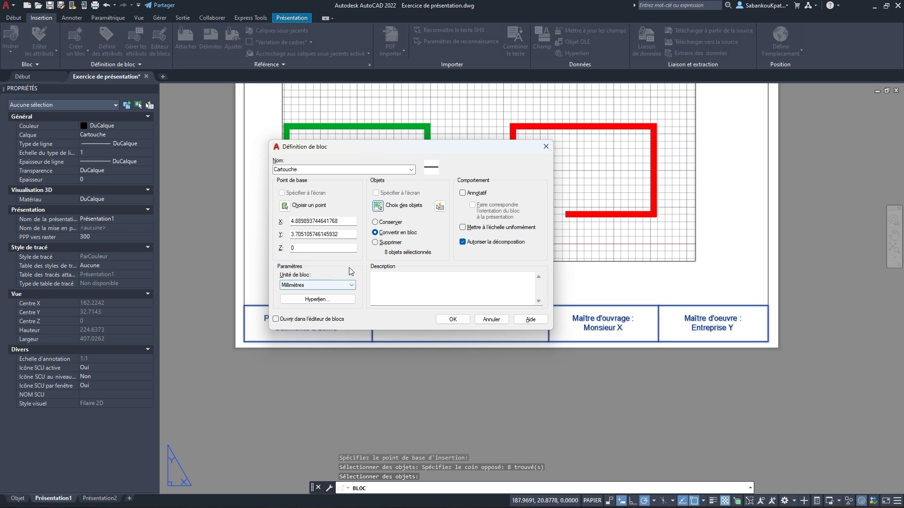
Set the Cartouche block's unit to Sans unité and create the block
click(322, 286)
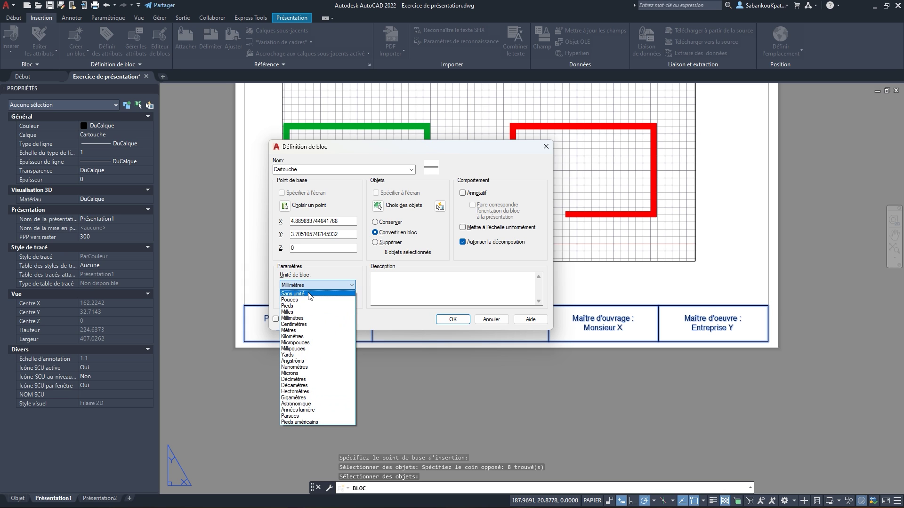
click(320, 293)
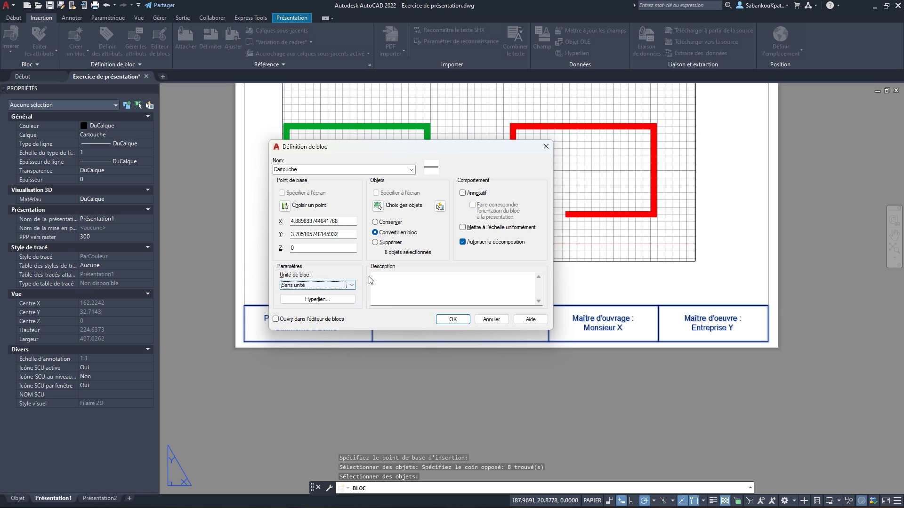
click(464, 320)
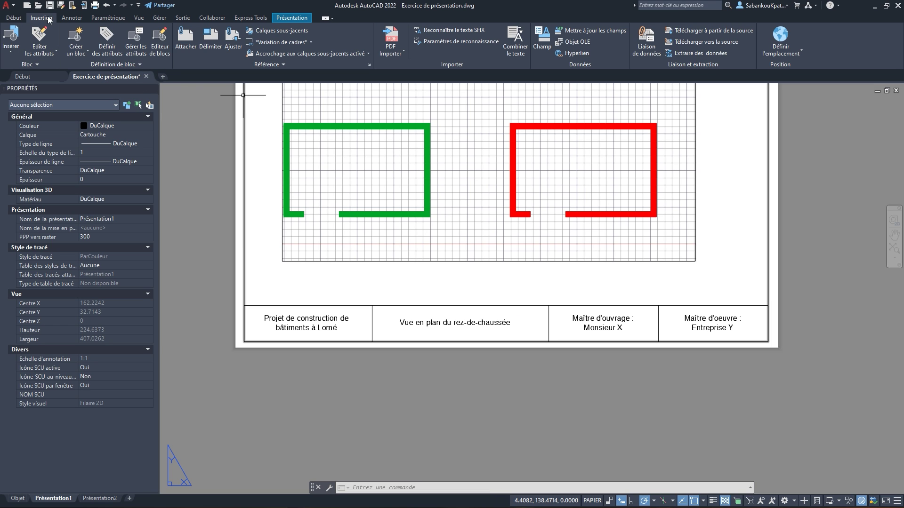
Check the blocks available for insertion in the current drawing
click(11, 52)
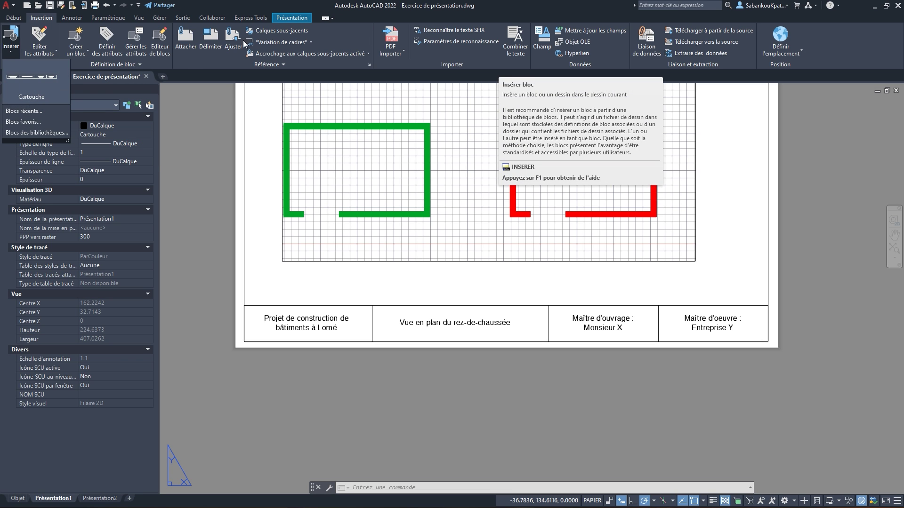
click(403, 15)
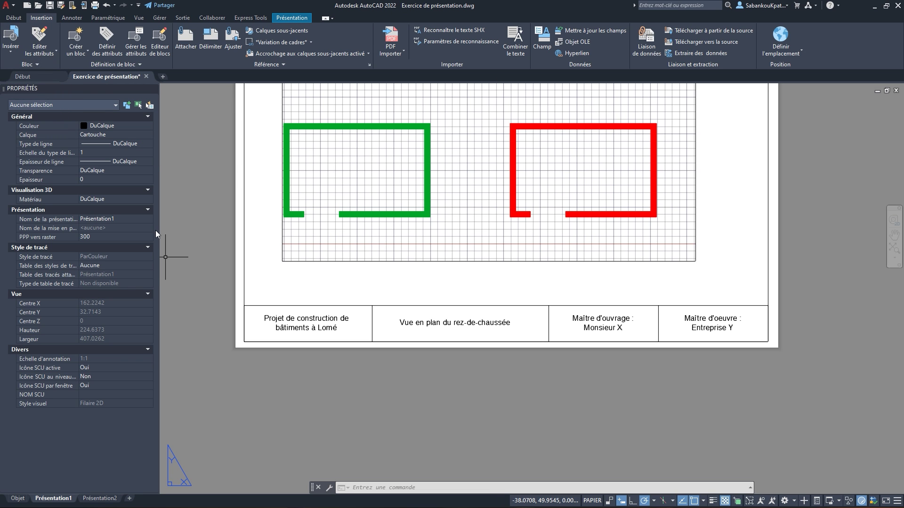
Create a new drawing and check the blocks available for insertion in its Présentation1 layout
click(162, 77)
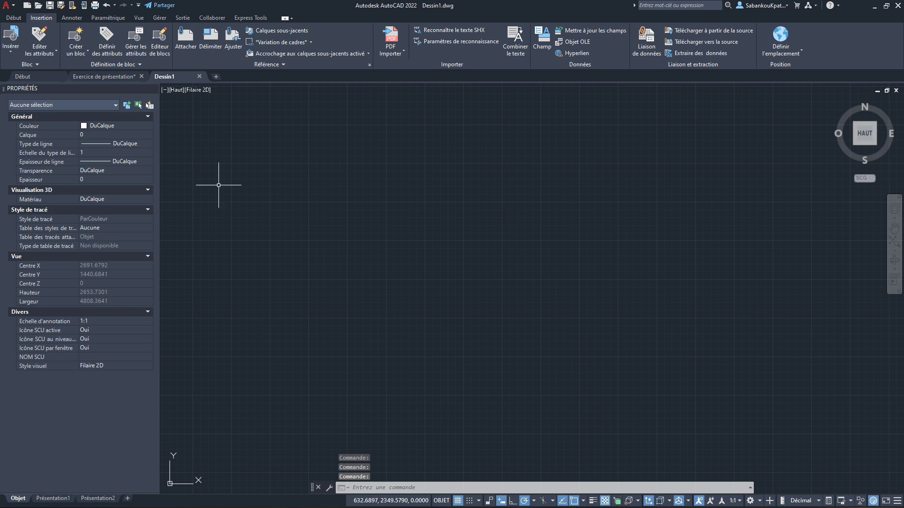
click(53, 499)
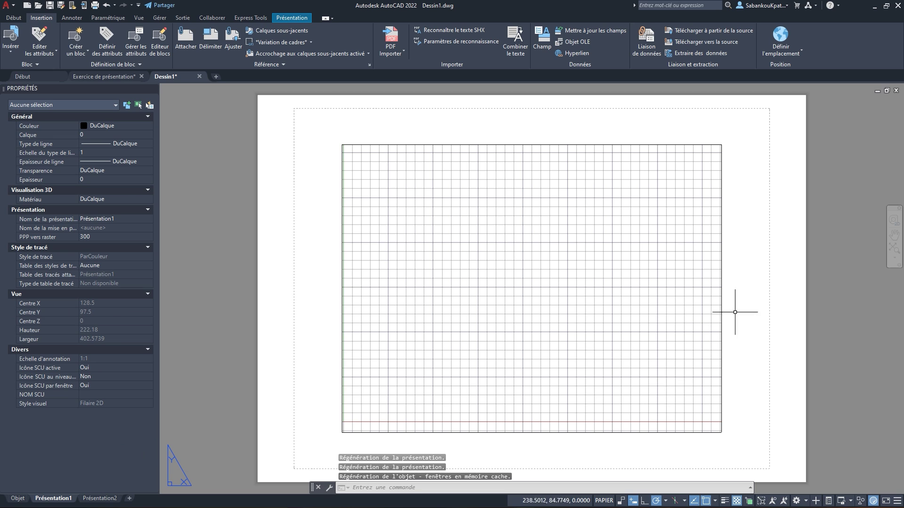
middle_drag(736, 349, 747, 323)
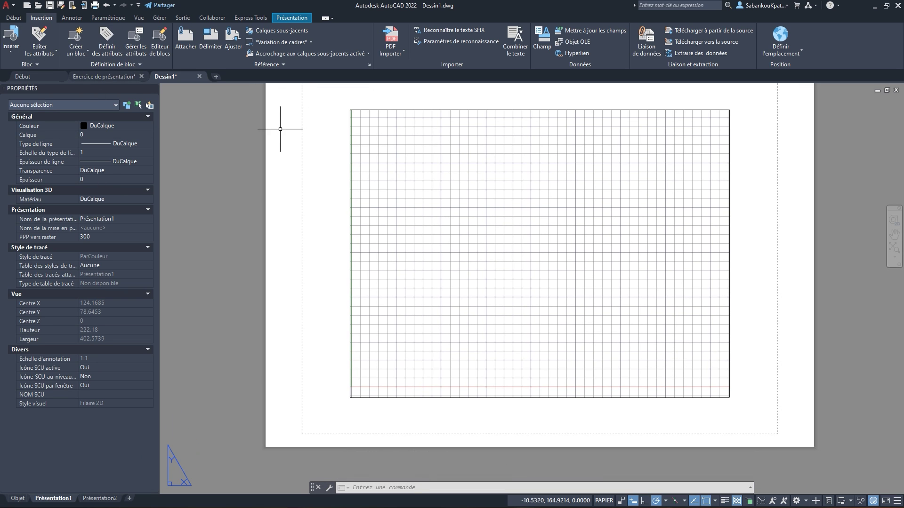
click(10, 42)
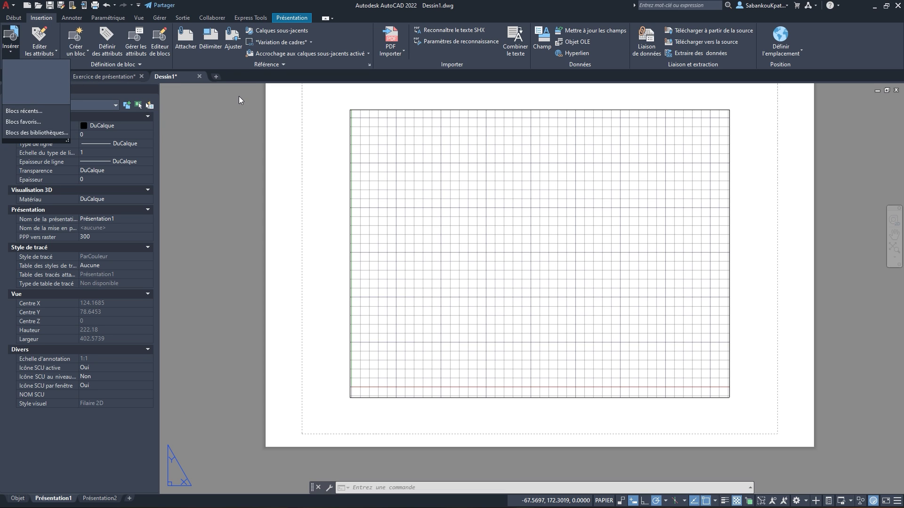
click(233, 73)
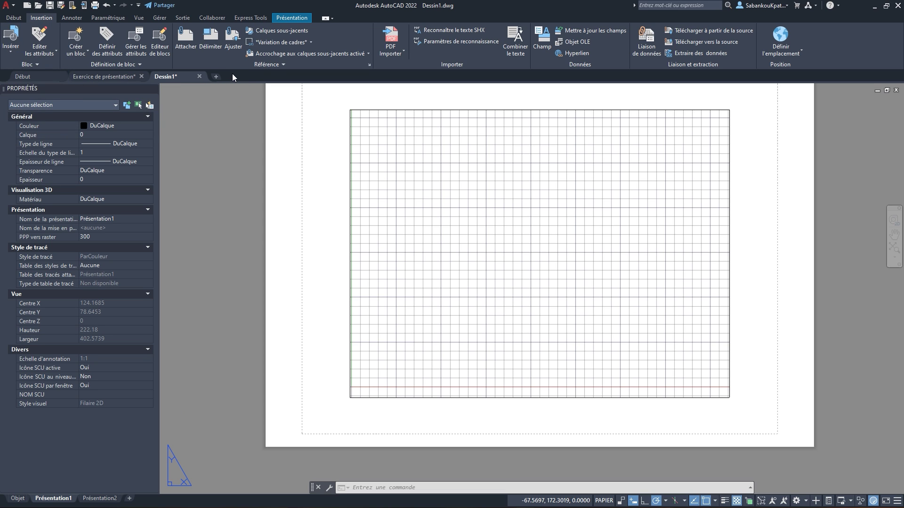
In the Exercice de présentation drawing, start a new block file using the existing Cartouche block as its source
click(111, 77)
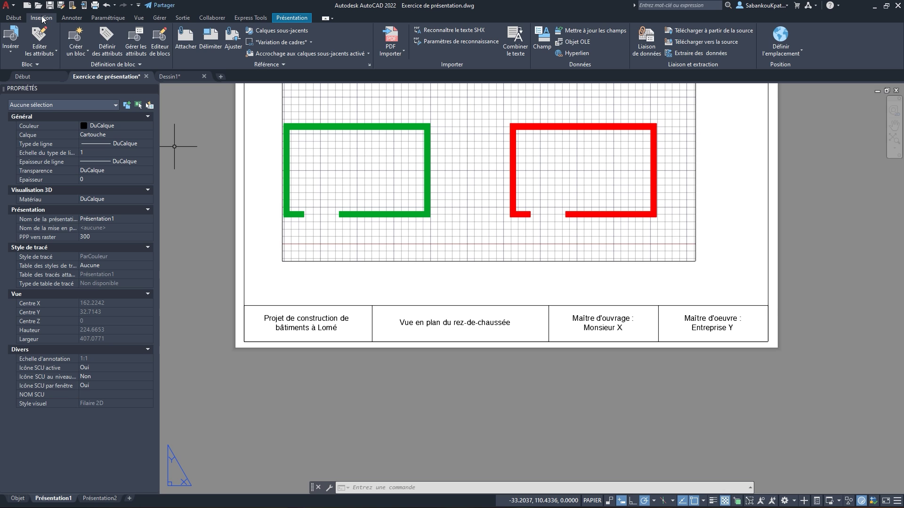
click(87, 50)
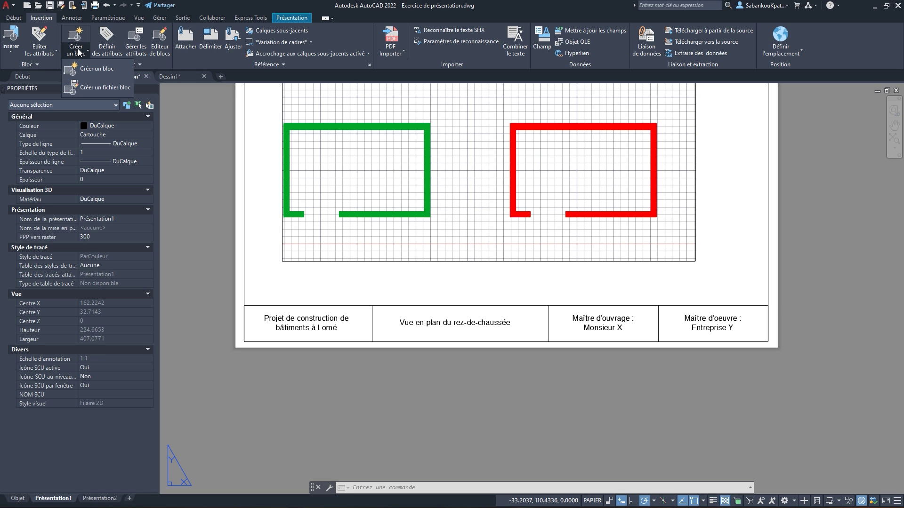
click(109, 87)
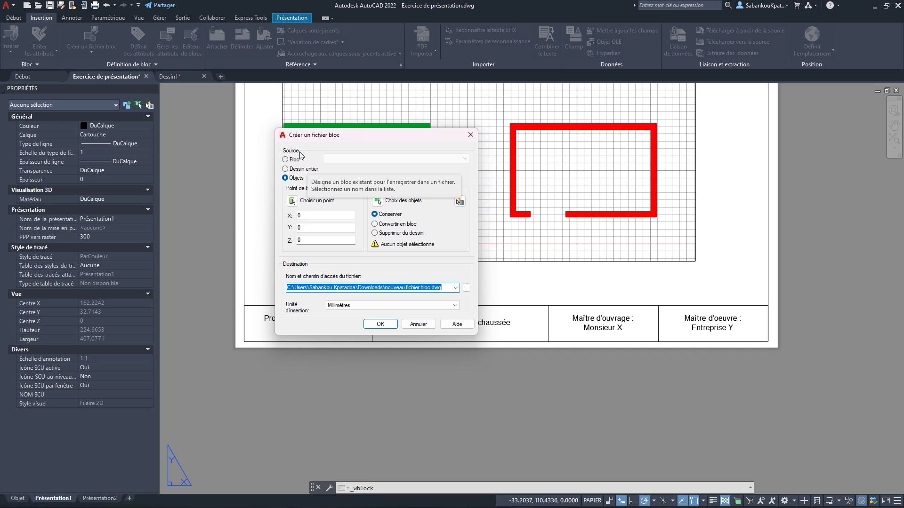
click(304, 161)
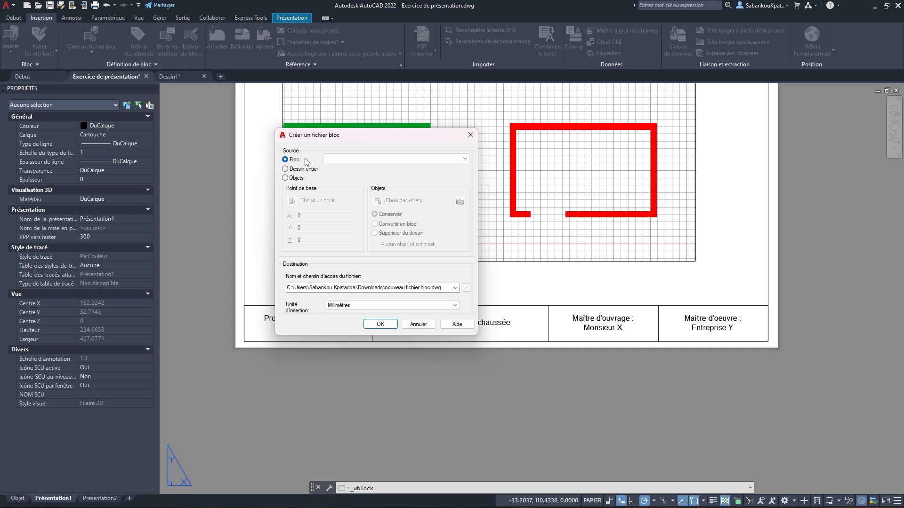
click(387, 160)
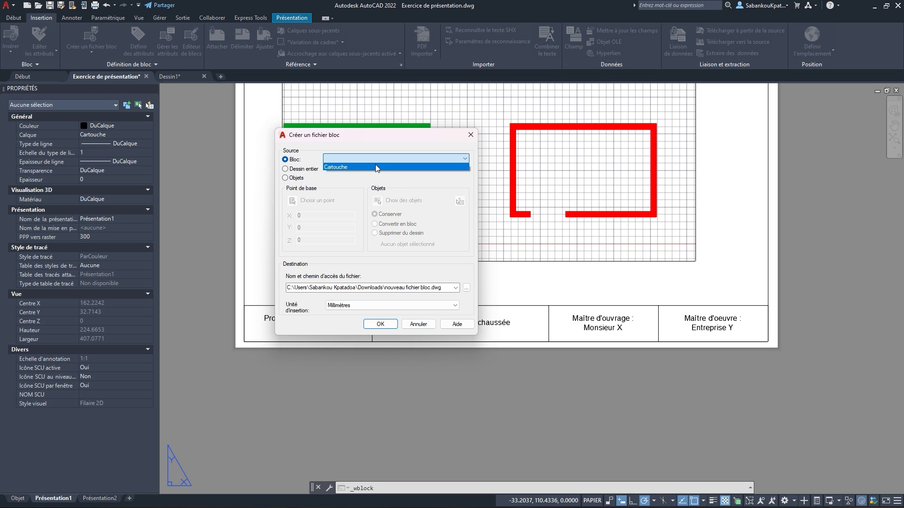
click(388, 167)
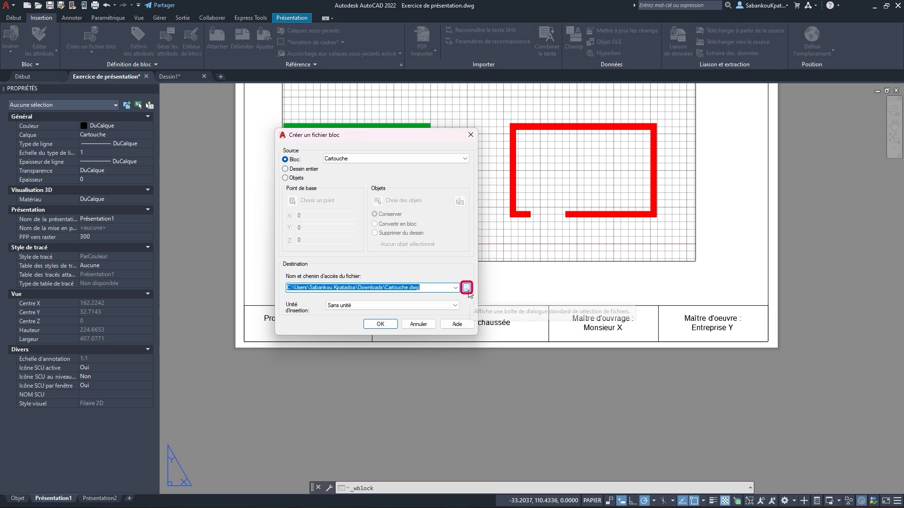
Set the block file's destination to Cartouche.dwg in the Téléchargements folder, in AutoCAD 2018 drawing format
click(467, 288)
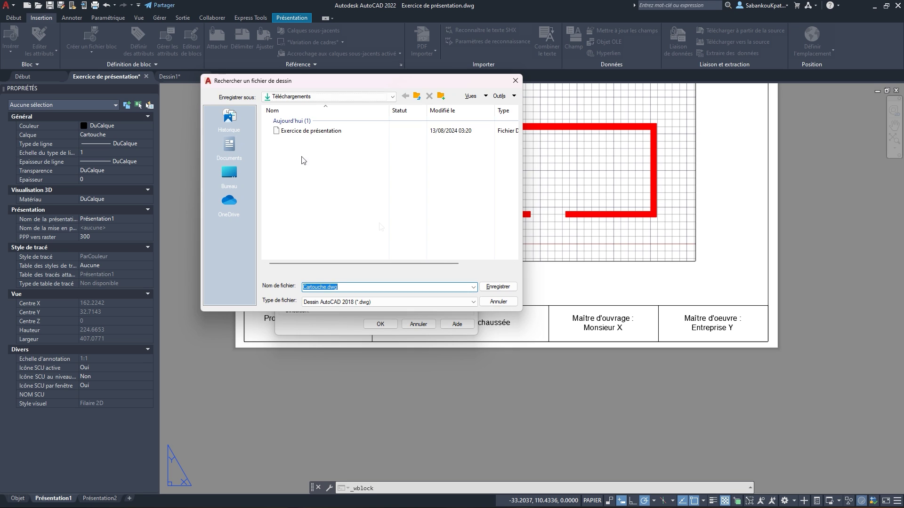
key(Tab)
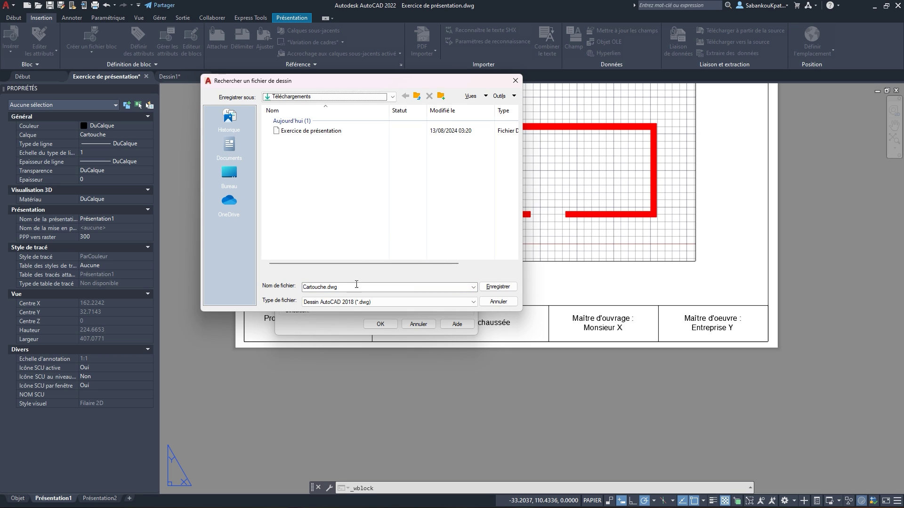
click(352, 288)
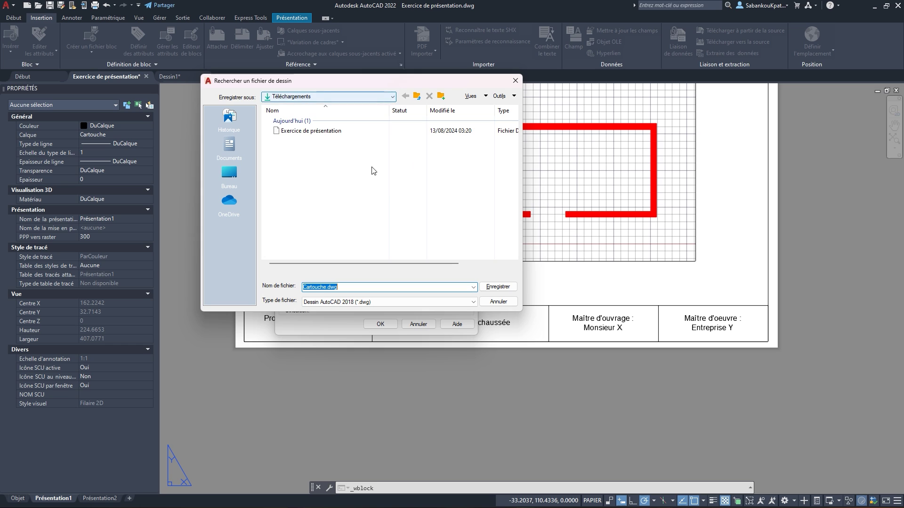
click(337, 288)
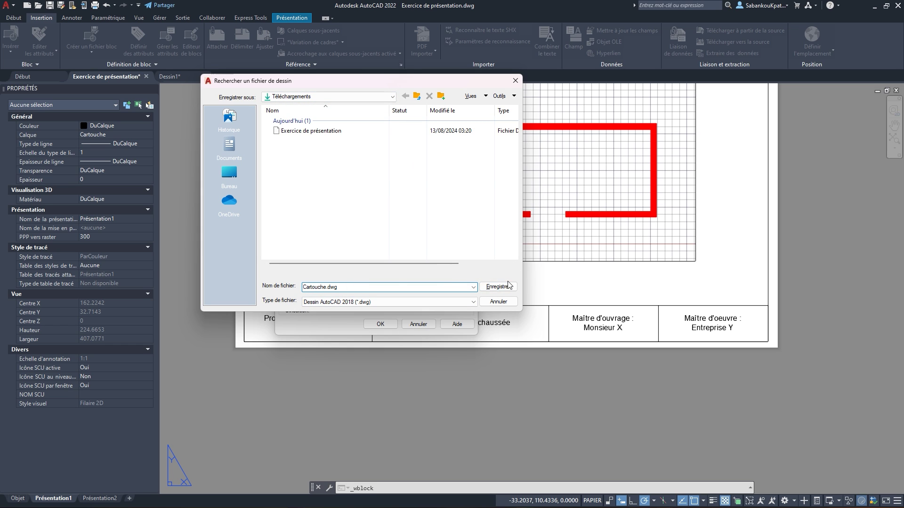
key(shift+Tab)
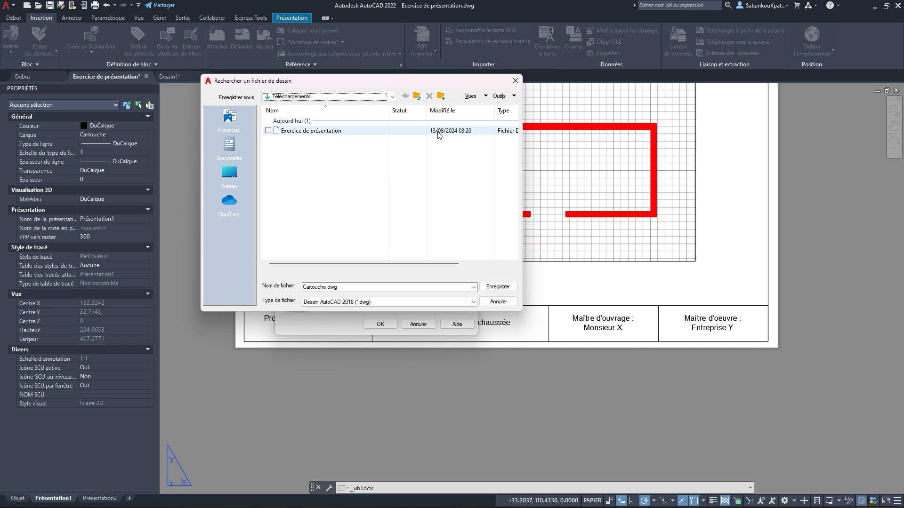
click(499, 287)
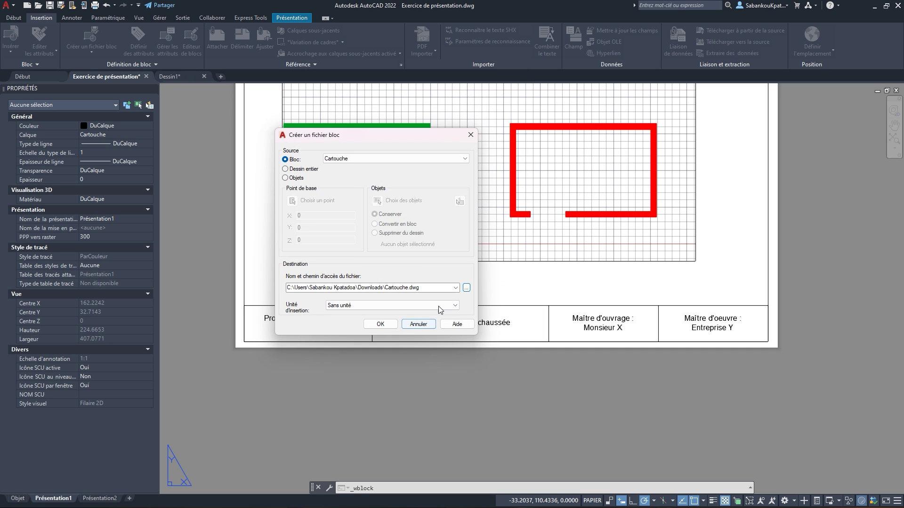
Keep Sans unité as the insertion unit and create the Cartouche block file
click(330, 309)
click(343, 307)
click(380, 325)
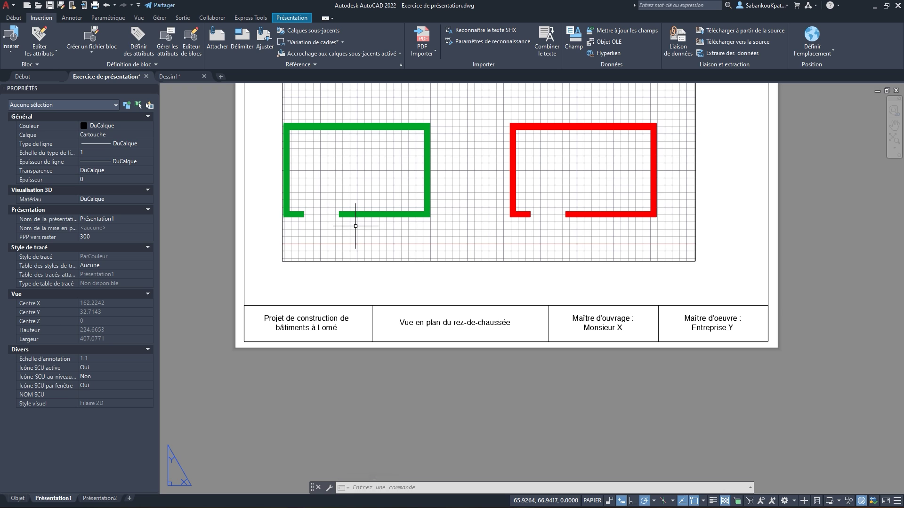
Switch to File Explorer and check the preview of the Cartouche file in the Téléchargements folder
key(super+e)
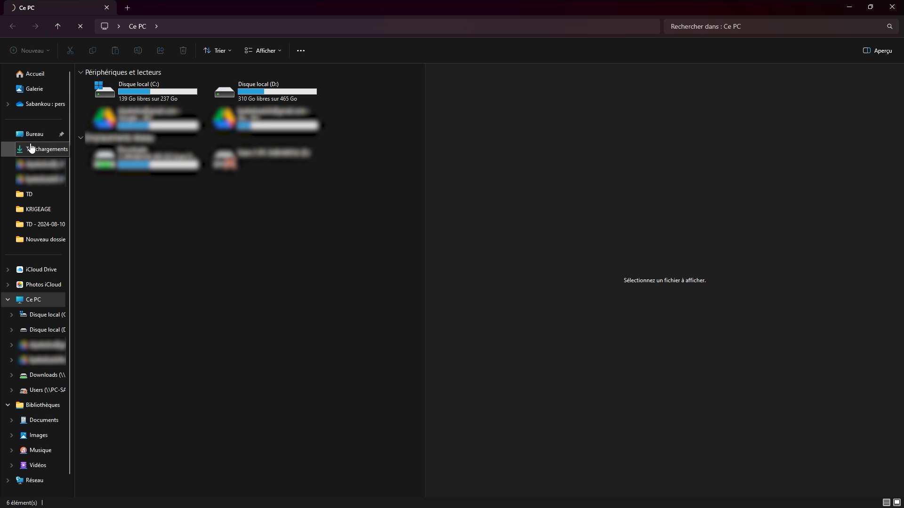
click(49, 152)
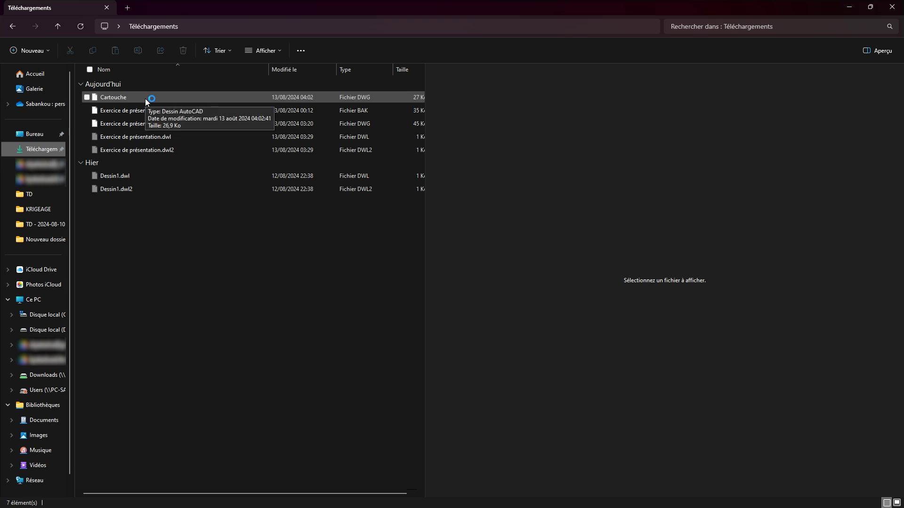
click(136, 99)
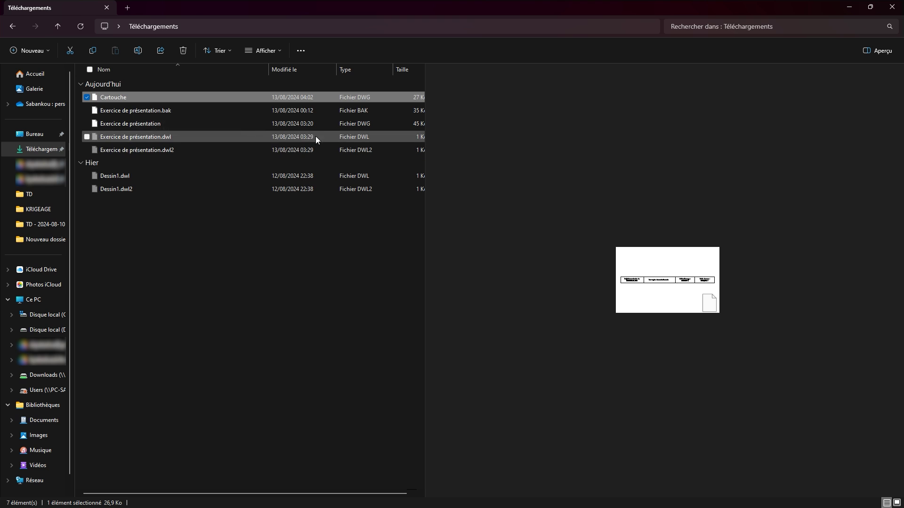
click(849, 5)
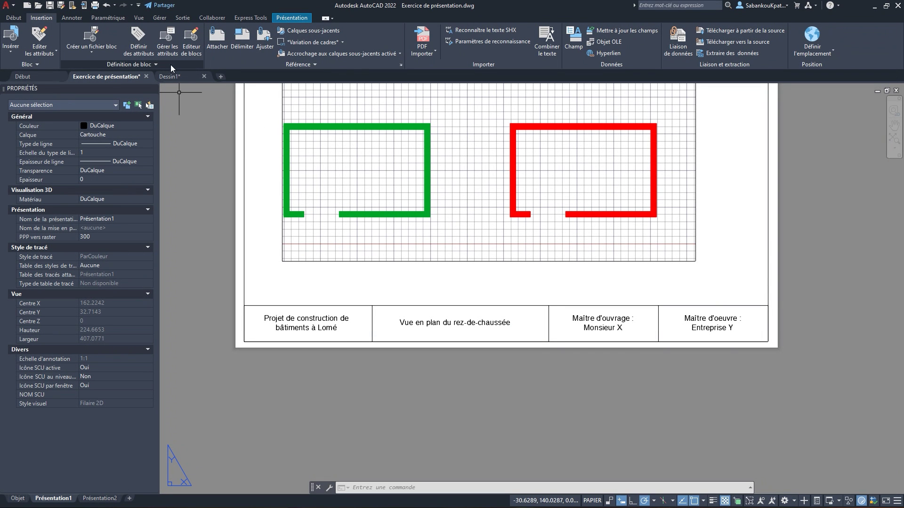
In the Dessin1 drawing, load the Cartouche file from the Téléchargements folder as a block library
click(183, 80)
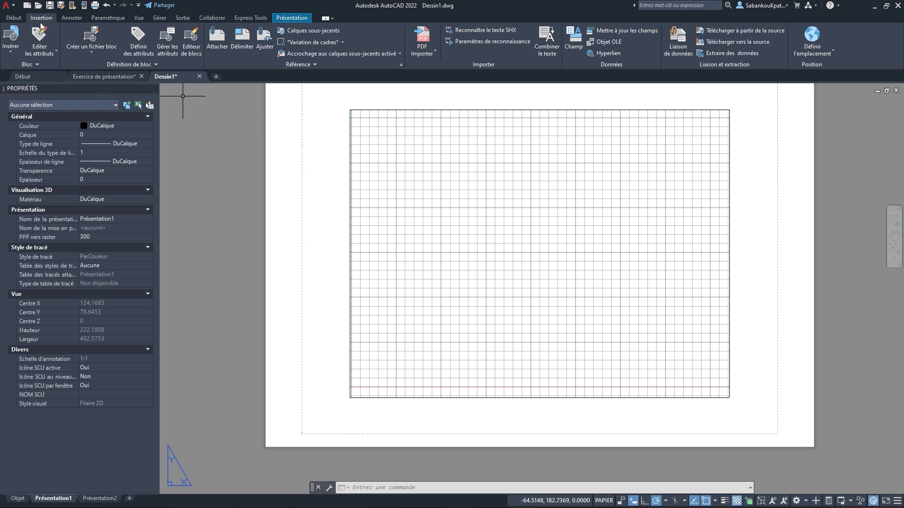
click(10, 46)
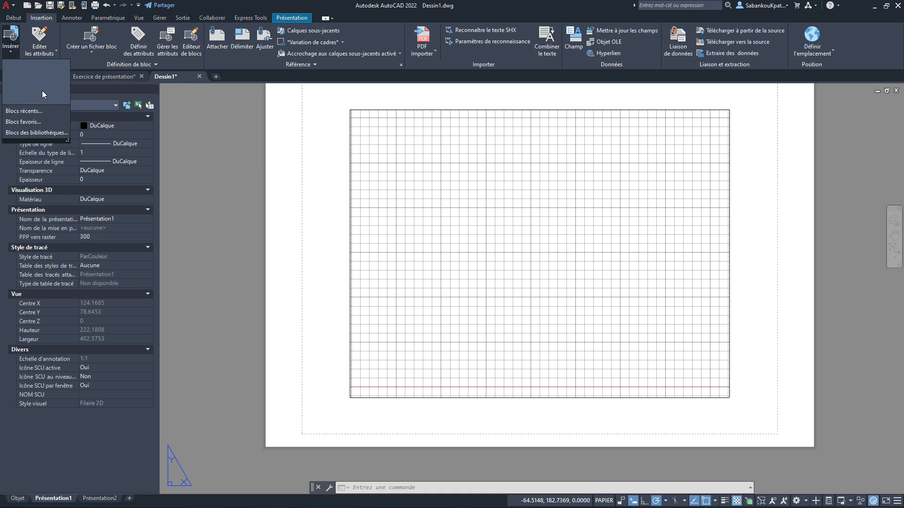
click(38, 132)
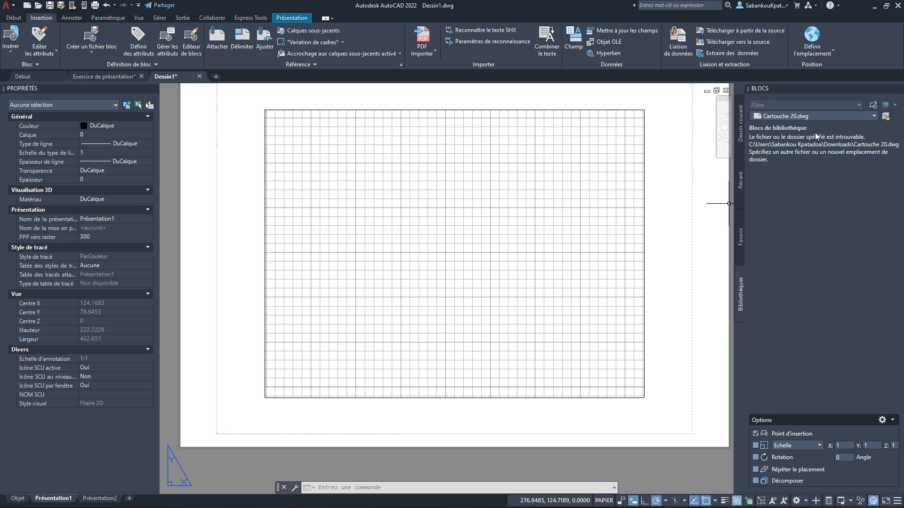
click(886, 117)
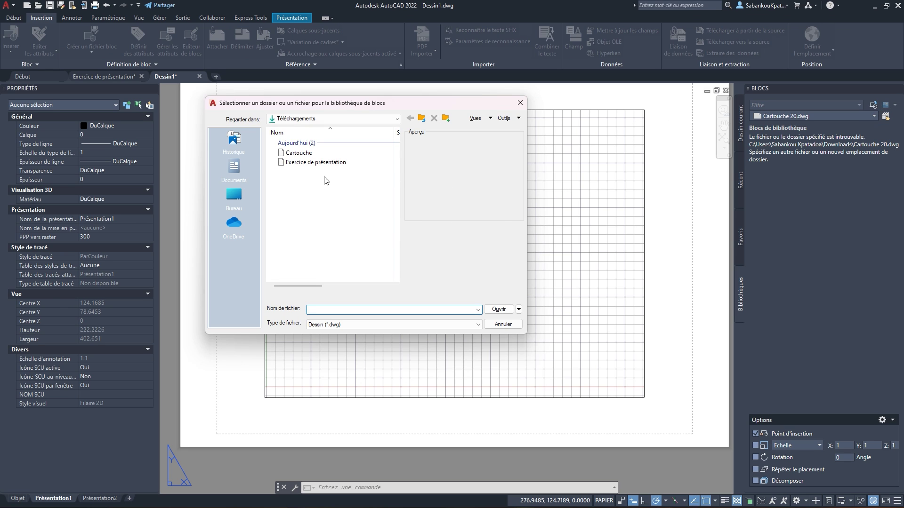
click(312, 154)
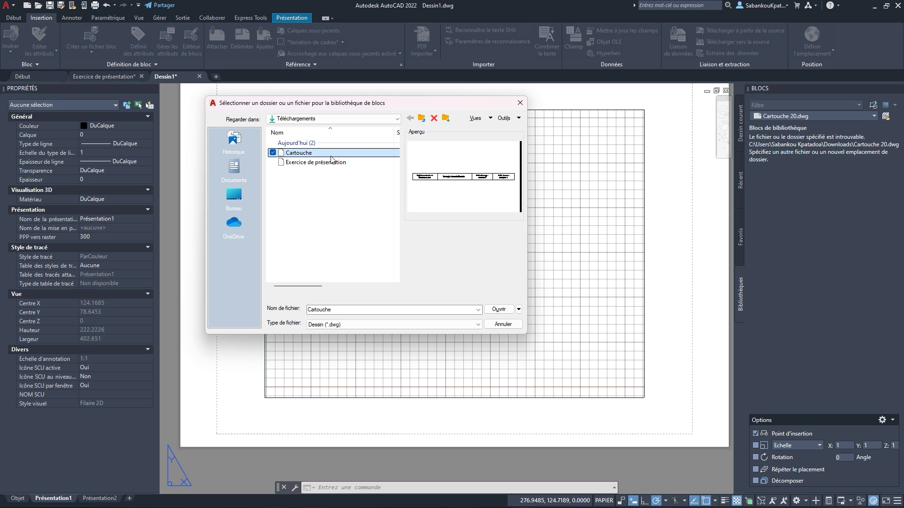
click(498, 310)
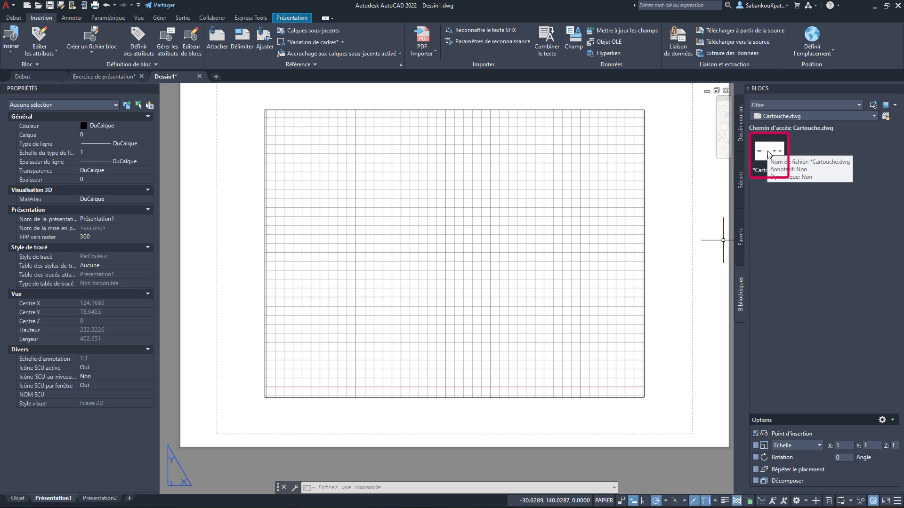
Insert the Cartouche block from the library along the bottom edge of the Présentation1 sheet, below the viewport
drag(768, 151, 188, 439)
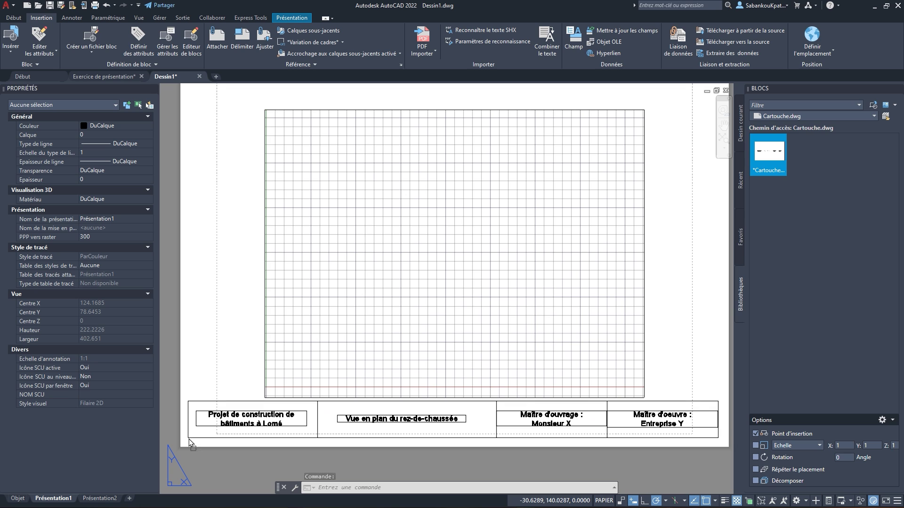
key(Escape)
key(Escape)
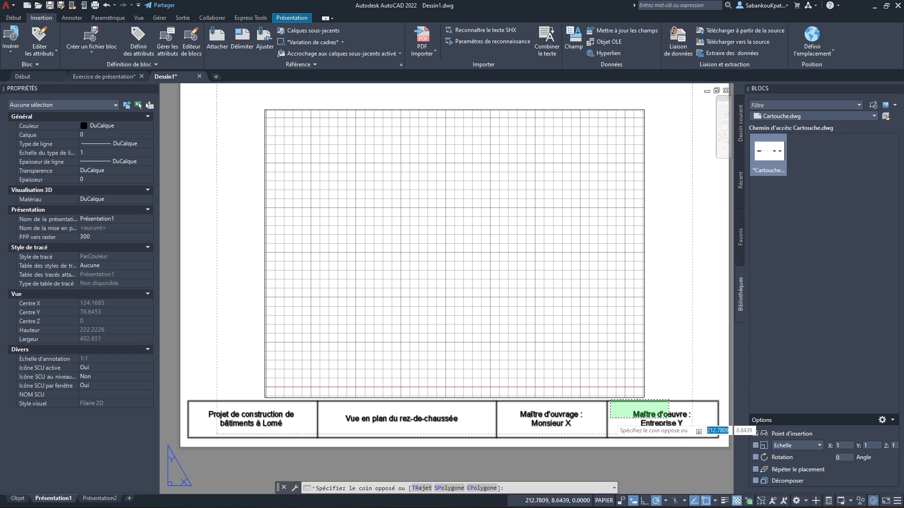
Explode the inserted Cartouche block into separate objects with the DECOMPOS command
click(610, 417)
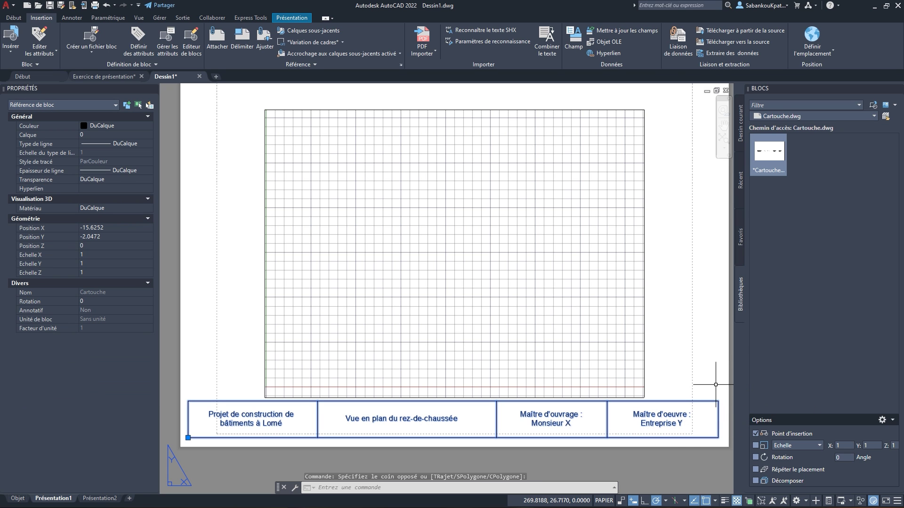
click(13, 17)
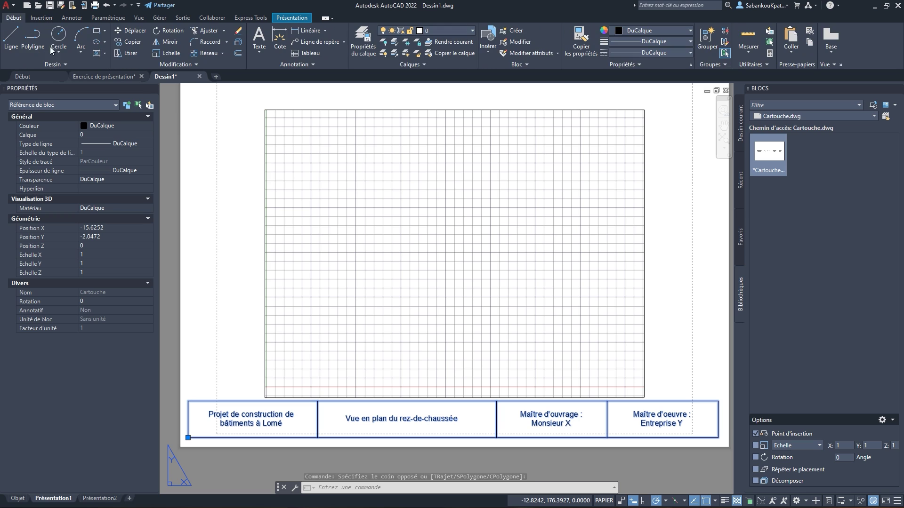
text(d)
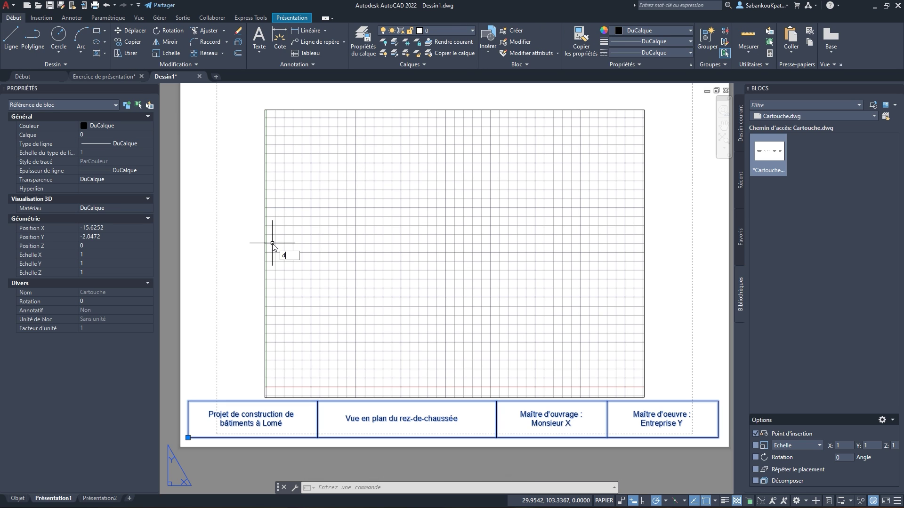
text(ecomp)
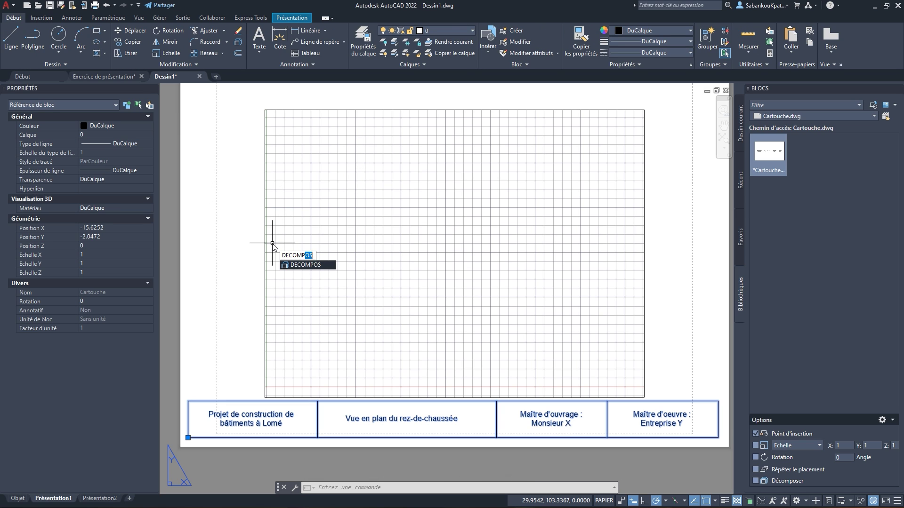
key(Return)
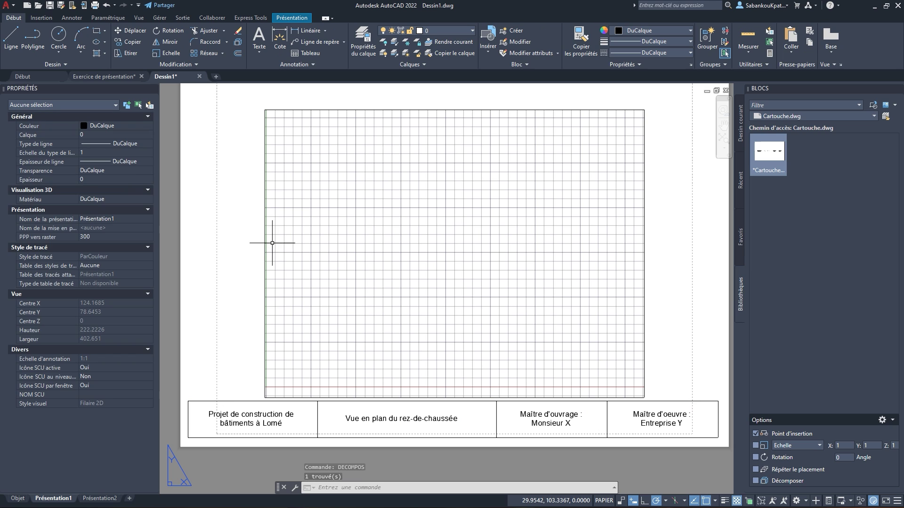
Check that the Maître d'oeuvre and Maître d'ouvrage texts of the exploded title block can be selected individually
click(661, 415)
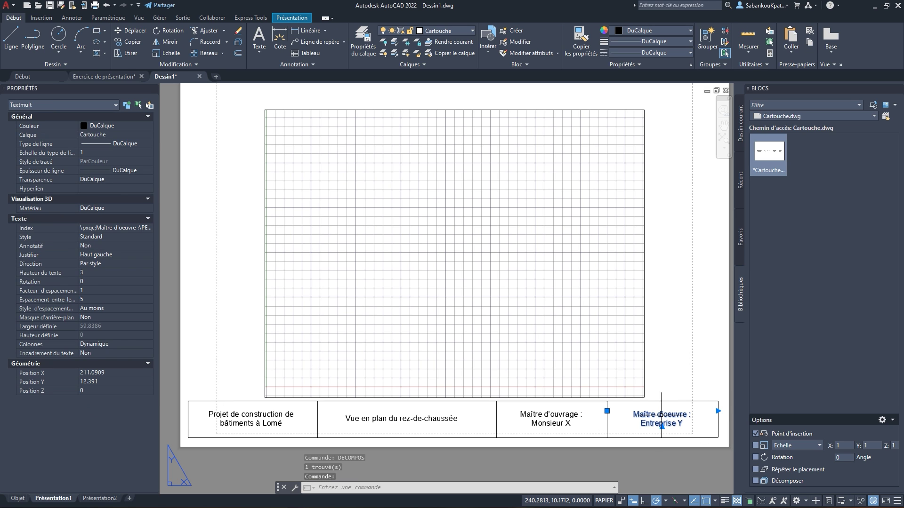
key(Escape)
click(561, 421)
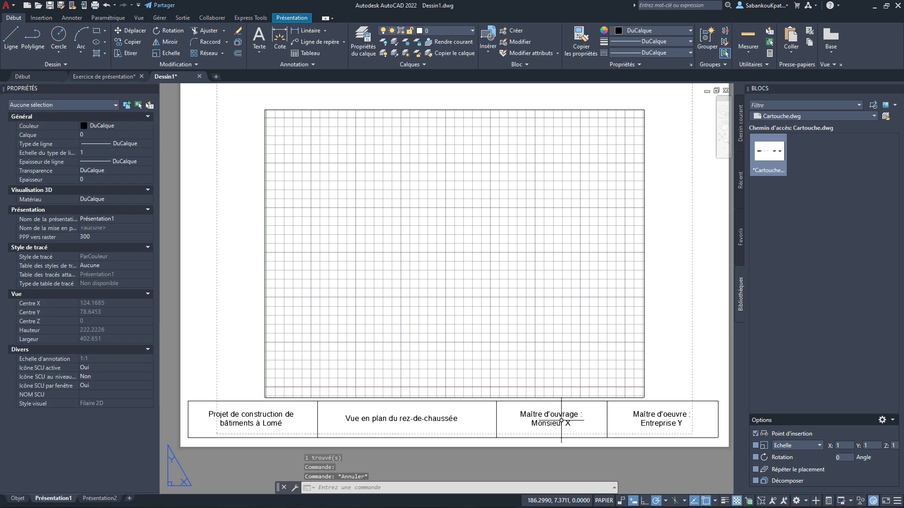
key(Escape)
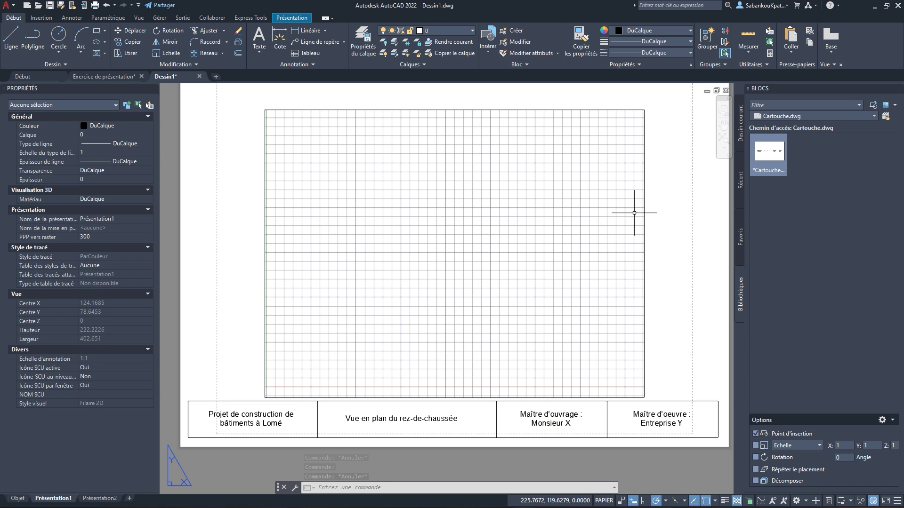
Return to the Exercice de présentation drawing and close the block library palette
click(104, 77)
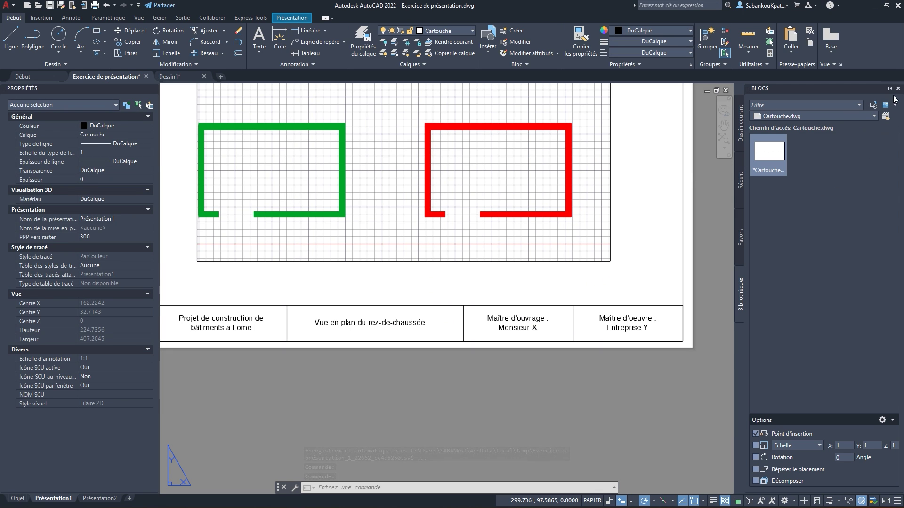
click(898, 89)
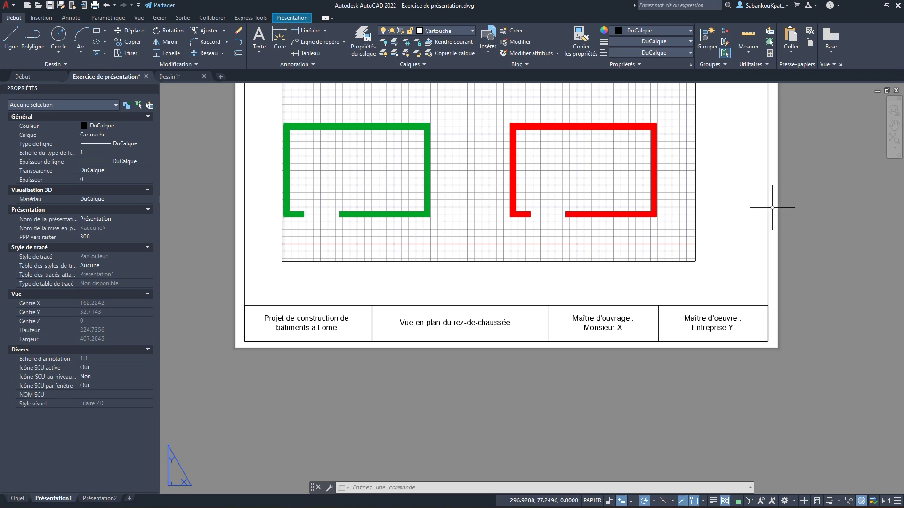
Consult the viewport arrangement in the Exercice de présentation PDF in Adobe Acrobat, and return to the AutoCAD drawing
middle_drag(719, 205, 720, 292)
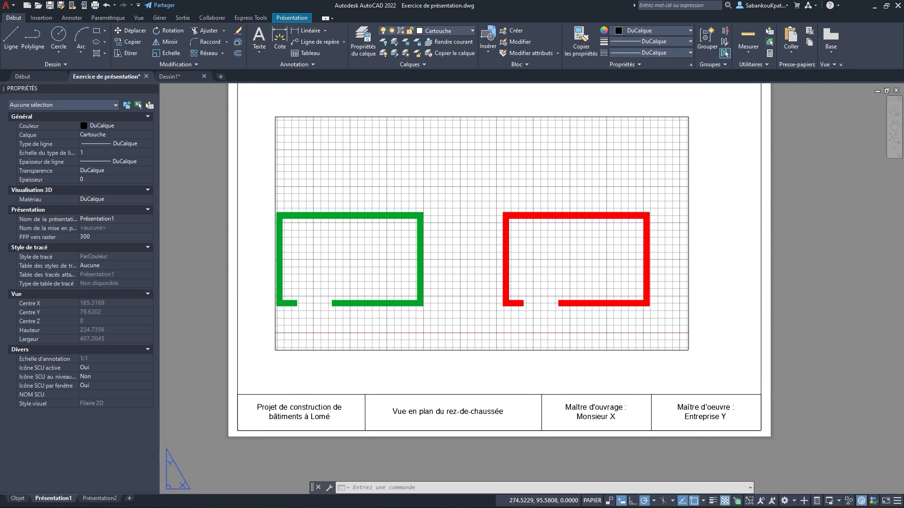
middle_drag(710, 260, 706, 284)
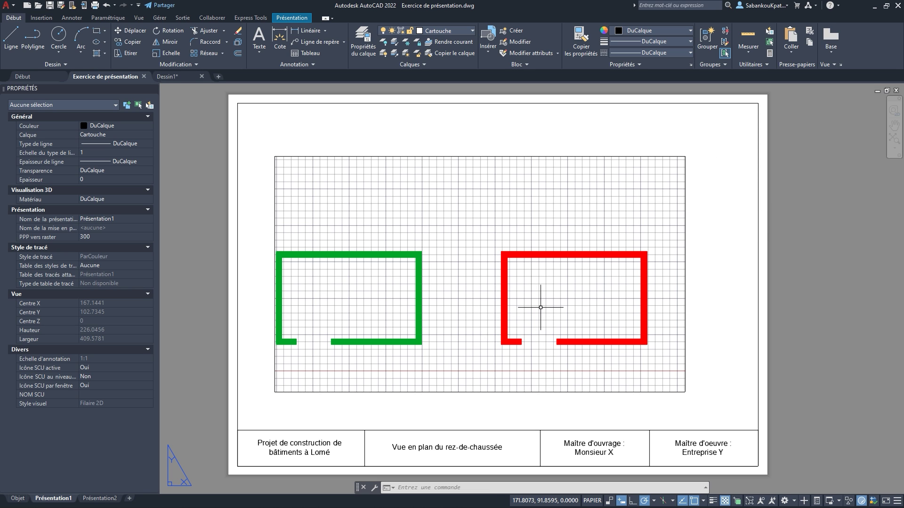
key(super)
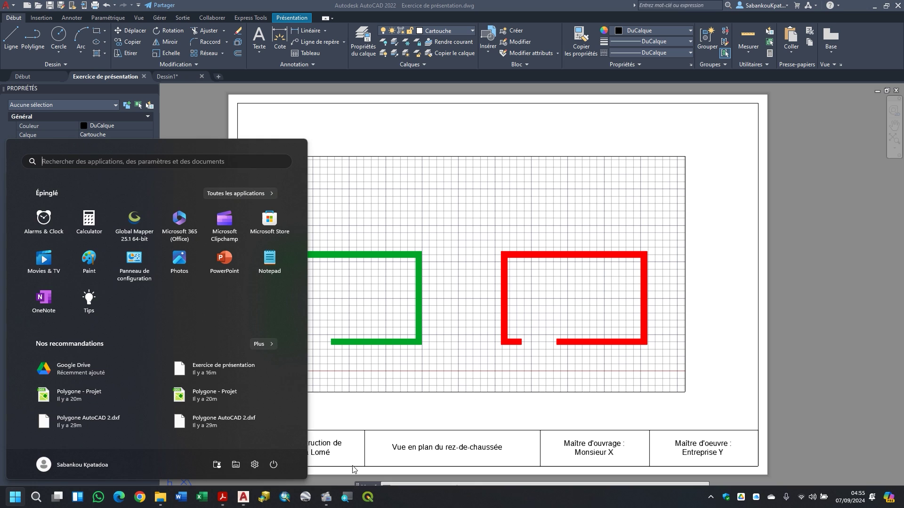
click(224, 497)
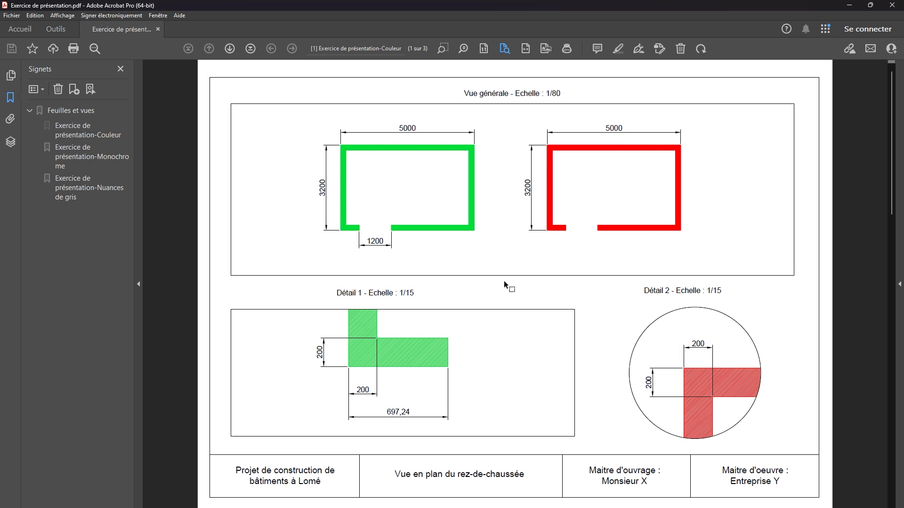
key(super)
mouse_move(243, 498)
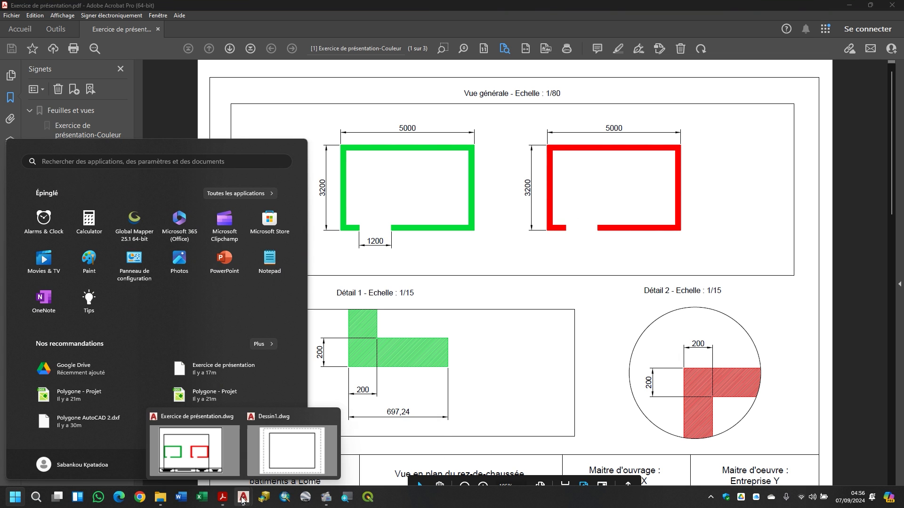
click(213, 449)
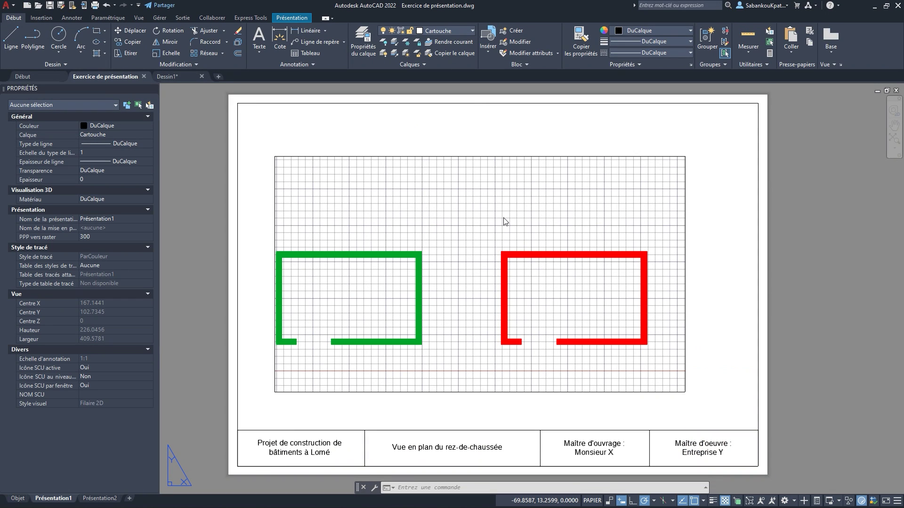
Stretch the existing viewport by its corners to about 271 wide by 82 high across the upper part of the sheet
click(685, 238)
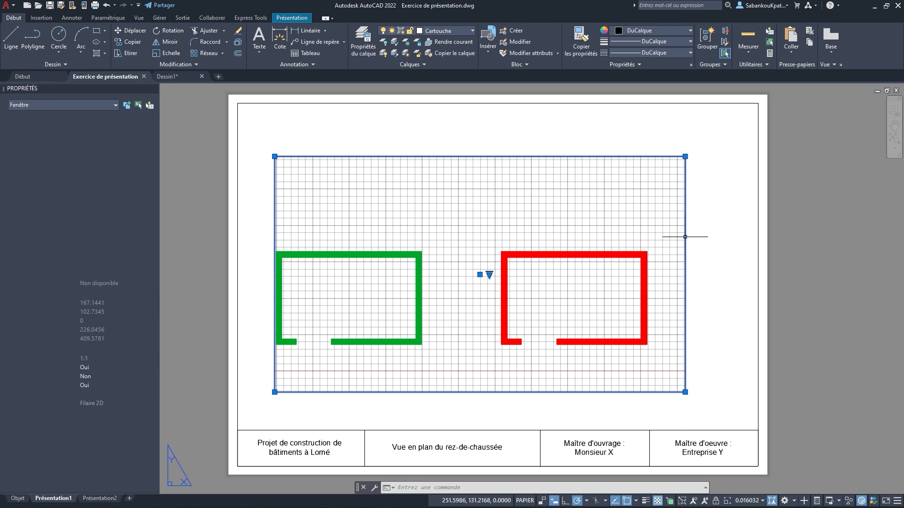
click(685, 392)
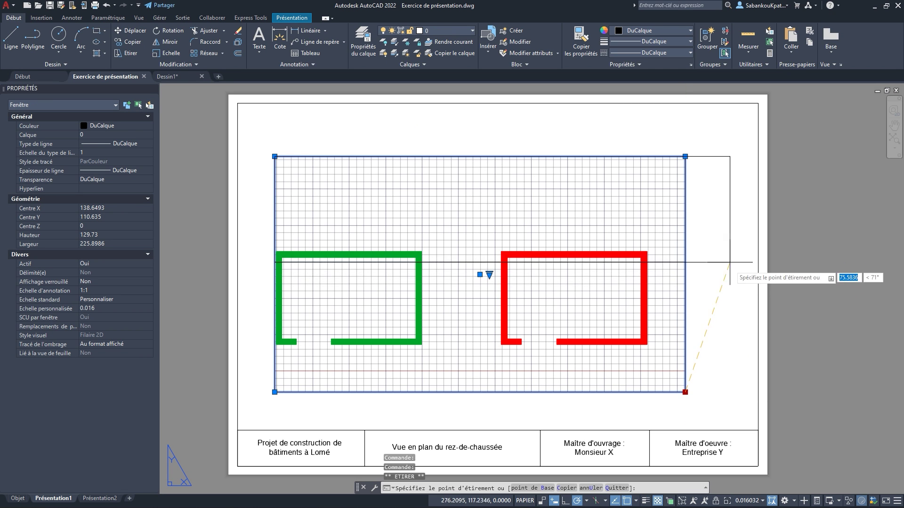
click(739, 283)
click(739, 156)
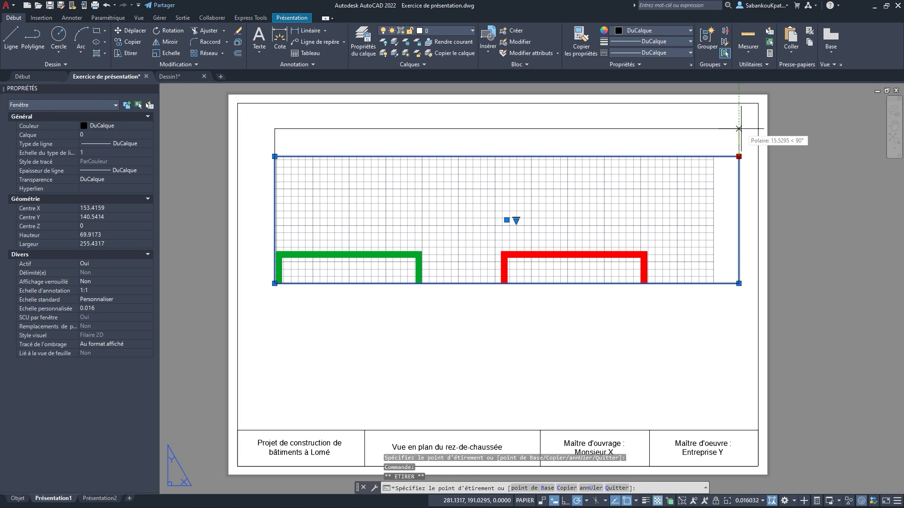
click(739, 134)
click(738, 135)
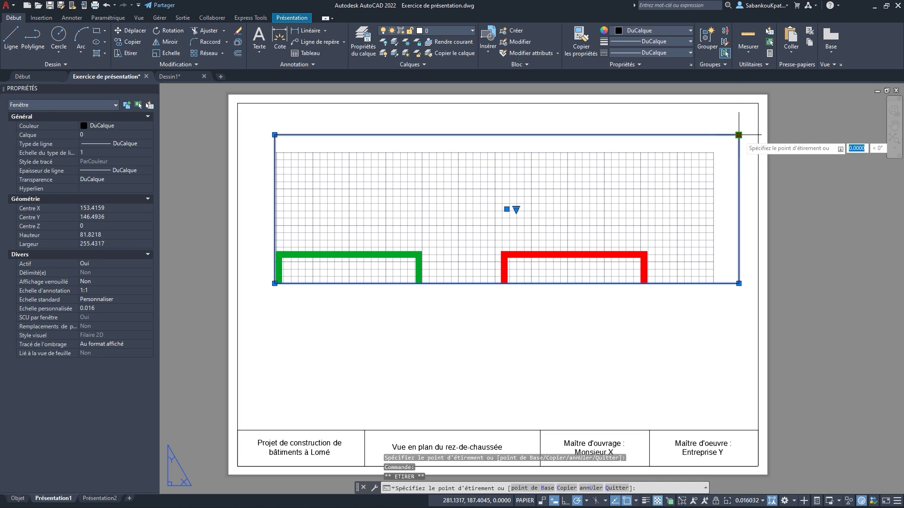
click(744, 135)
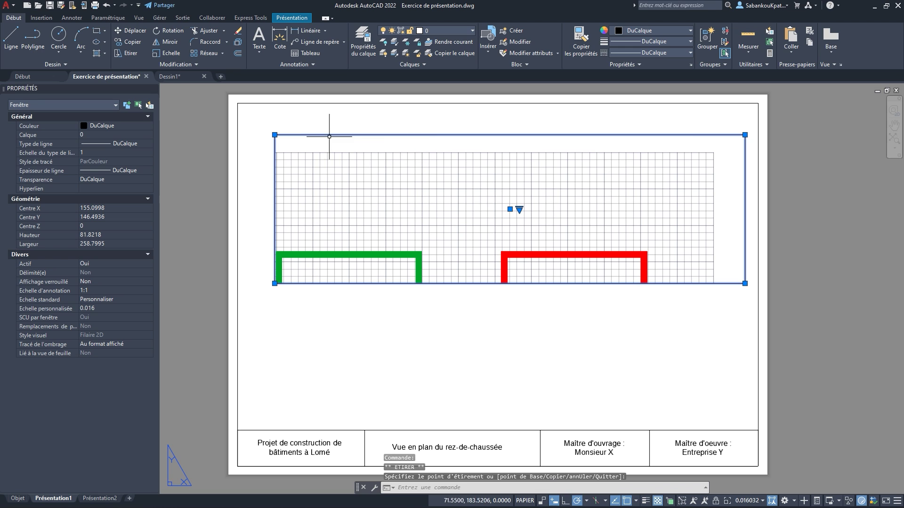
click(251, 135)
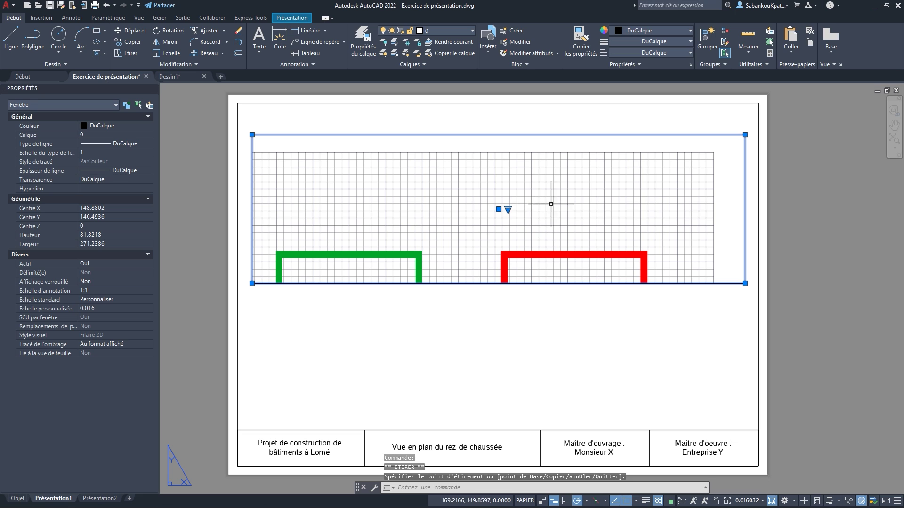
key(Escape)
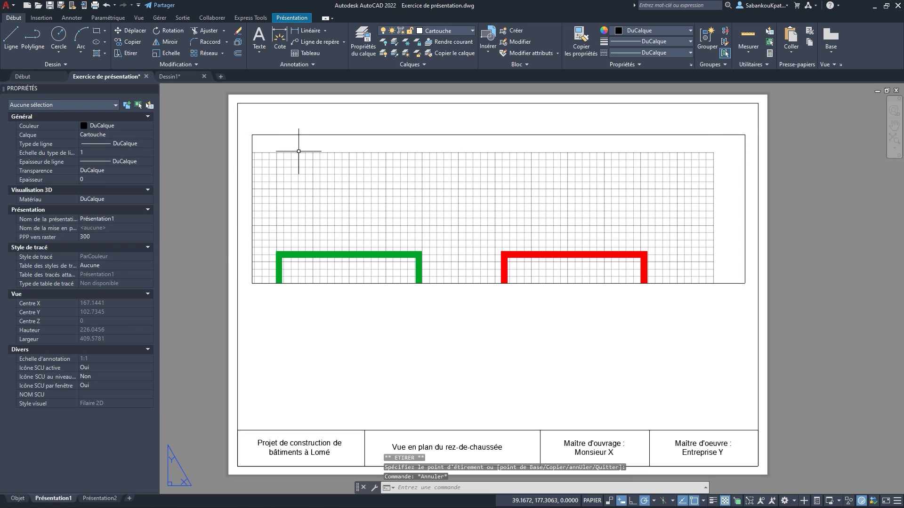
Create a smaller rectangular viewport between the large viewport and the title block, aligned with the large viewport's left edge
click(293, 17)
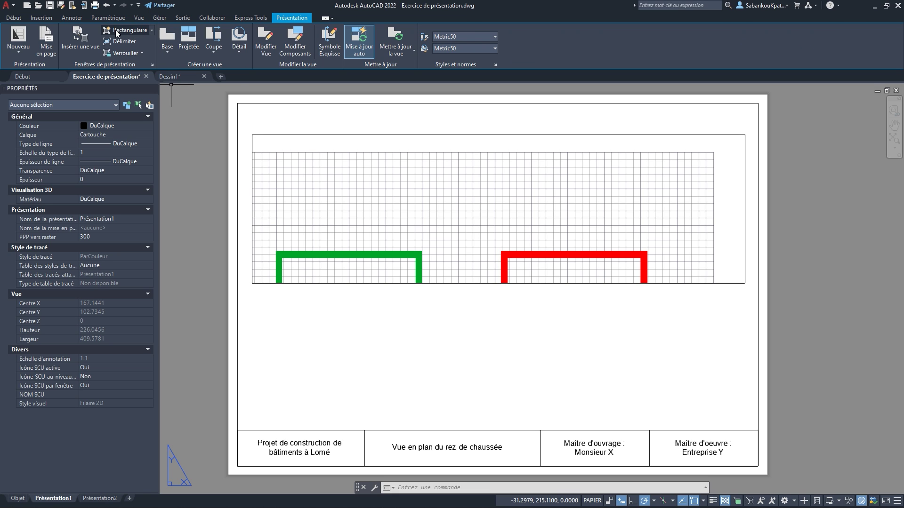
click(152, 31)
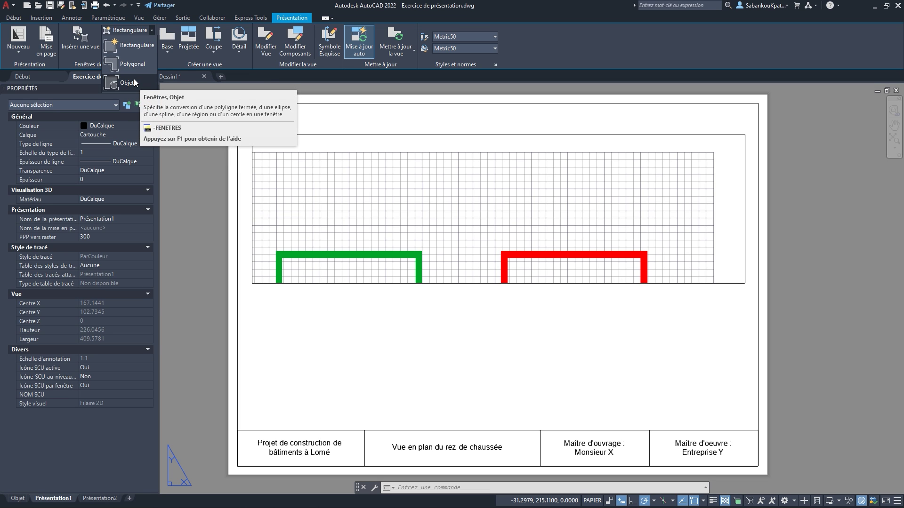
click(131, 46)
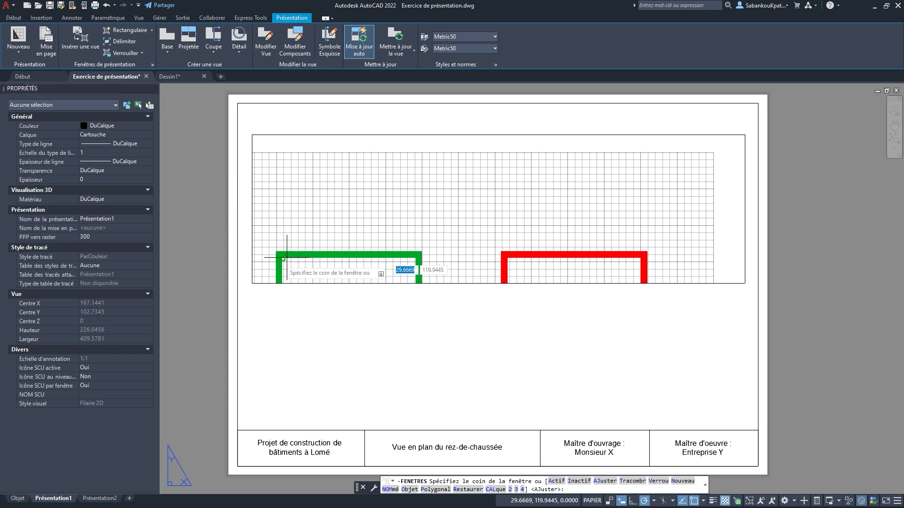
click(251, 312)
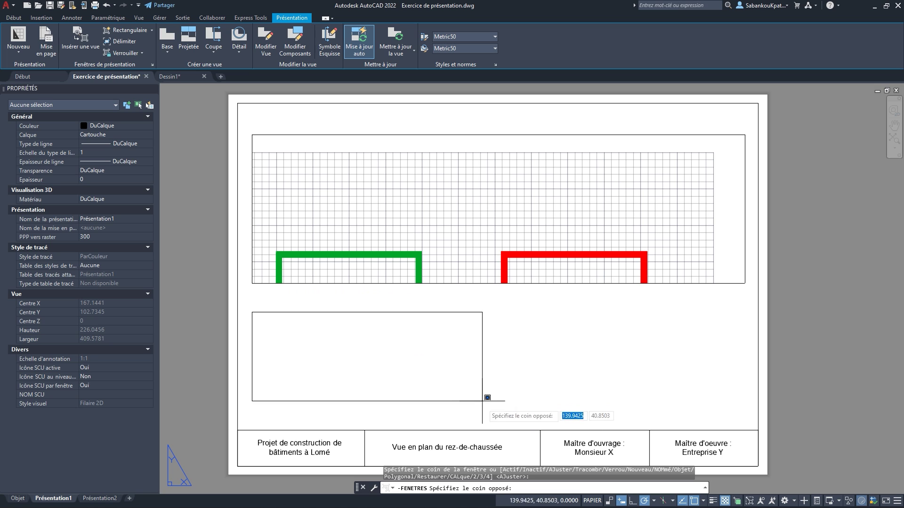
click(508, 413)
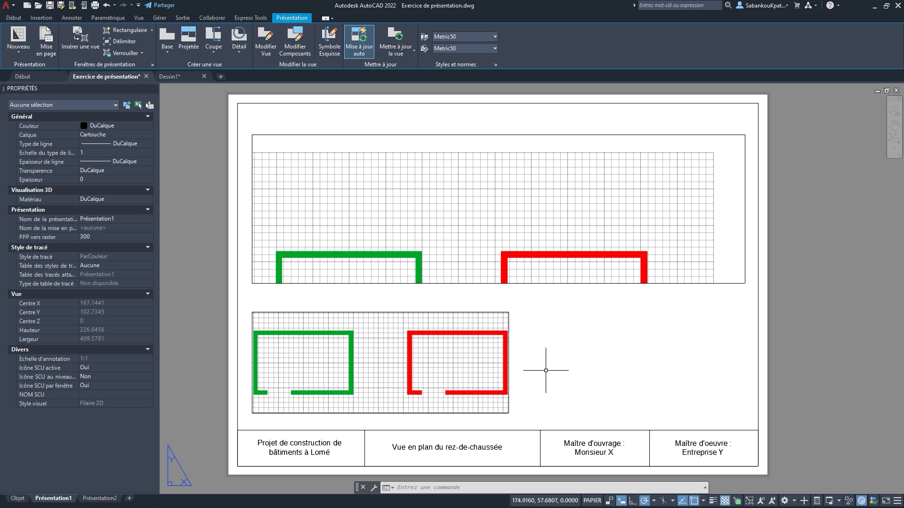
Draw a two-point circle about 56 in diameter to the right of the small viewport, aligned with its top and bottom edges
click(152, 31)
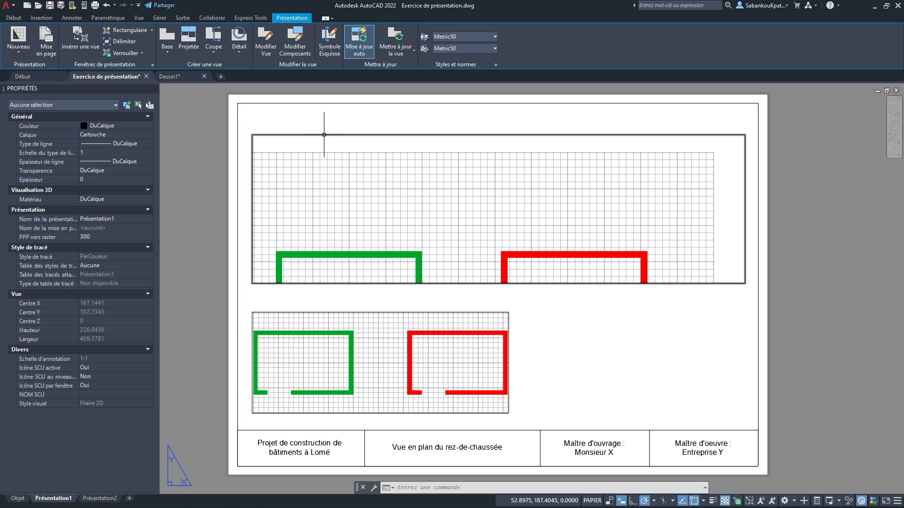
click(23, 18)
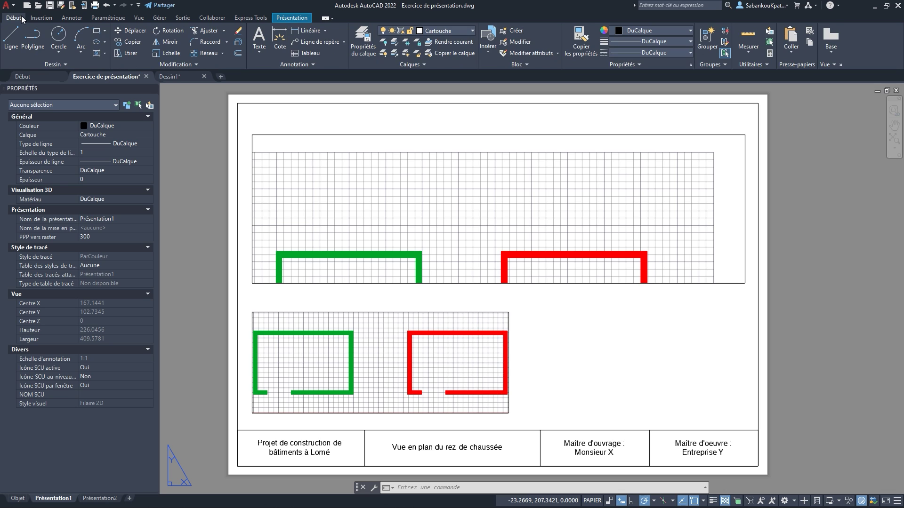
click(58, 47)
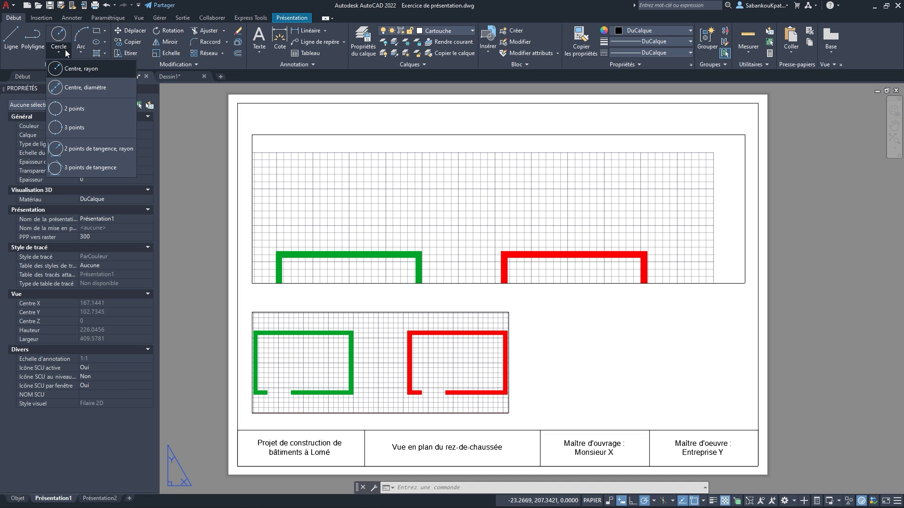
click(81, 111)
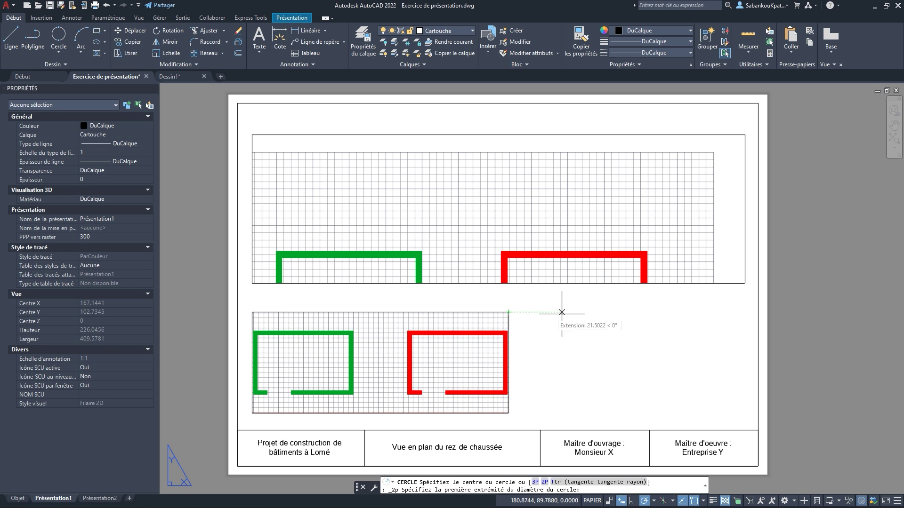
click(629, 312)
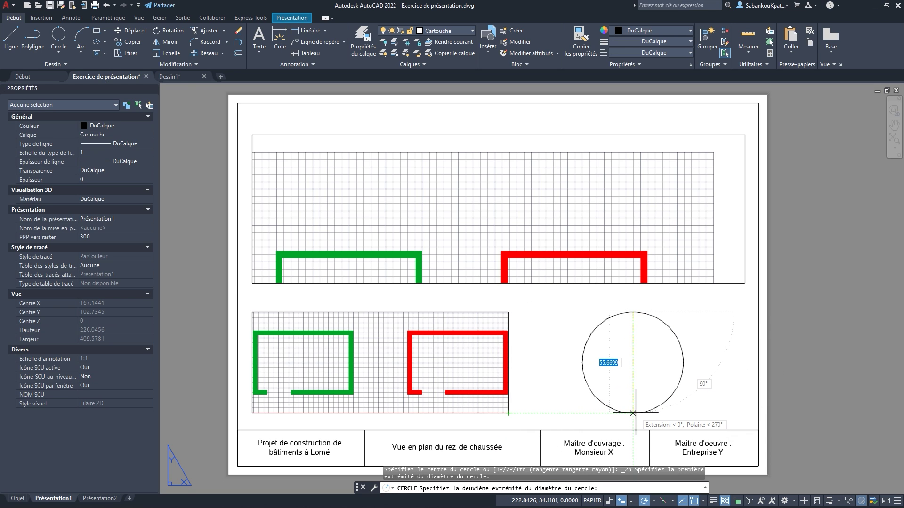
click(633, 413)
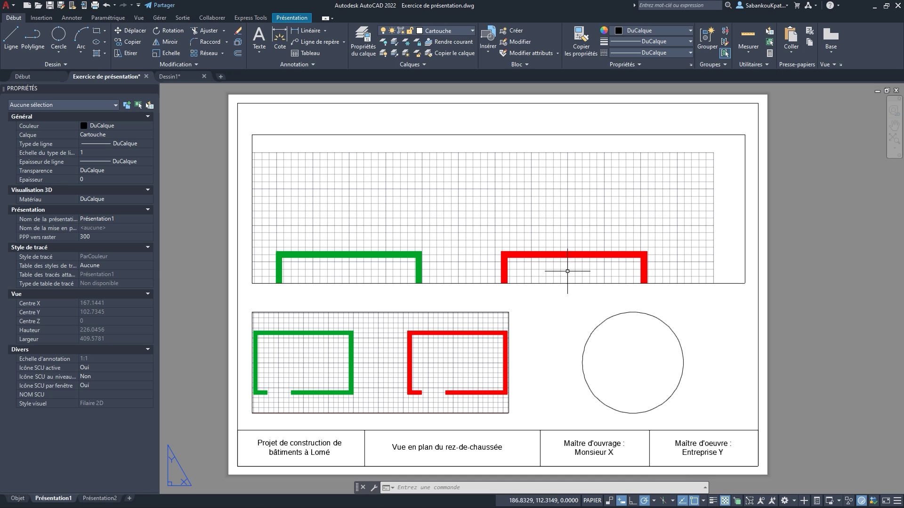
Convert the circle into a layout viewport with the Objet option
click(295, 18)
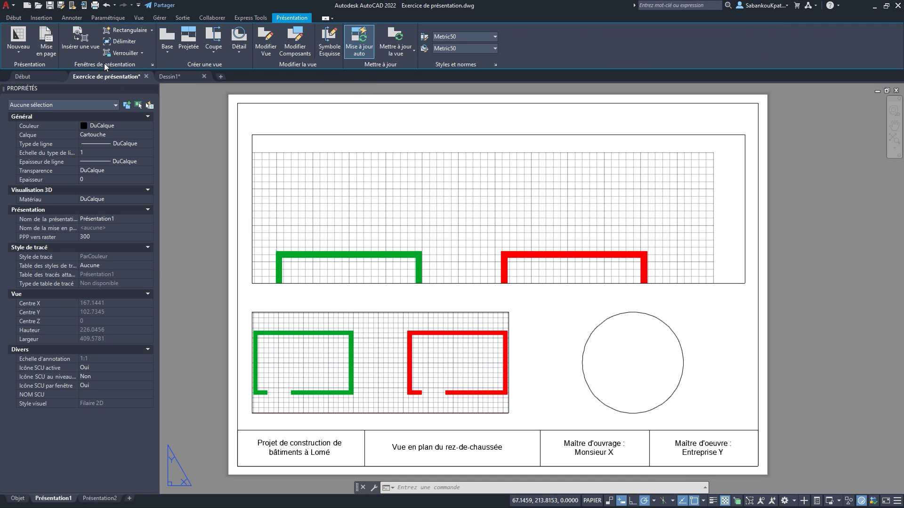
click(151, 30)
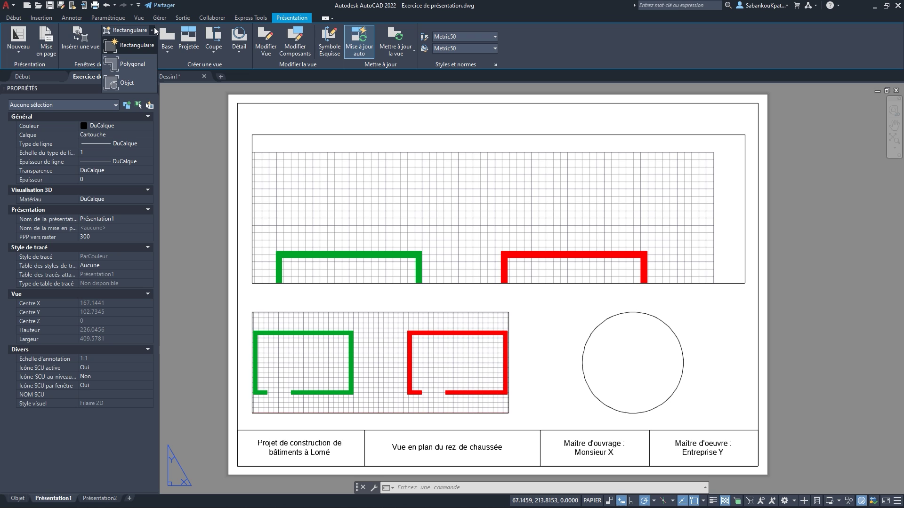
click(133, 84)
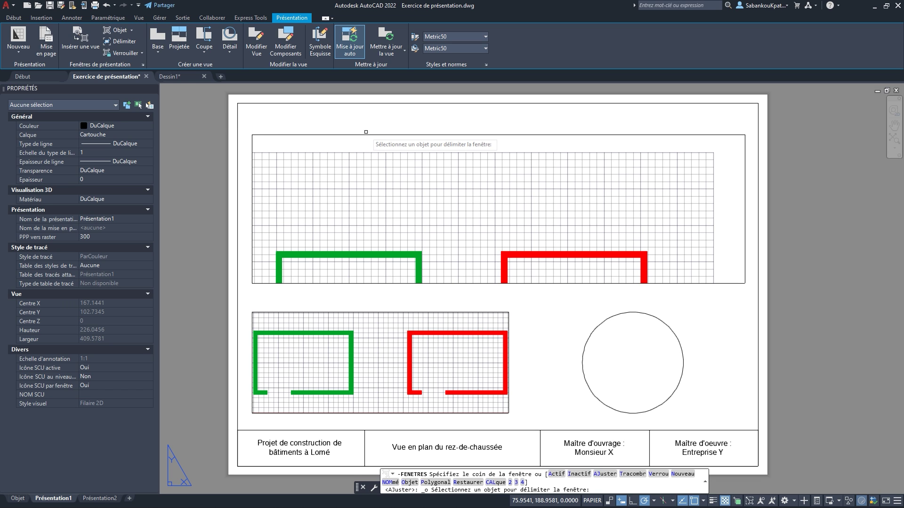
click(668, 330)
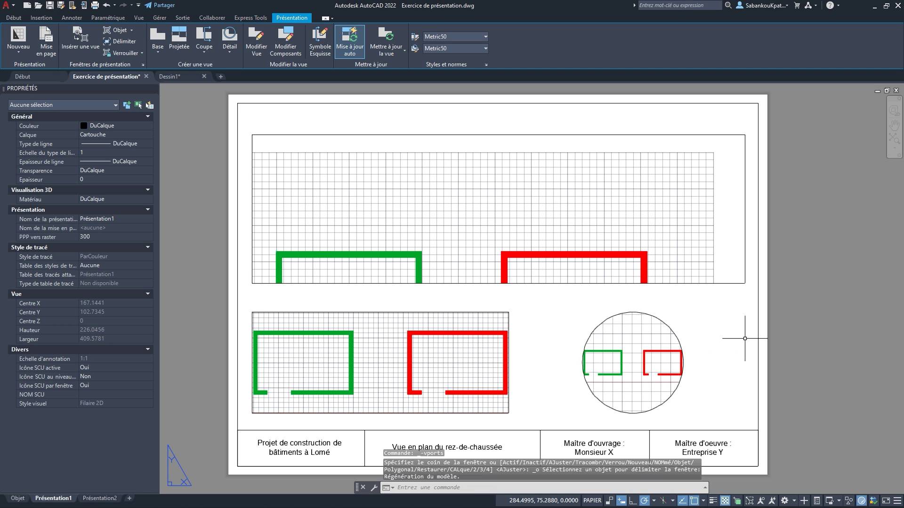
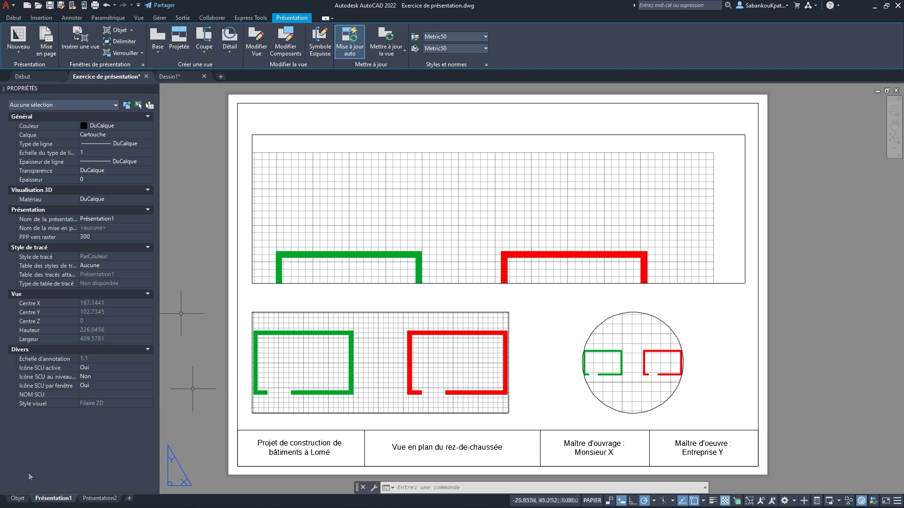
Draw a three-segment zigzag line across the viewports in Présentation1's paper space, and check whether it exists in model space
click(18, 498)
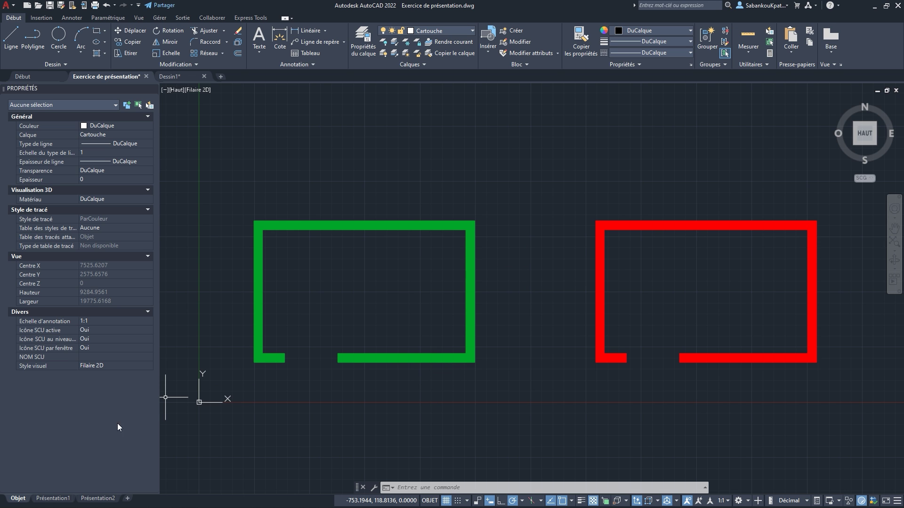
click(54, 498)
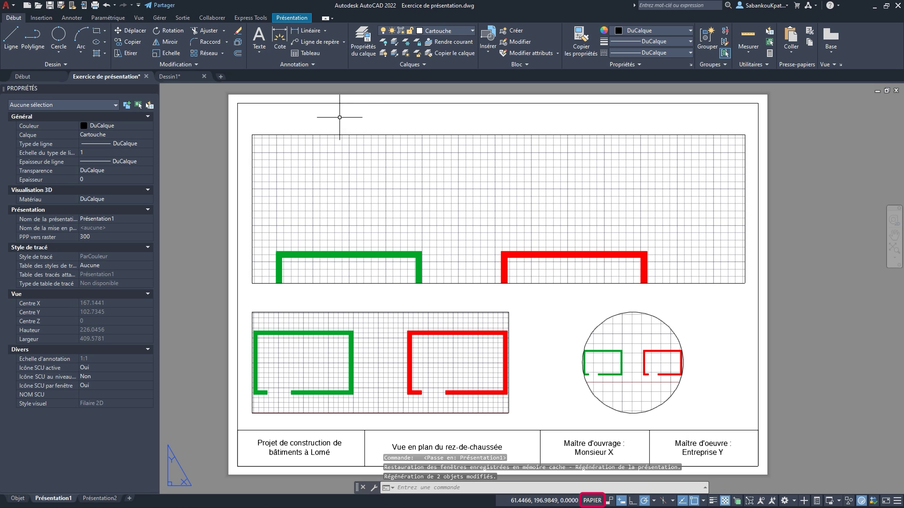
click(11, 39)
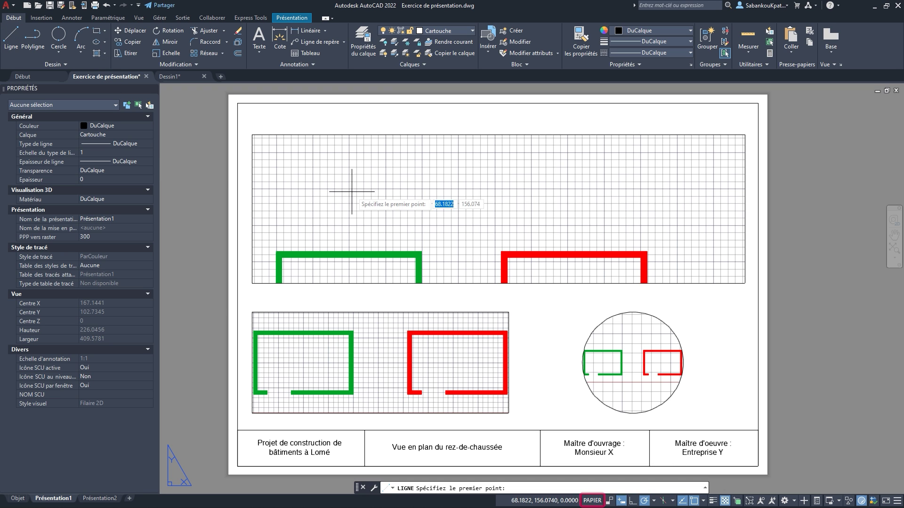
click(200, 289)
click(382, 114)
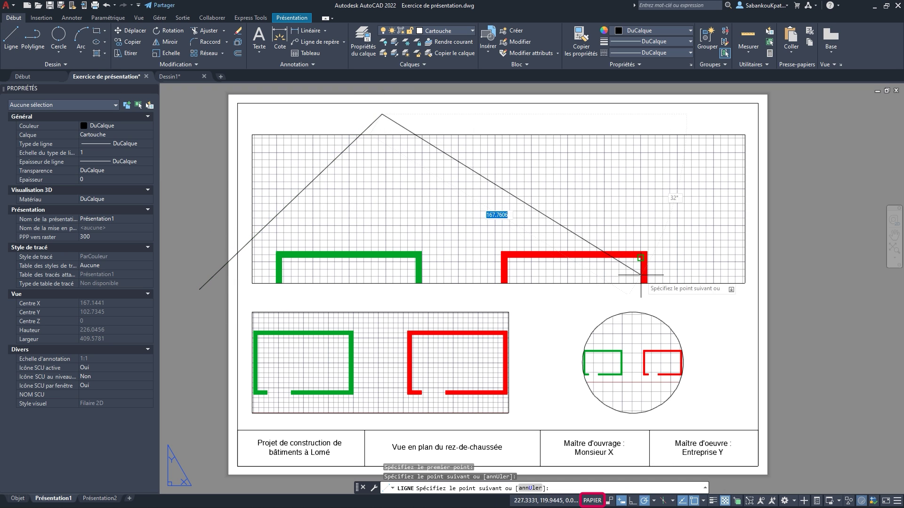
click(584, 304)
click(806, 152)
key(Escape)
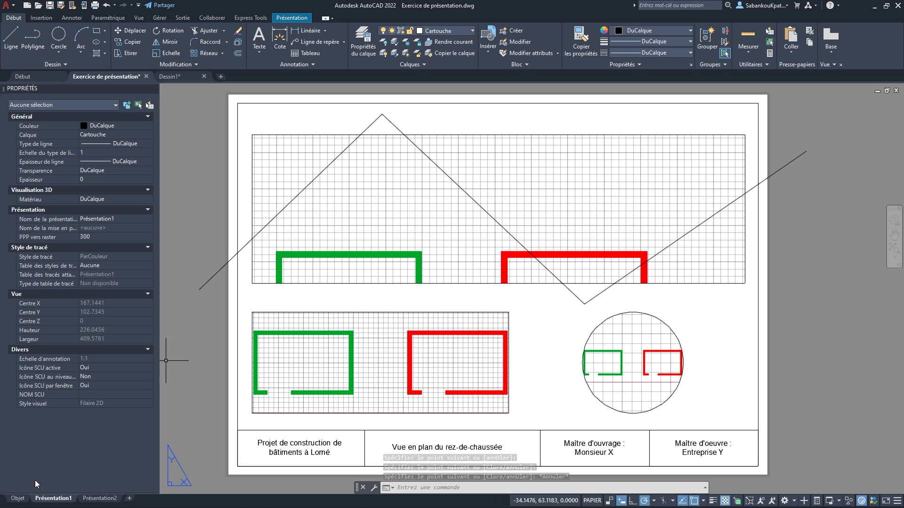
click(19, 499)
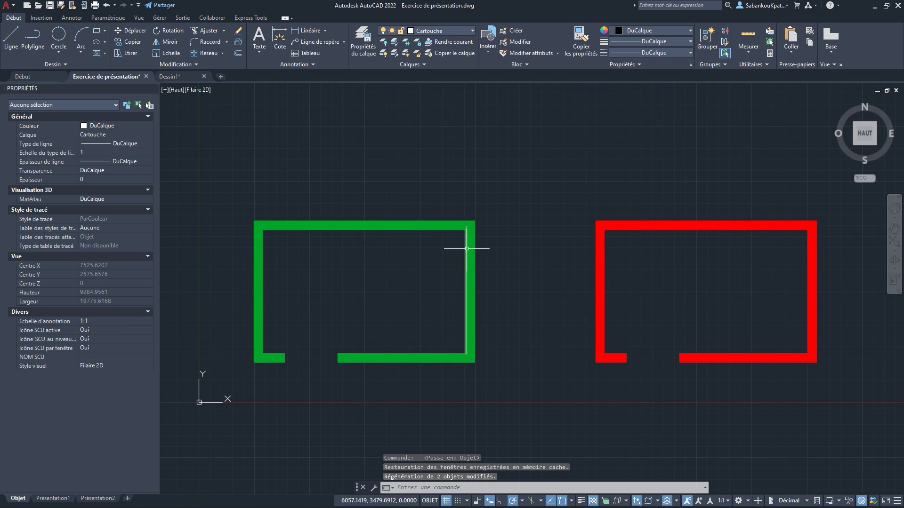
Draw a three-segment zigzag line in model space through Présentation1's small rectangular viewport, crossing both plans, and check it in model space
click(54, 499)
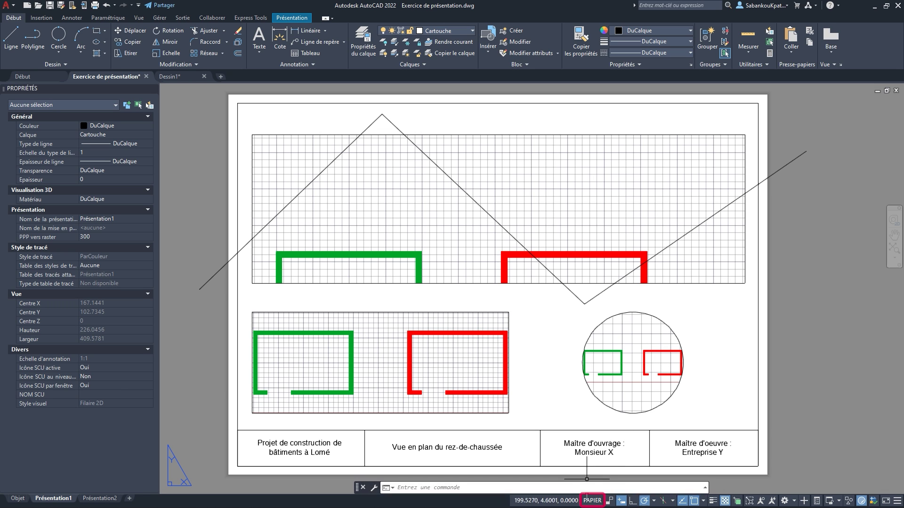
click(593, 500)
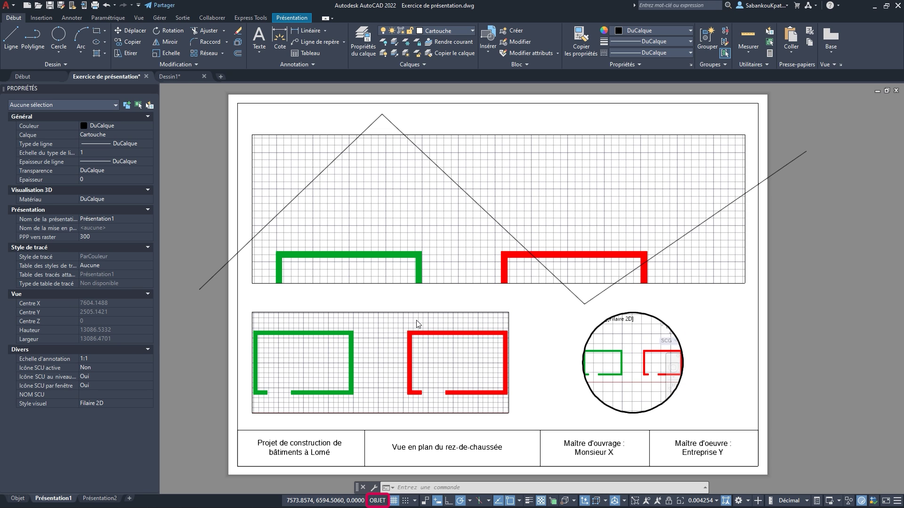
click(379, 335)
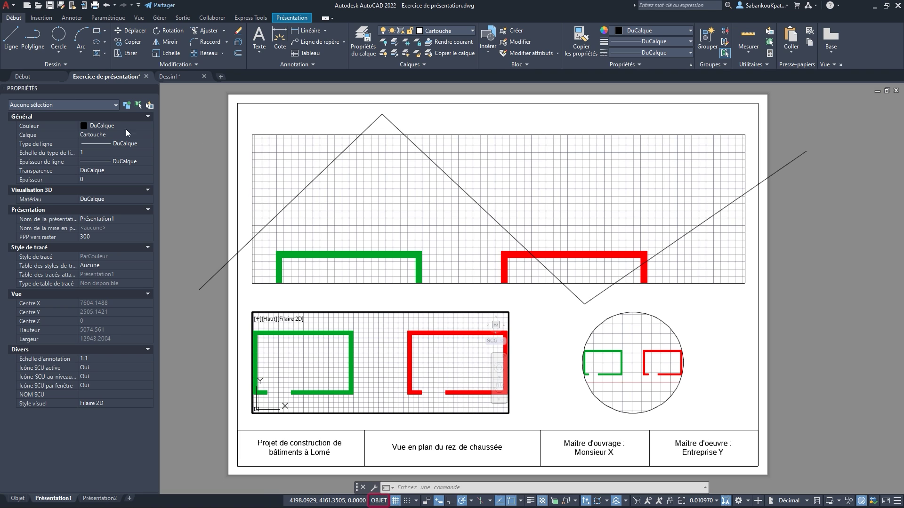
click(18, 42)
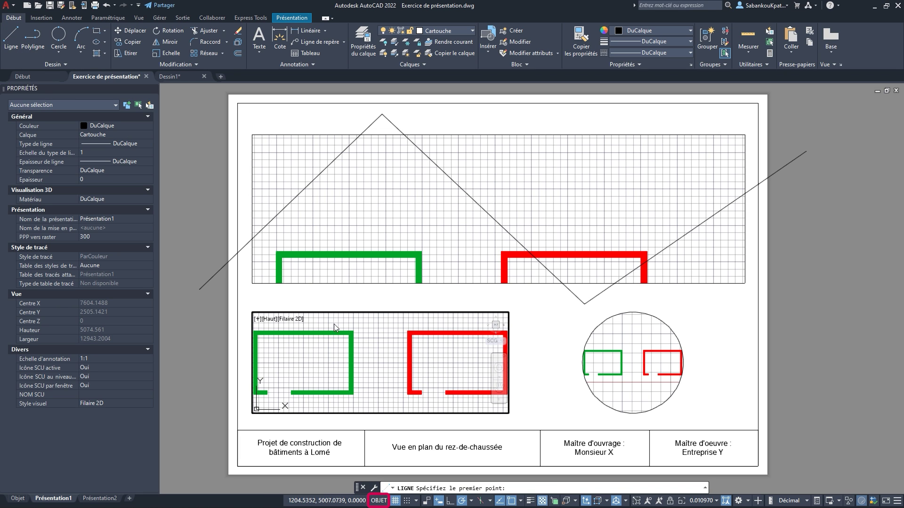
click(283, 383)
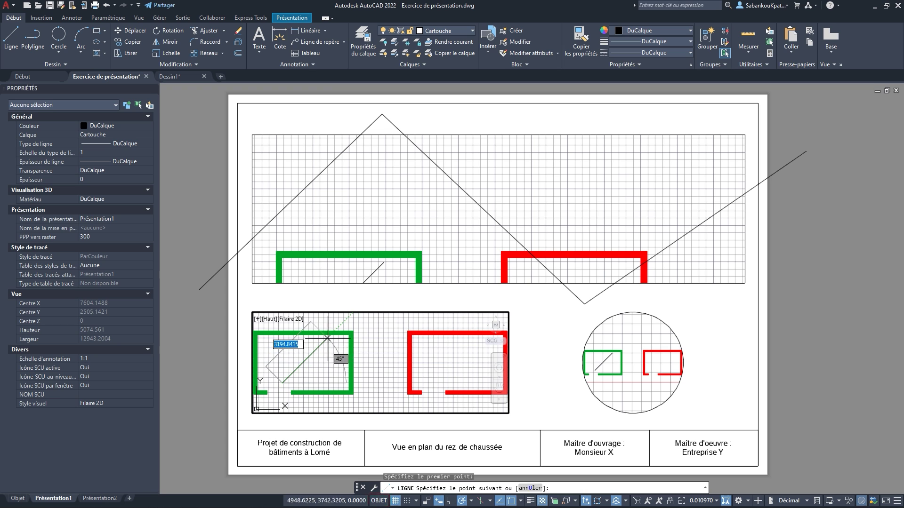
click(340, 326)
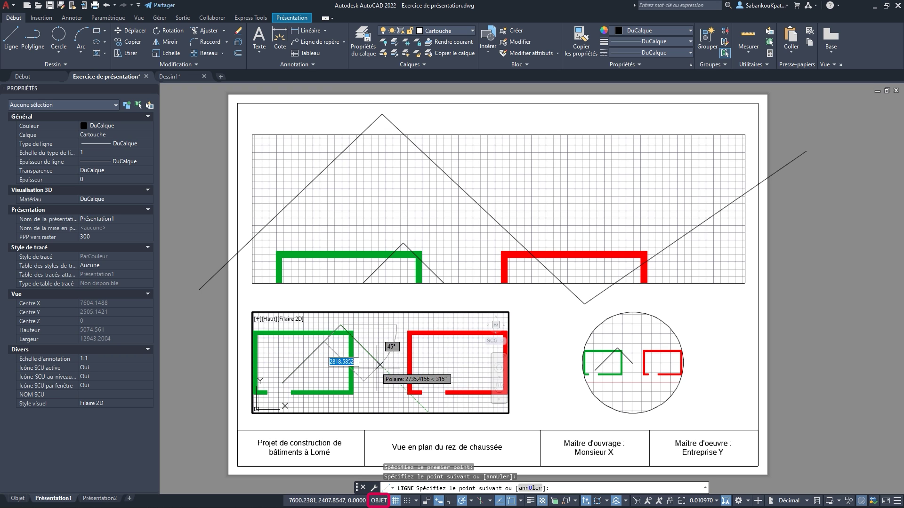
click(380, 365)
click(440, 318)
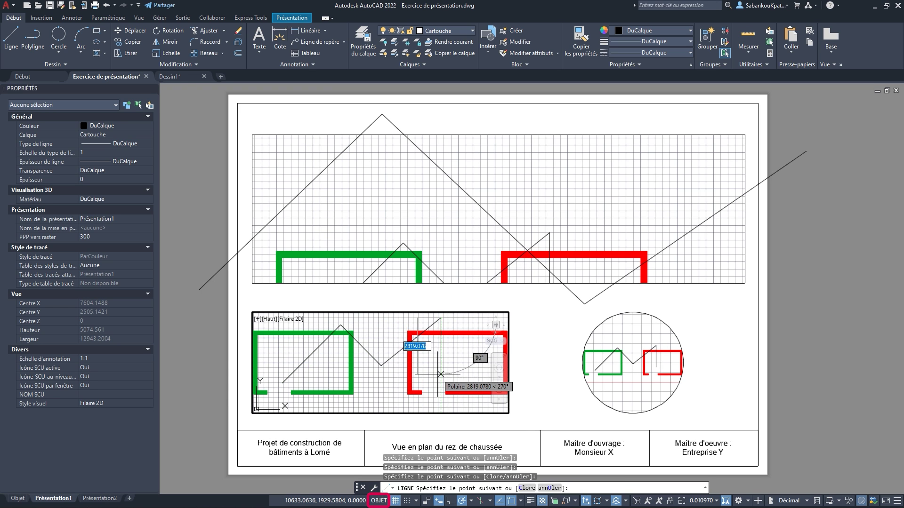
key(Escape)
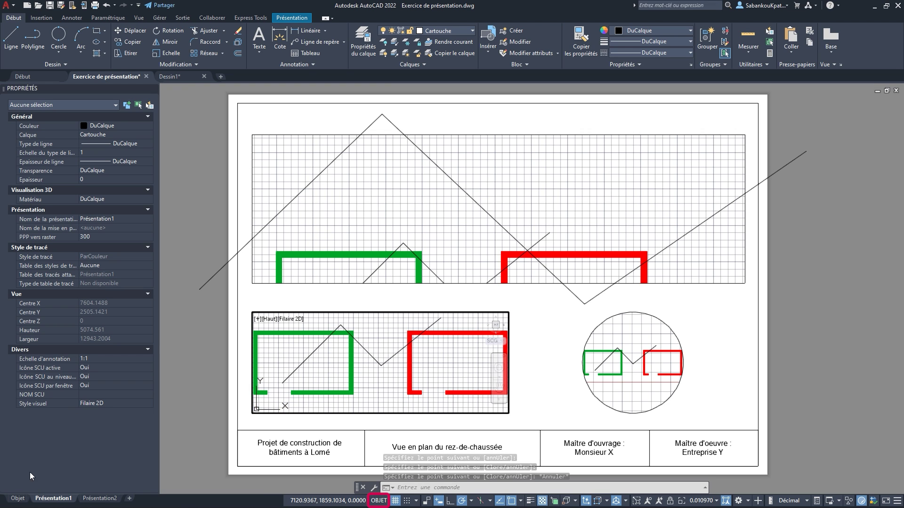
click(17, 498)
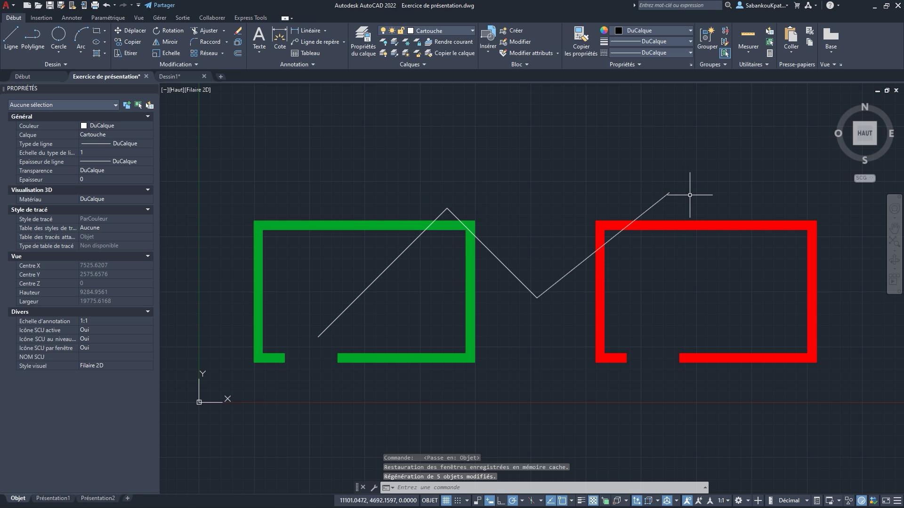
click(53, 498)
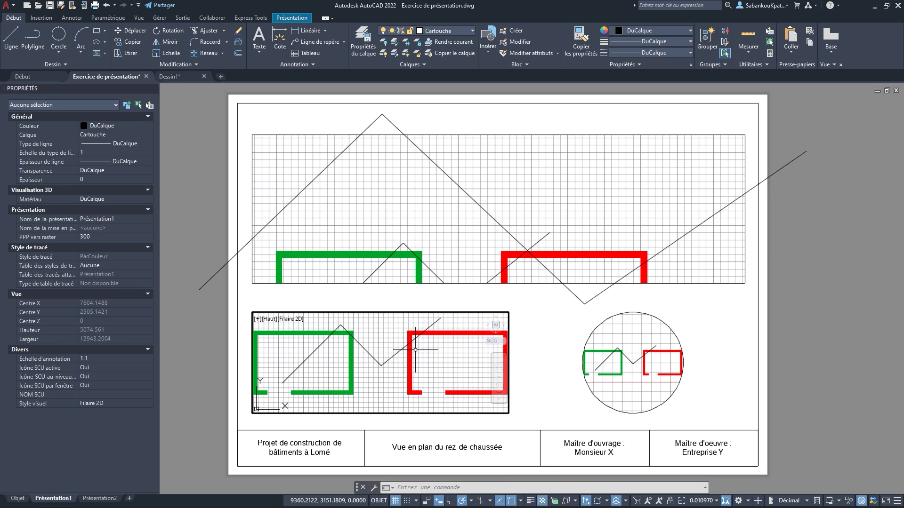
Switch Présentation1 back to paper space and select the first and last segments of the large zigzag line
click(379, 501)
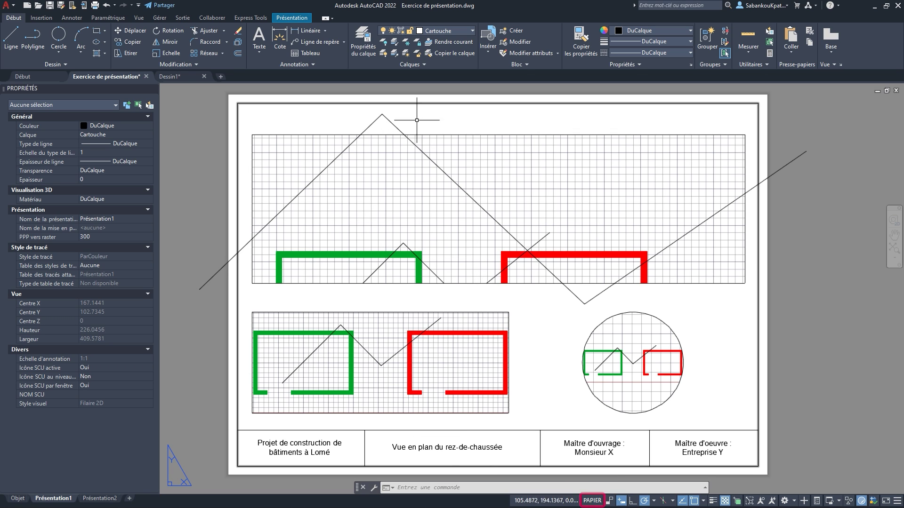
click(372, 124)
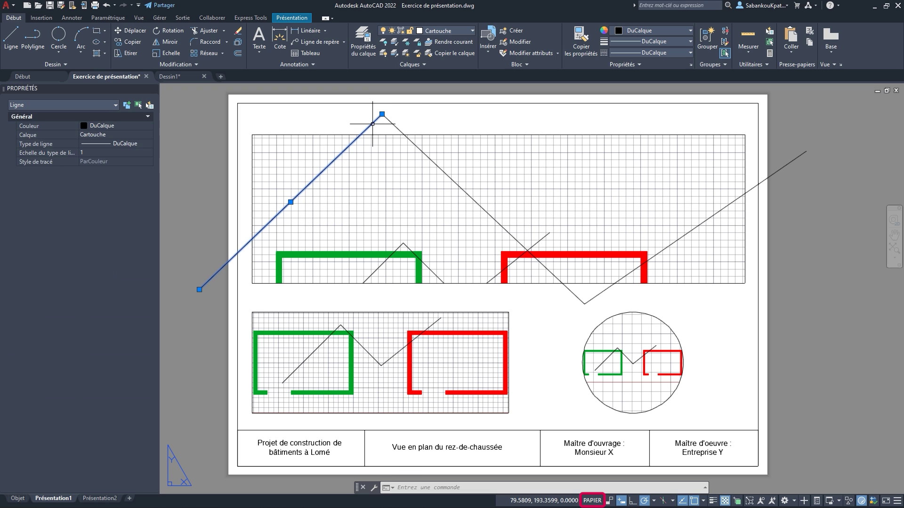
click(721, 211)
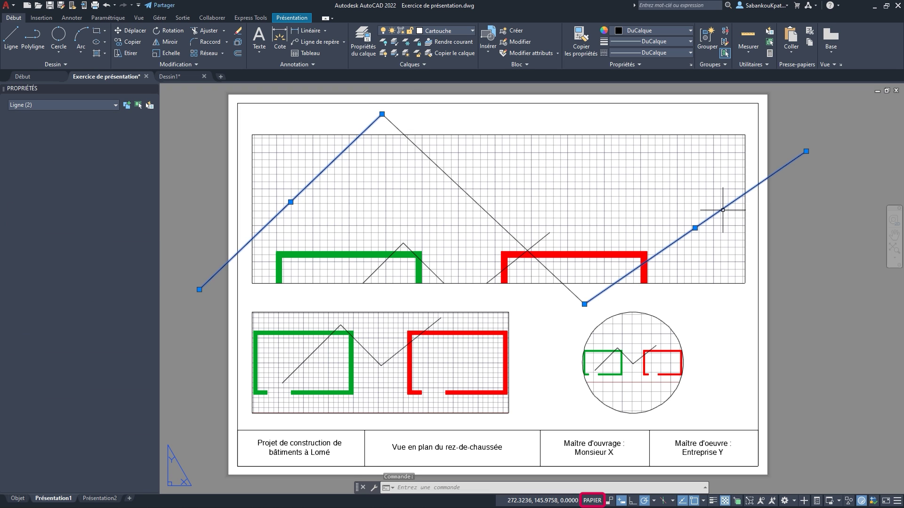
Delete the three connected zigzag lines drawn in paper space across the sheet
click(459, 187)
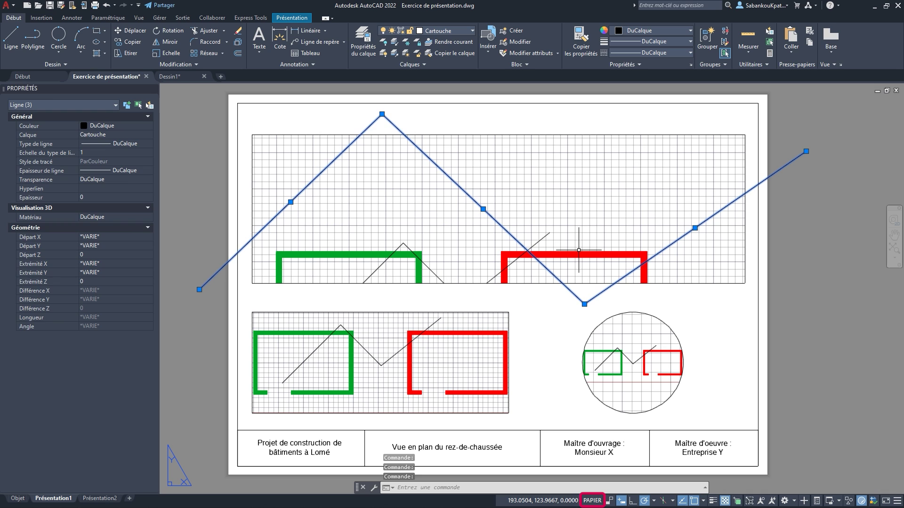
key(Delete)
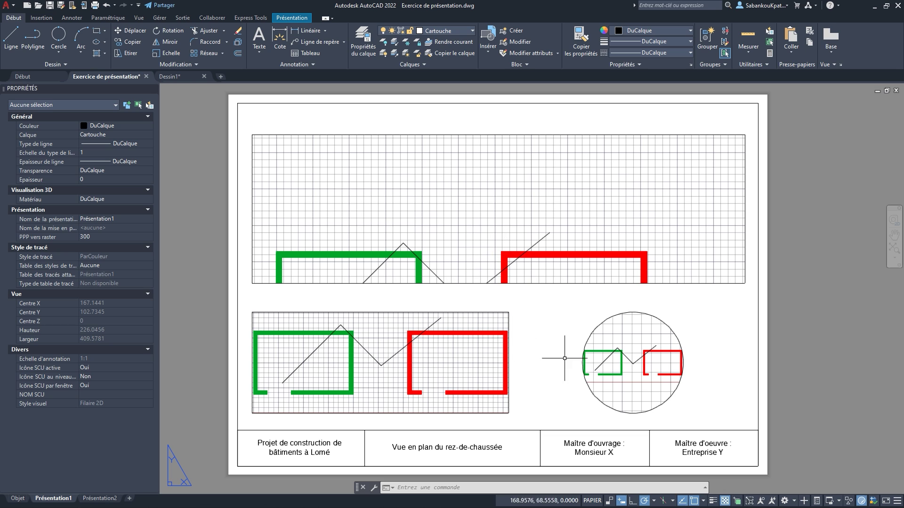
Delete the three zigzag lines in model space through the lower rectangular viewport, and return to paper space
click(592, 500)
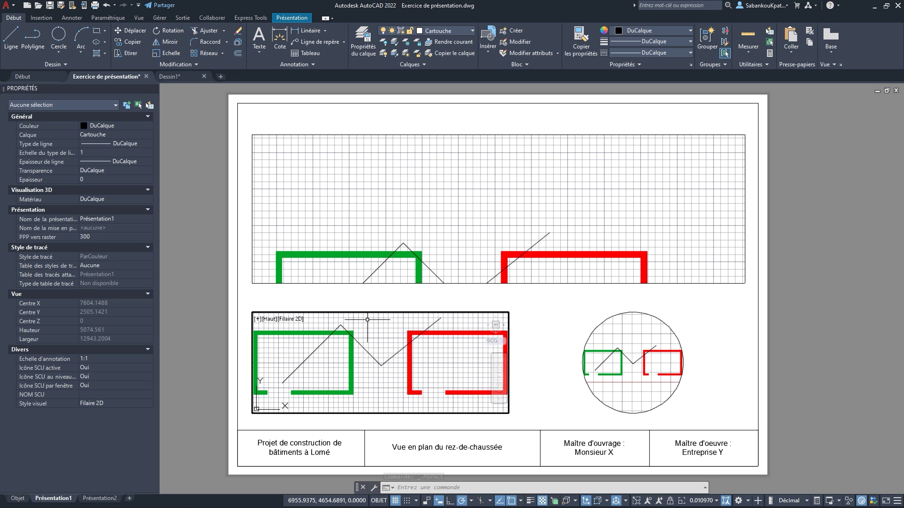
click(391, 359)
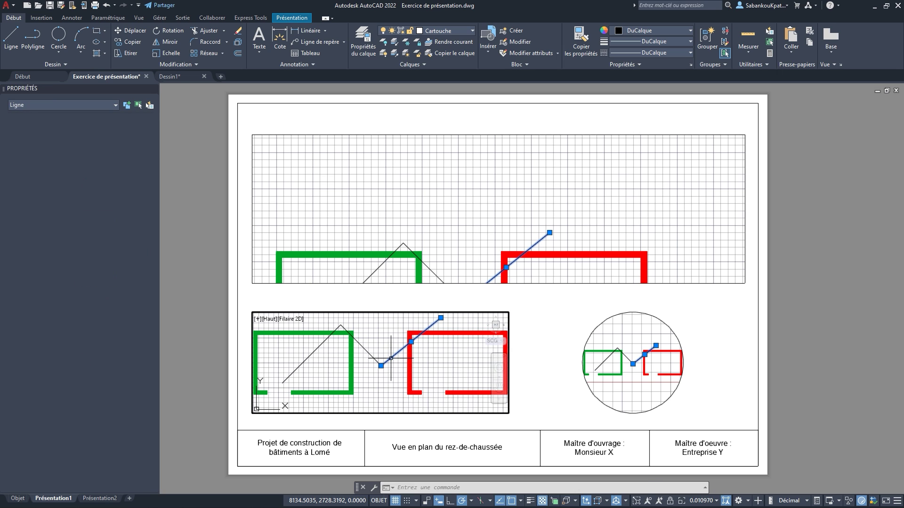
click(357, 342)
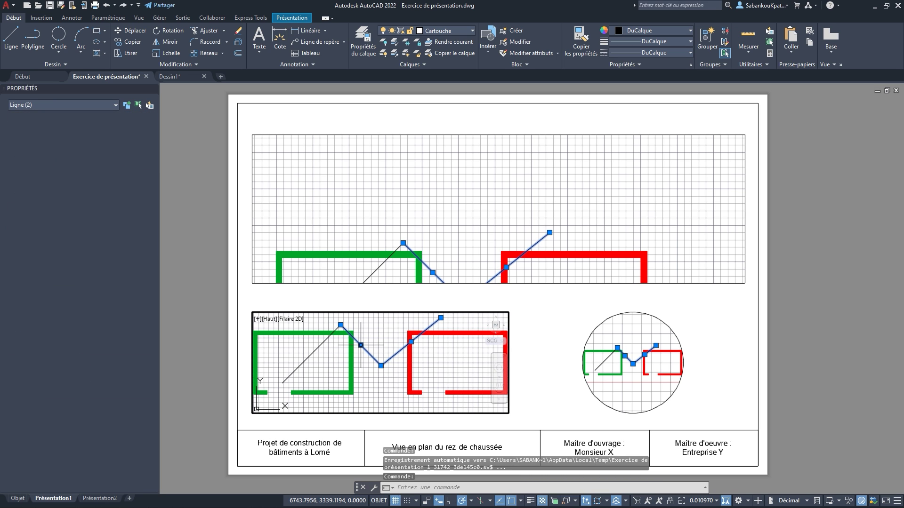
click(311, 354)
key(Delete)
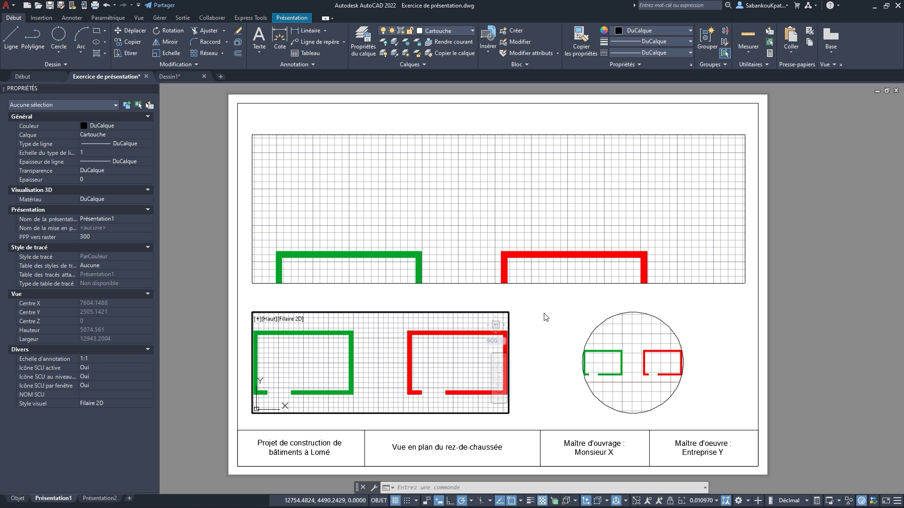
double_click(454, 121)
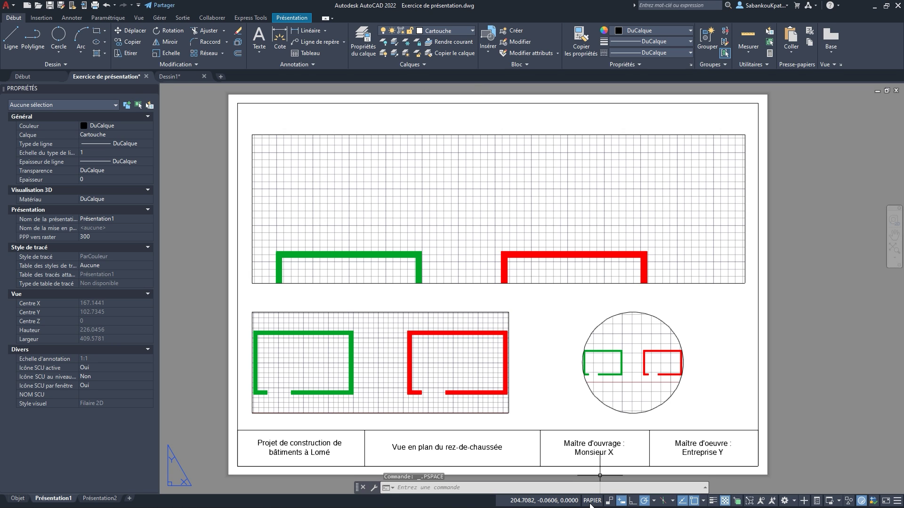
Turn off the drawing grid in the large upper viewport, the lower rectangular viewport and the circular viewport
double_click(537, 190)
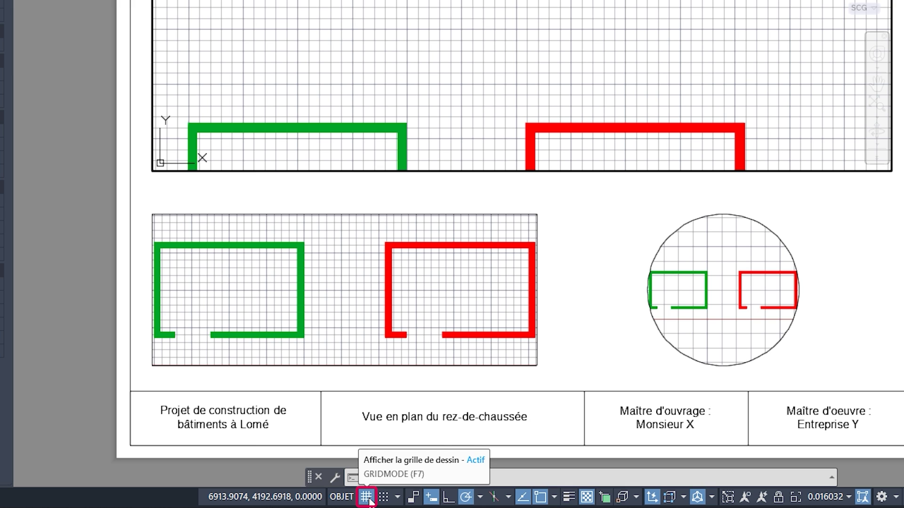
click(366, 497)
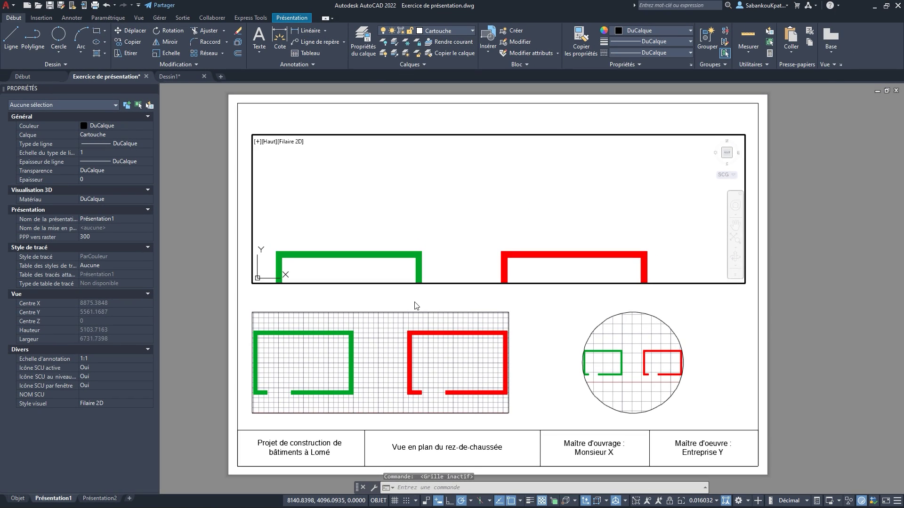
click(412, 320)
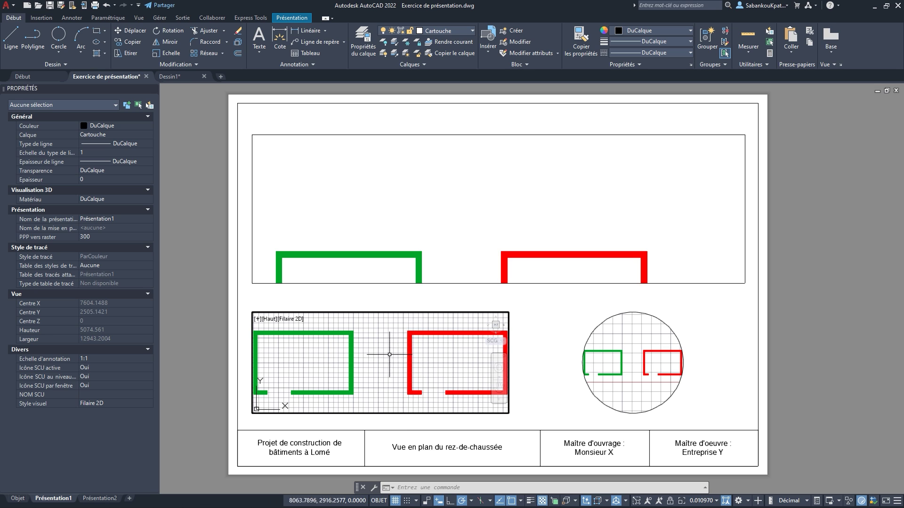
click(396, 501)
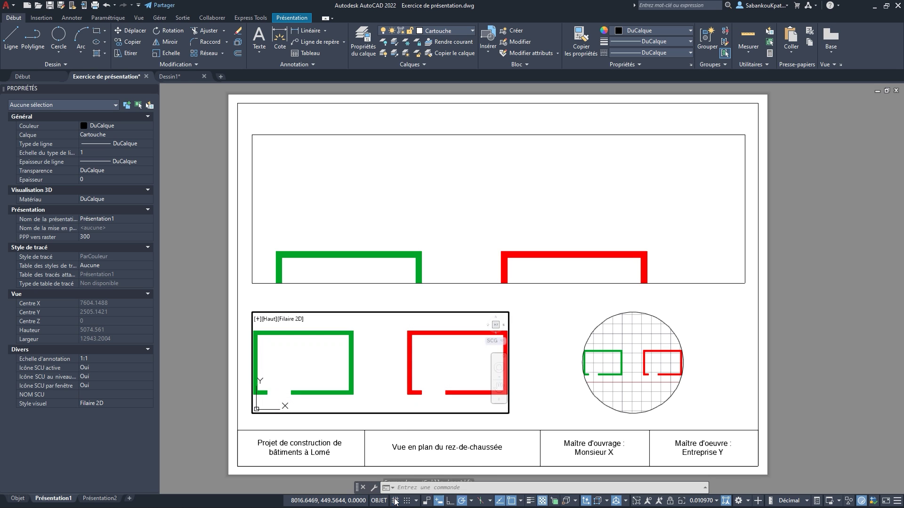
click(632, 339)
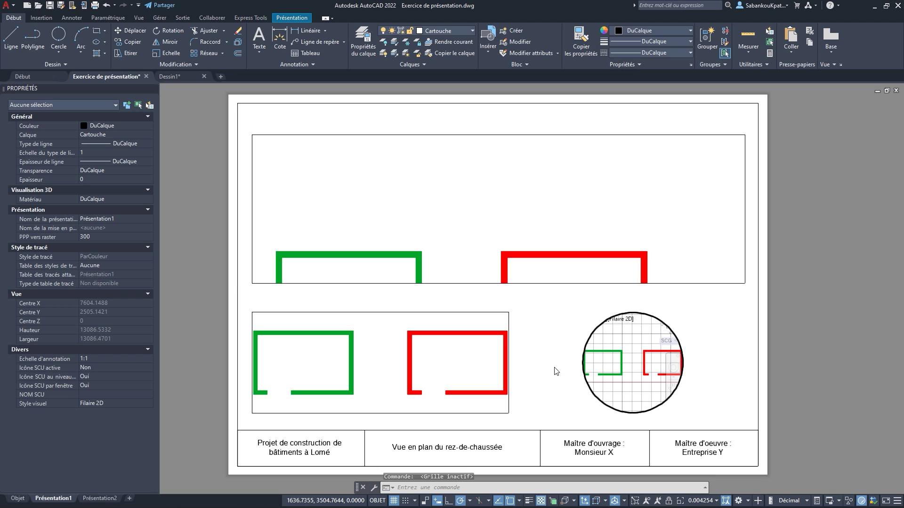
click(394, 502)
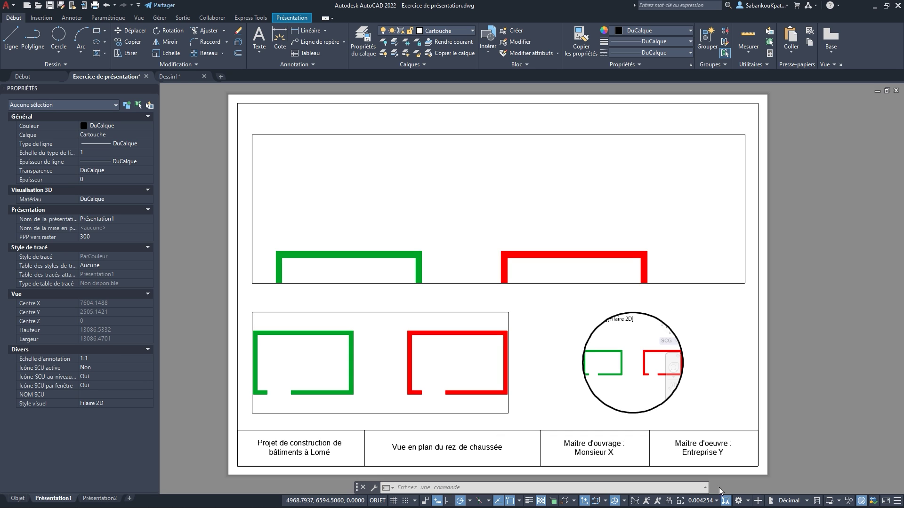
click(897, 502)
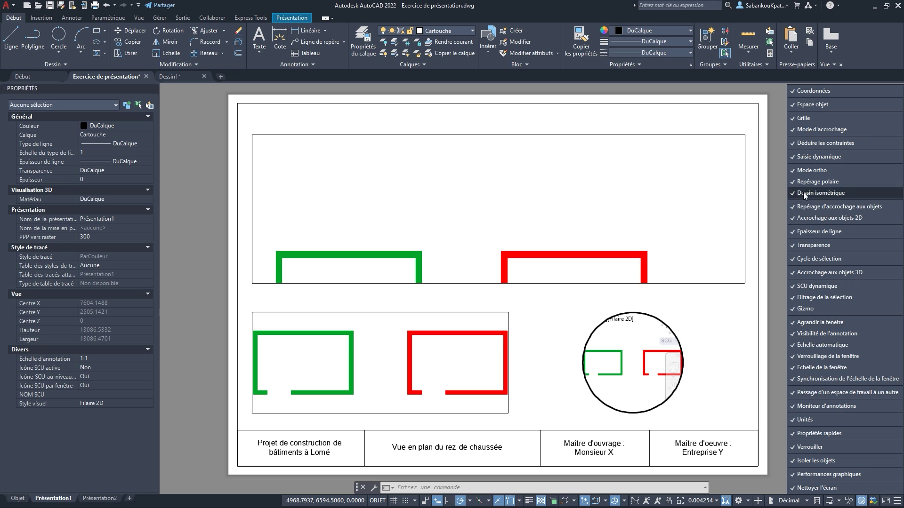
click(573, 9)
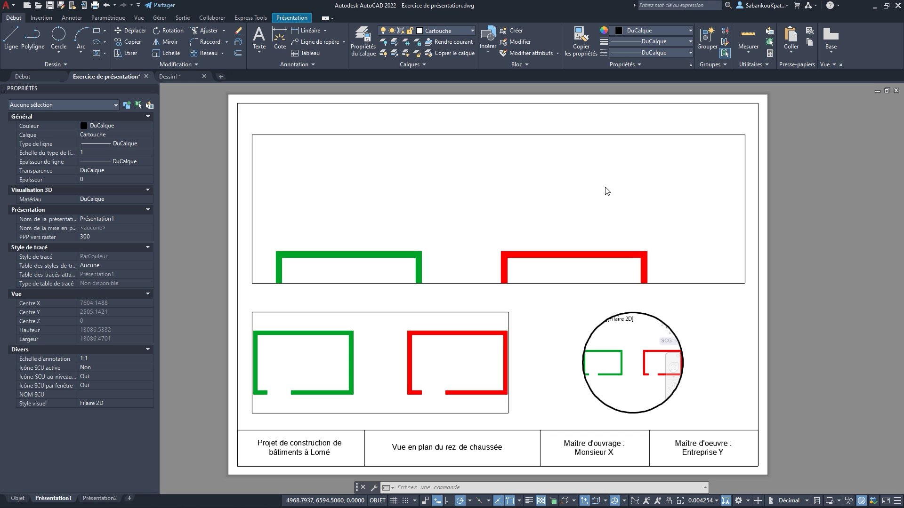
Frame the green and red rooms in the large upper viewport with a ZOOM window drawn around both
click(595, 206)
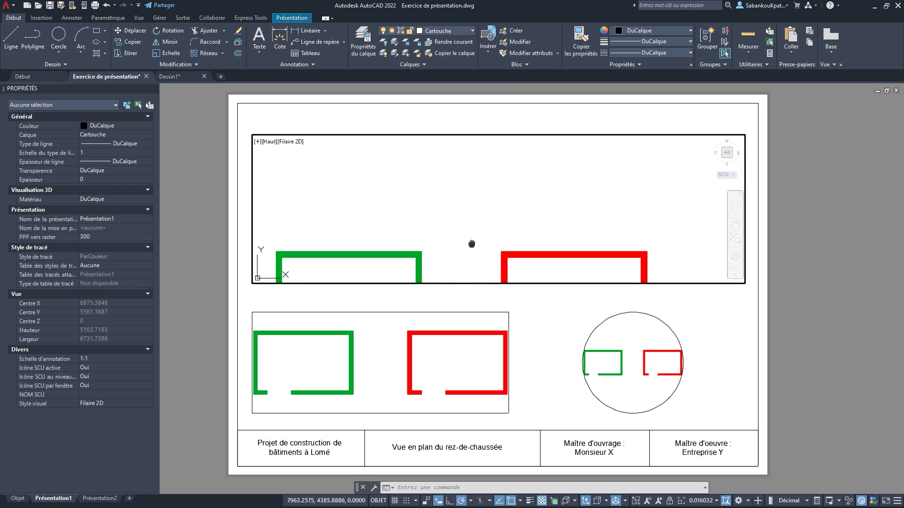
middle_drag(472, 248, 524, 179)
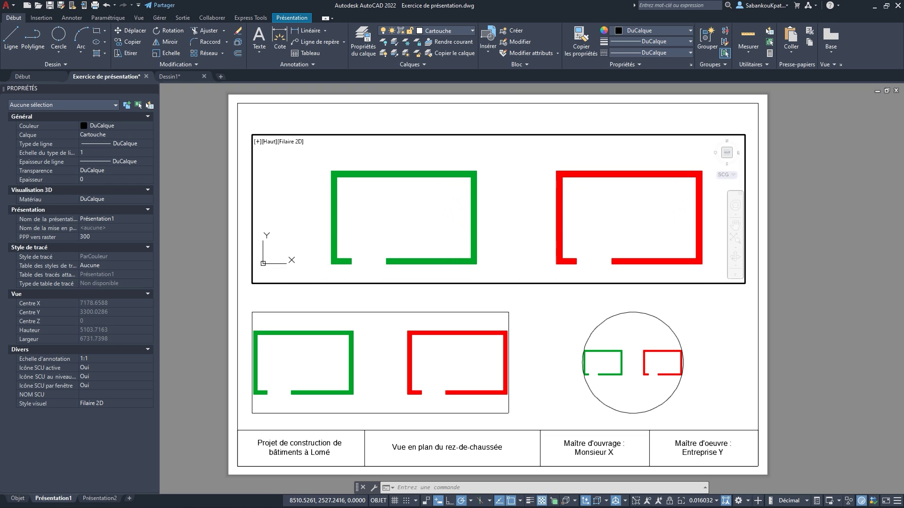
scroll(538, 221, down, 3)
middle_drag(515, 213, 504, 205)
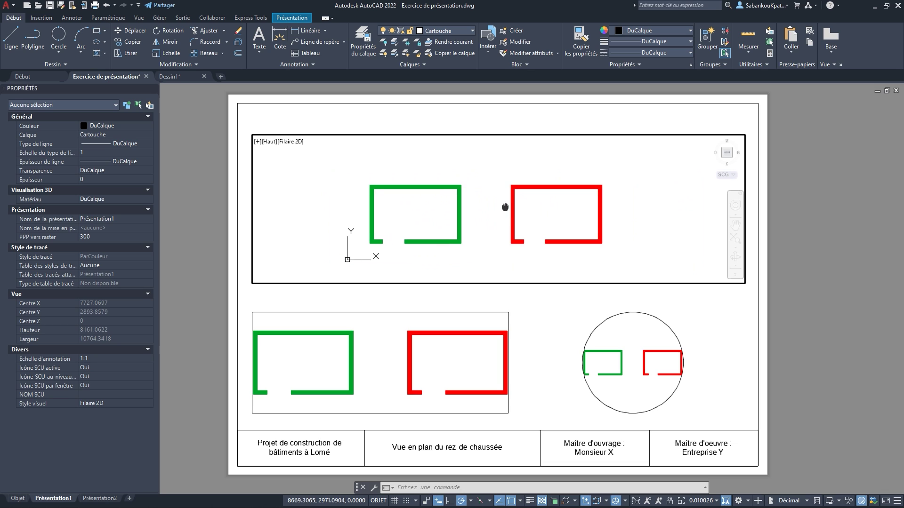
text(z)
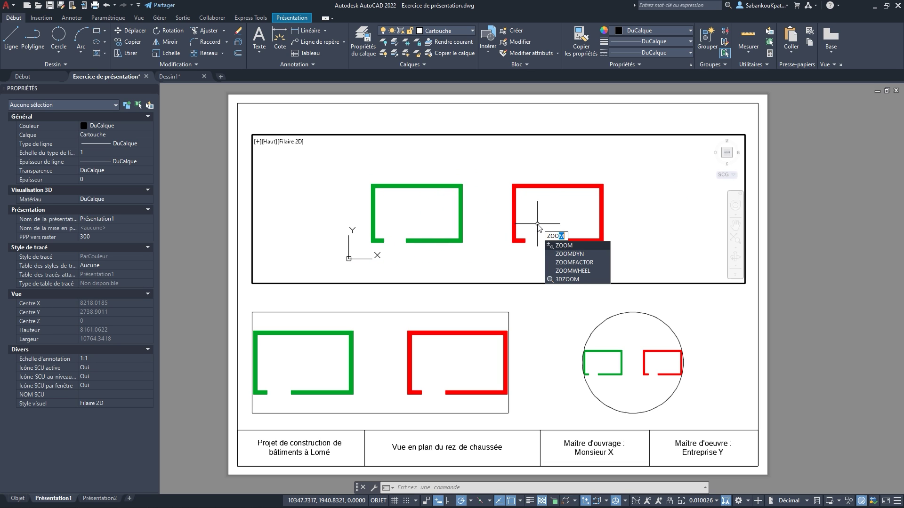
text(oom)
key(Return)
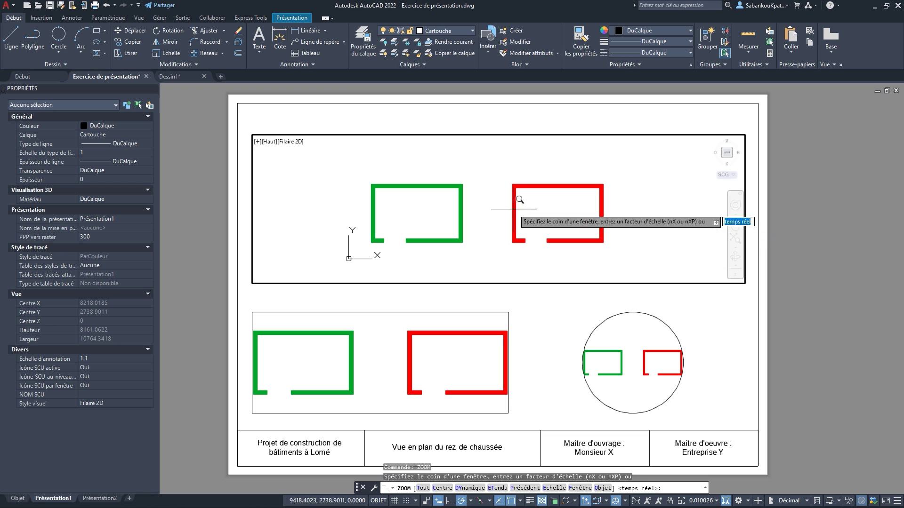
click(353, 160)
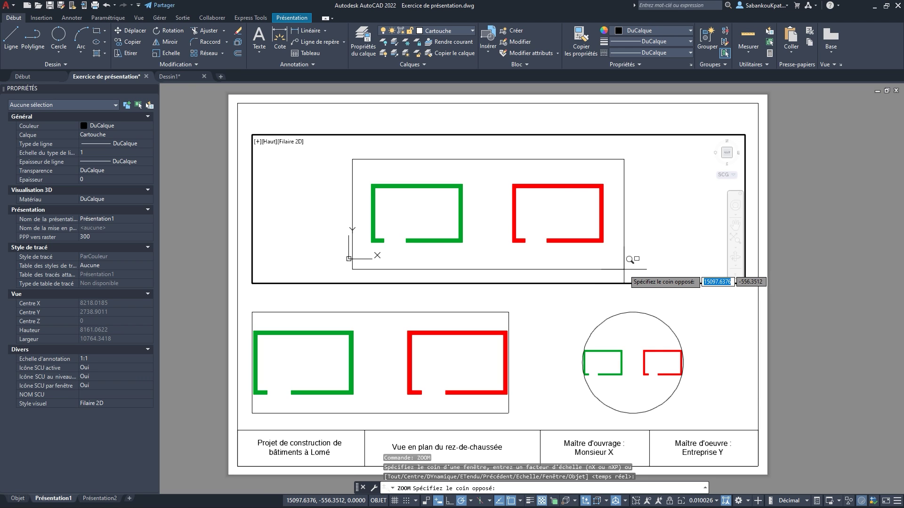
click(624, 270)
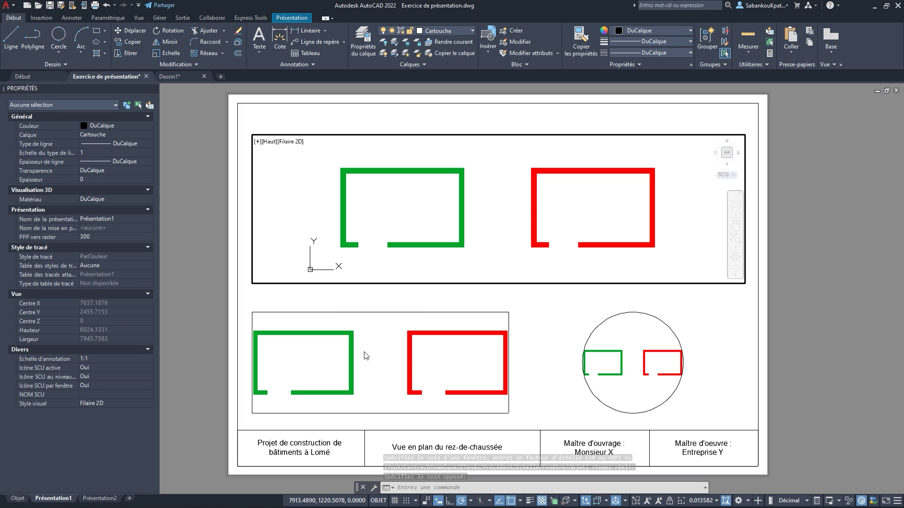
Zoom the lower rectangular viewport in on the green room's wall corner beside the door opening
click(390, 353)
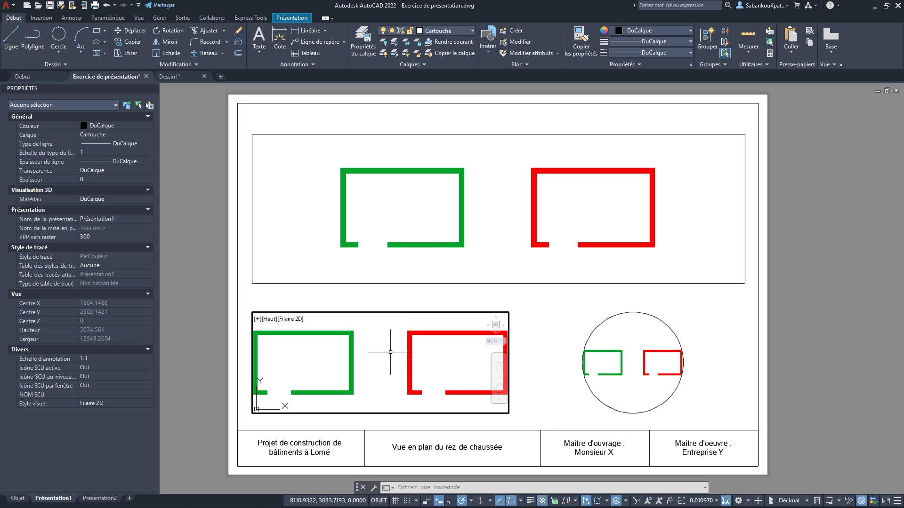
middle_drag(326, 357, 391, 357)
middle_drag(314, 380, 404, 344)
scroll(368, 380, up, 2)
scroll(368, 380, up, 6)
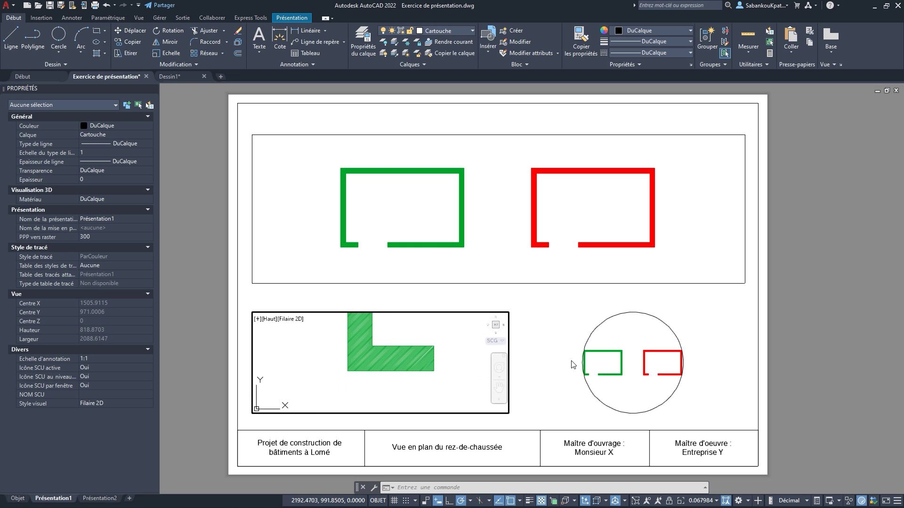
Zoom the circular viewport in on the upper-left wall corner of the red room
double_click(641, 344)
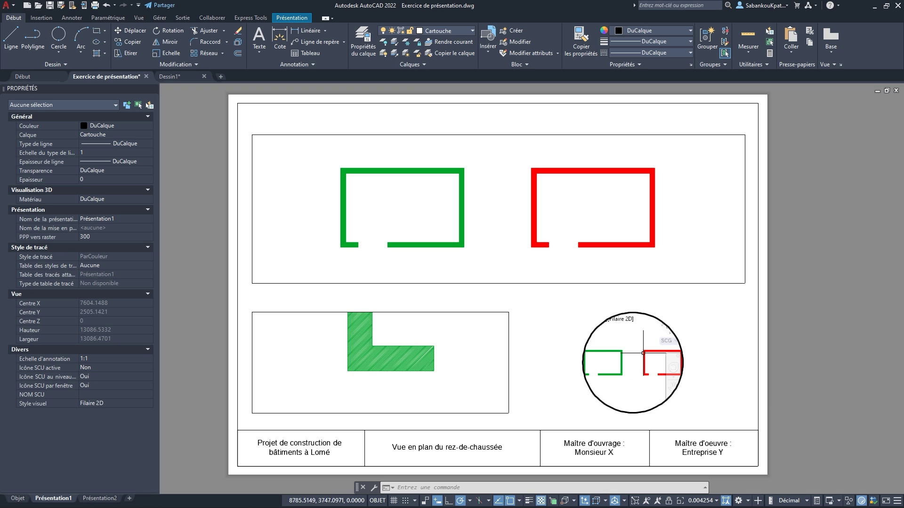
scroll(639, 354, up, 3)
scroll(639, 354, up, 8)
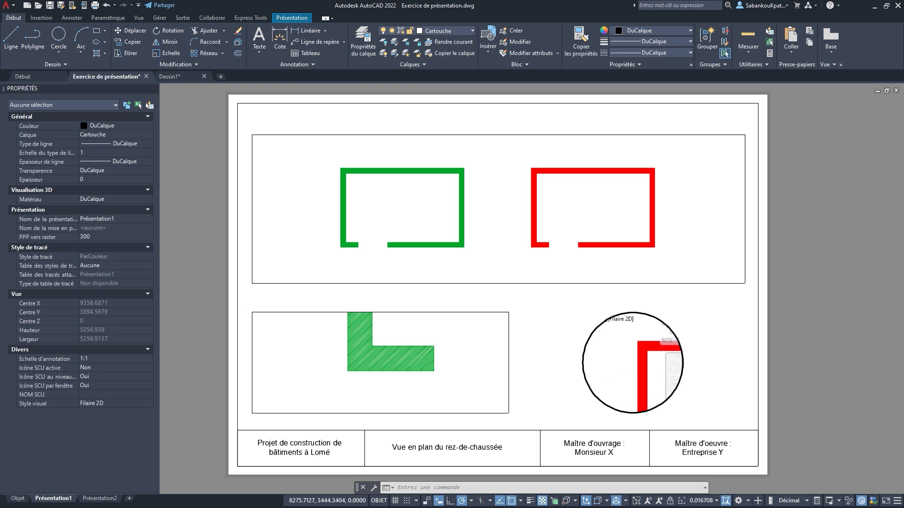
mouse_move(628, 361)
middle_down()
mouse_move(615, 373)
mouse_move(630, 379)
middle_up()
scroll(615, 373, up, 2)
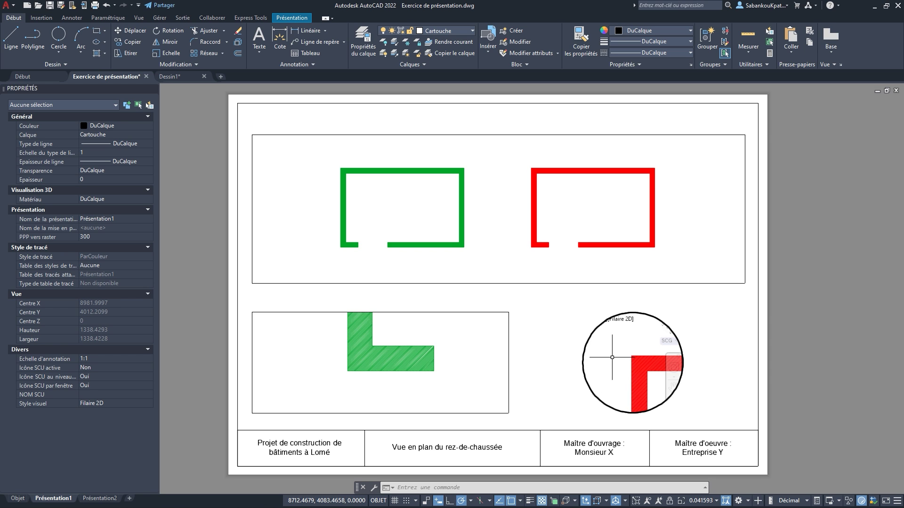
middle_drag(609, 363, 608, 358)
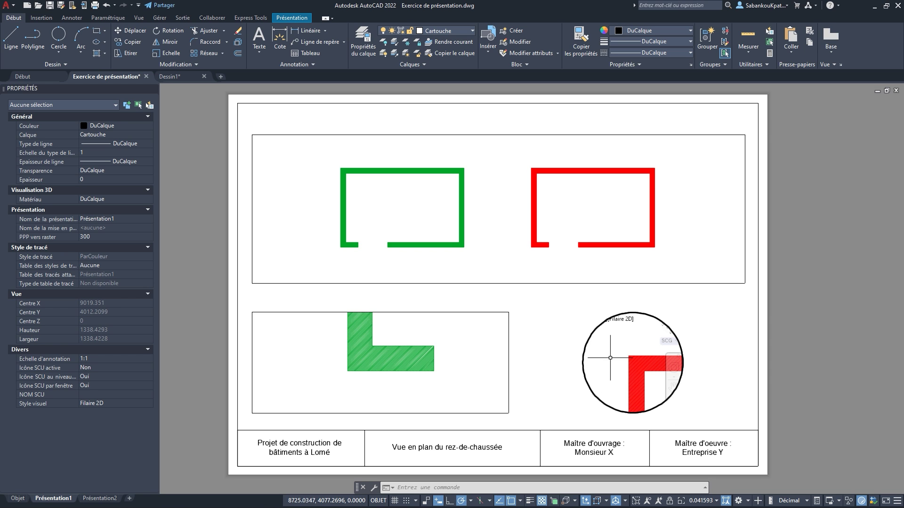
Make the large upper viewport active, check the view scales in Exercice de présentation.pdf in Adobe Acrobat, and return to AutoCAD
click(712, 242)
key(super)
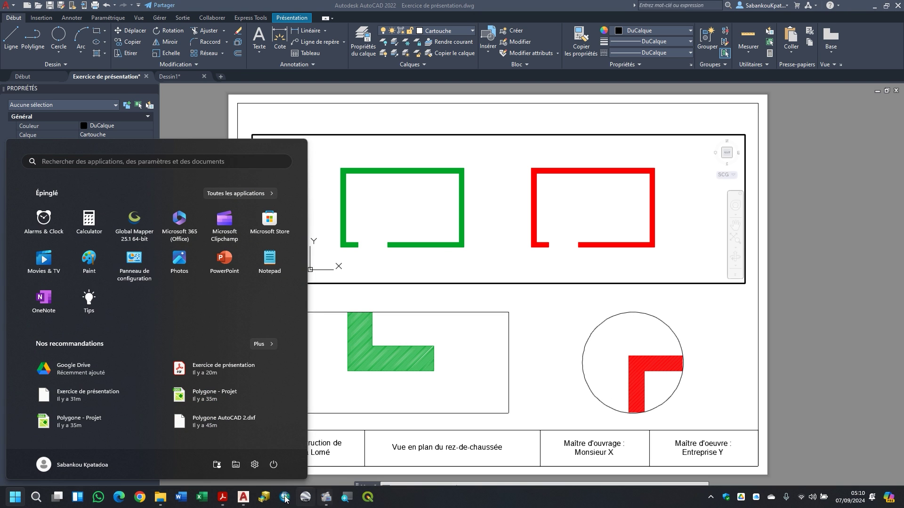
click(224, 497)
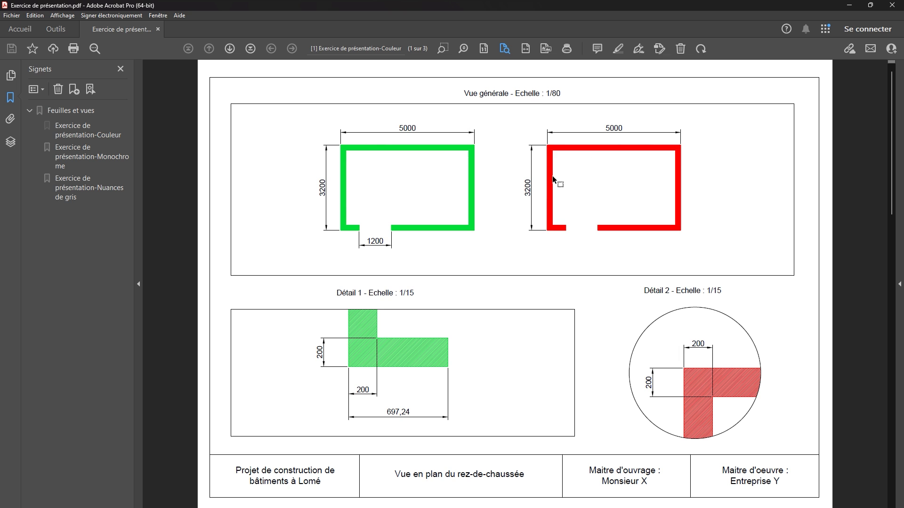
key(super)
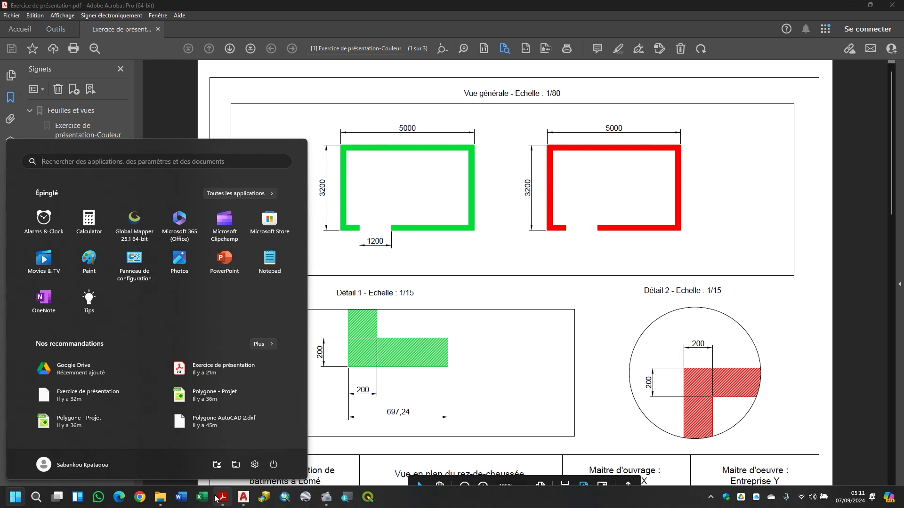
mouse_move(243, 497)
click(200, 456)
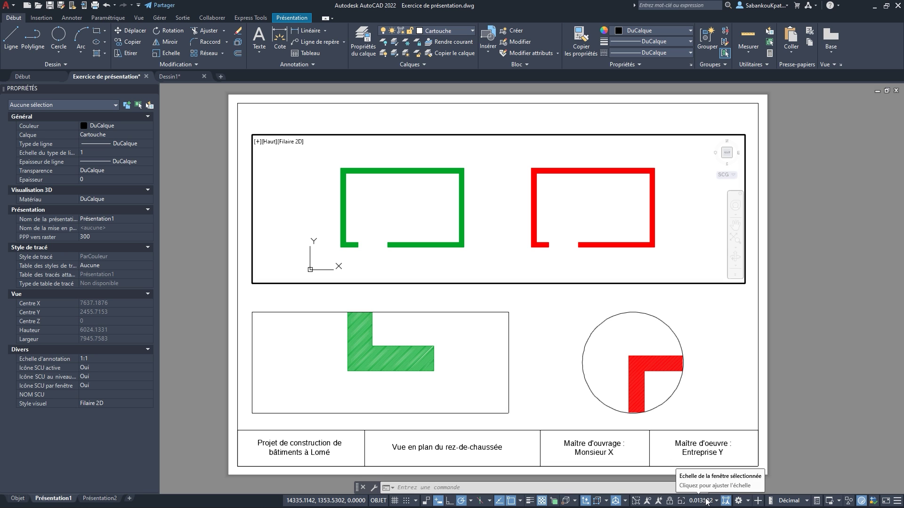
click(897, 502)
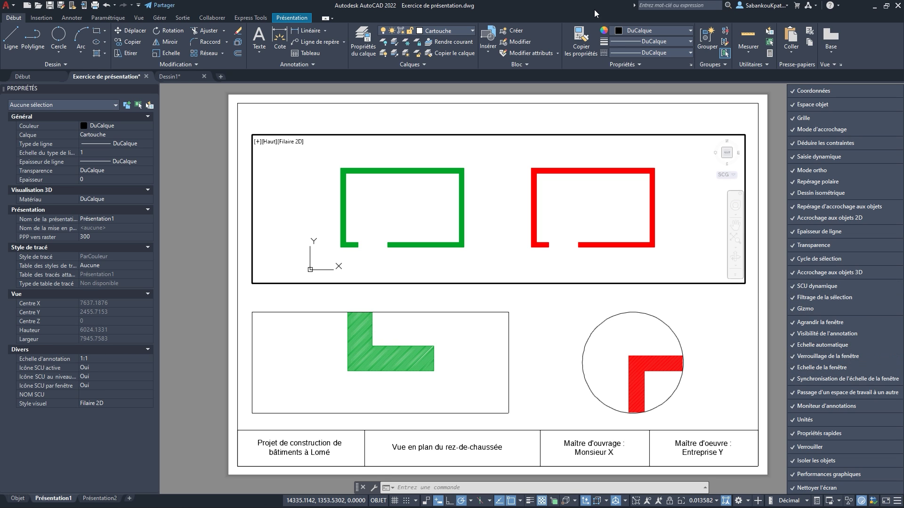
click(623, 145)
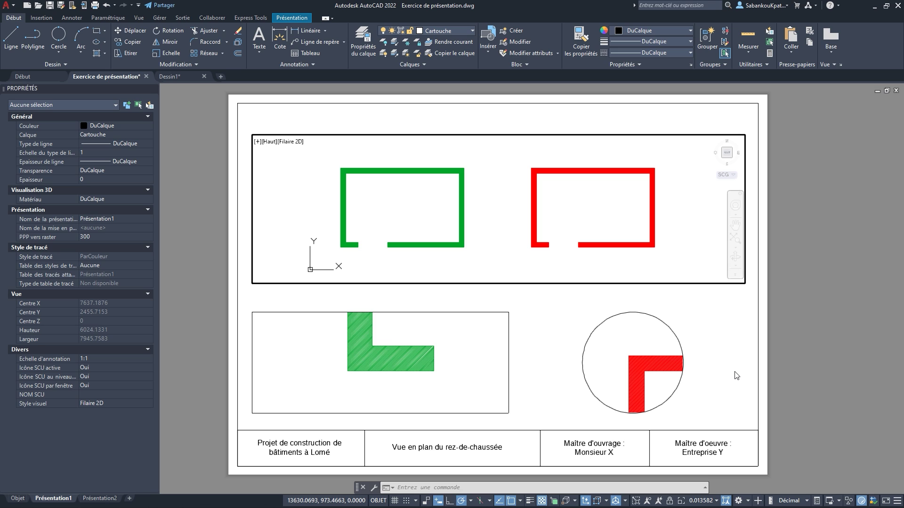
Open the quick calculator and compute 1/0.013582 from the large upper viewport's current scale factor
text(calc)
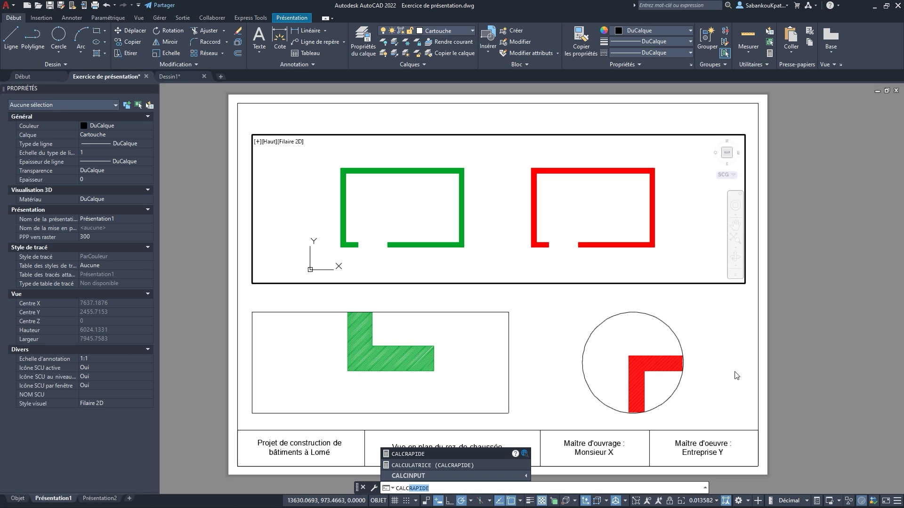
key(Return)
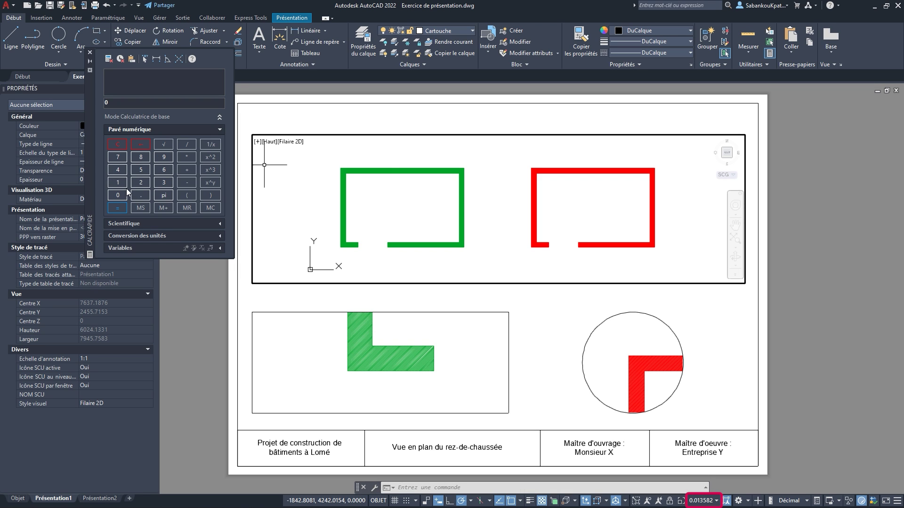
click(115, 181)
click(191, 143)
click(119, 181)
click(164, 182)
click(140, 159)
click(144, 183)
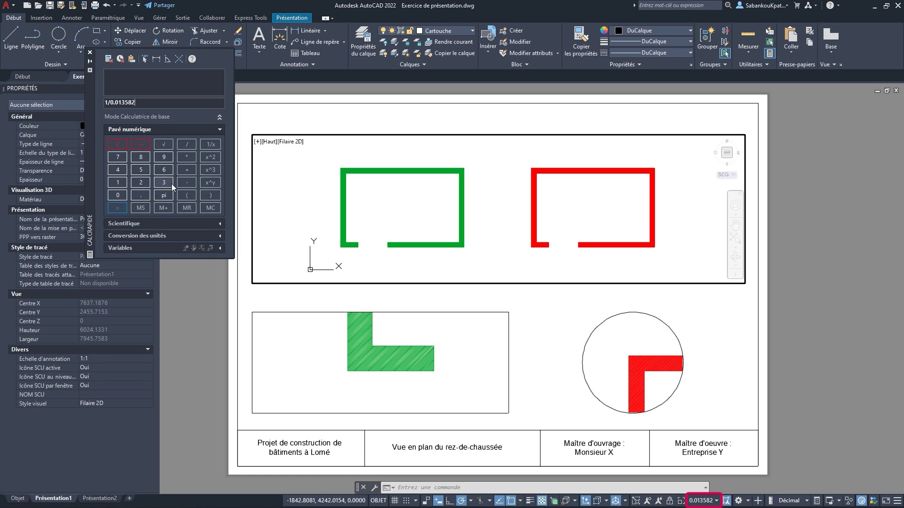
click(115, 206)
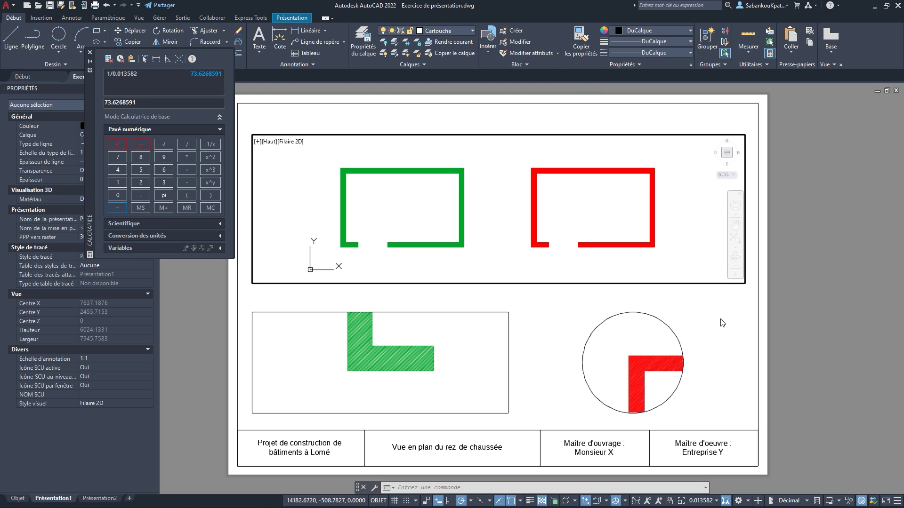
Add a custom scale named 1:70, with 1 paper unit equal to 70 drawing units, and apply it to the large upper viewport
click(708, 502)
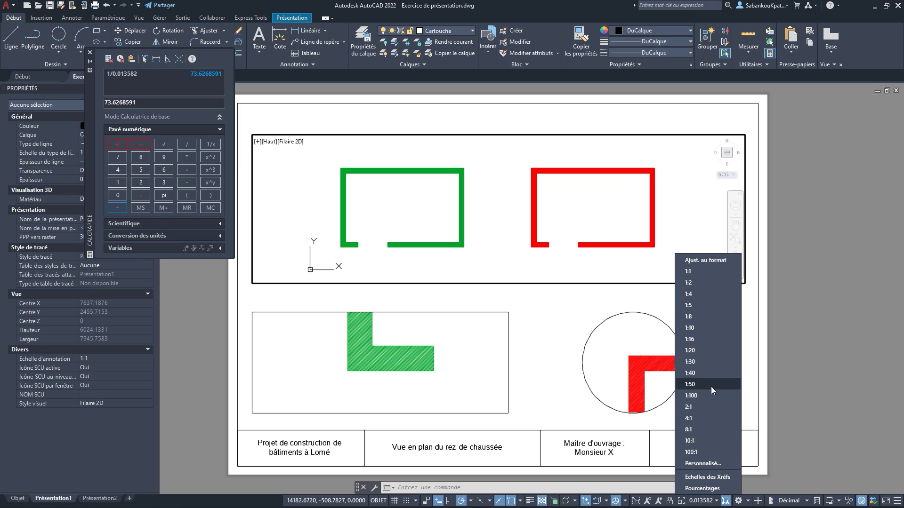
click(709, 462)
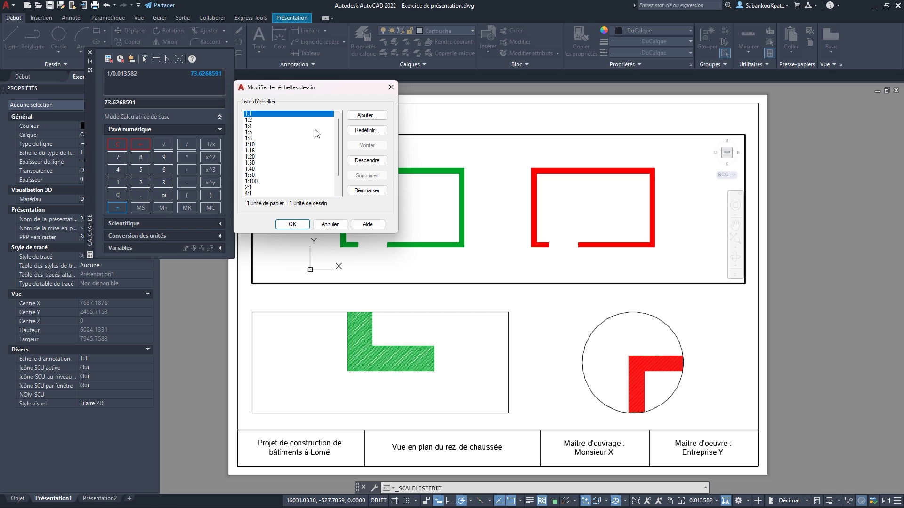
click(364, 116)
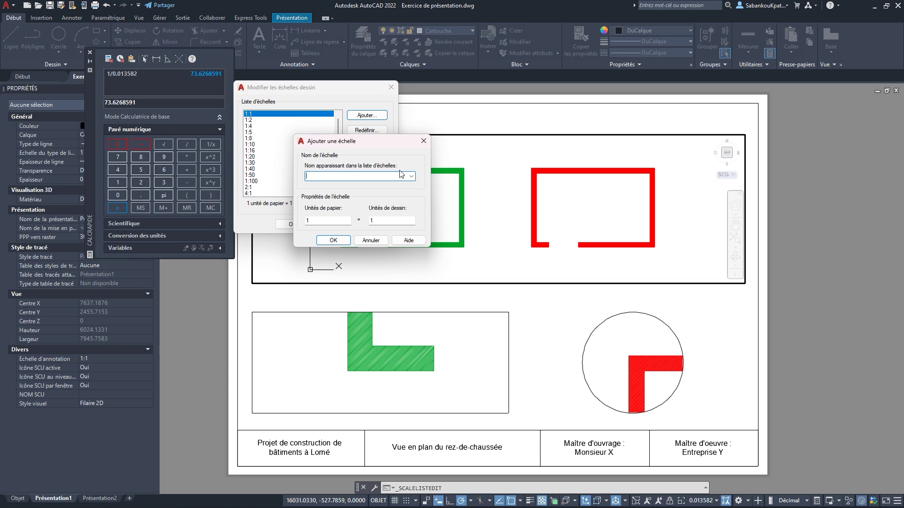
text(1:70)
click(317, 221)
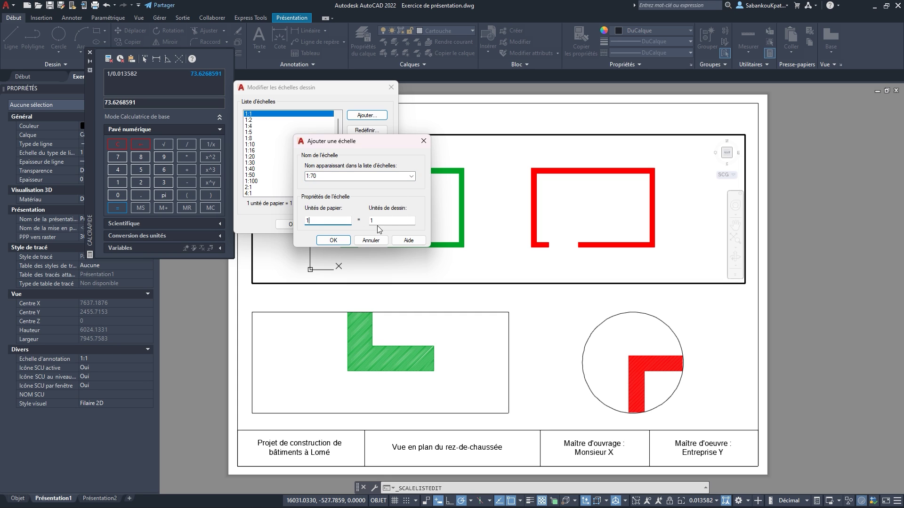
key(Tab)
text(70)
click(333, 240)
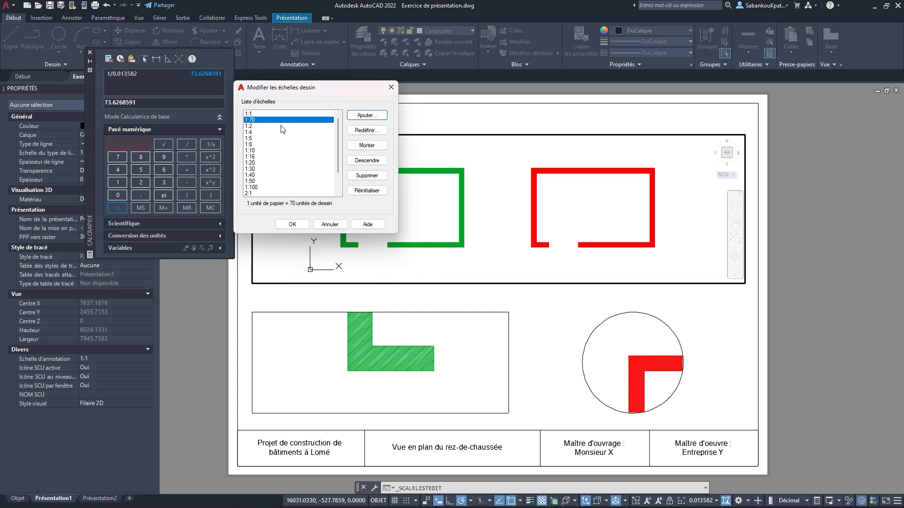
click(301, 225)
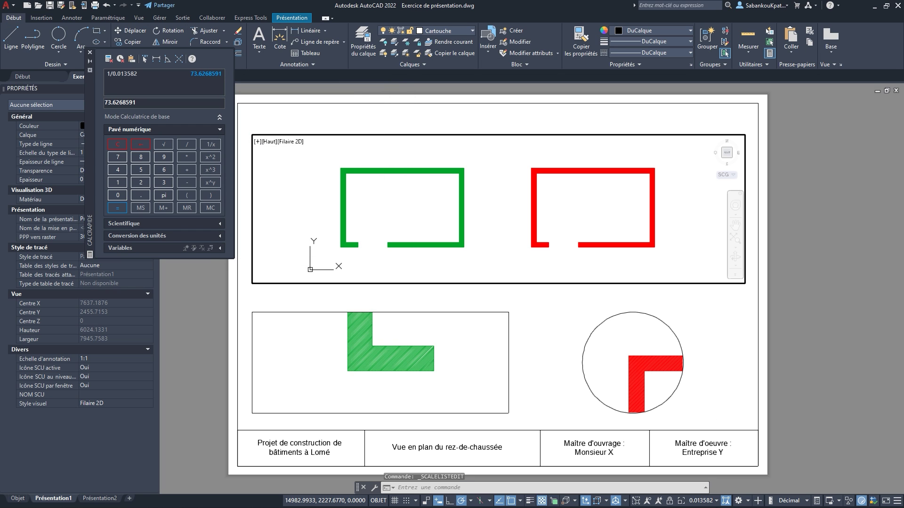
click(705, 503)
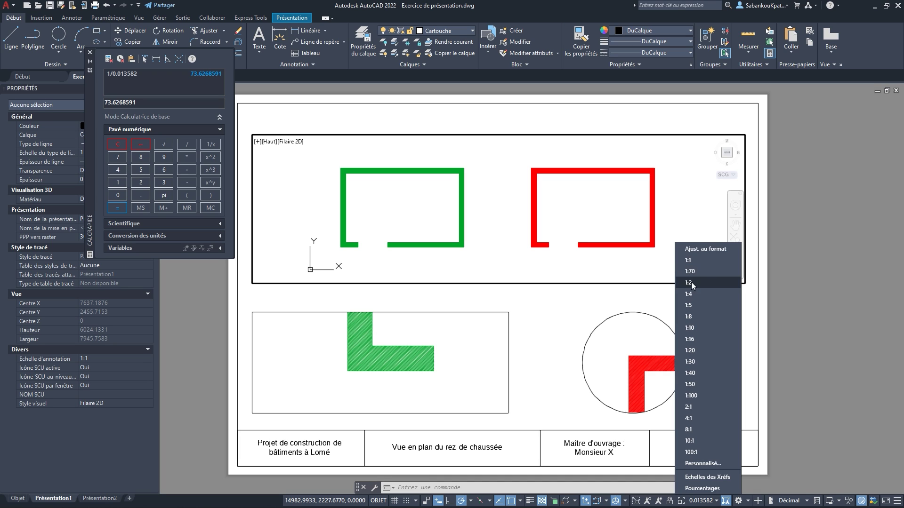
click(699, 272)
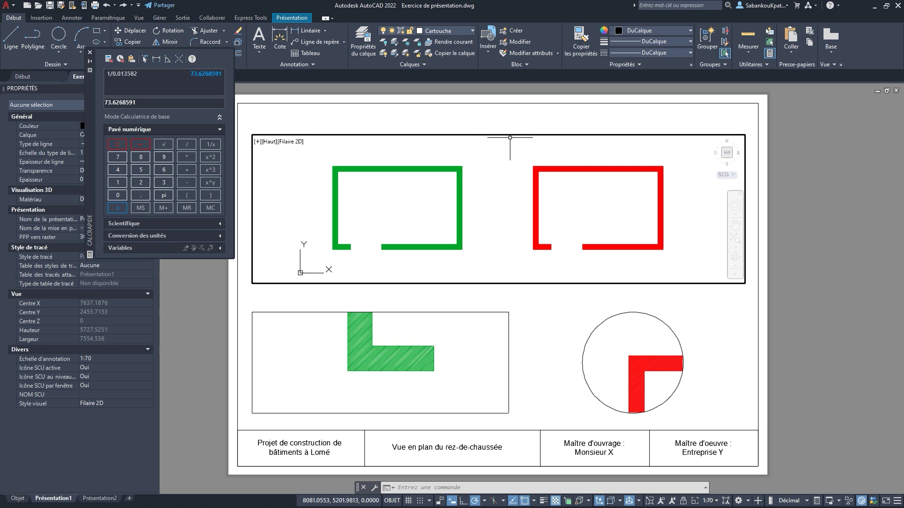
Lock the large upper viewport, try zooming in and out over it, and unlock it again
click(683, 501)
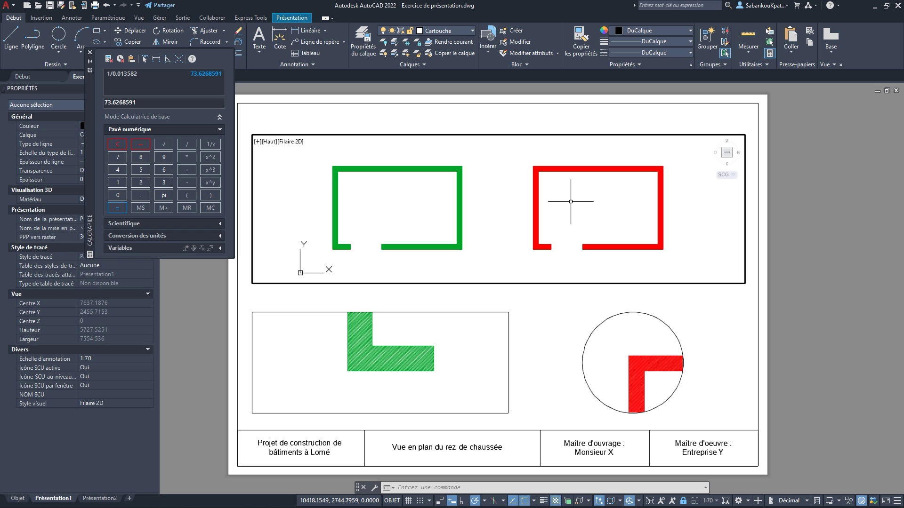
scroll(476, 210, up, 2)
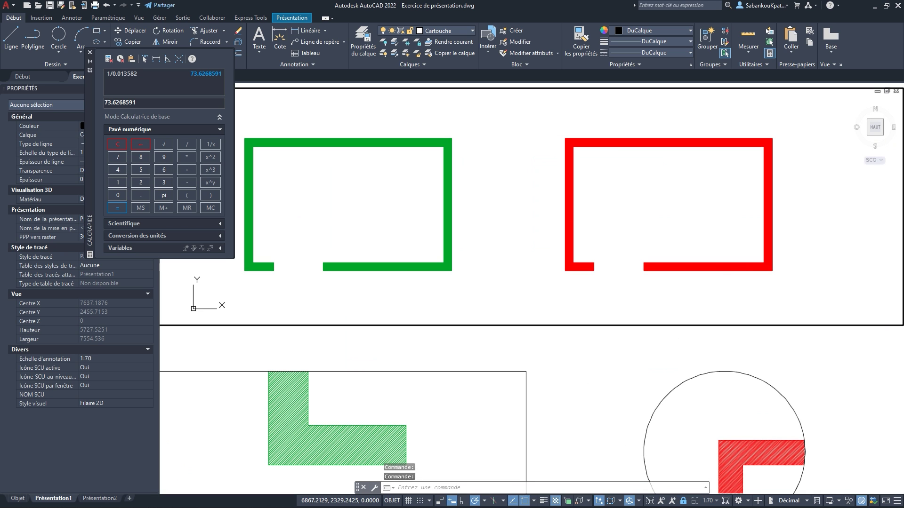
scroll(486, 211, down, 2)
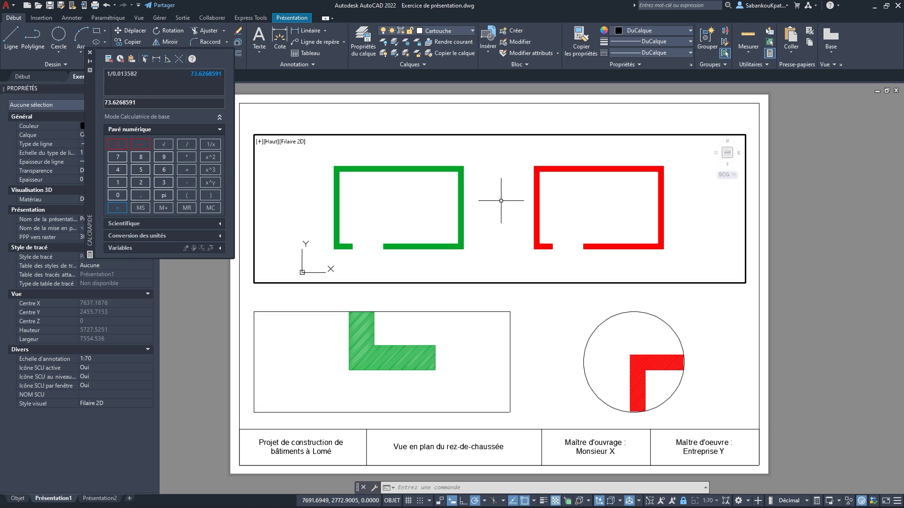
click(683, 501)
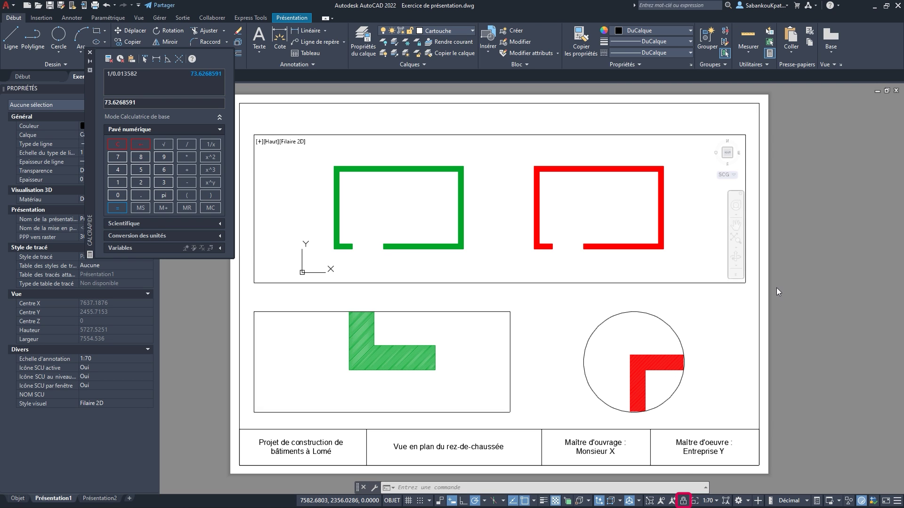
Reactivate the large upper viewport and check the status bar customization list for the viewport lock option
click(696, 216)
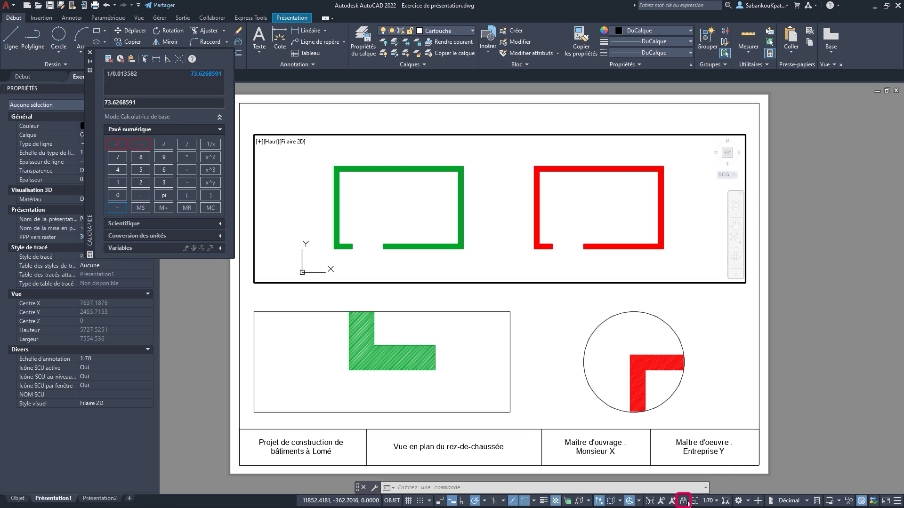
click(896, 500)
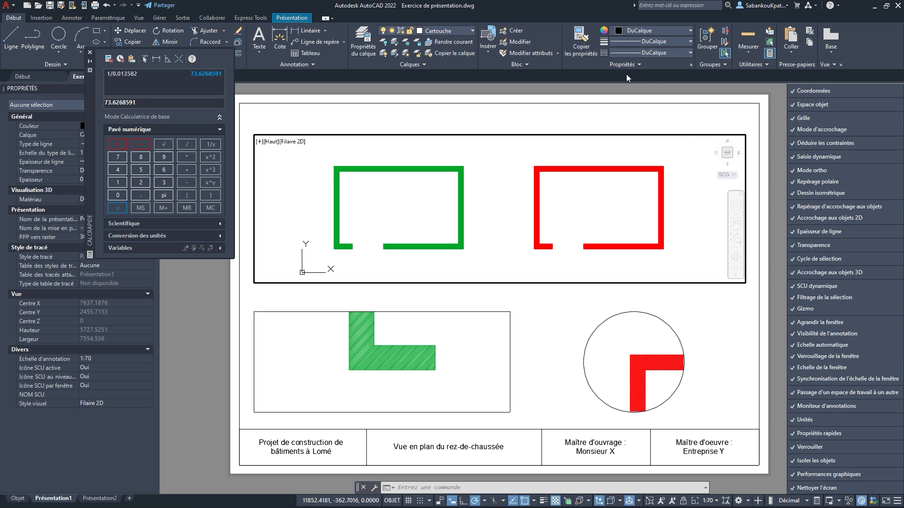
click(610, 21)
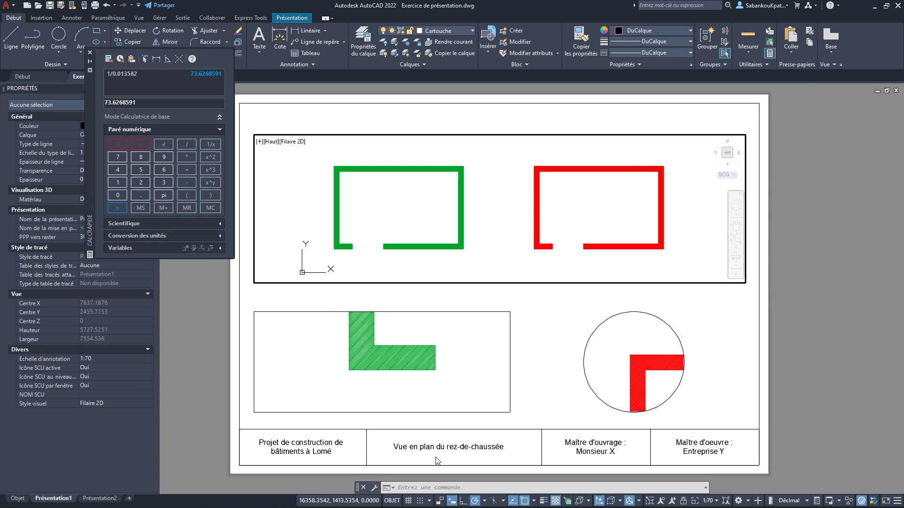
Return to paper space and lock the view of the large upper viewport
double_click(739, 324)
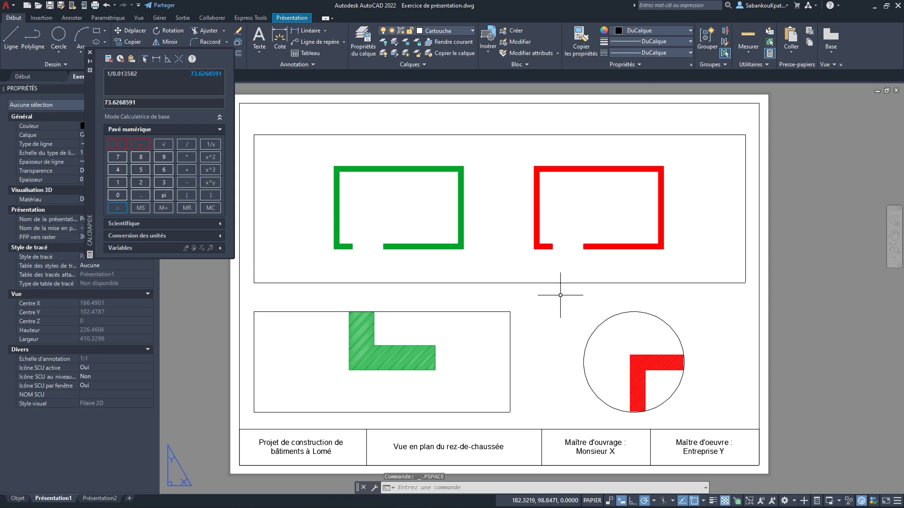
click(546, 282)
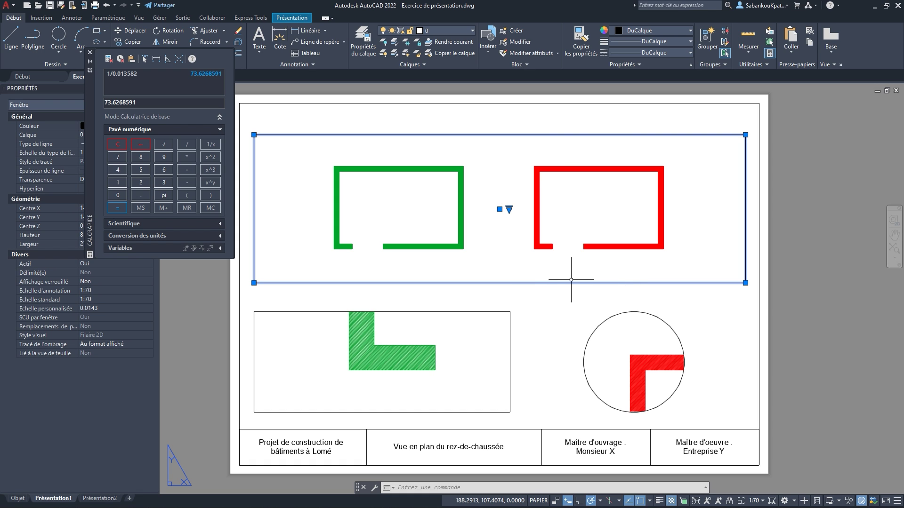
right_click(592, 284)
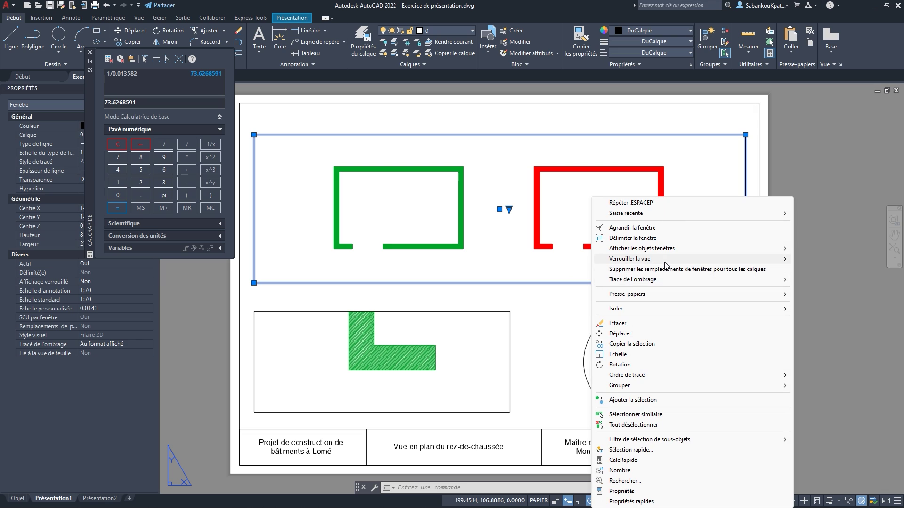
mouse_move(618, 263)
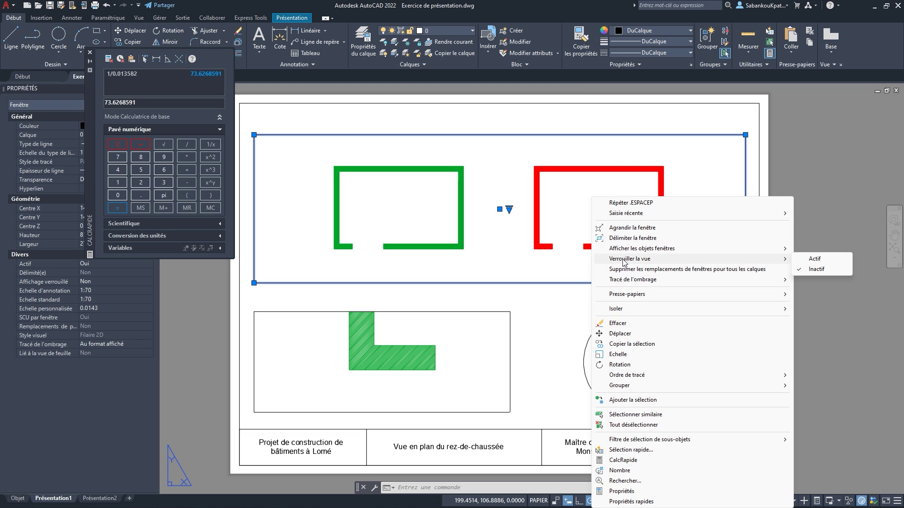
click(821, 258)
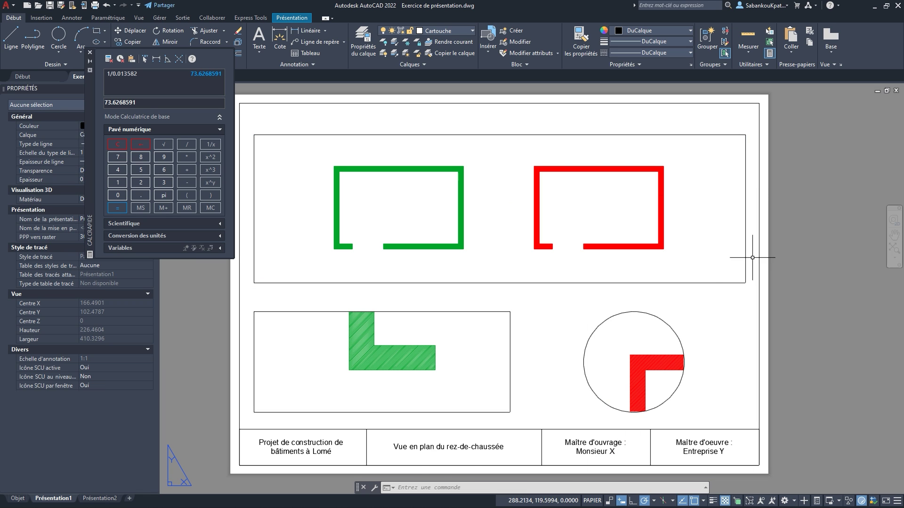
Reselect the large upper viewport and check its view lock setting without changing it
click(731, 292)
click(700, 256)
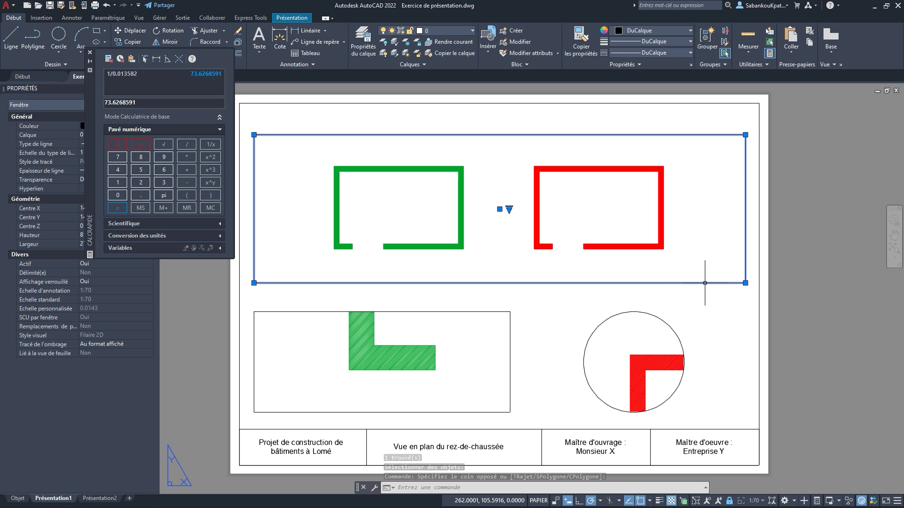
right_click(705, 283)
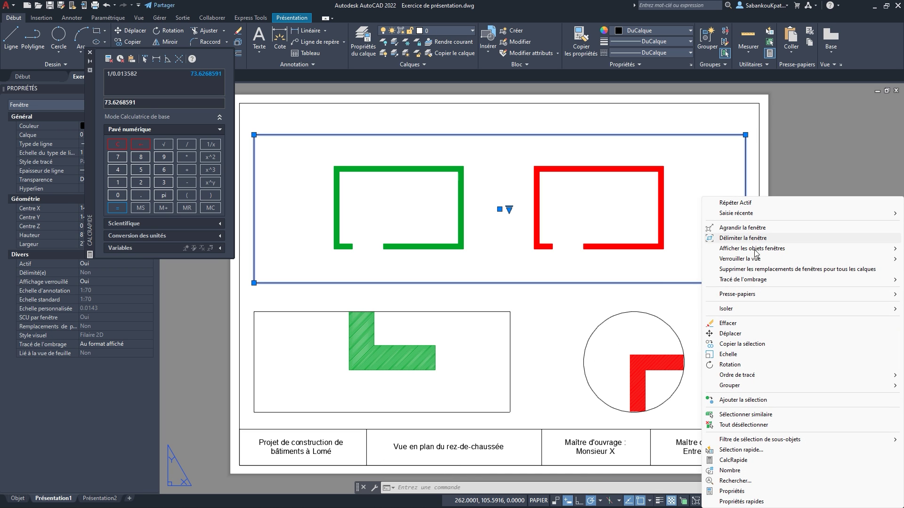
mouse_move(746, 259)
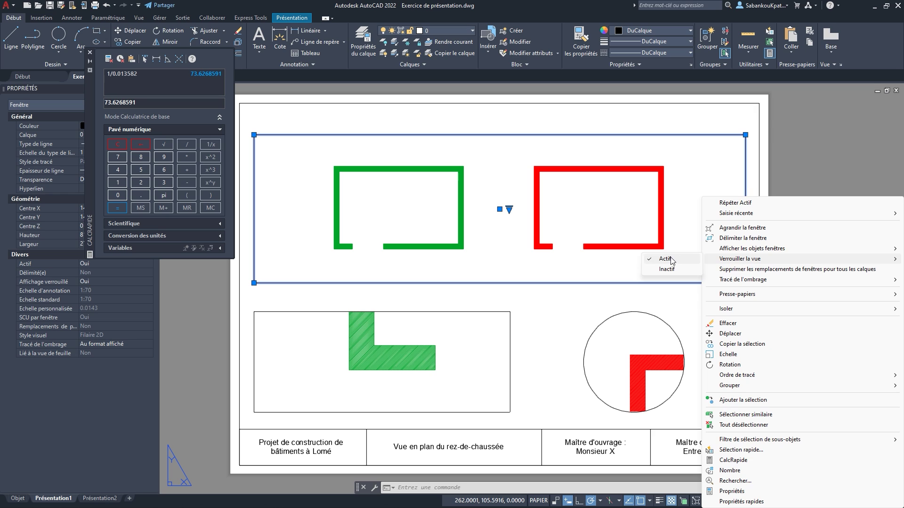
click(801, 172)
key(Escape)
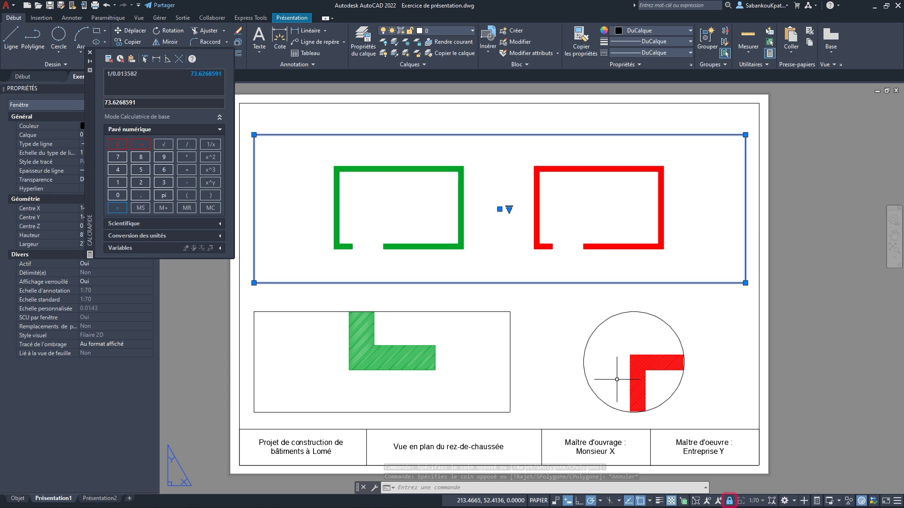
Activate the lower rectangular viewport and compute 1/0.067984 from its current scale factor in the quick calculator
double_click(476, 342)
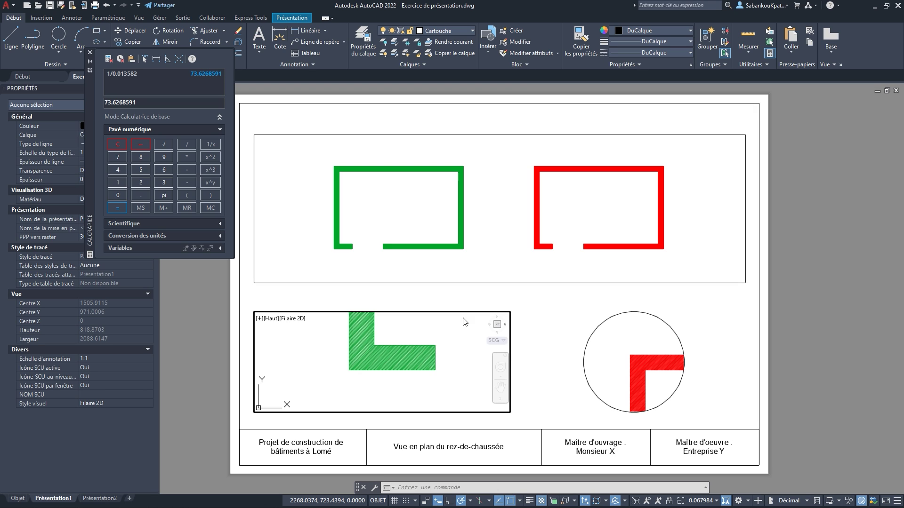
click(118, 147)
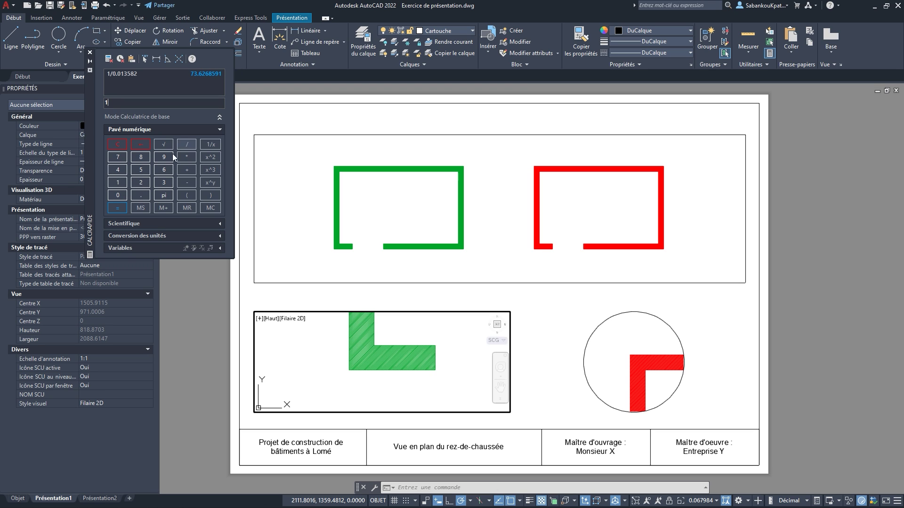
click(186, 143)
click(117, 194)
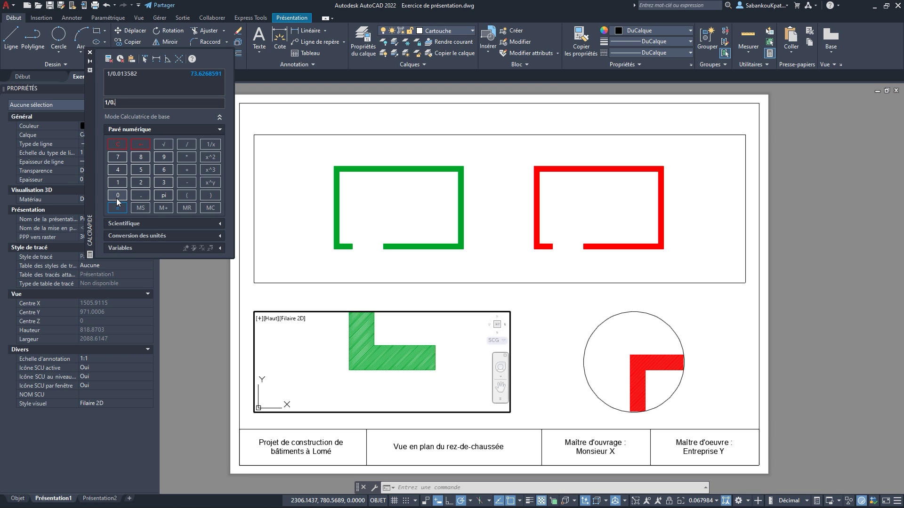
click(118, 195)
click(163, 169)
click(118, 157)
click(165, 157)
click(141, 154)
click(119, 170)
click(118, 207)
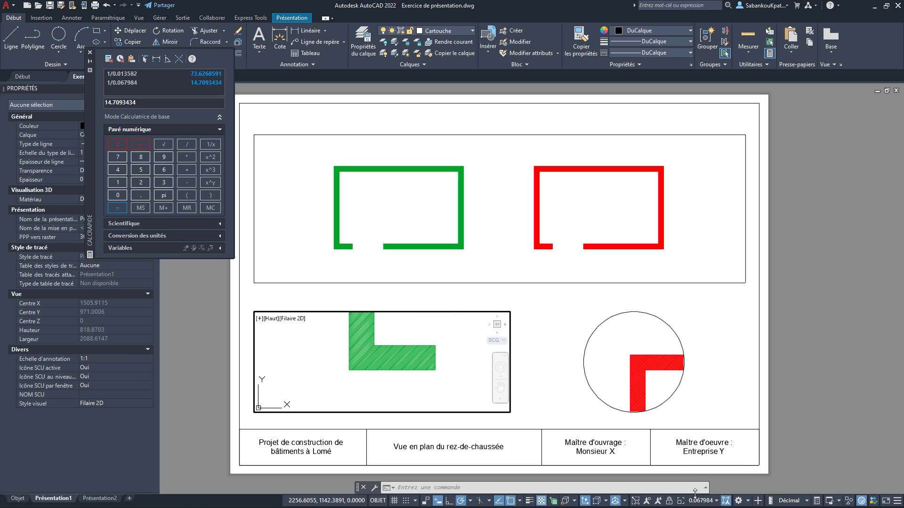
Add a custom scale named 1:15 to the drawing's scale list, with 1 paper unit equal to 15 drawing units
click(706, 503)
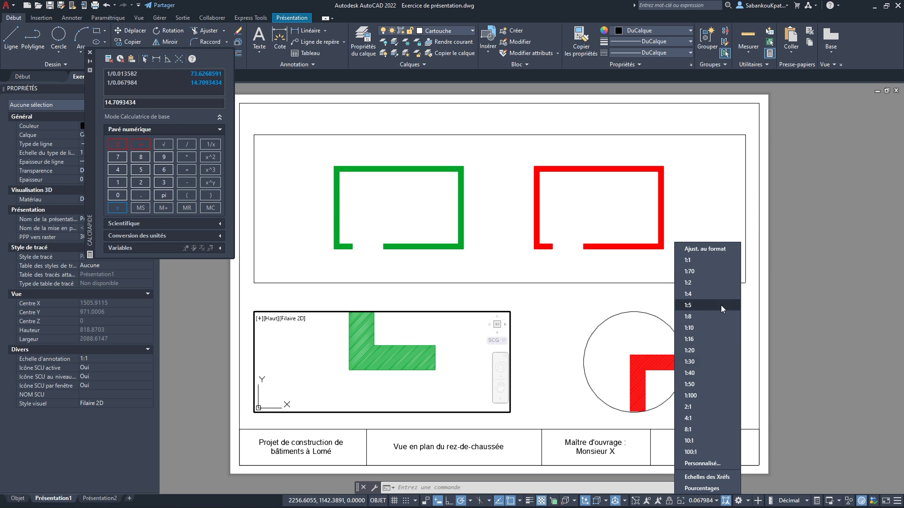
click(725, 464)
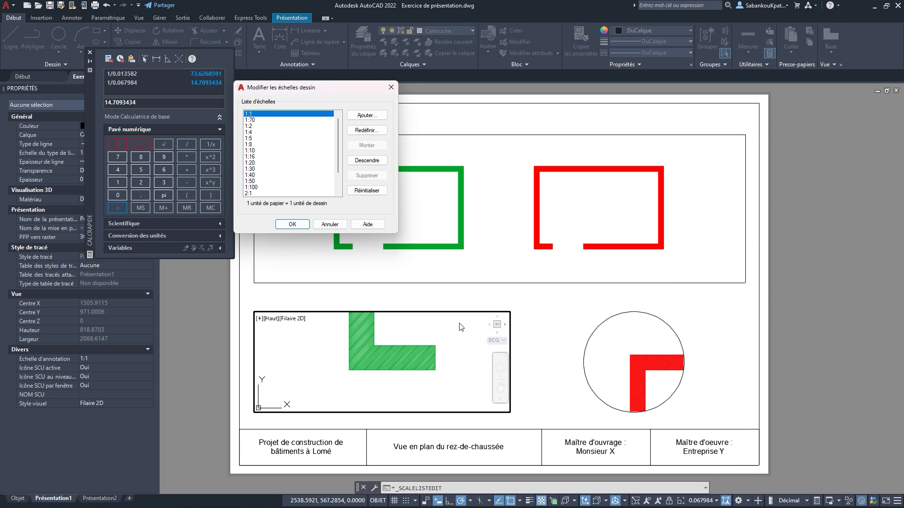
click(367, 115)
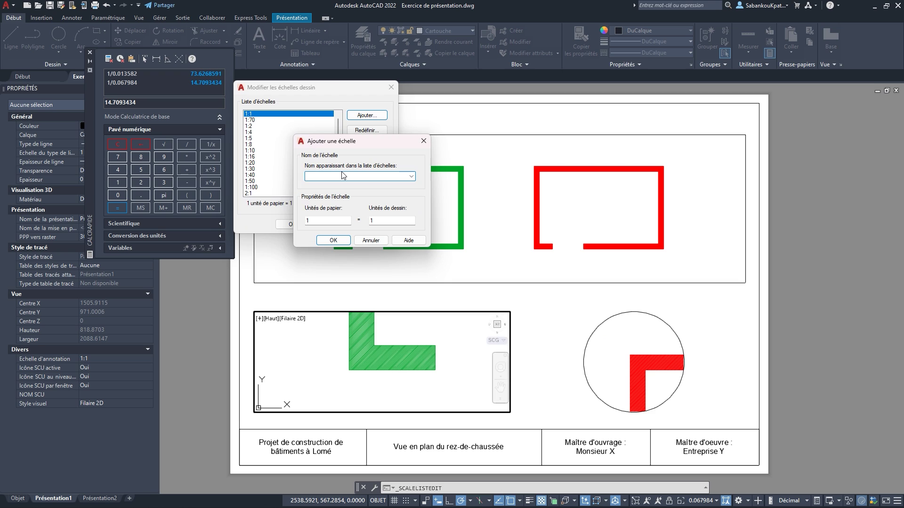
text(1:15)
click(328, 220)
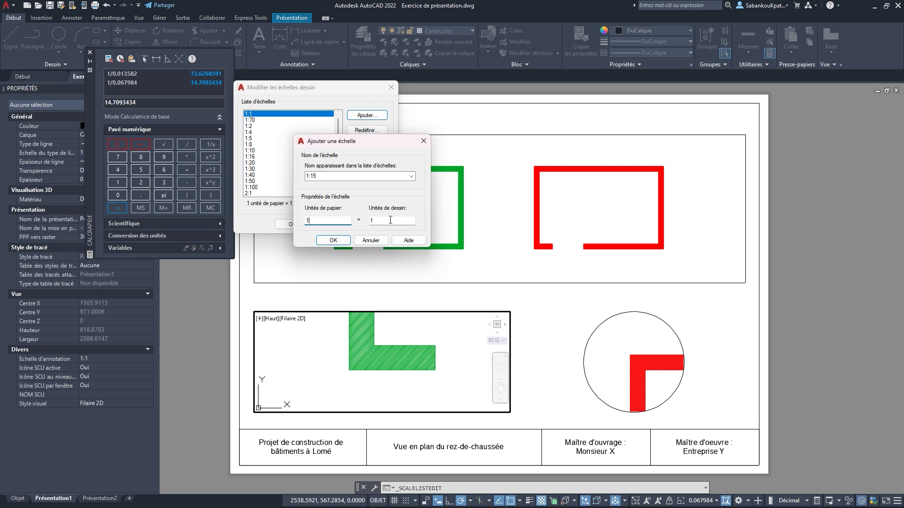
click(390, 219)
text(5)
click(343, 242)
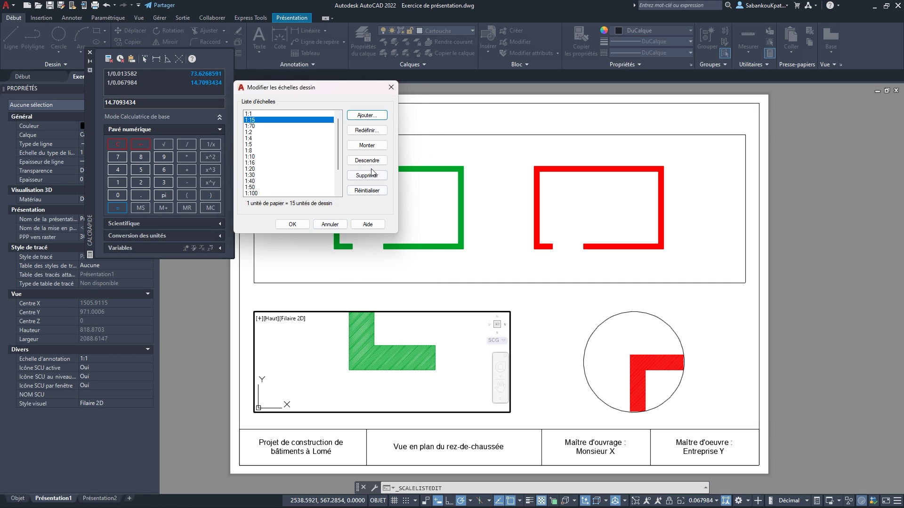
click(301, 226)
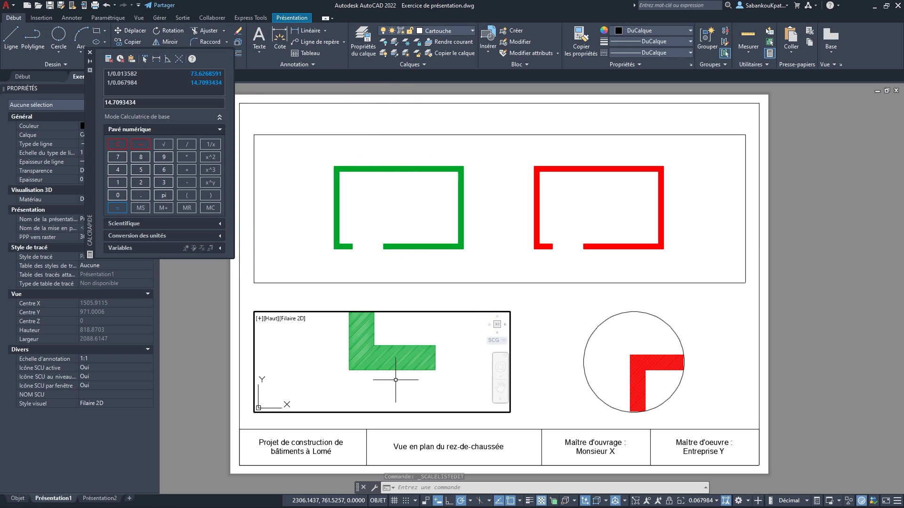
Set the lower rectangular viewport's scale to 1:15 and lock its view
click(709, 501)
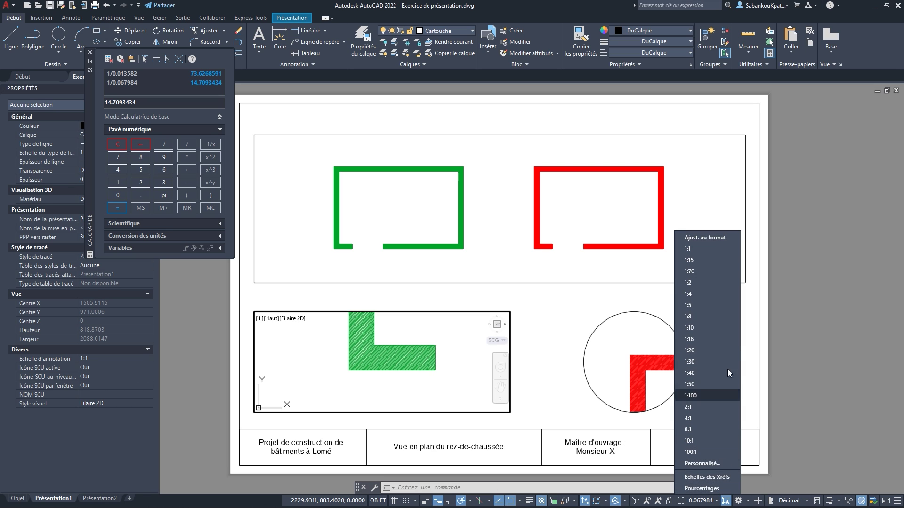
click(699, 261)
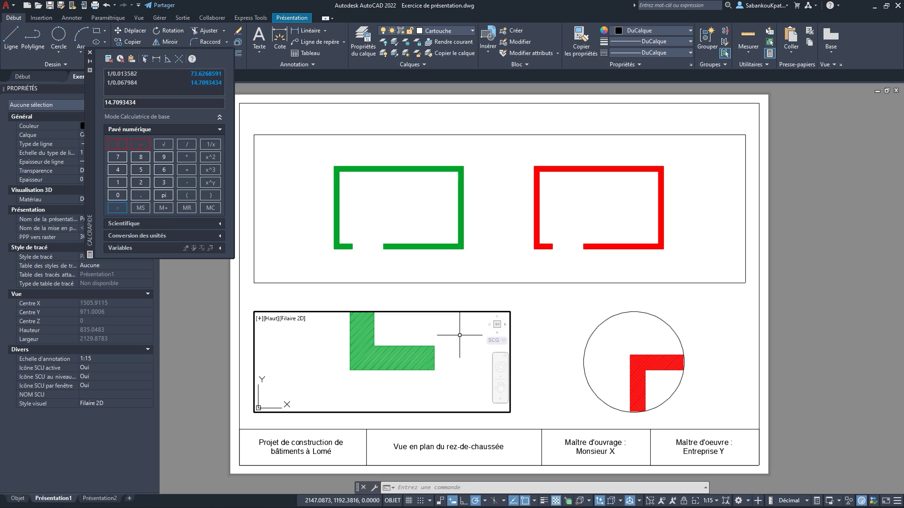
click(684, 502)
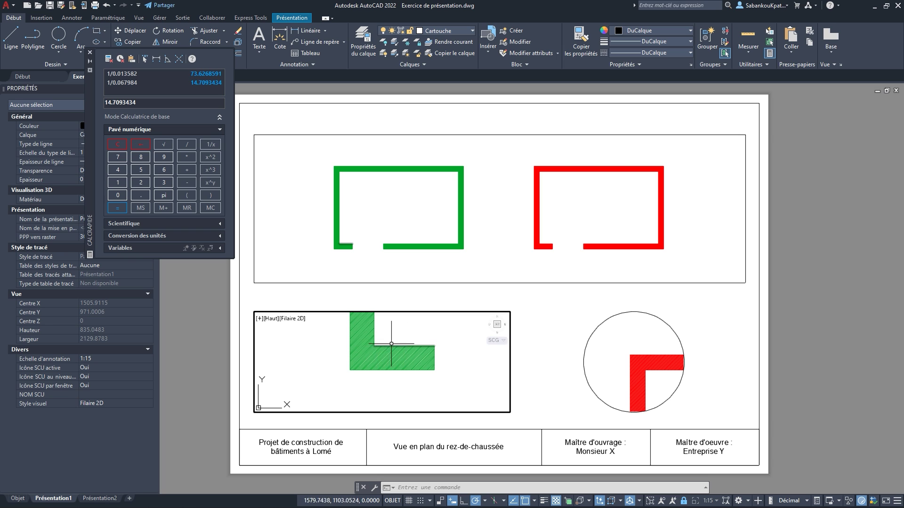
scroll(392, 342, down, 2)
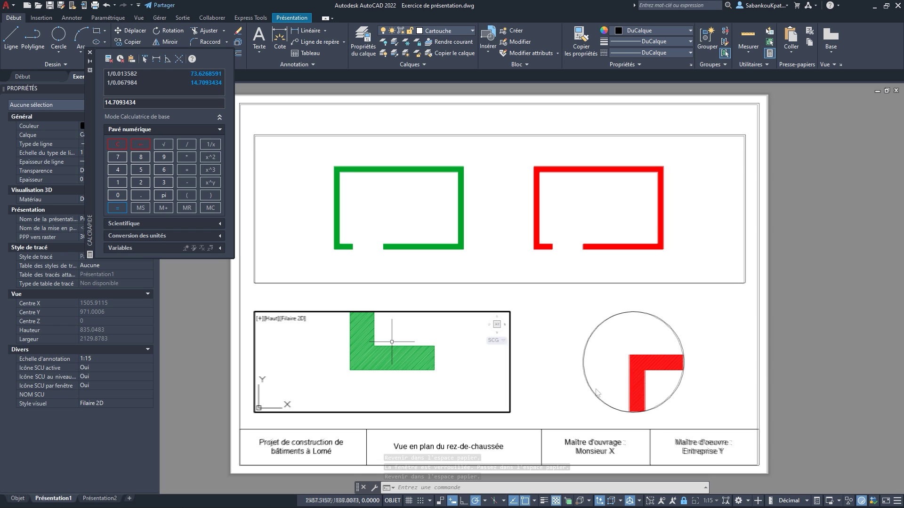
Set the circular viewport's scale to 1:15 and lock its view with the red wall corner recentred
click(638, 342)
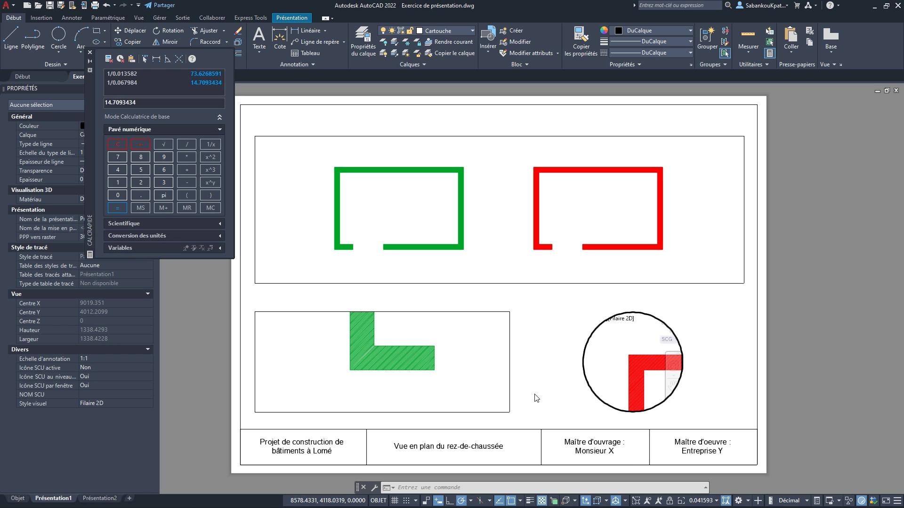
click(713, 502)
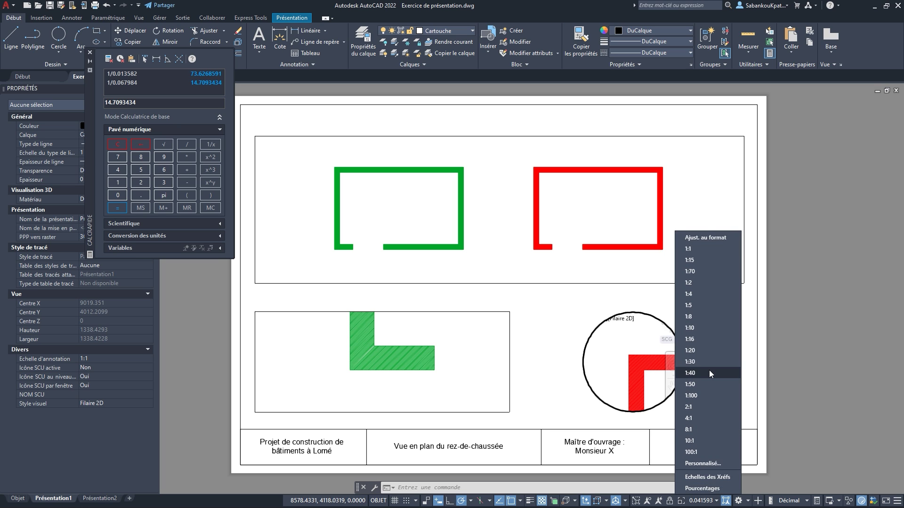
click(707, 262)
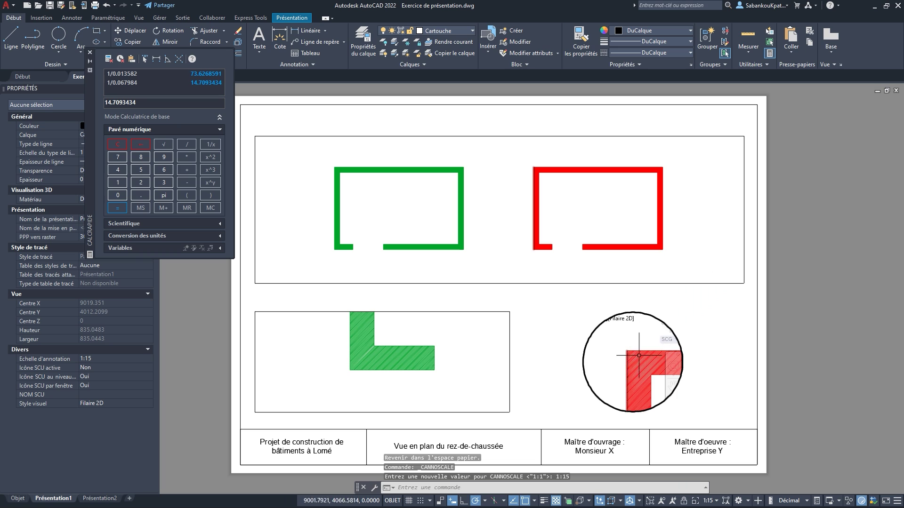
middle_drag(633, 347, 635, 354)
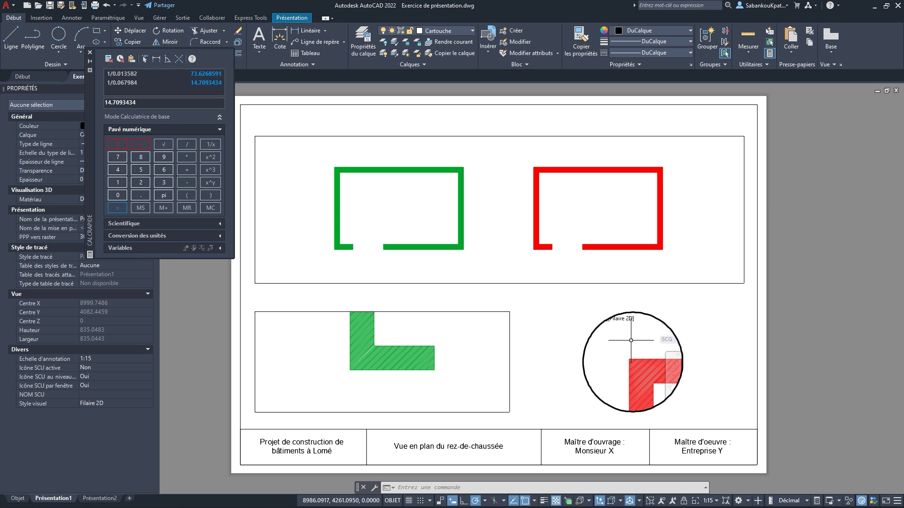
click(685, 501)
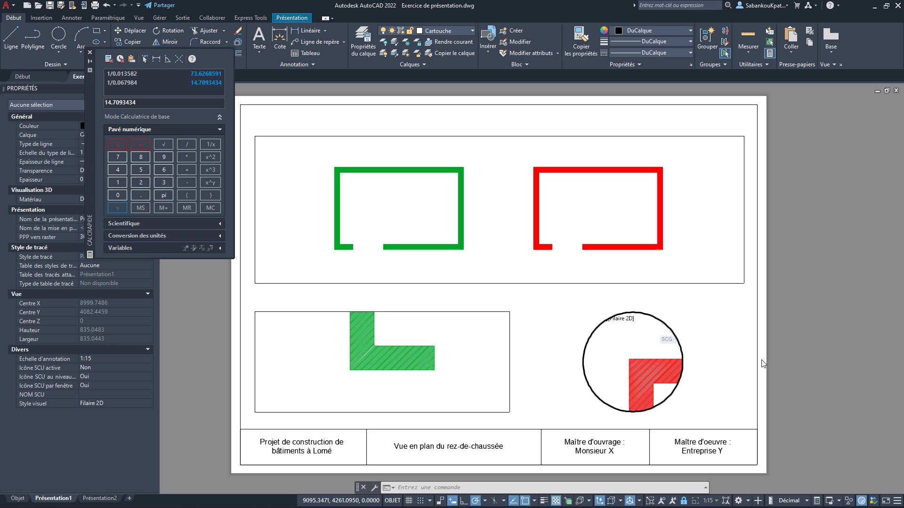
Switch to the reference PDF in Adobe Acrobat, examine the titles above its views, and return to AutoCAD
key(super)
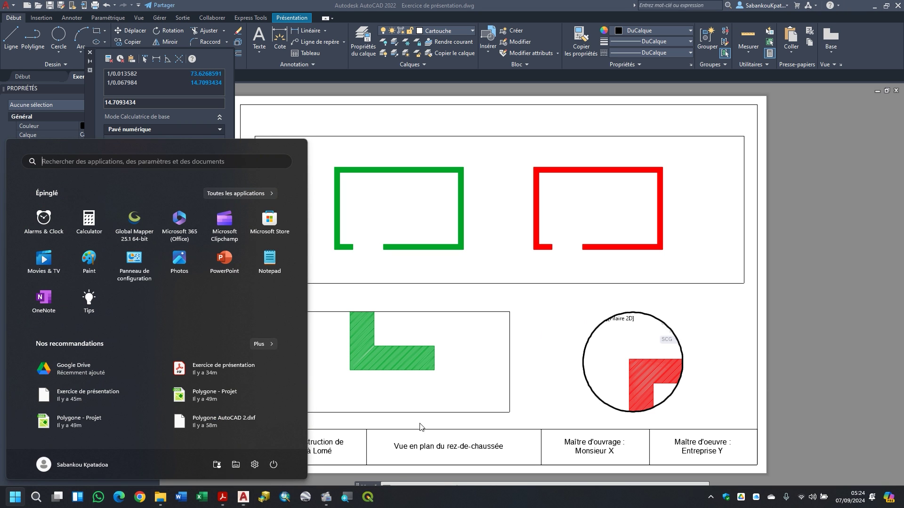
click(224, 497)
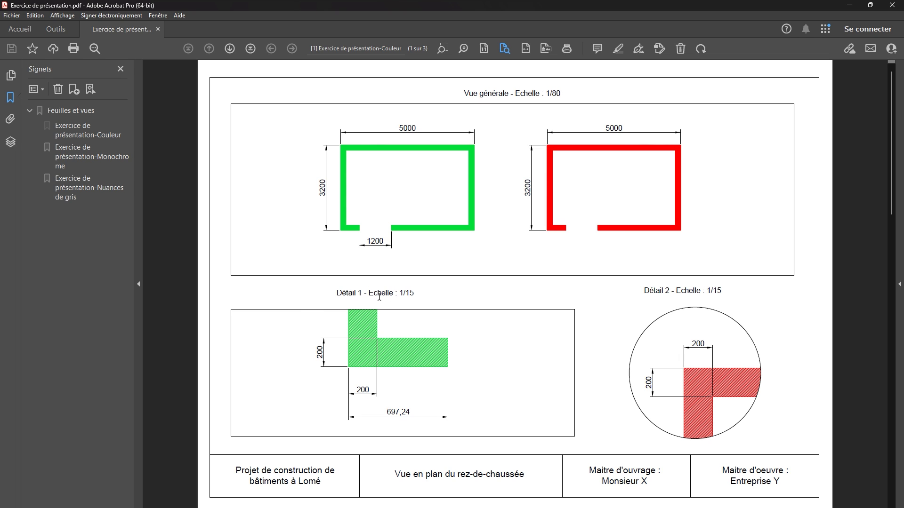
click(849, 5)
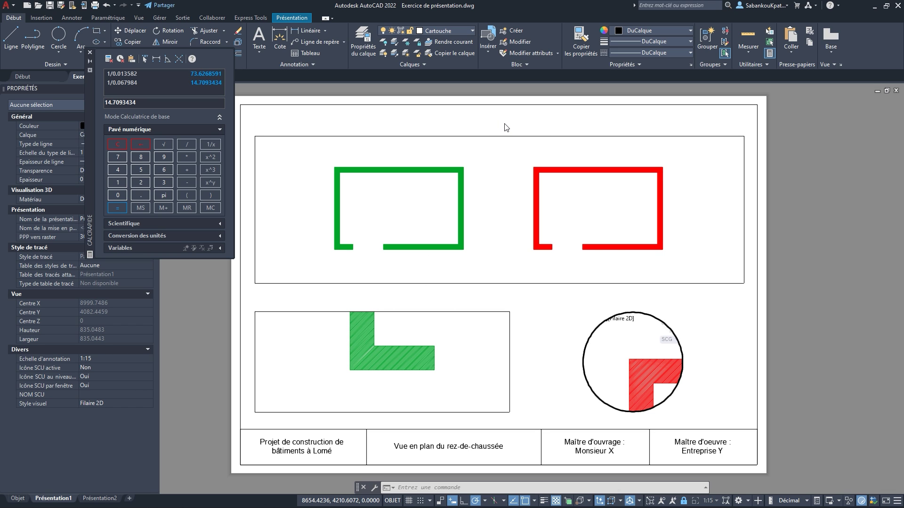
In paper space, copy the title block text "Vue en plan du rez-de-chaussée" above each of the three viewports
double_click(538, 314)
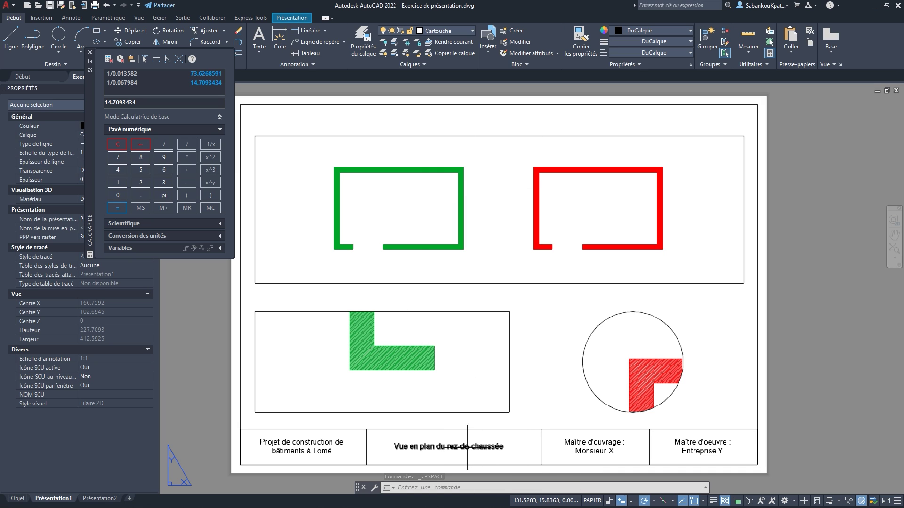
click(440, 446)
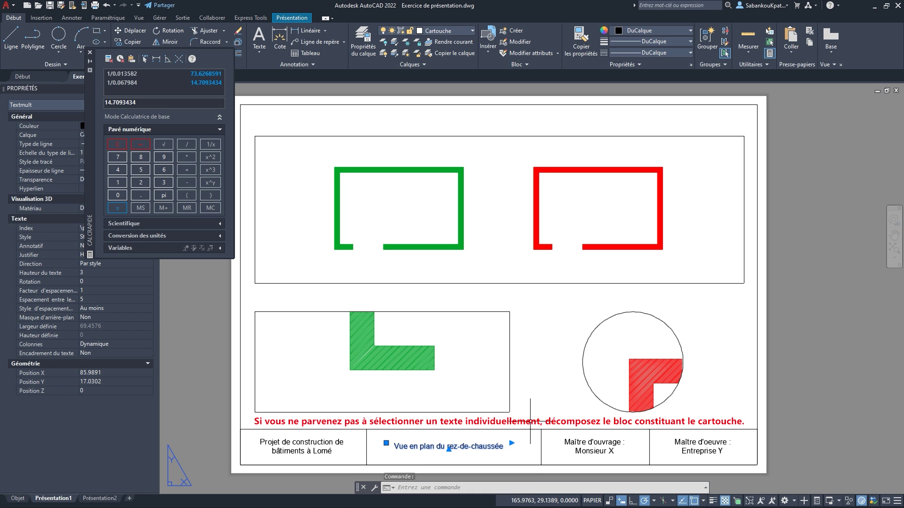
text(copier)
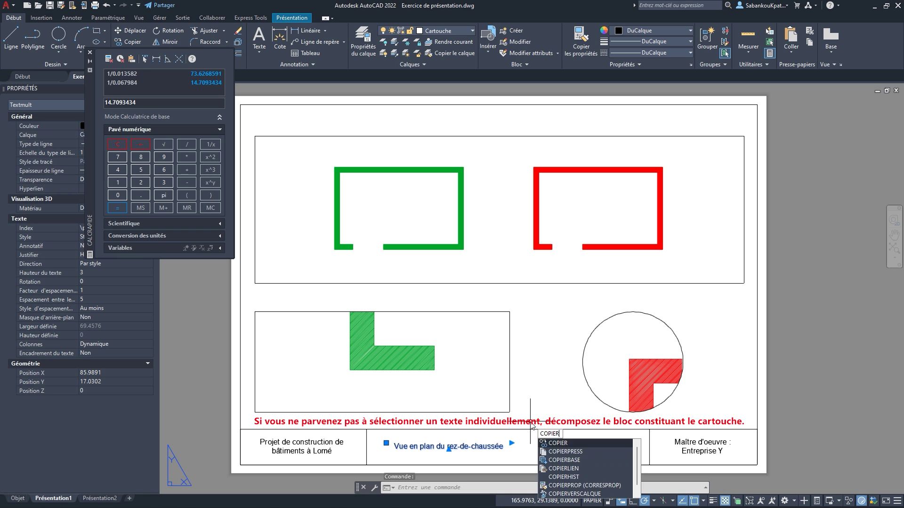
key(Return)
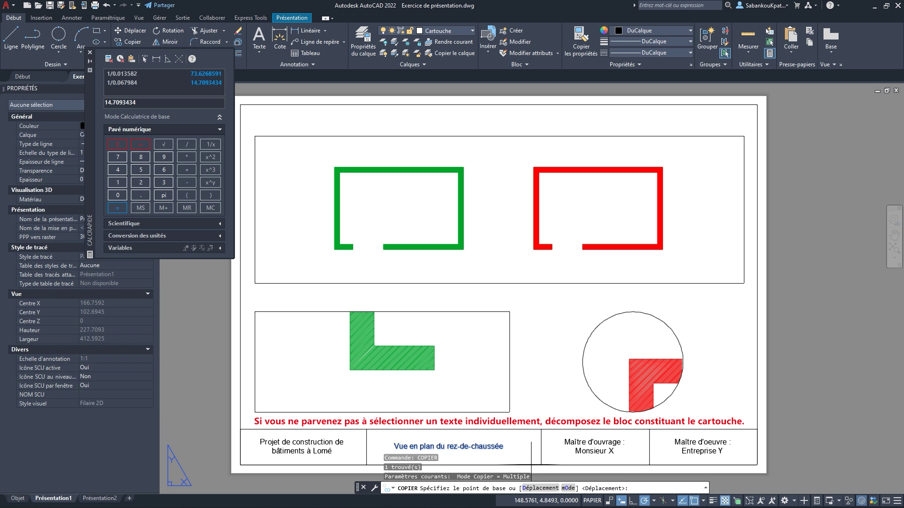
click(395, 444)
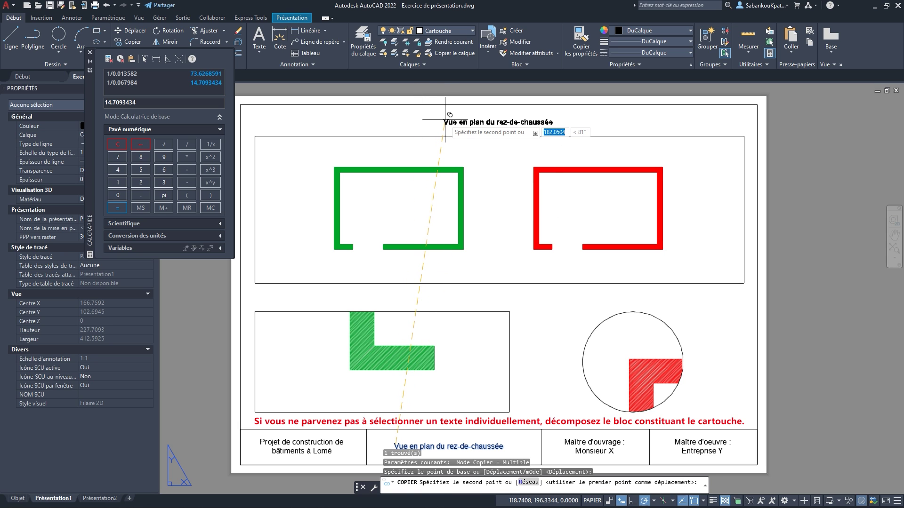
click(445, 119)
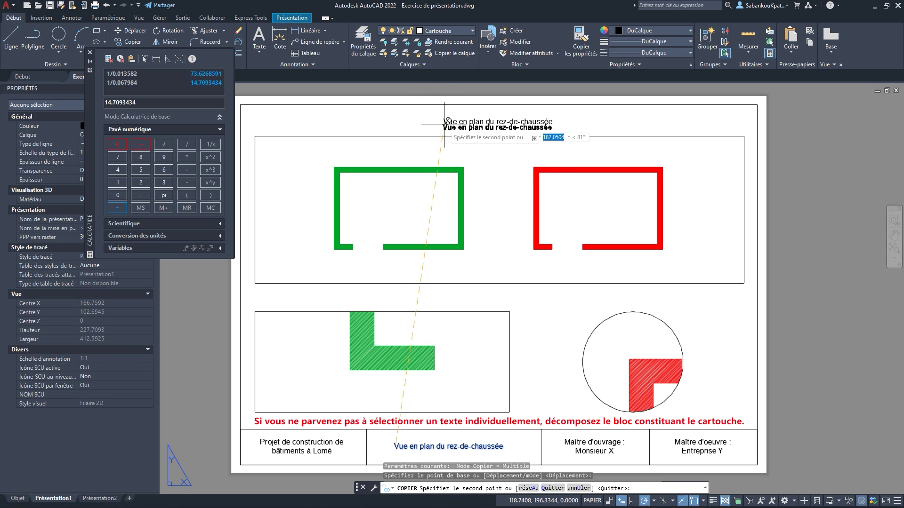
click(334, 290)
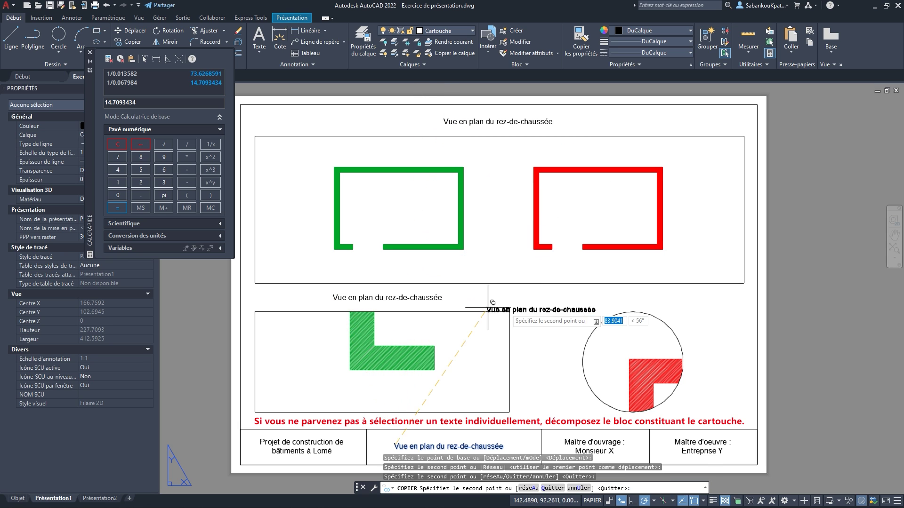
click(576, 294)
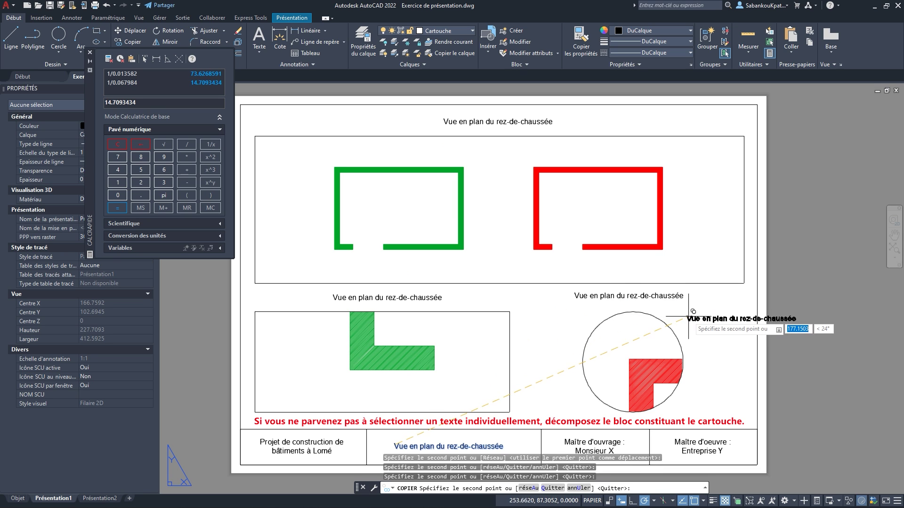
key(Escape)
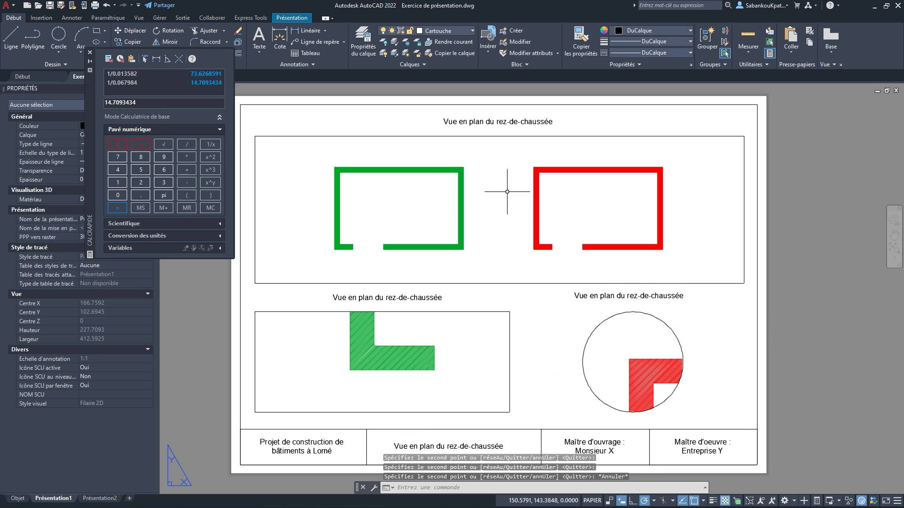
Replace the text above the large upper viewport with "Vue générale - Echelle : 1/70"
click(499, 121)
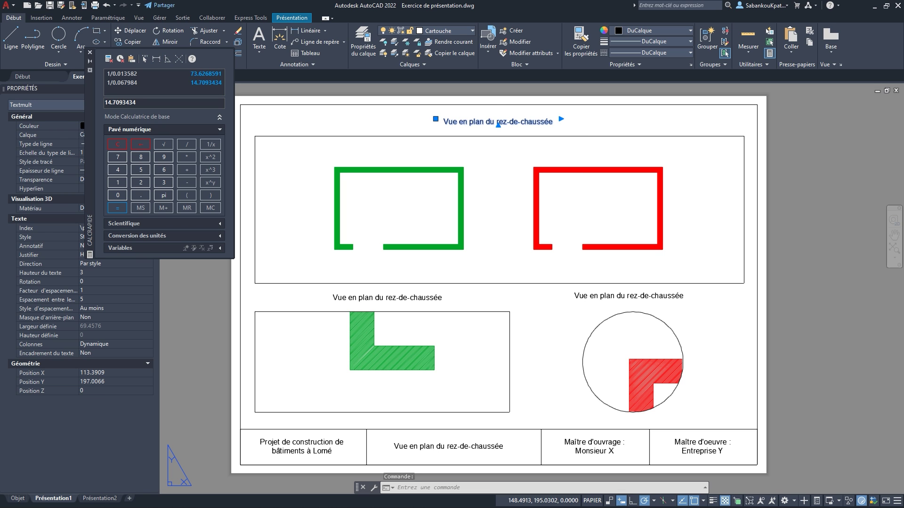
double_click(542, 122)
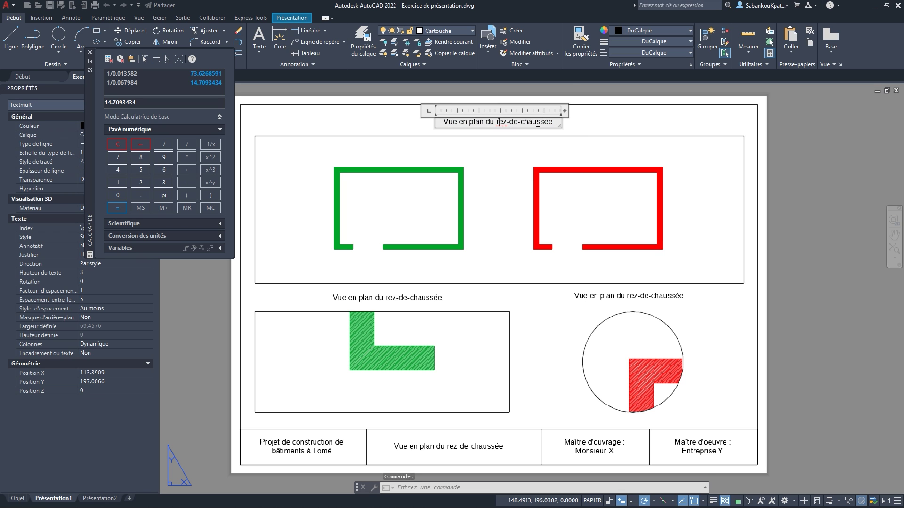
text(Vu)
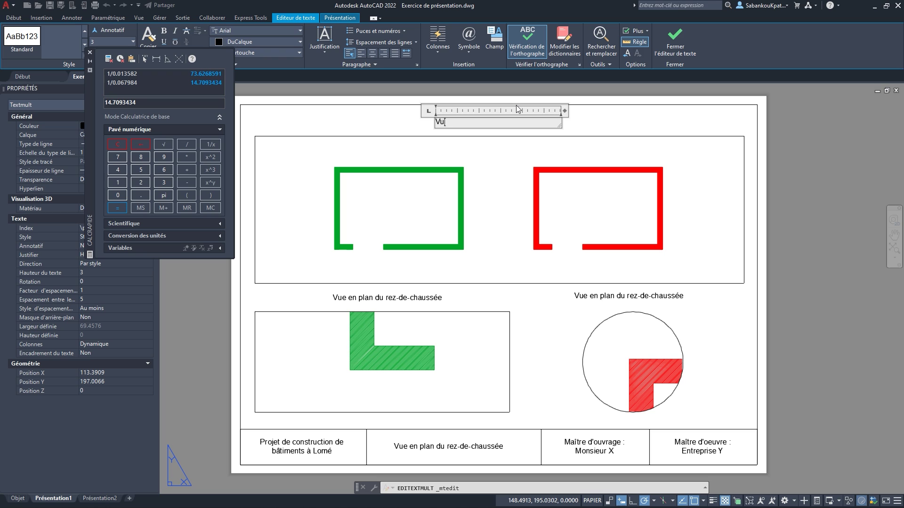
text(e générale - Echelle : 1/70)
click(635, 111)
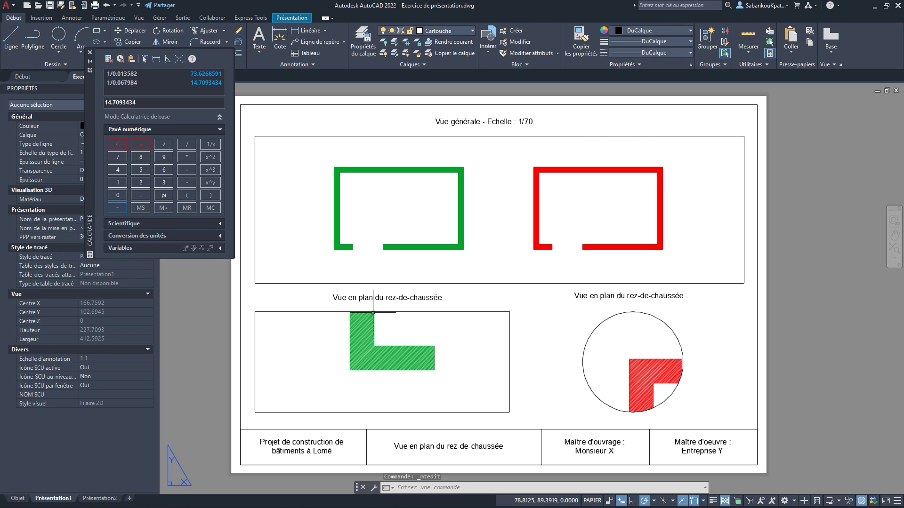
Replace the text above the lower rectangular viewport with "Détail 1 - Echelle : 1/15"
click(403, 296)
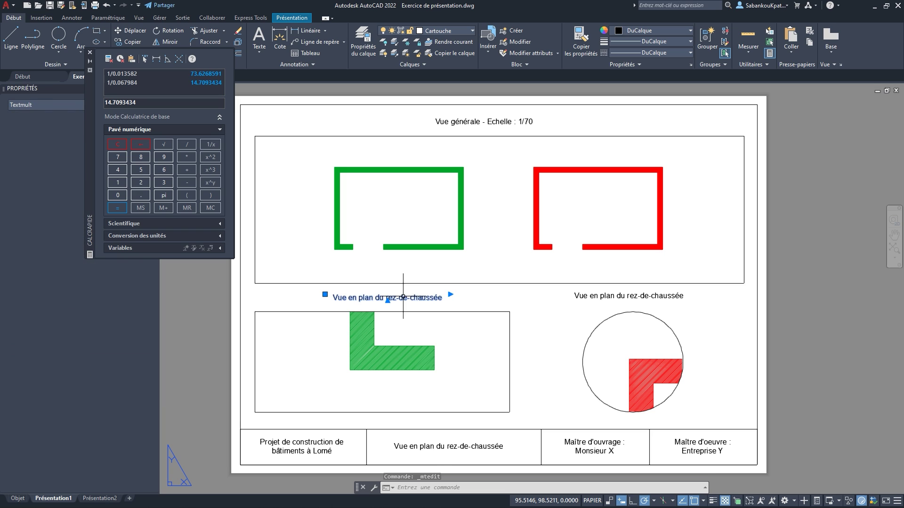
double_click(387, 297)
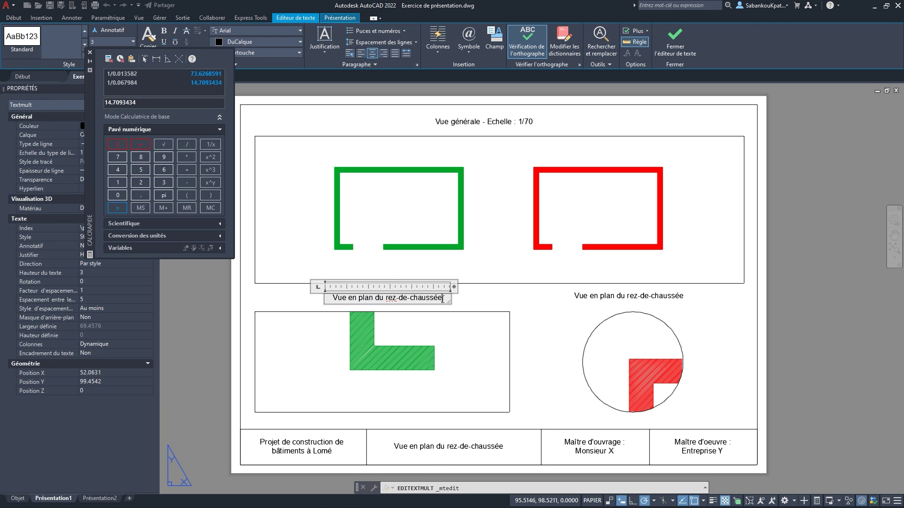
text(Déta)
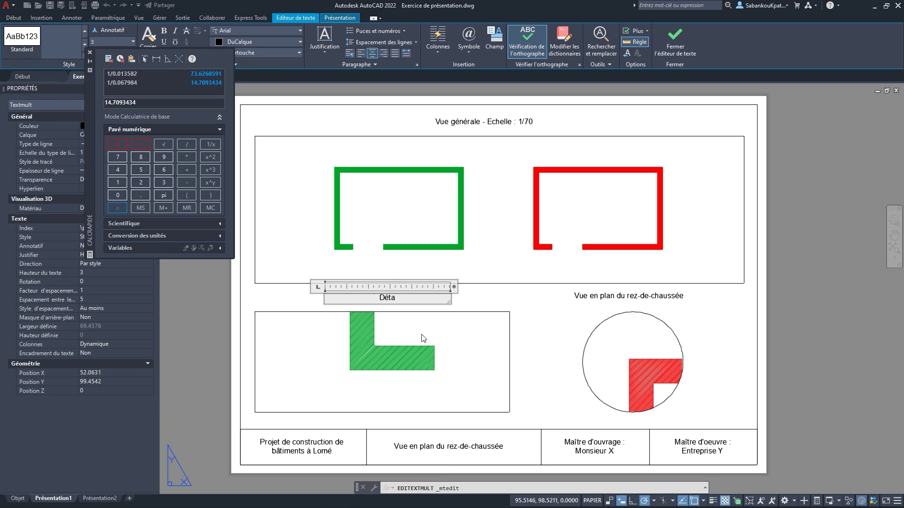
text(il 1 - Echelle)
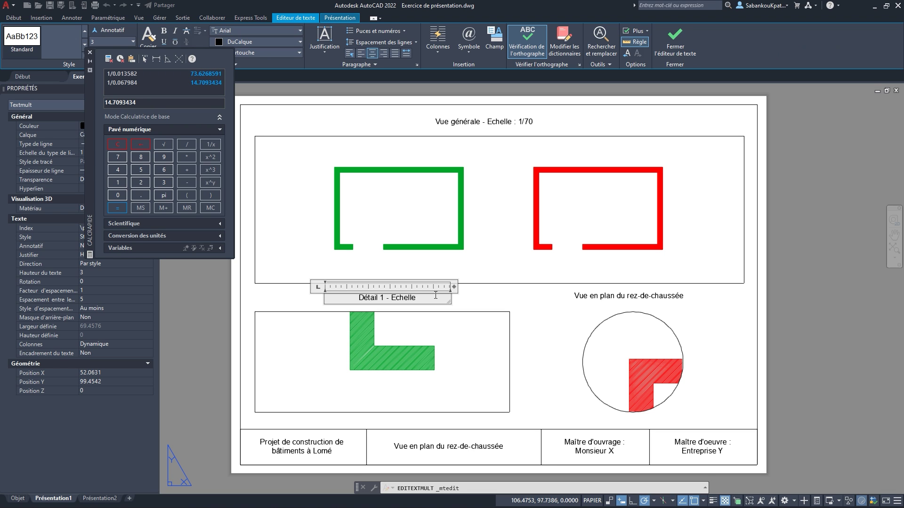
text( : 1/15)
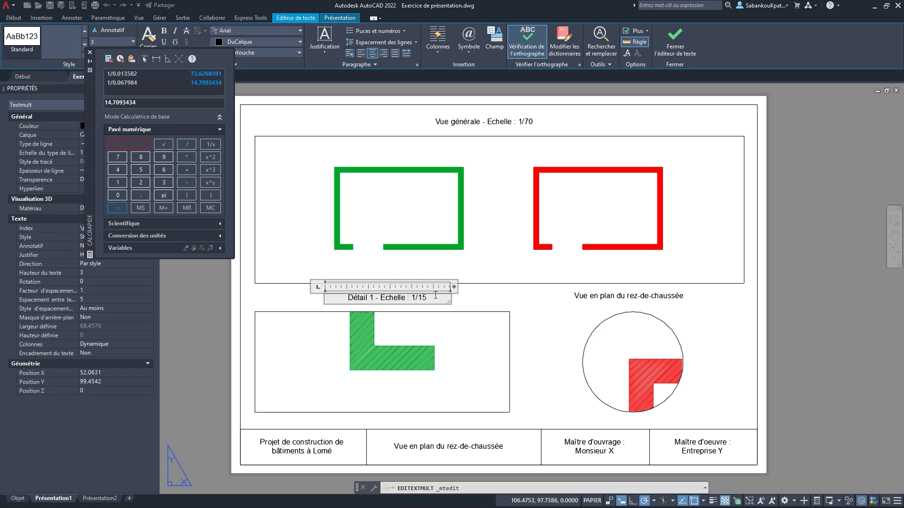
click(725, 316)
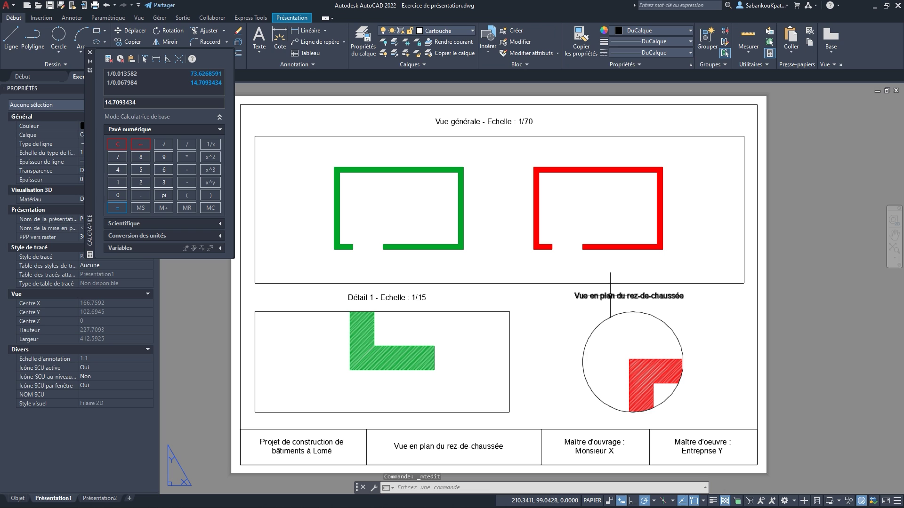
Replace the text above the circular viewport with "Détail 2 - Echelle : 1/15" and close the quick calculator
double_click(612, 295)
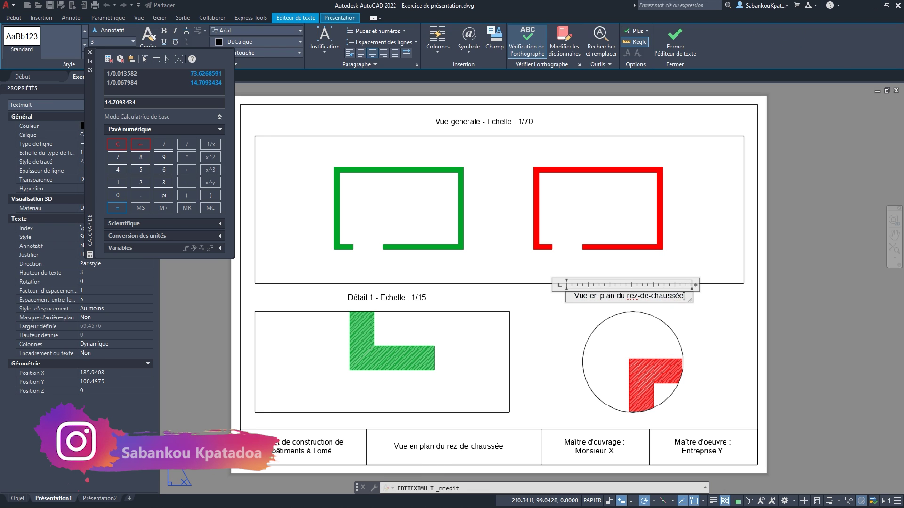
drag(685, 295, 571, 296)
text(Détai)
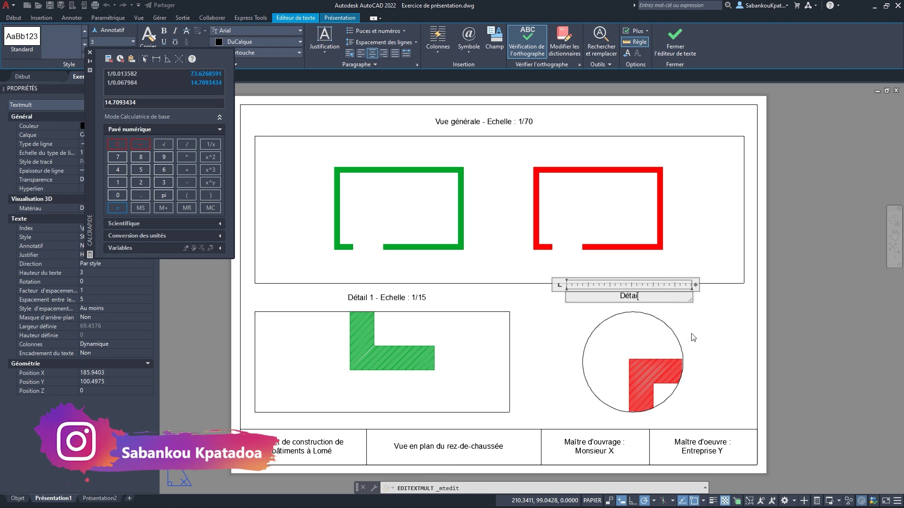
text(l 2 - Echelle : 1/15)
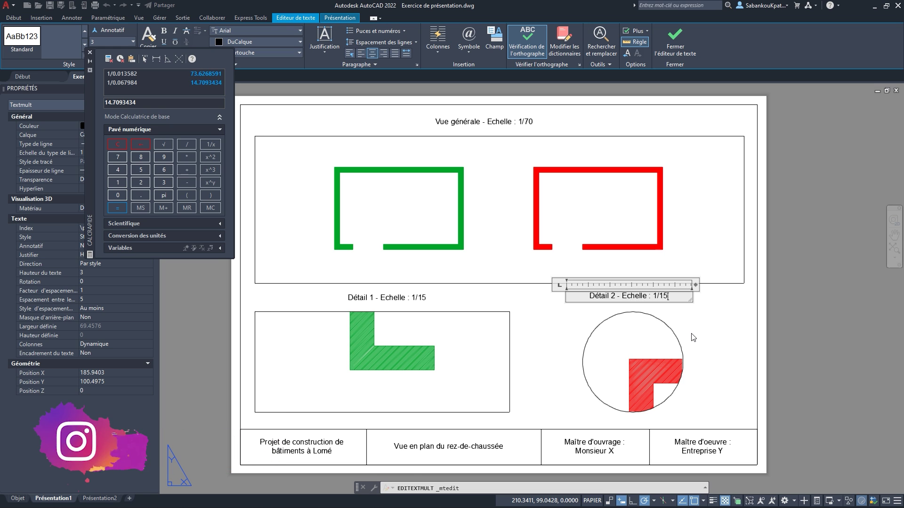
click(693, 337)
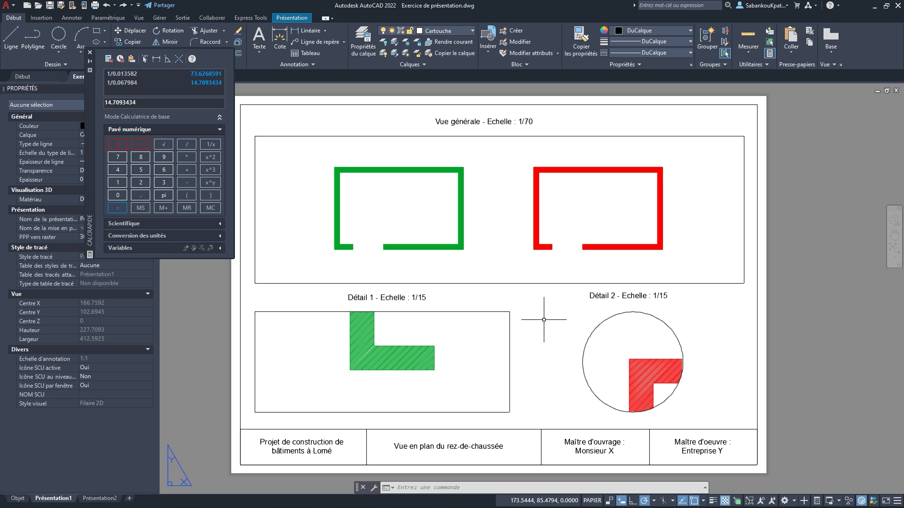
click(89, 53)
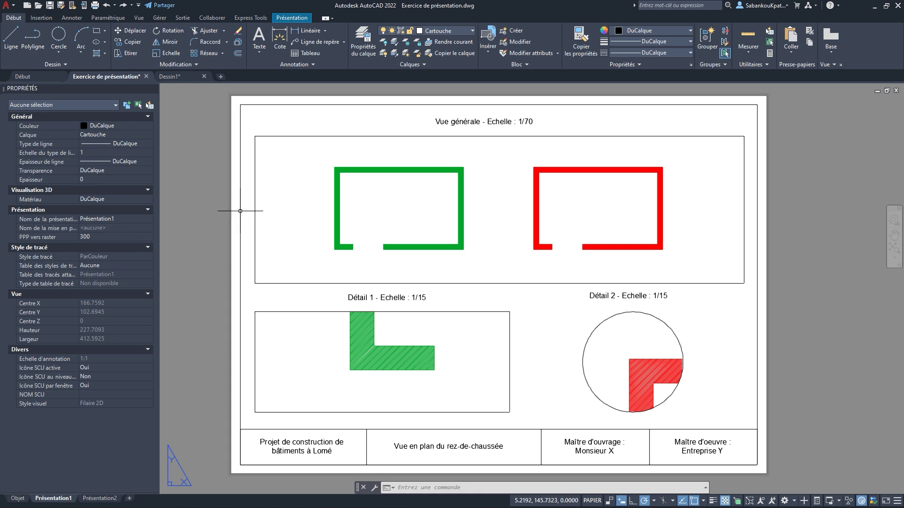
In model space, add a linear dimension above the green plan across its overall width and inspect its text size
click(17, 498)
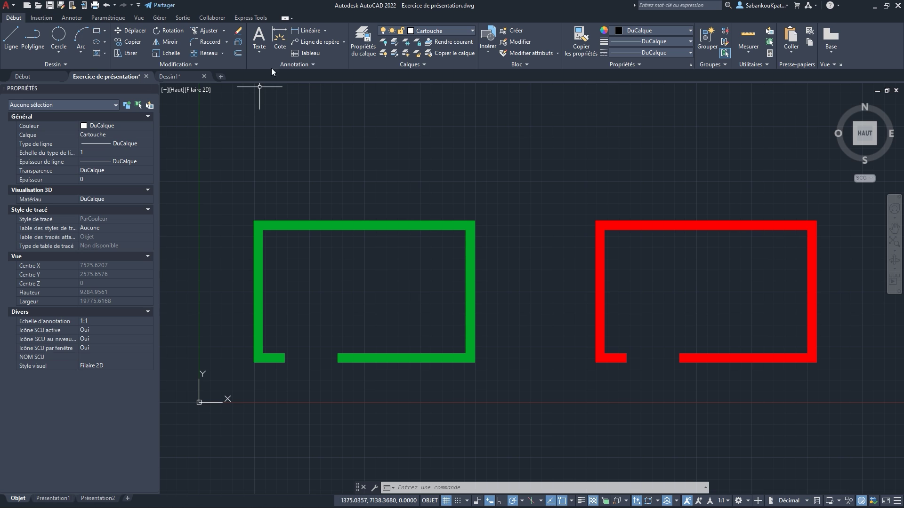
click(315, 31)
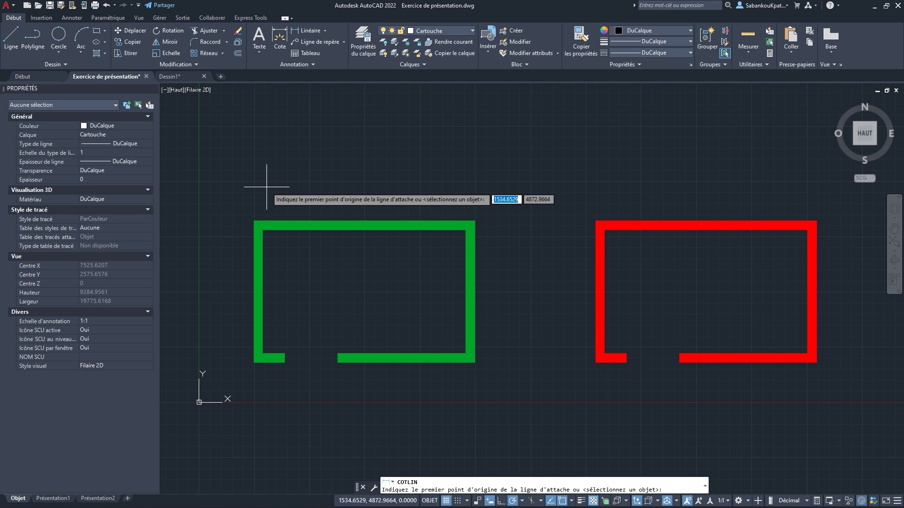
click(254, 221)
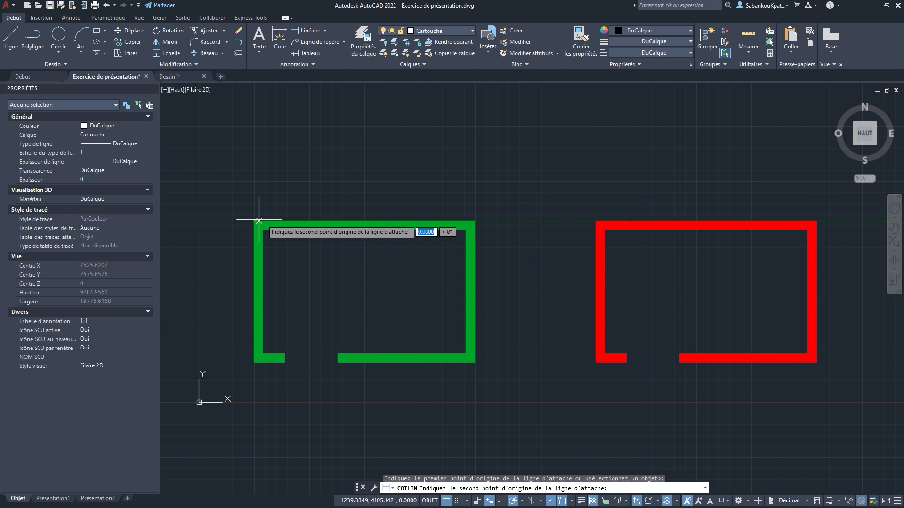
click(474, 221)
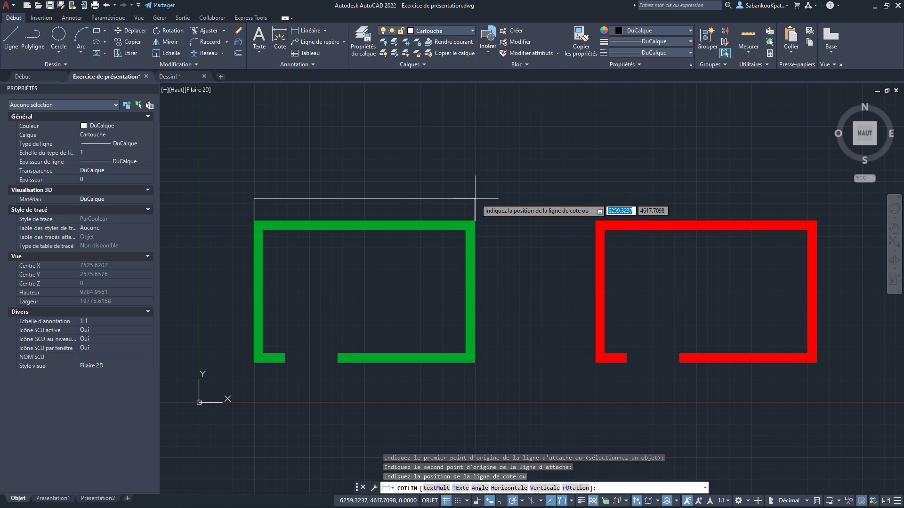
click(471, 199)
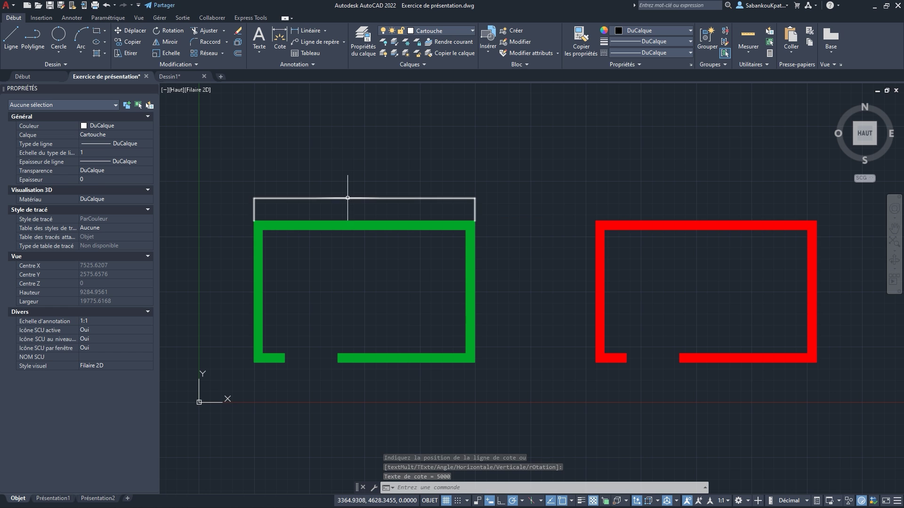
scroll(363, 198, up, 6)
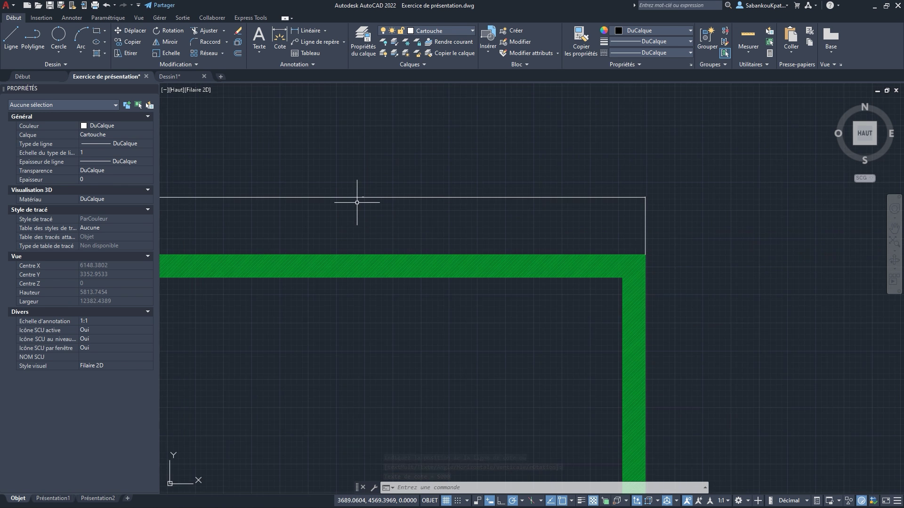
scroll(366, 194, up, 12)
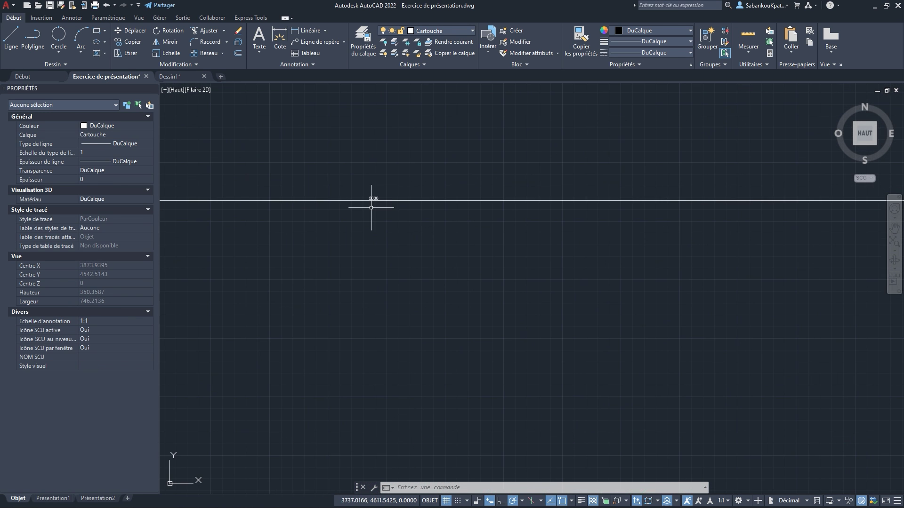
scroll(376, 184, up, 4)
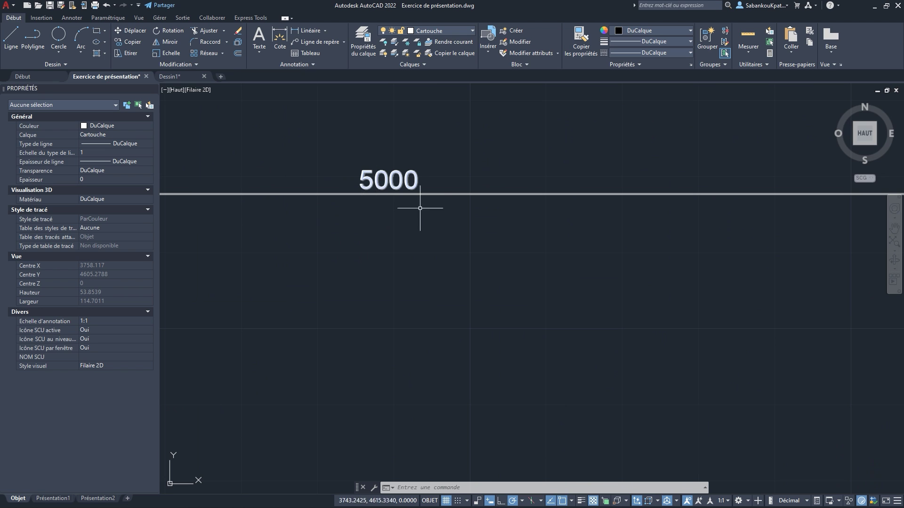
scroll(396, 183, down, 16)
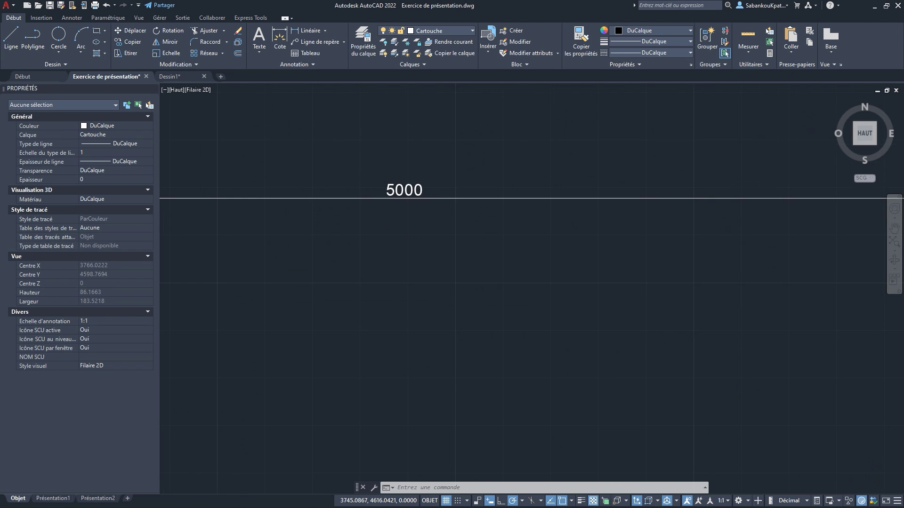
scroll(447, 210, down, 6)
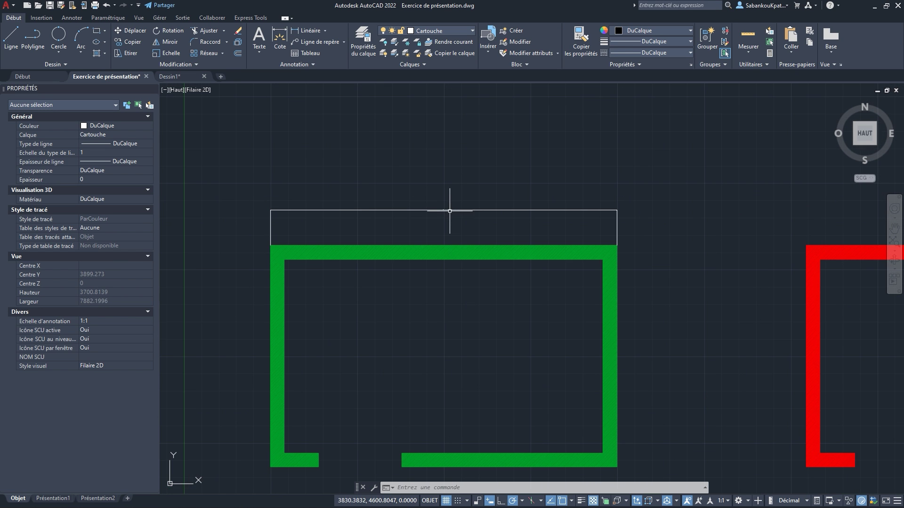
middle_drag(494, 216, 474, 207)
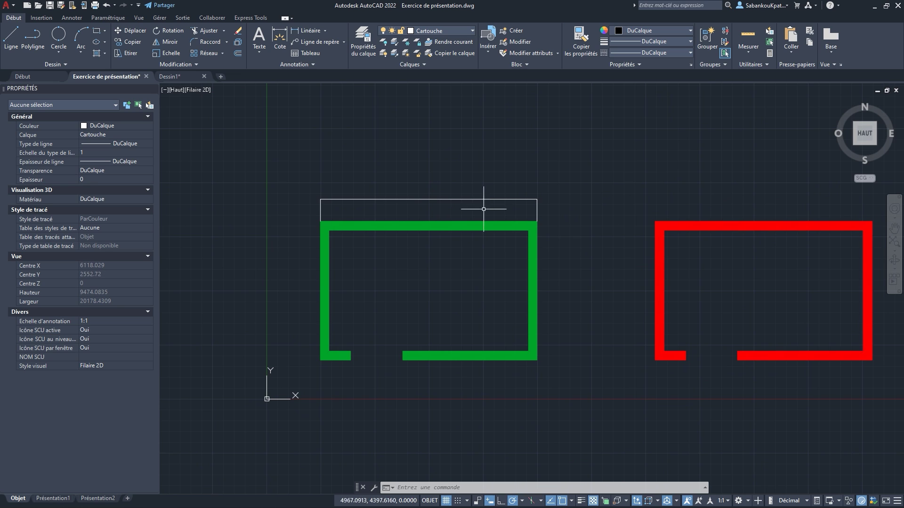
Add a vertical linear dimension beside the green plan's outer left wall, then check both dimensions in Présentation1 and return to model space
click(309, 32)
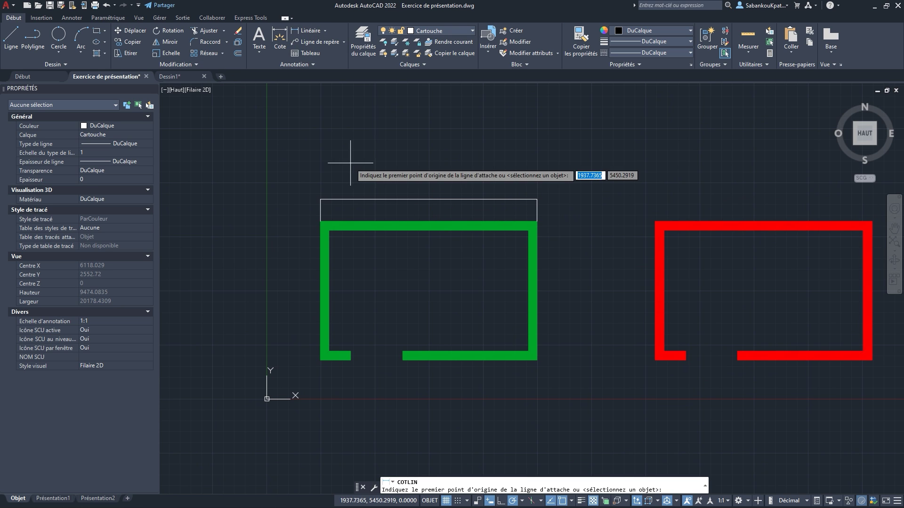
click(320, 360)
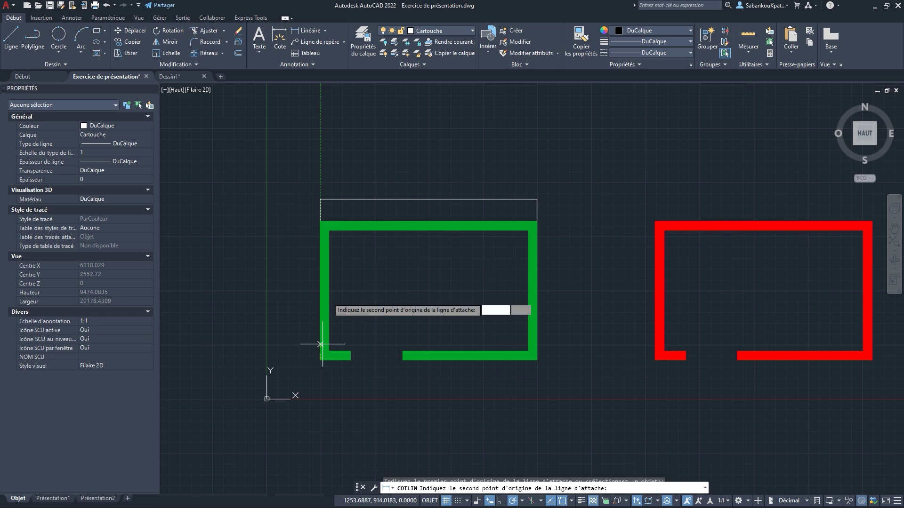
click(320, 222)
click(303, 222)
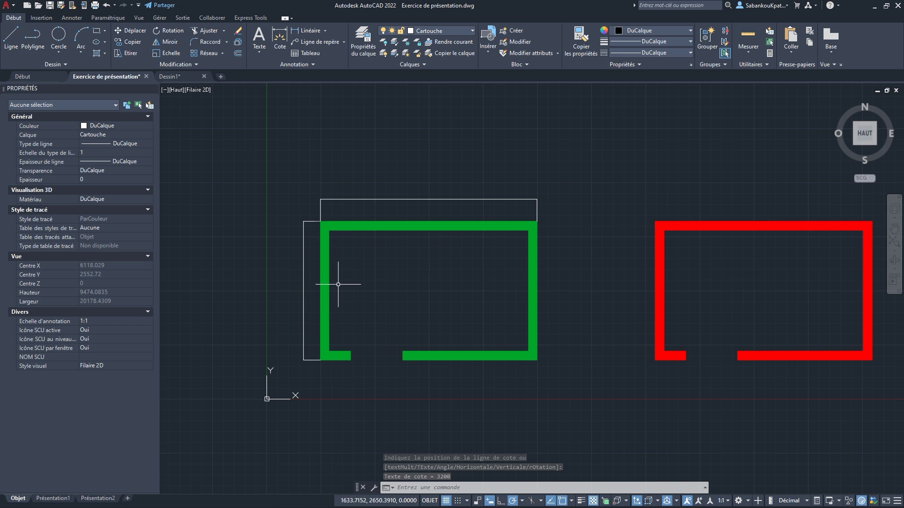
scroll(316, 273, up, 10)
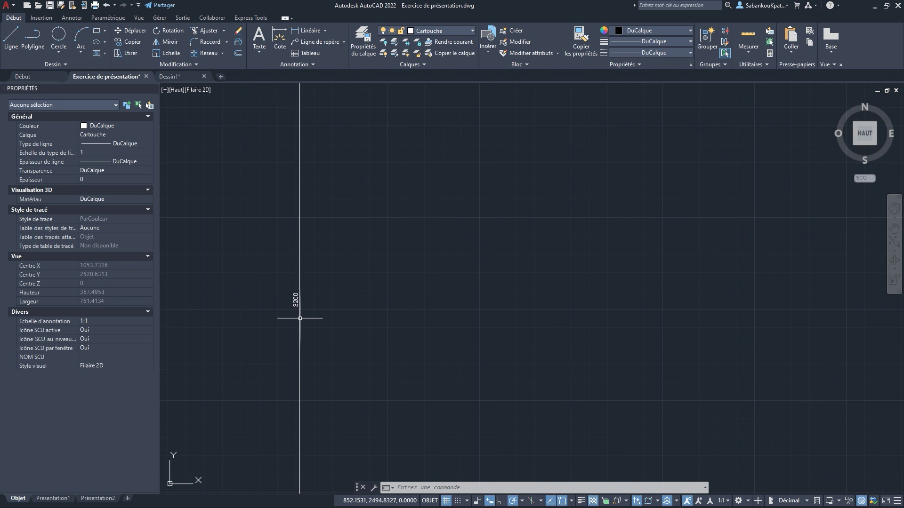
scroll(299, 309, down, 4)
scroll(369, 307, down, 2)
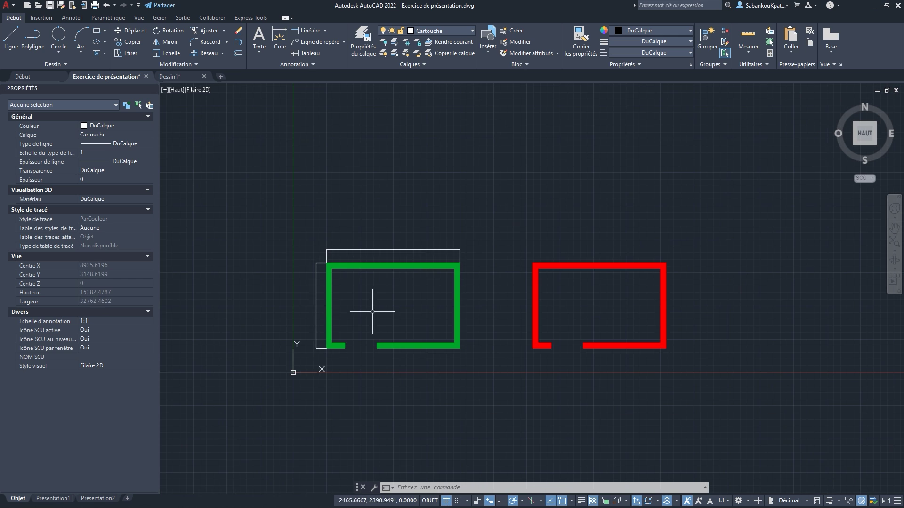
scroll(400, 317, up, 2)
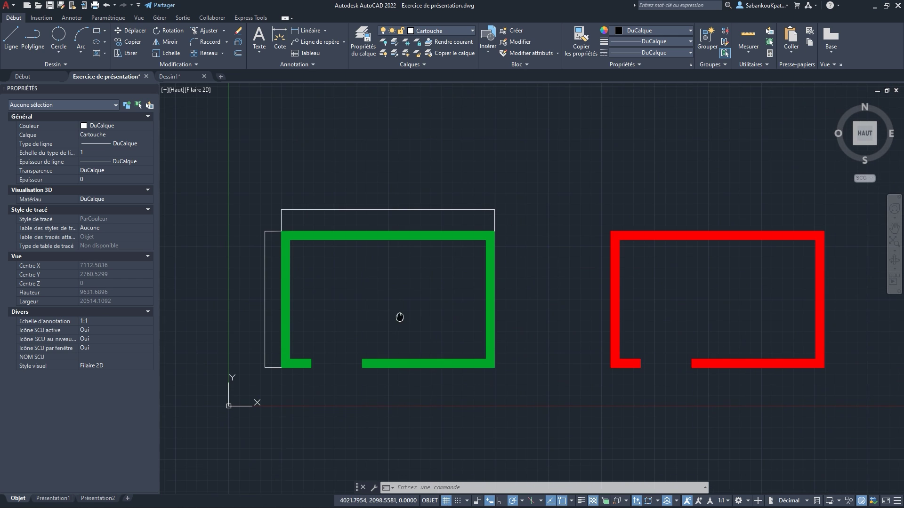
click(53, 498)
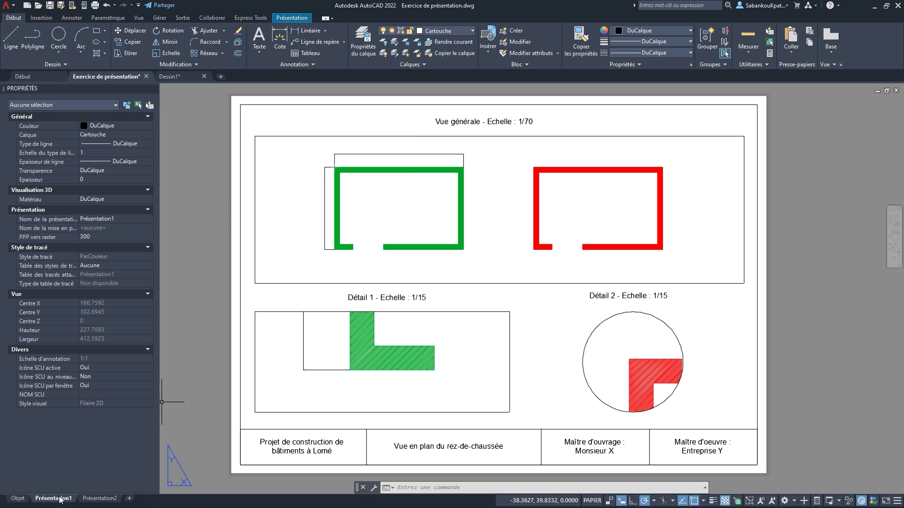
click(17, 499)
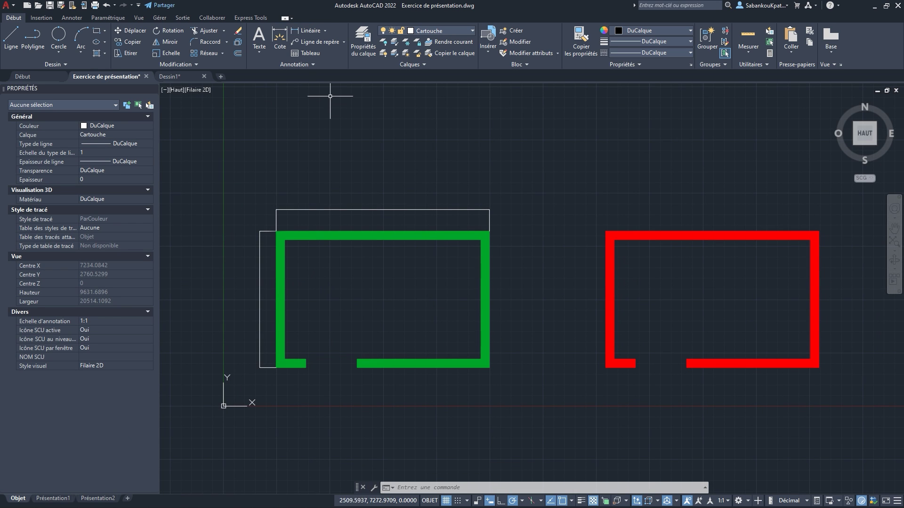
Set the current dimension style to Annotatif
click(307, 65)
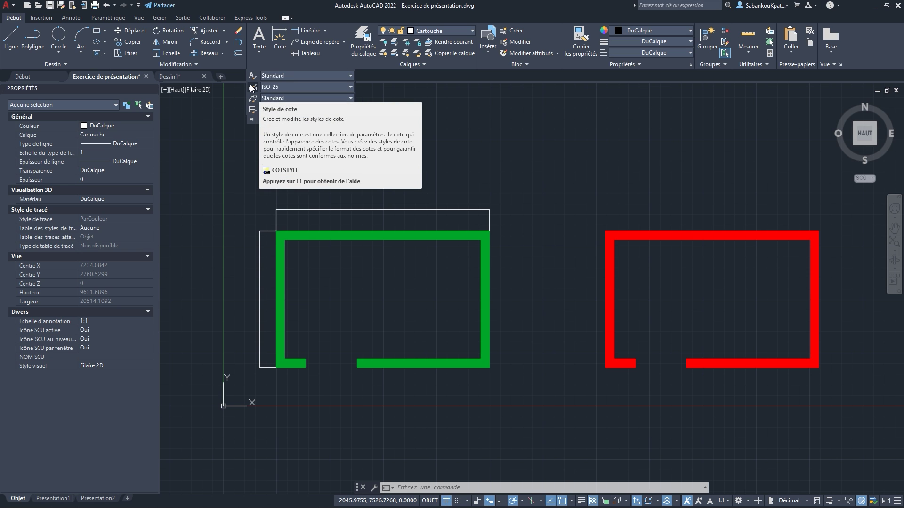
click(282, 87)
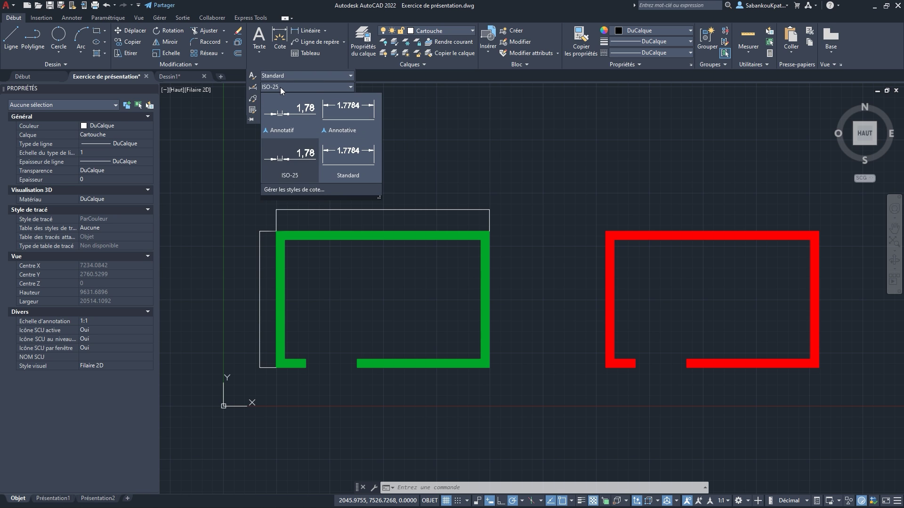
click(285, 121)
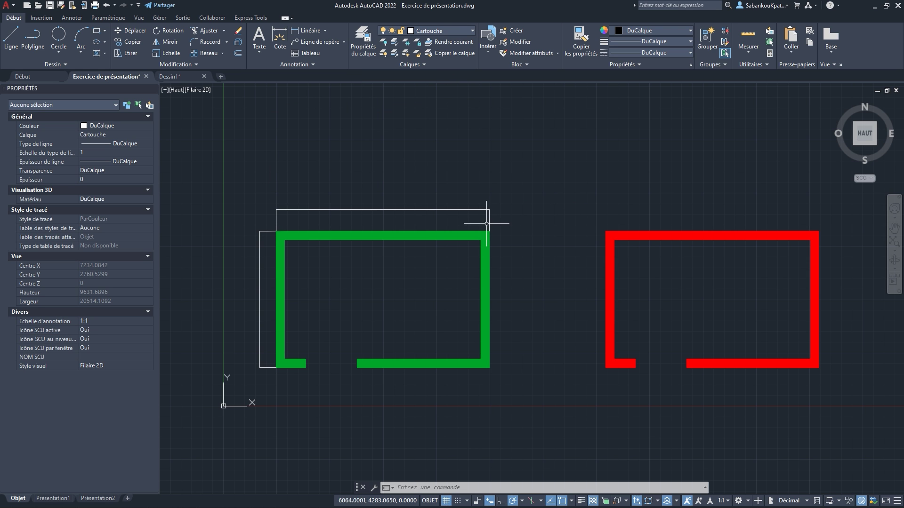
Delete the horizontal and vertical dimensions around the green plan in model space
click(500, 219)
click(464, 194)
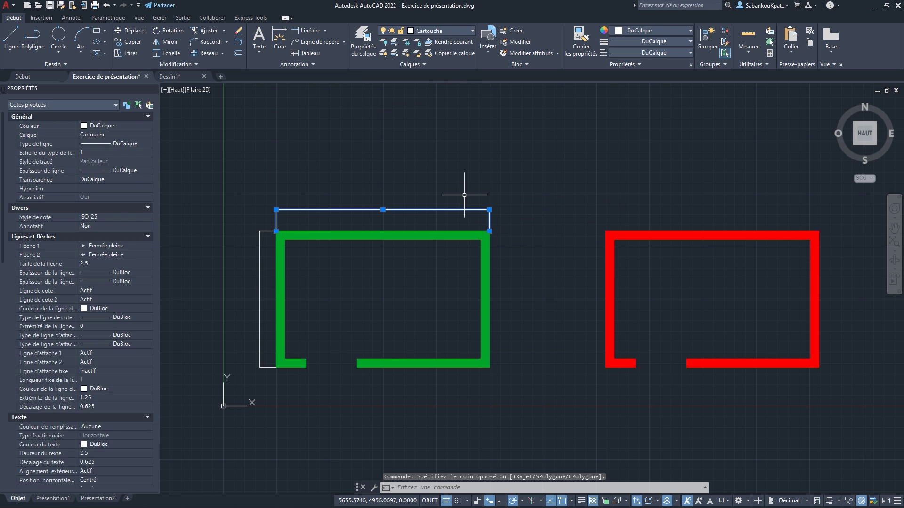
key(Delete)
click(269, 221)
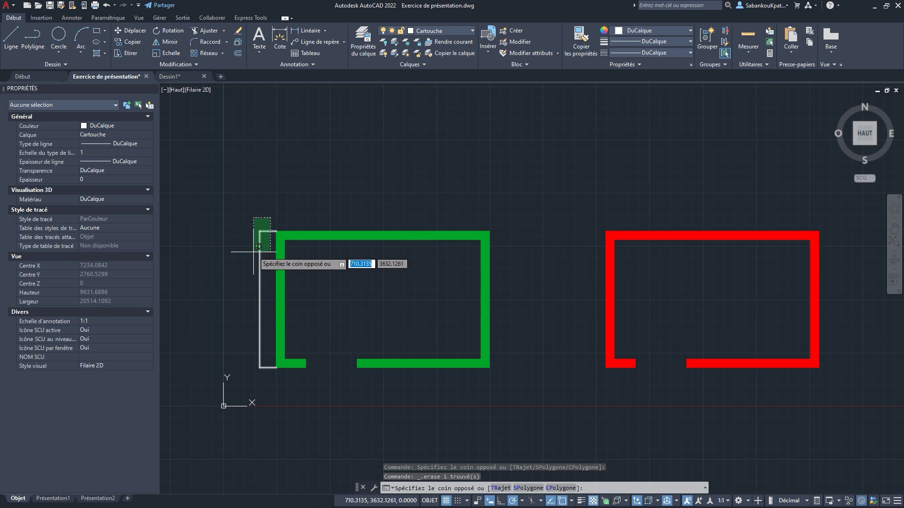
click(253, 257)
key(Delete)
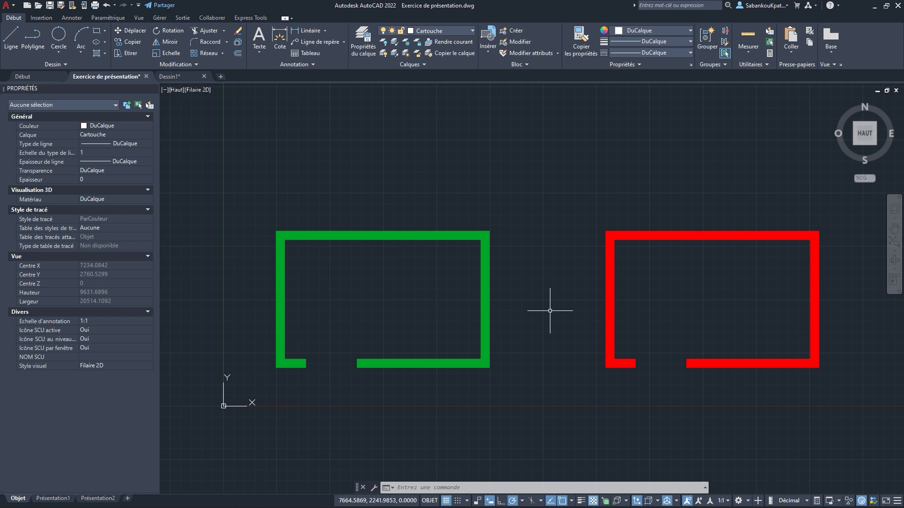
Check the general view's scale in Présentation1, return to model space and set the annotation scale to 1:70
click(53, 498)
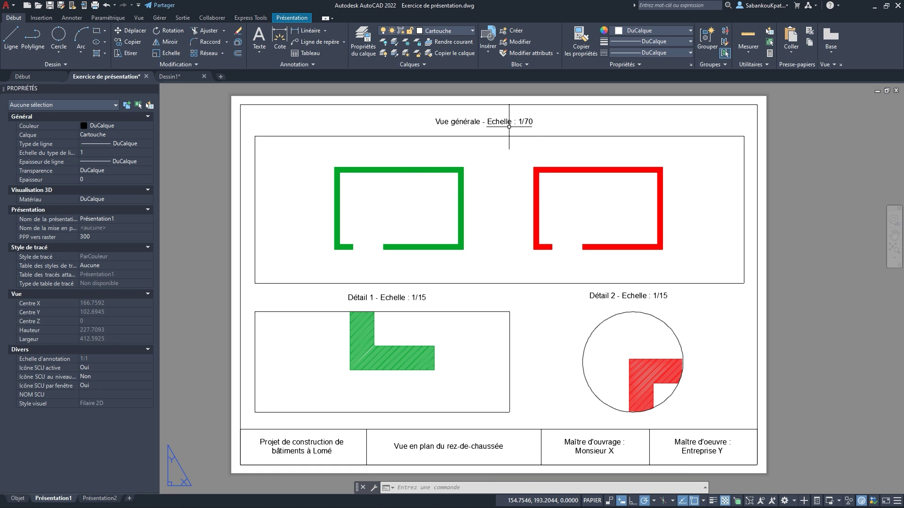
click(19, 499)
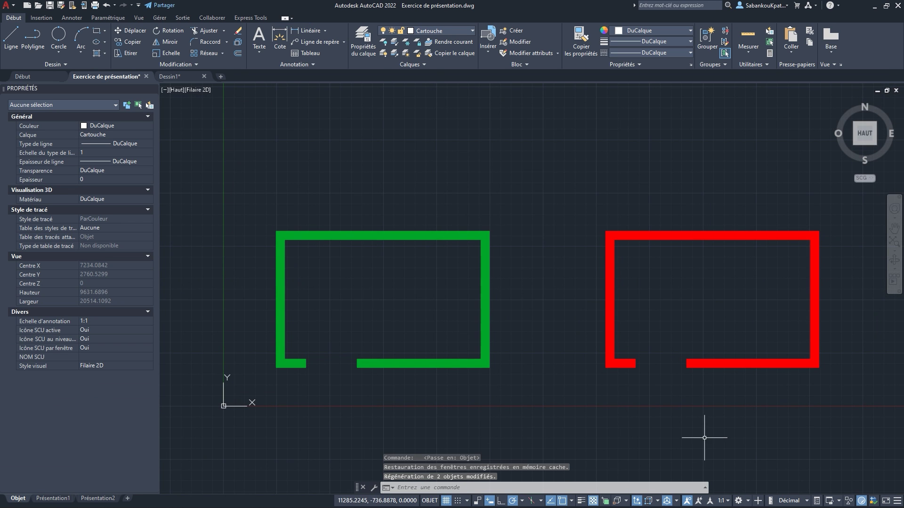
click(722, 501)
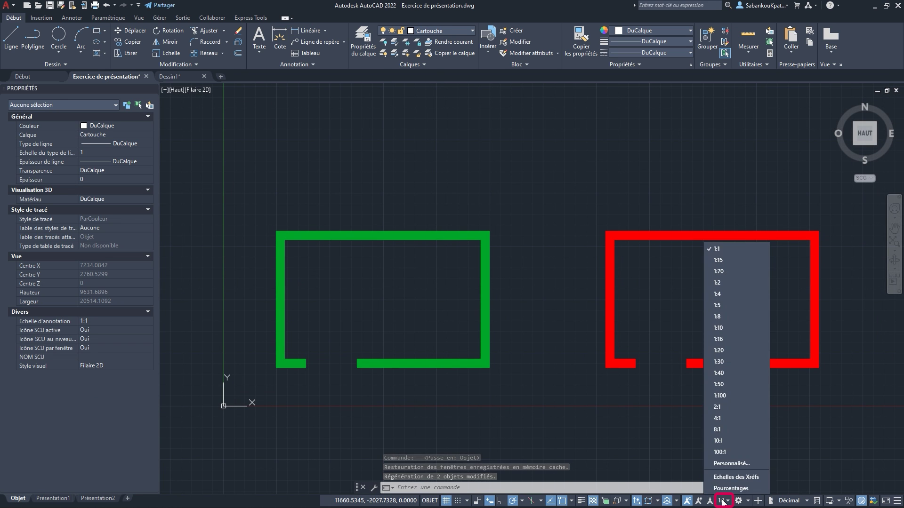
click(720, 272)
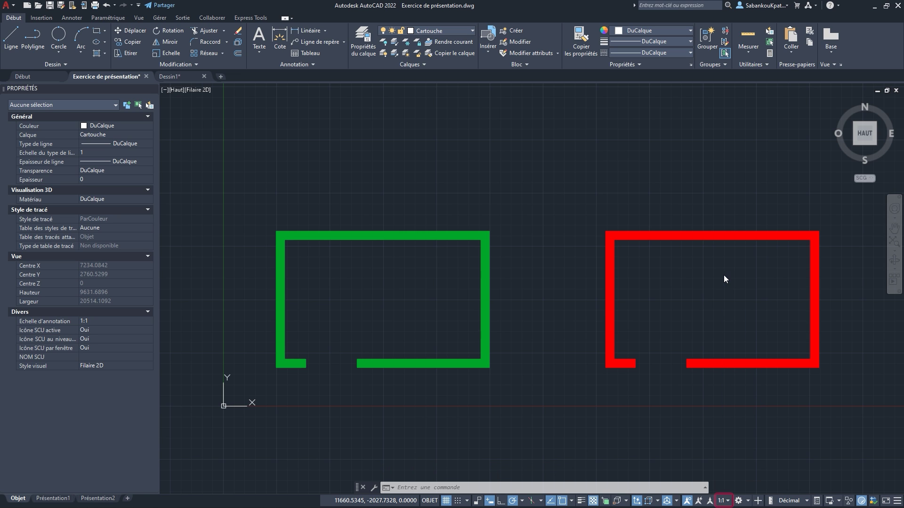
Add a horizontal linear dimension above the green plan, spanning its overall outer width
click(309, 31)
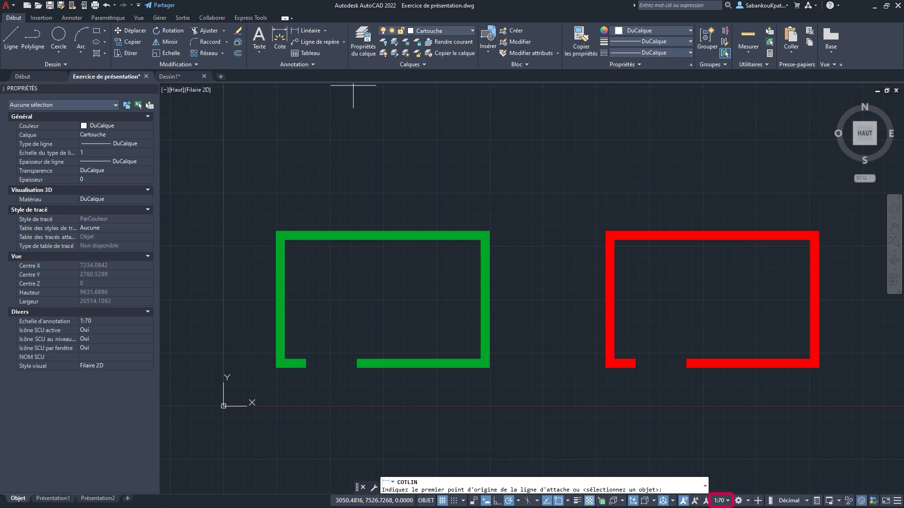
click(276, 231)
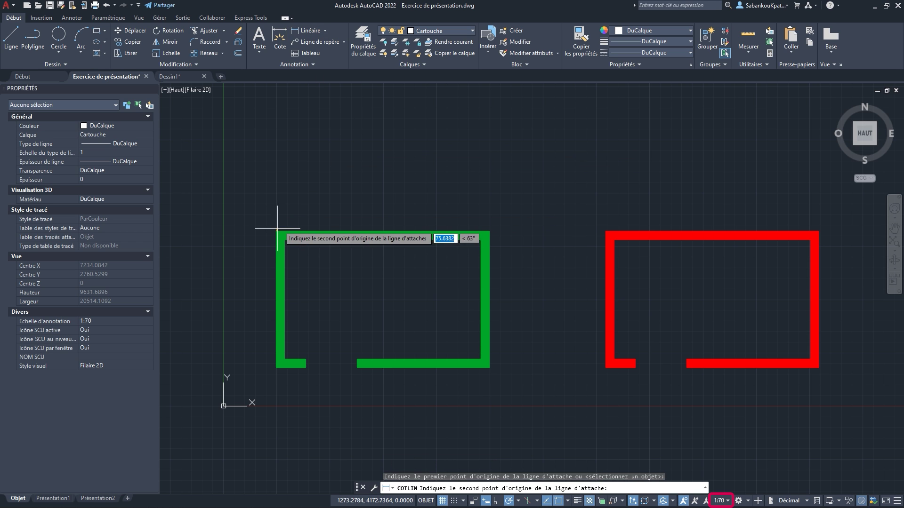
click(490, 231)
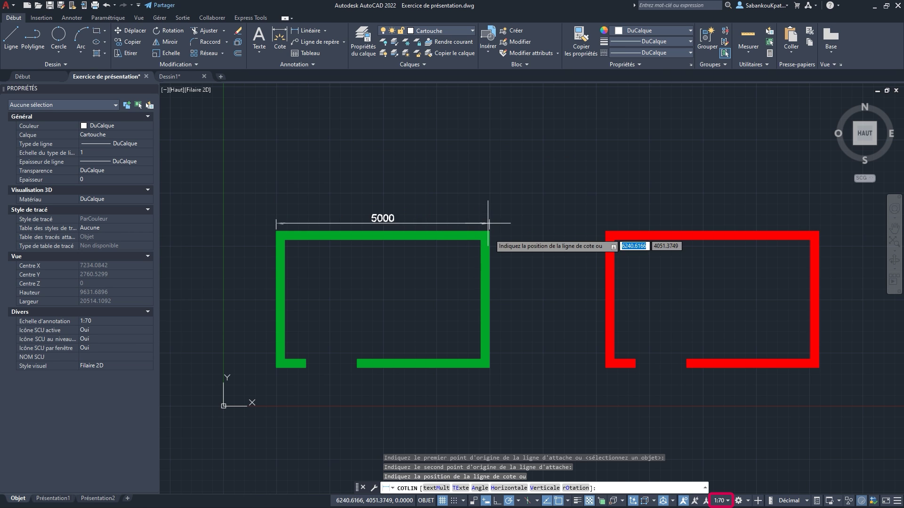
click(482, 200)
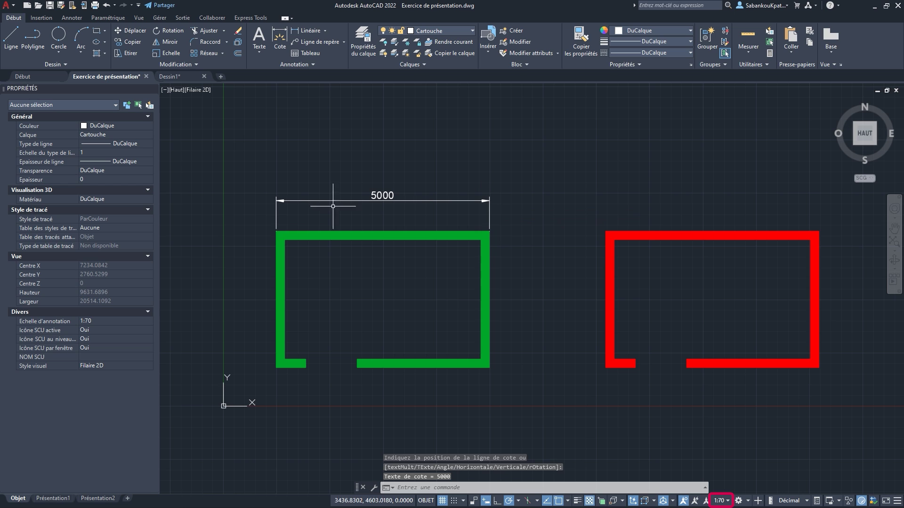
Add a vertical linear dimension along the green plan's outer left side and check the dimensions in Présentation1 before returning to model space
click(306, 30)
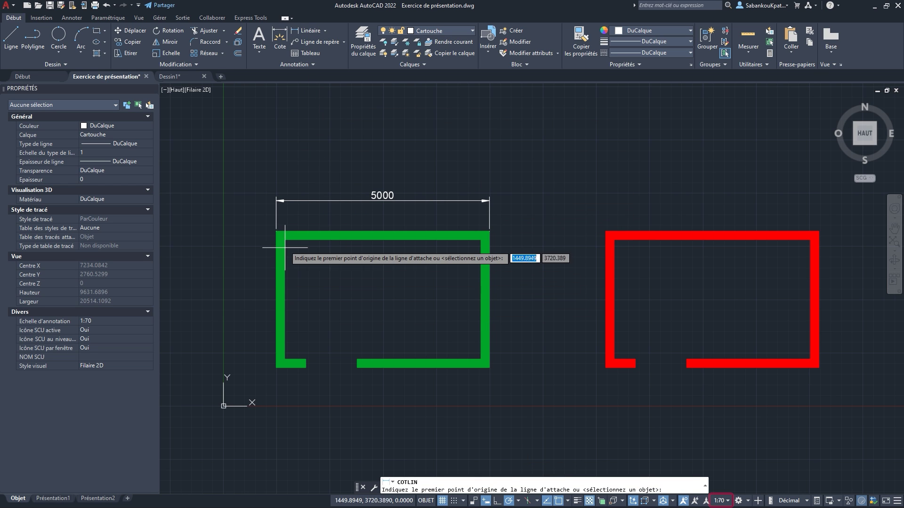
click(277, 232)
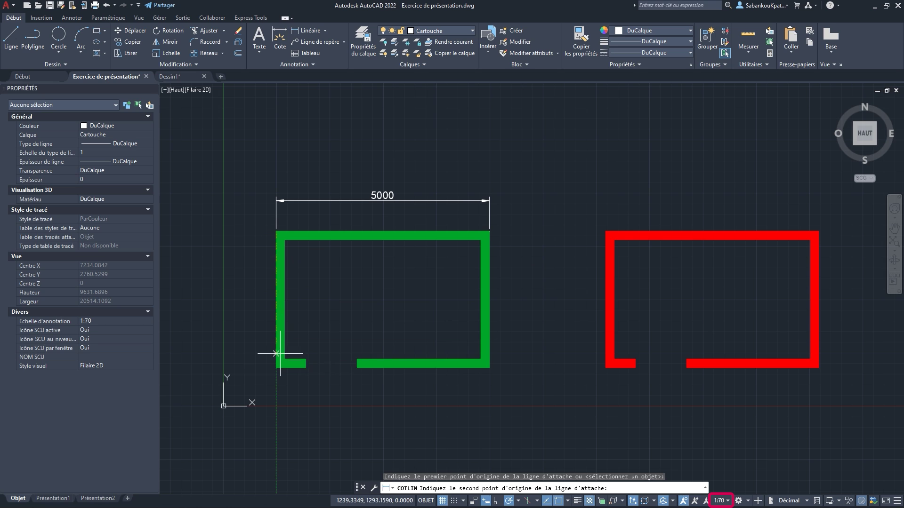
click(276, 367)
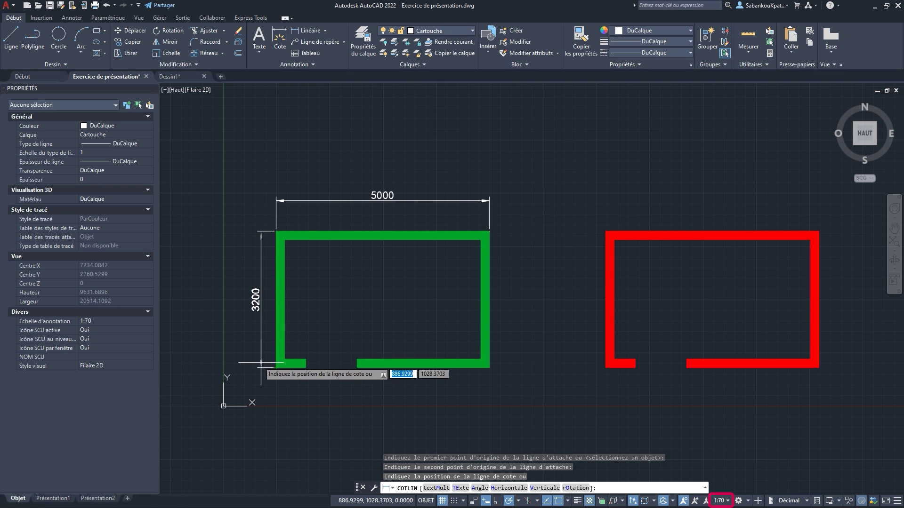
click(252, 345)
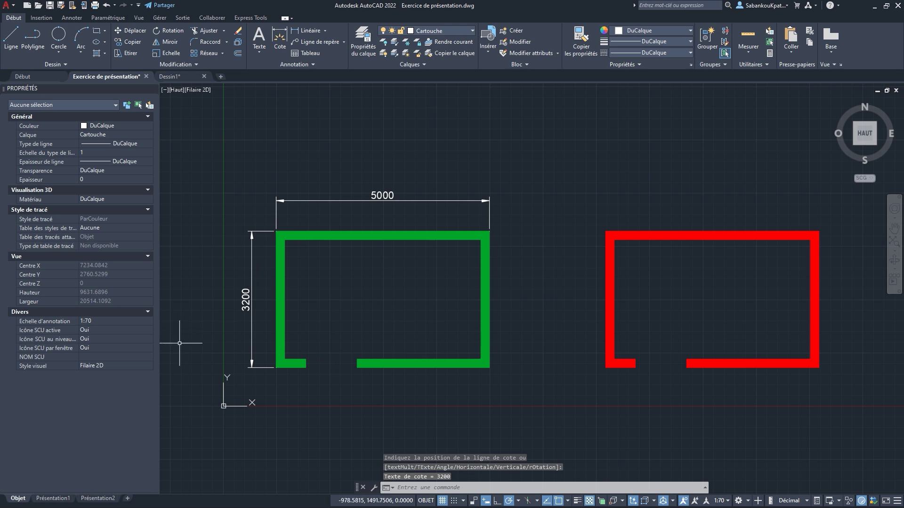
click(53, 498)
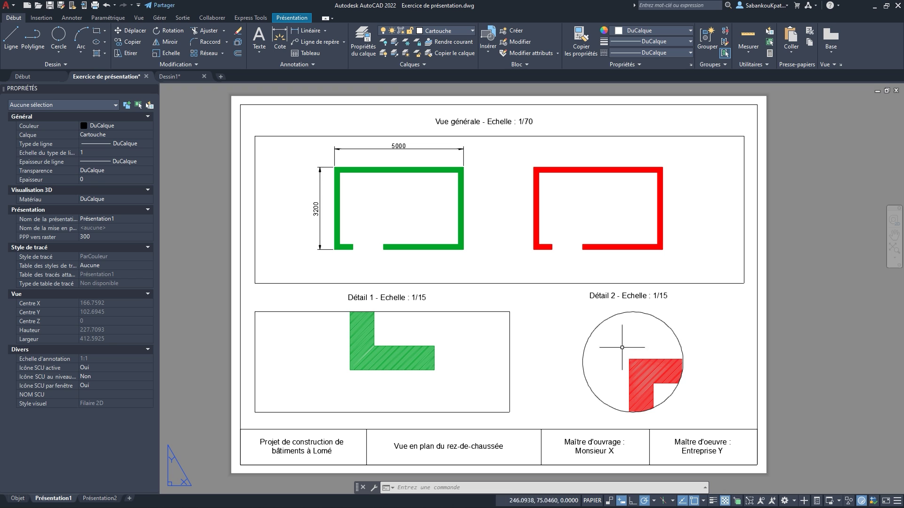
click(20, 499)
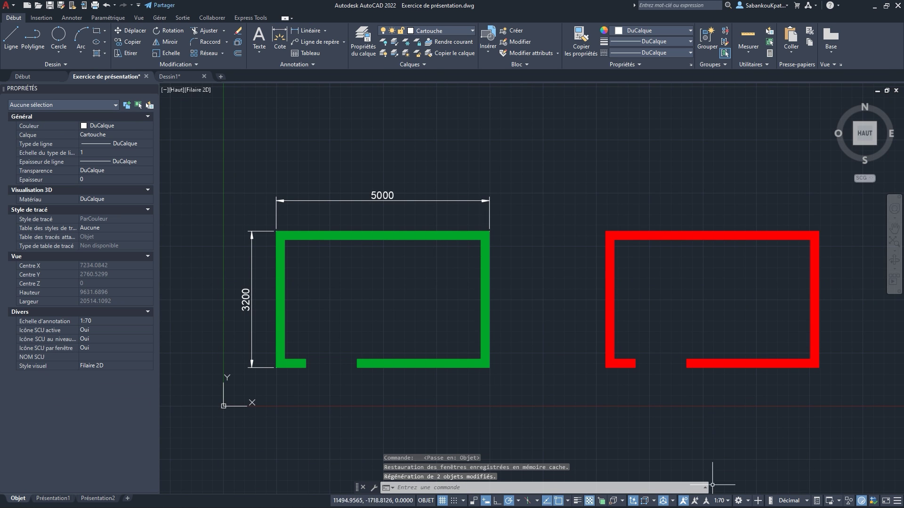
With the annotation scale set to 1:15, add a horizontal linear dimension of the wall thickness below the green plan's lower-left corner
click(724, 501)
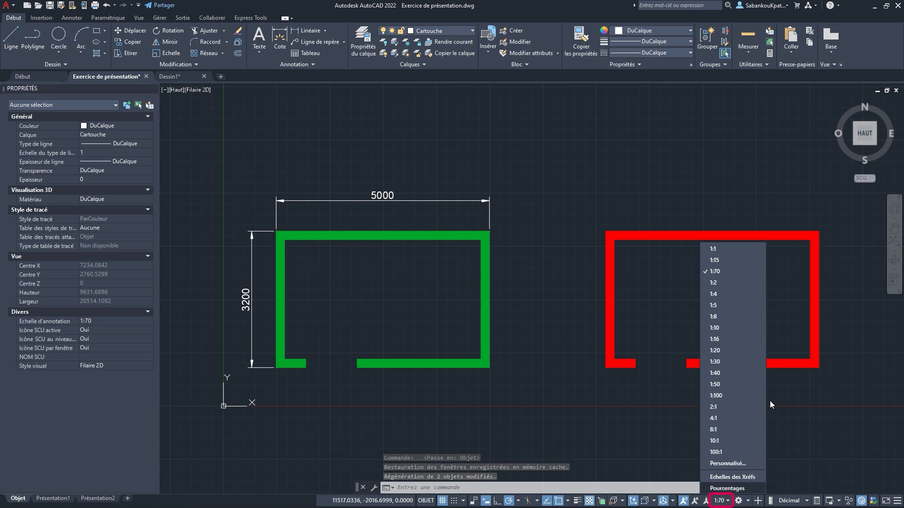
click(730, 261)
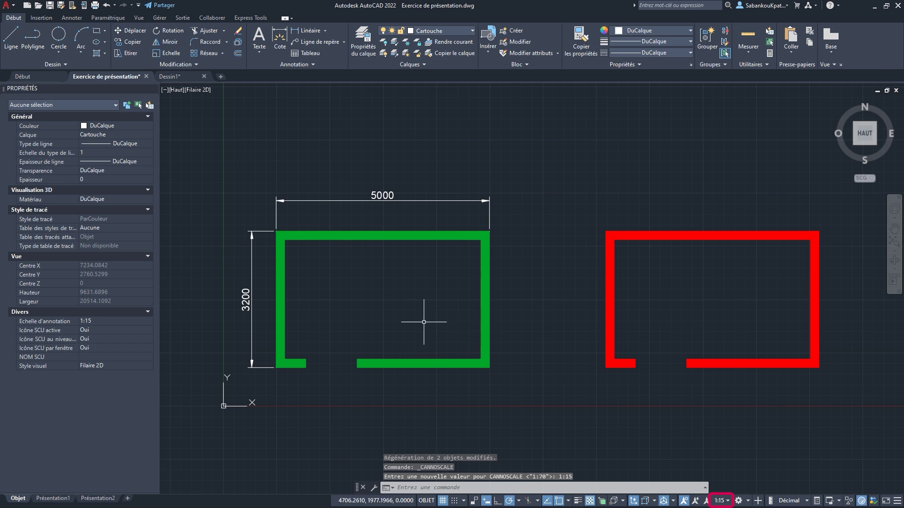
click(307, 32)
middle_drag(314, 319, 324, 311)
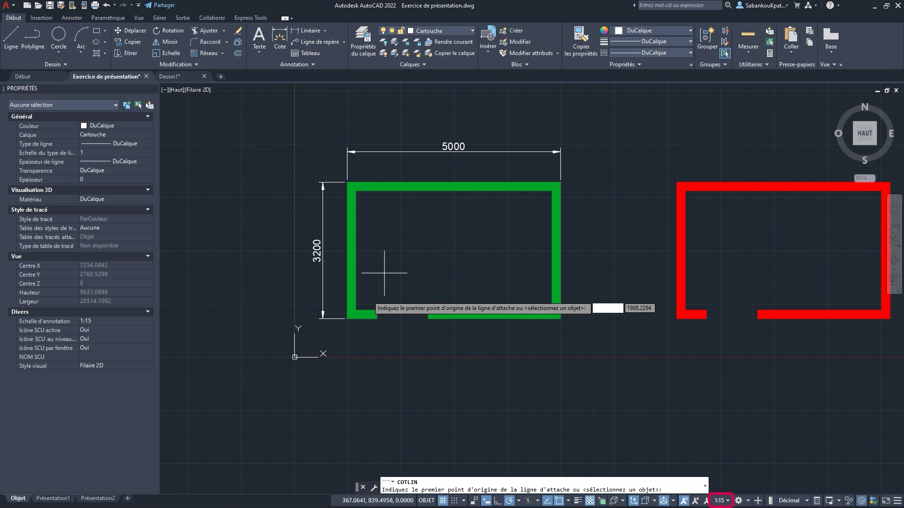
scroll(361, 308, up, 10)
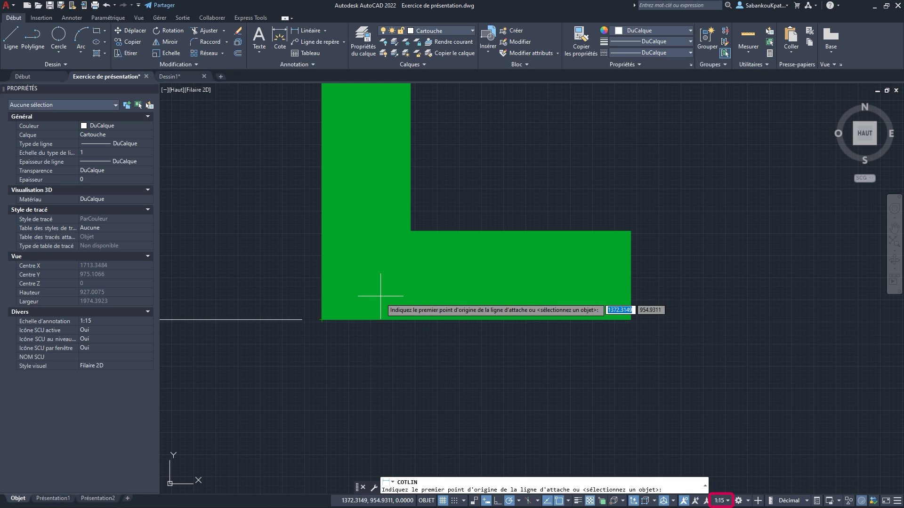
click(321, 319)
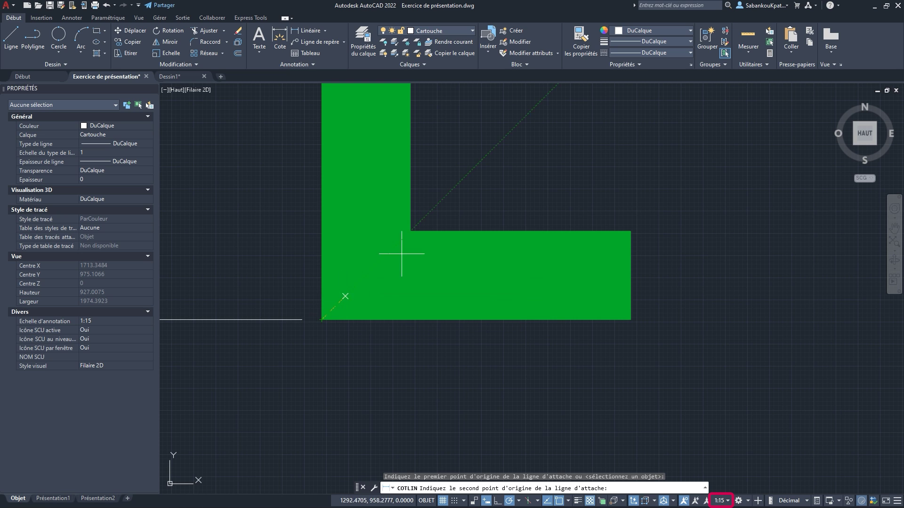
click(410, 231)
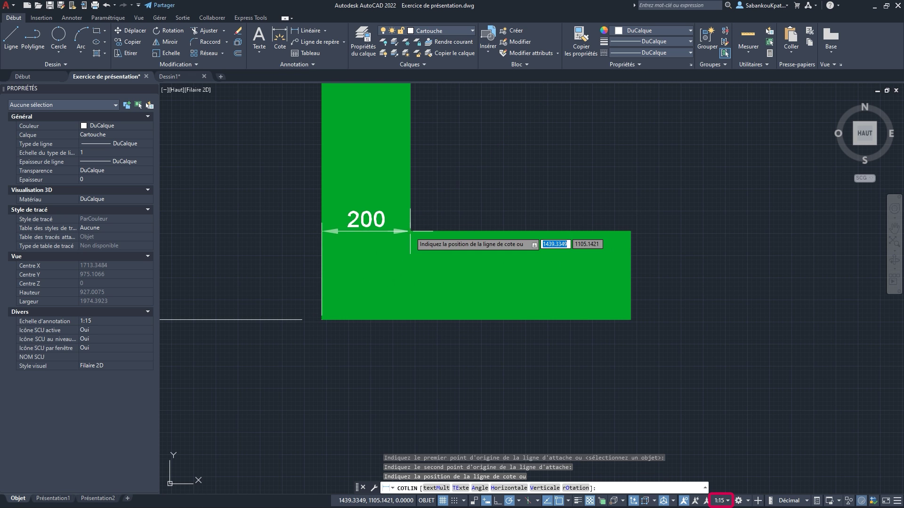
click(375, 408)
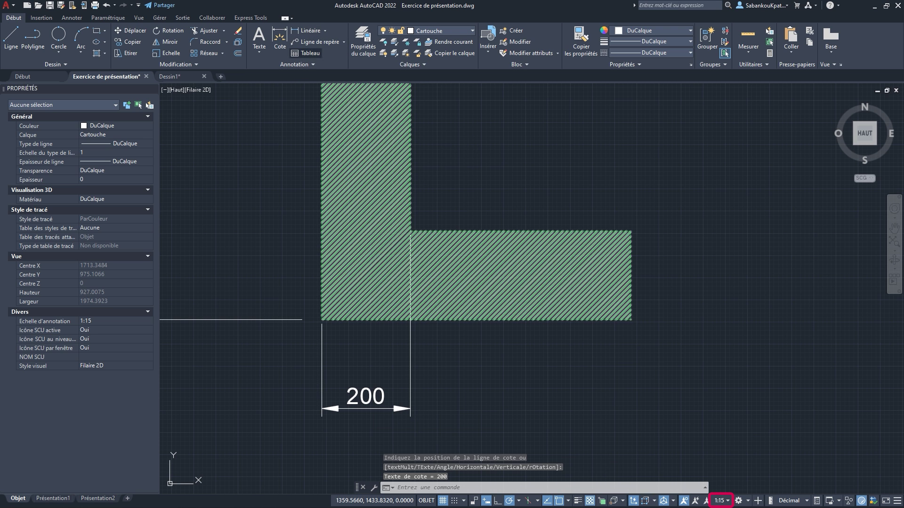
Add a vertical linear dimension of the bottom wall's thickness, placed left of the green plan's lower-left corner
click(307, 30)
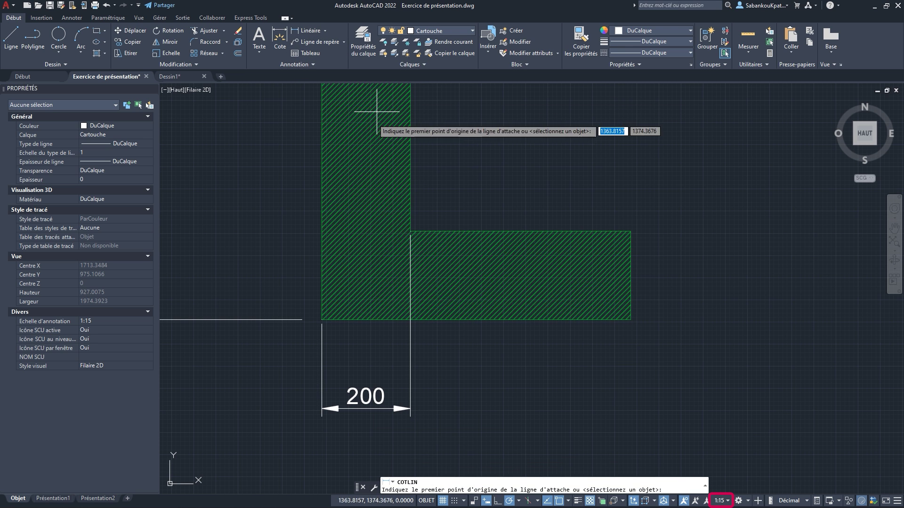
click(321, 320)
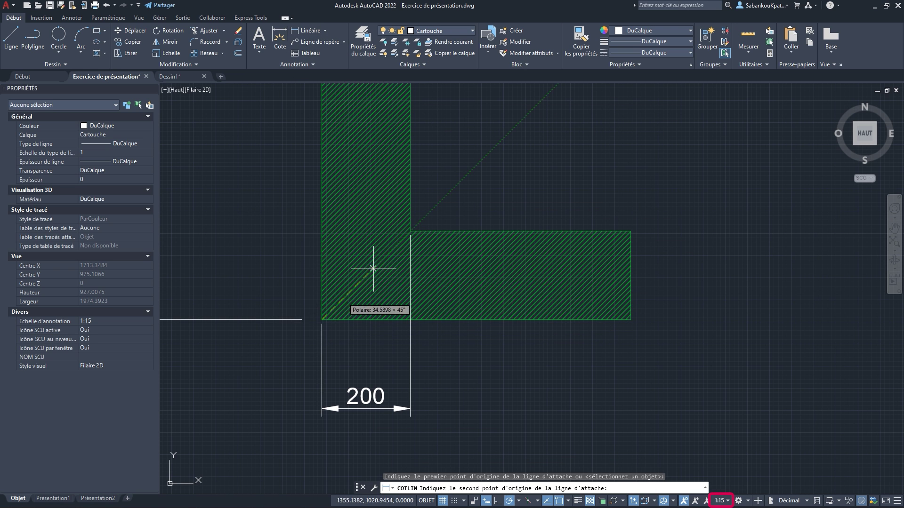
click(410, 231)
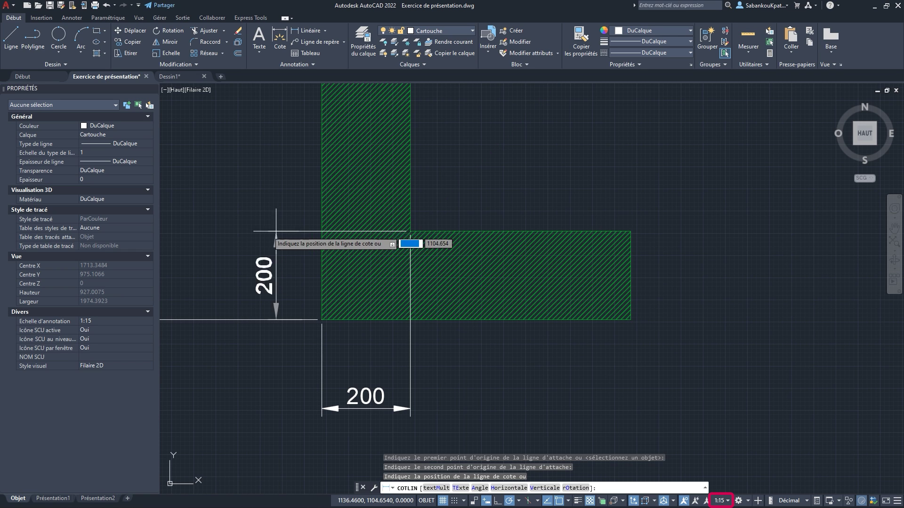
click(230, 239)
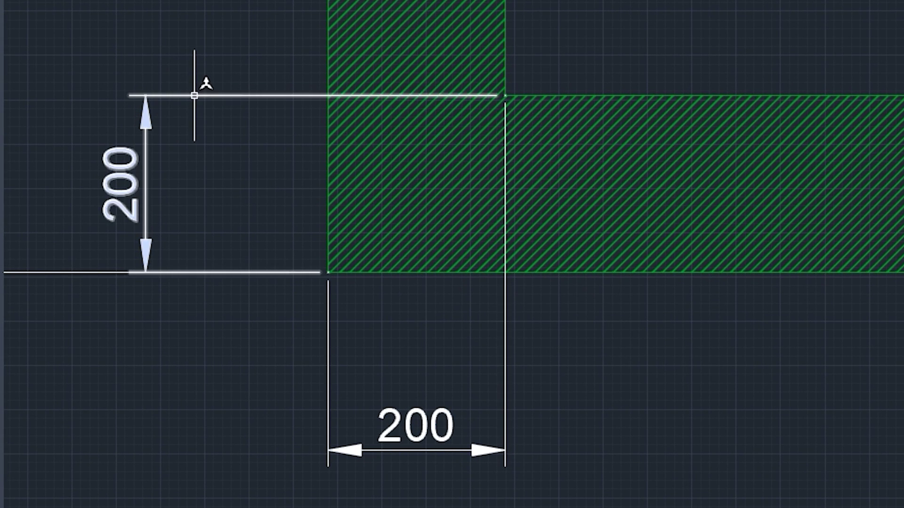
Compare the green plan's overall and corner dimensions in model space with their display in the Présentation1 viewports, and return to model space
click(200, 95)
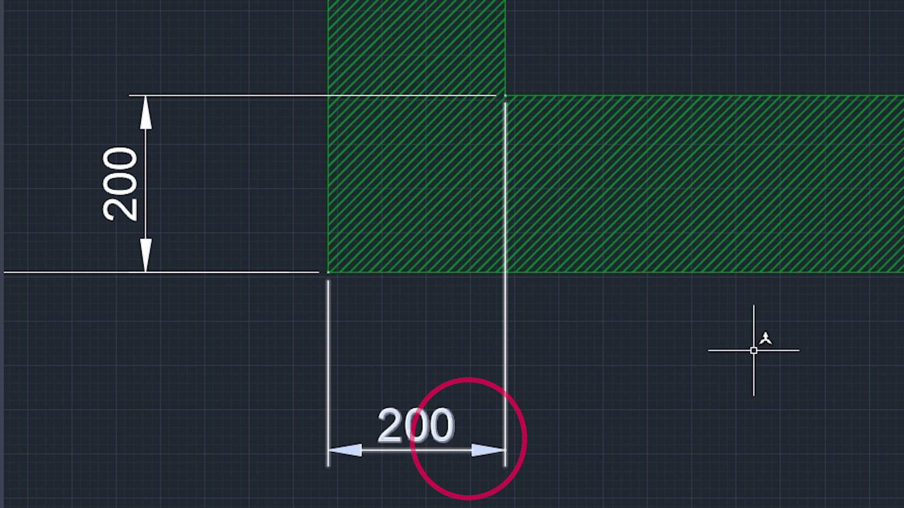
scroll(753, 347, down, 5)
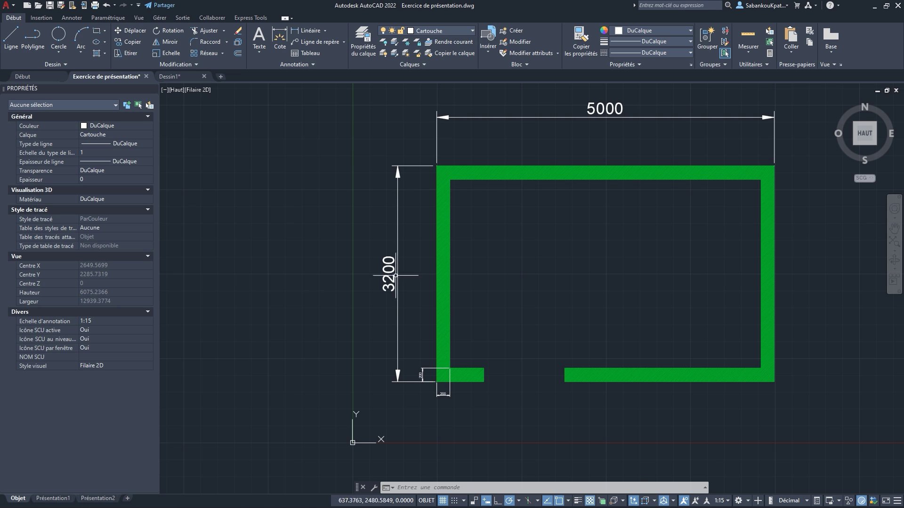
middle_drag(523, 262, 505, 275)
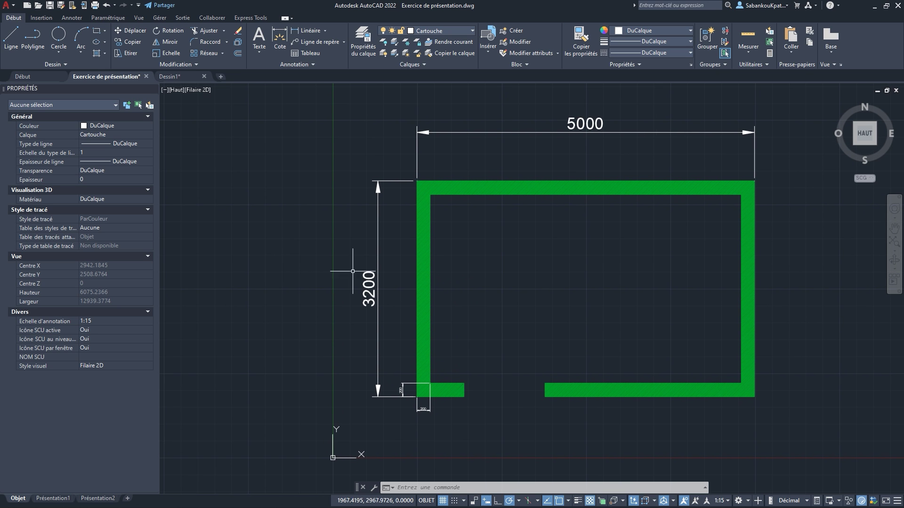
click(54, 498)
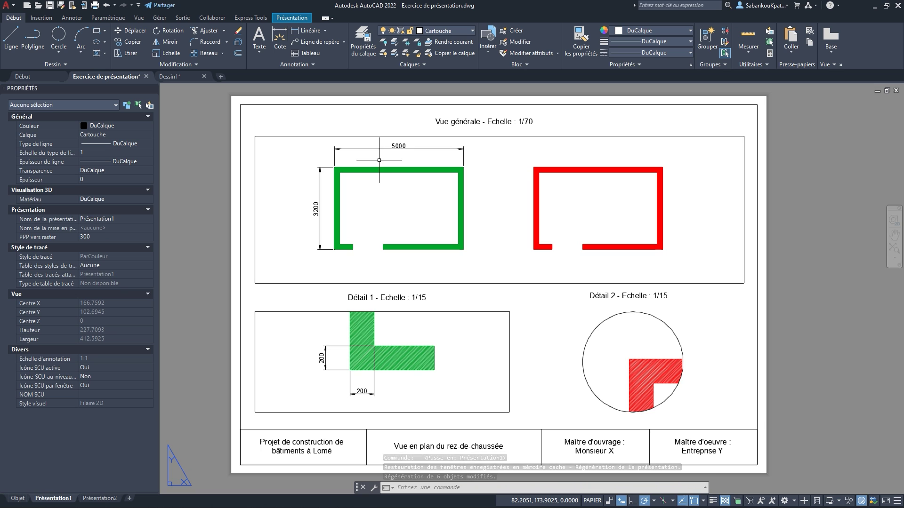
click(25, 498)
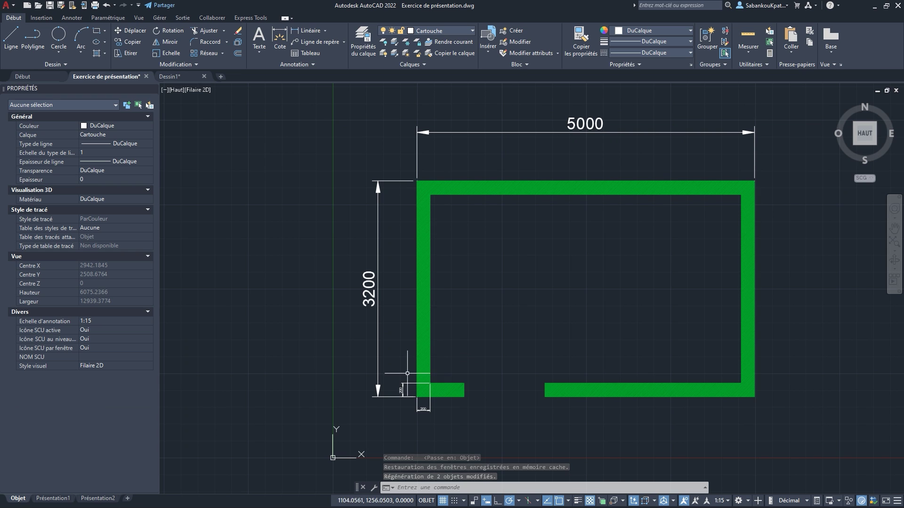
click(67, 498)
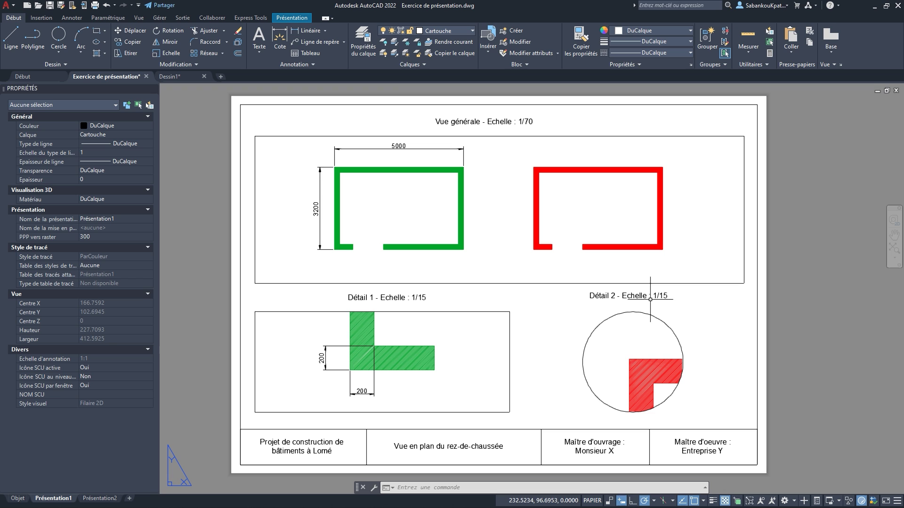
click(17, 498)
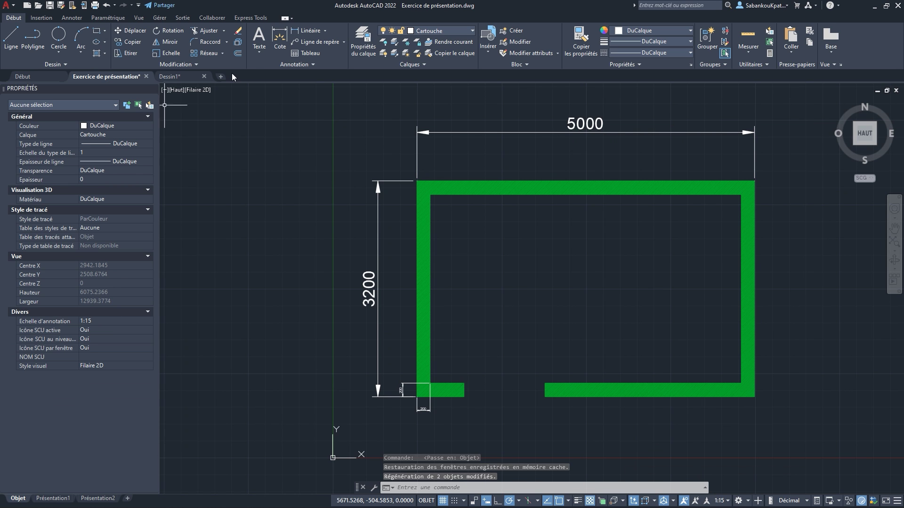
Add a horizontal linear dimension of the left wall's thickness above the red plan's upper-left corner
click(310, 33)
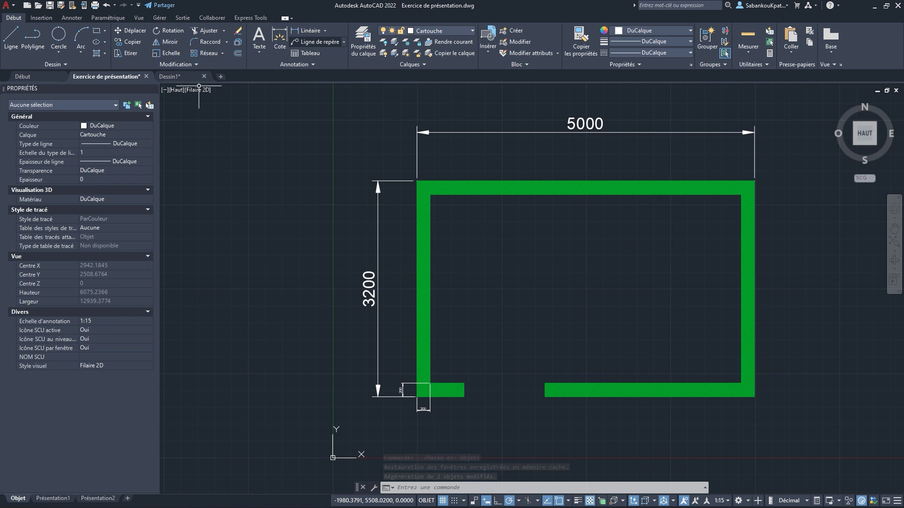
scroll(748, 264, down, 2)
middle_drag(727, 275, 465, 276)
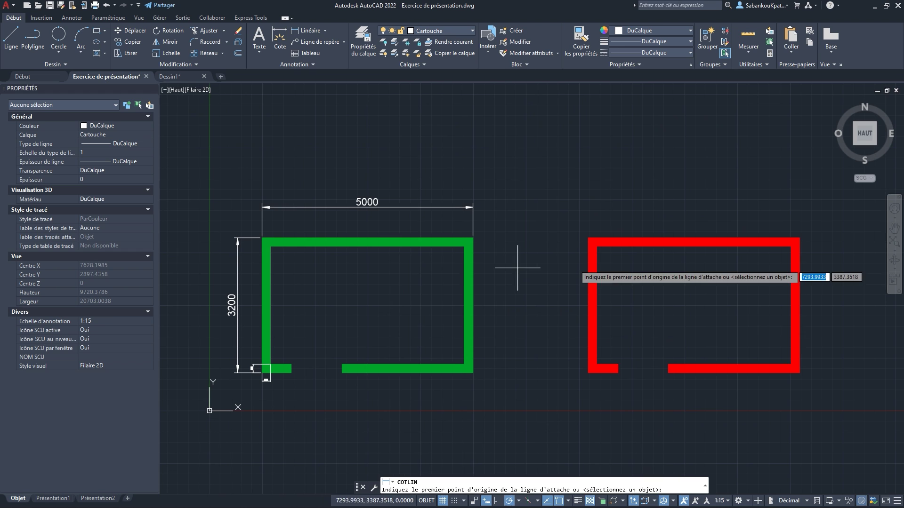
scroll(601, 243, up, 6)
scroll(623, 245, up, 2)
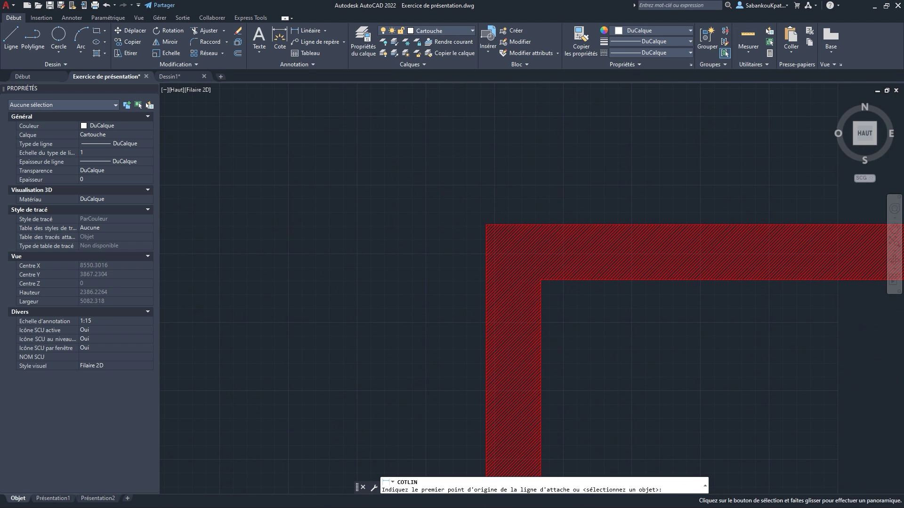
click(486, 225)
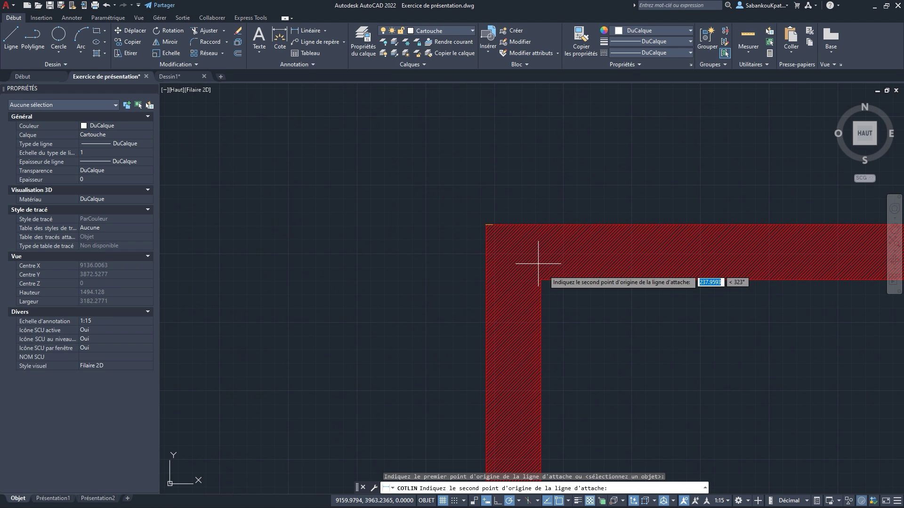
click(540, 280)
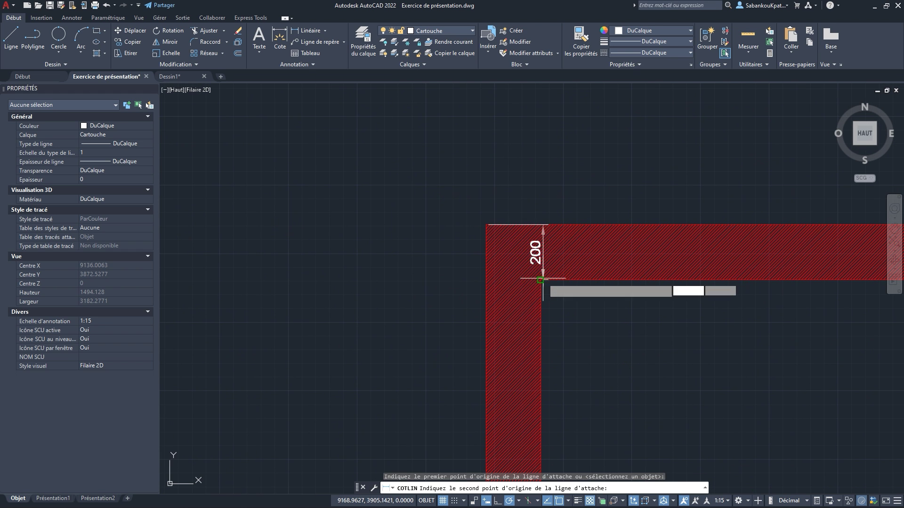
click(526, 187)
Add a vertical linear dimension of the top wall's thickness, placed left of the red plan's upper-left corner
click(309, 31)
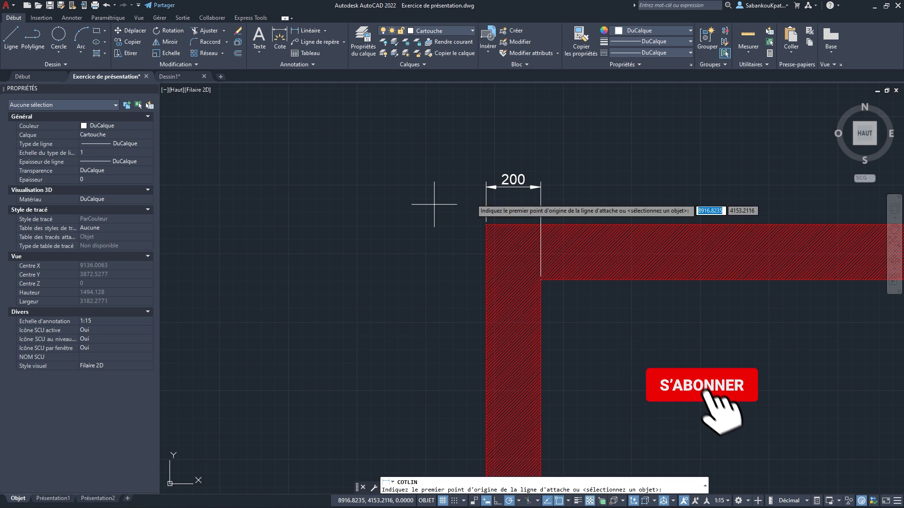
click(485, 225)
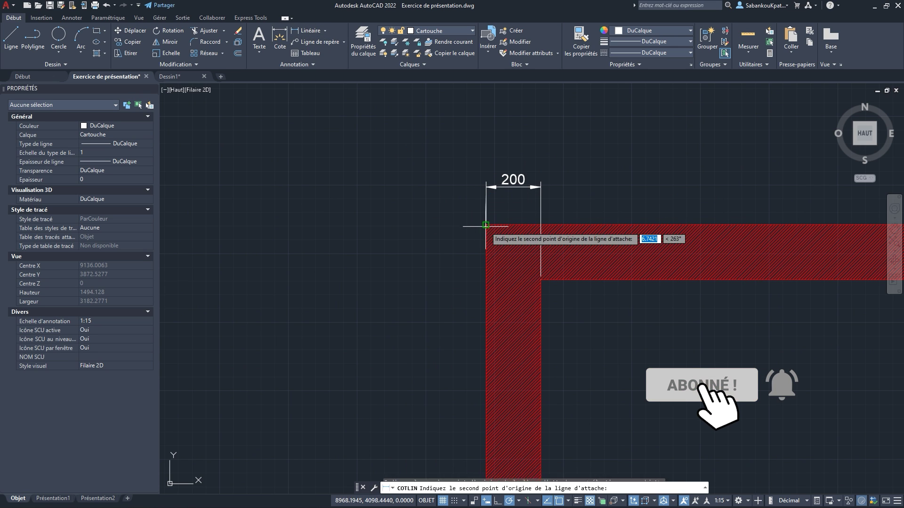
click(540, 280)
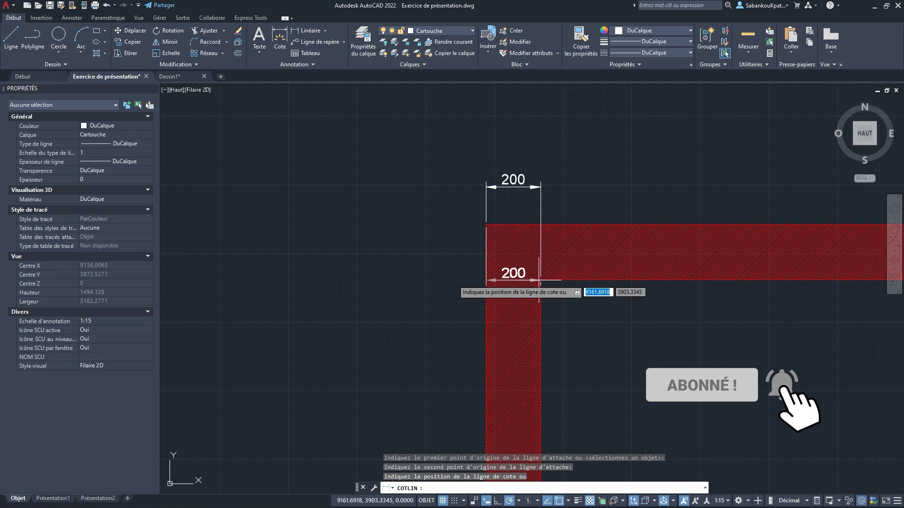
click(435, 276)
scroll(456, 287, down, 10)
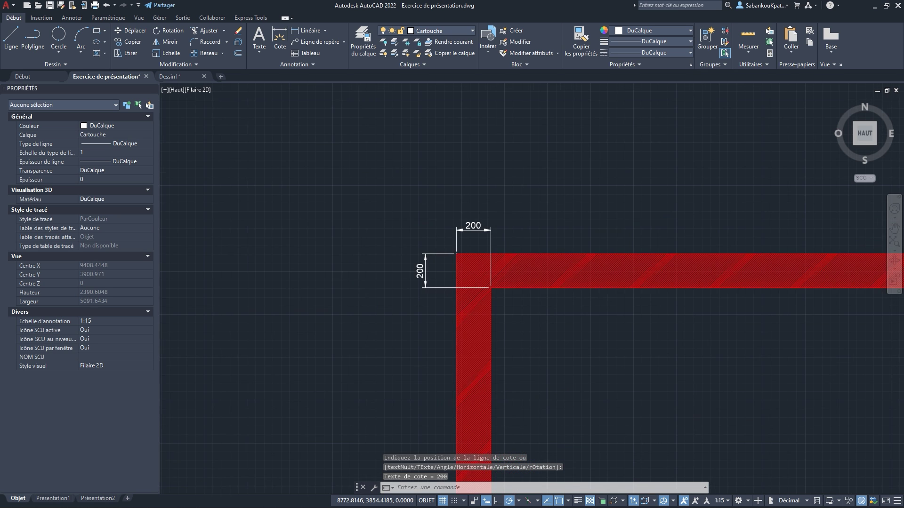
middle_drag(424, 292, 478, 286)
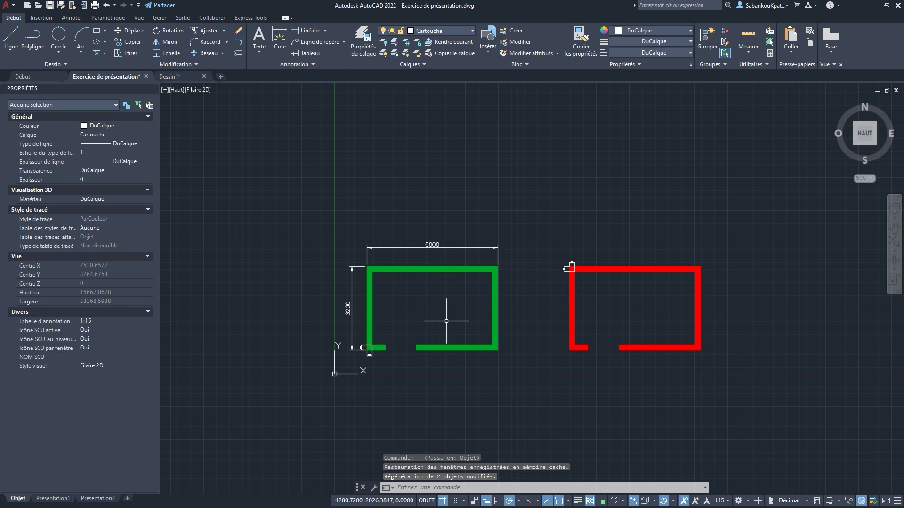
In Présentation1, shift the plans slightly down inside the Vue générale viewport to centre them, and lock that viewport
click(53, 498)
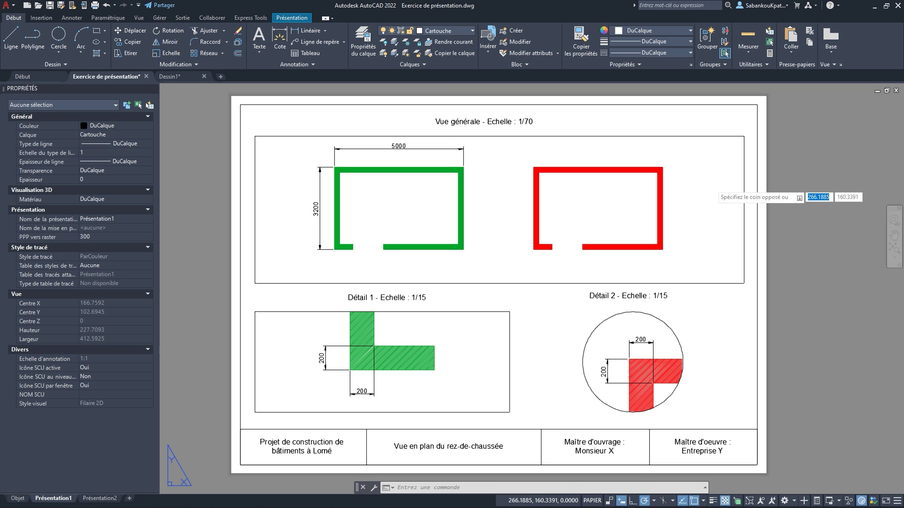
double_click(711, 186)
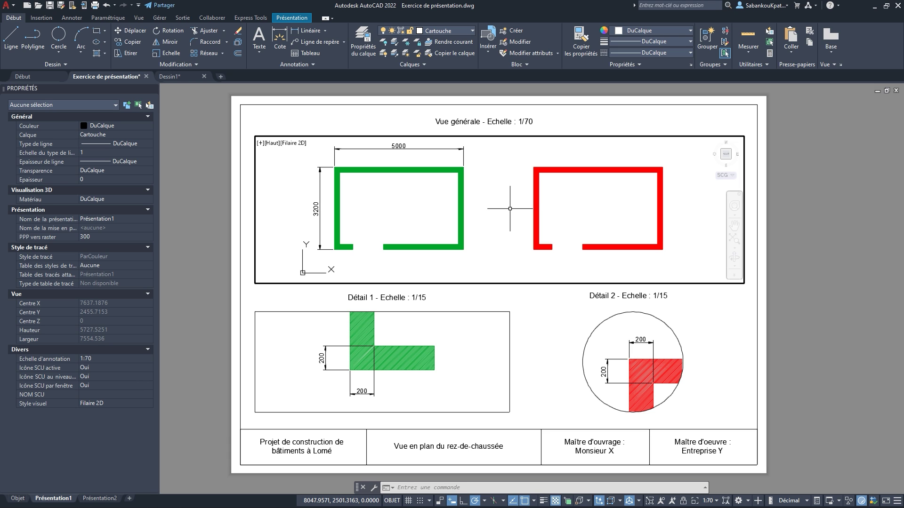
middle_drag(507, 207, 515, 221)
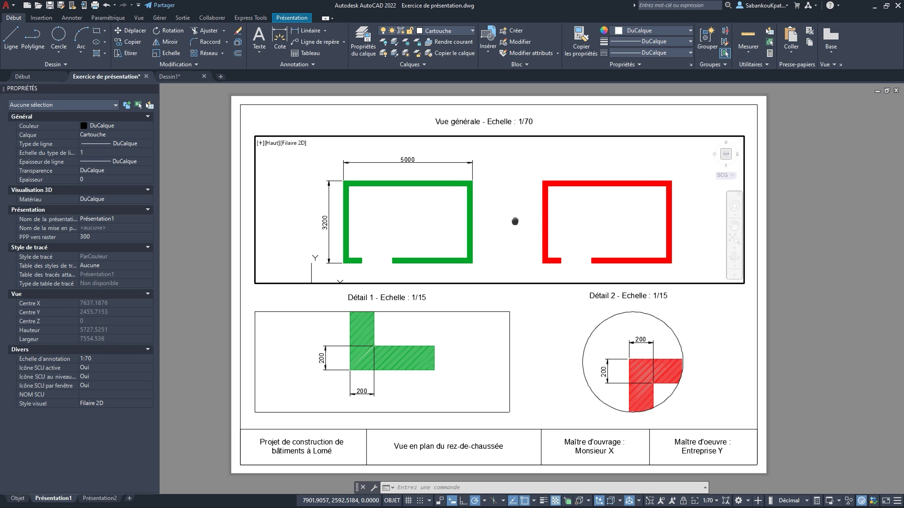
middle_drag(515, 222, 514, 221)
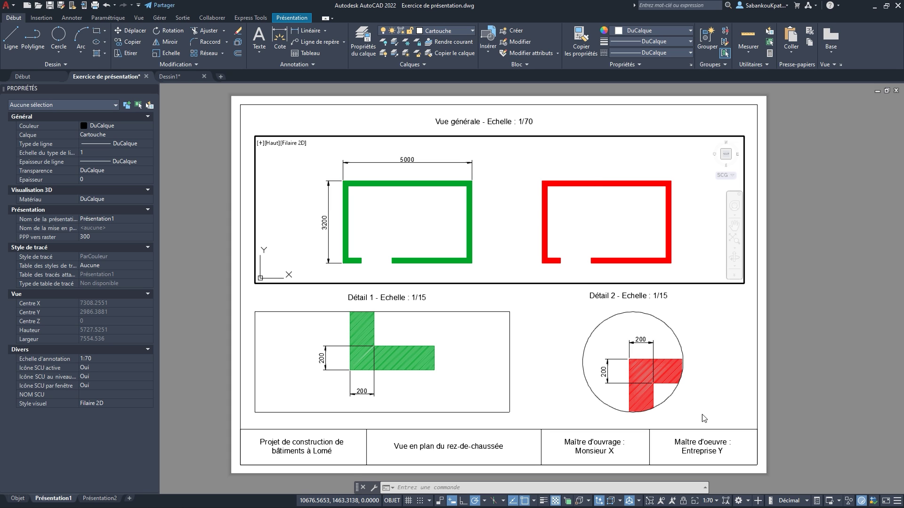
click(683, 502)
double_click(682, 323)
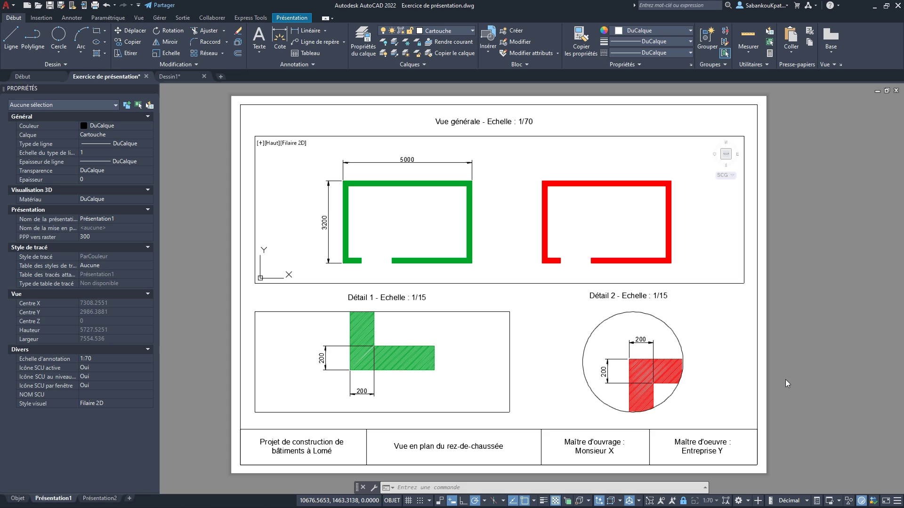
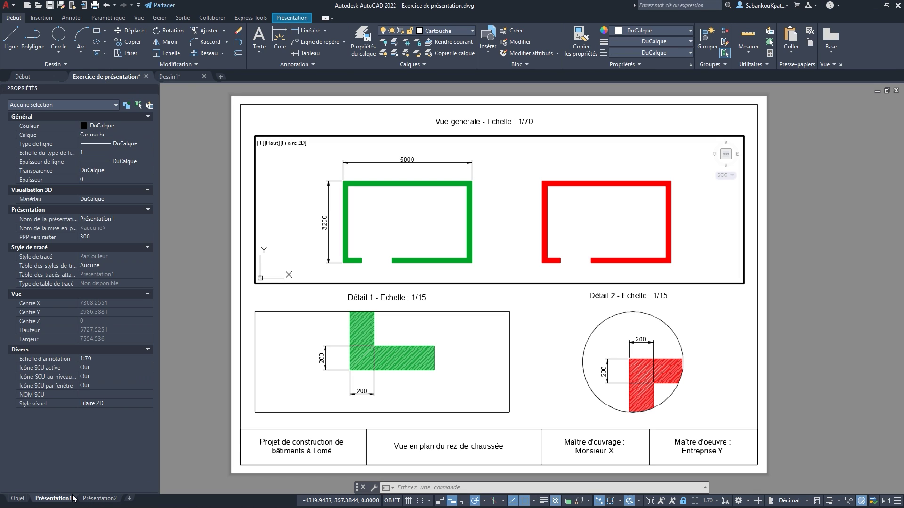
Delete the Présentation2 layout from the drawing
click(97, 498)
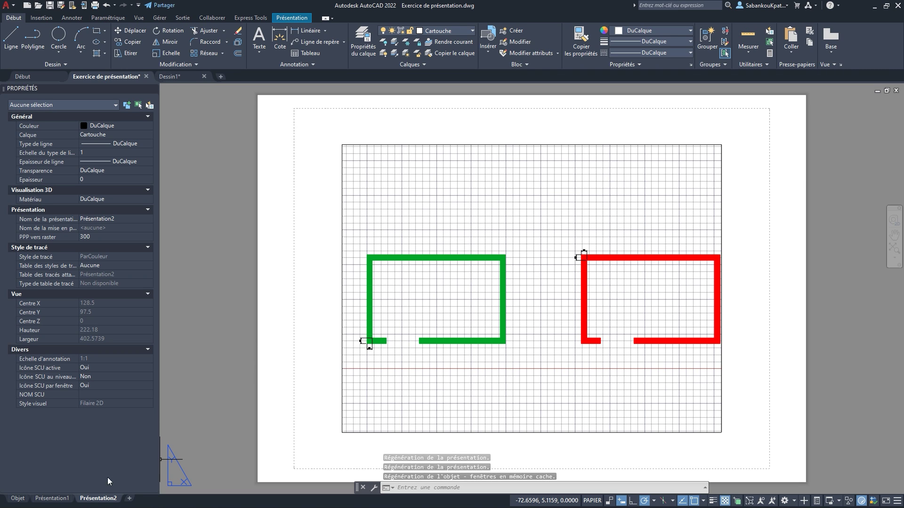
right_click(101, 499)
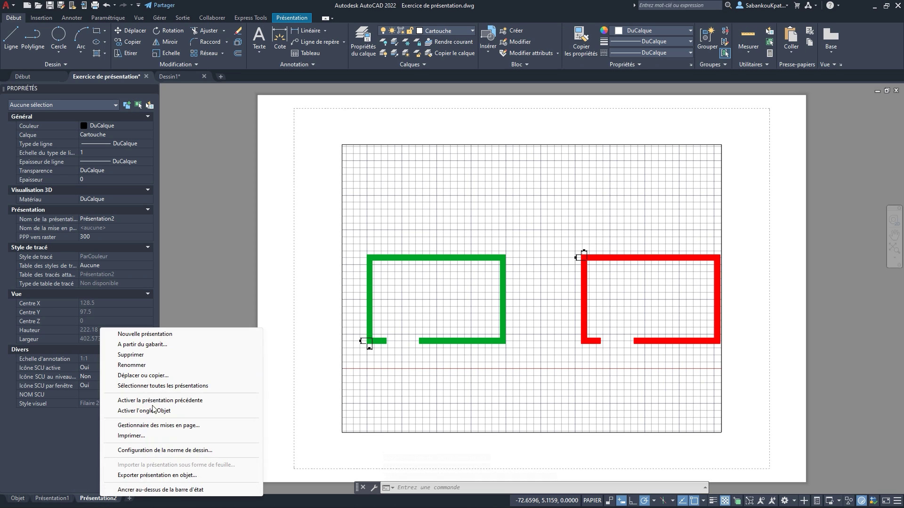
click(164, 359)
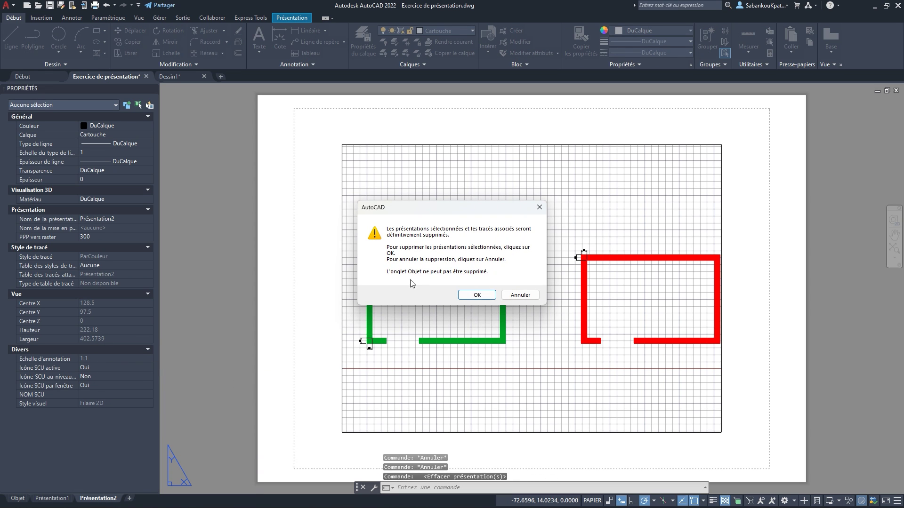
click(475, 295)
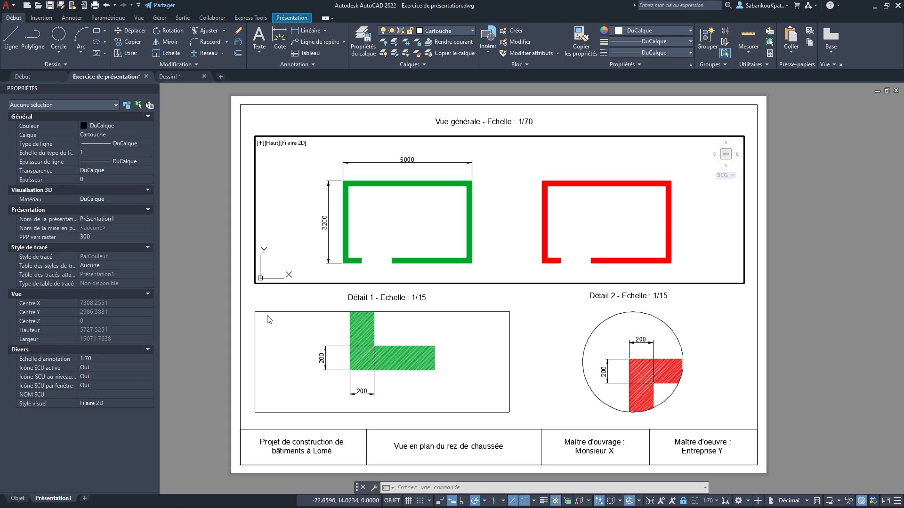
Rename the Présentation1 layout as Couleur
right_click(55, 499)
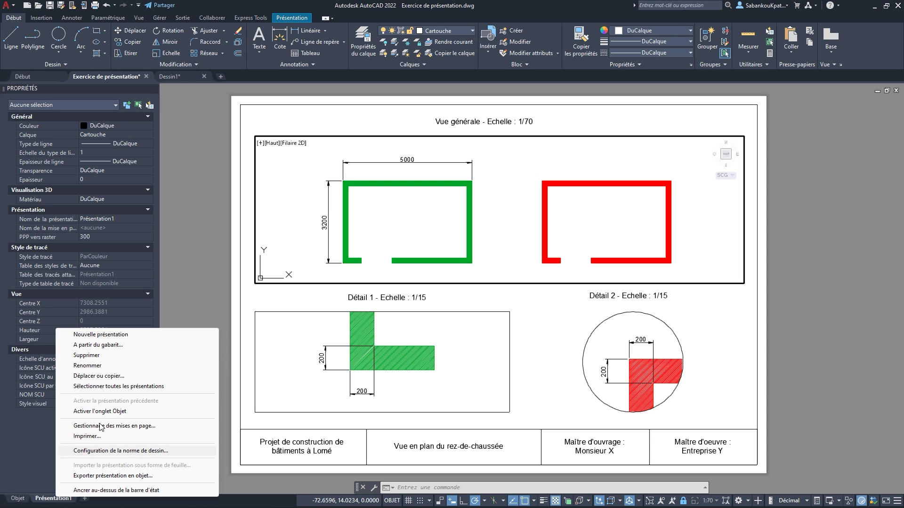
click(117, 366)
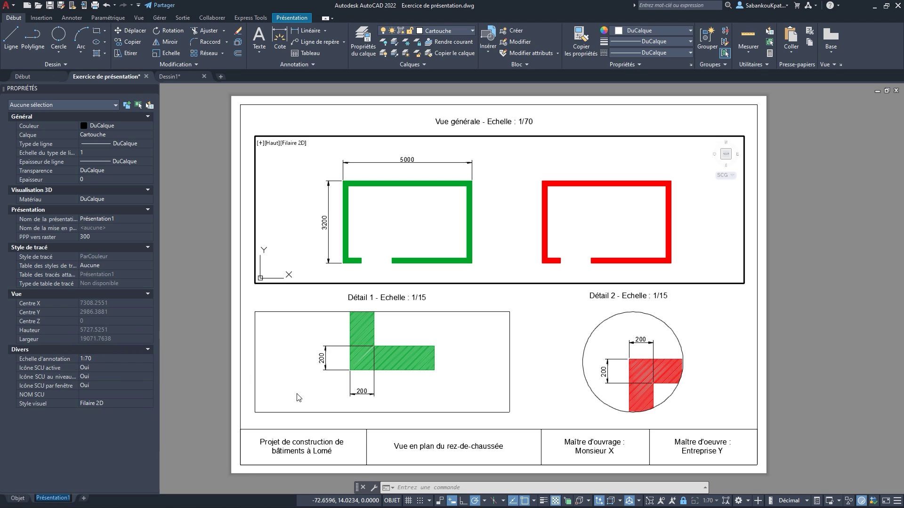
text(Couleur)
key(Return)
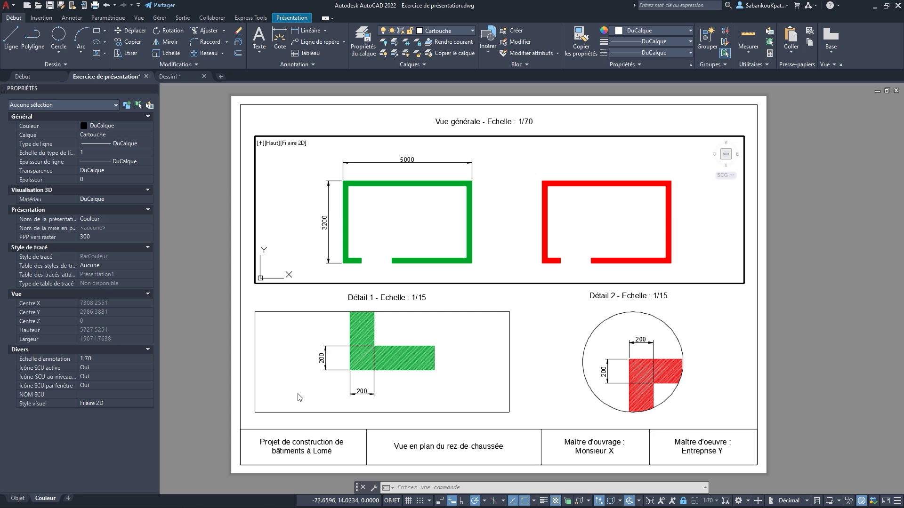
Create a copy of the Couleur layout and place it at the end of the layouts
right_click(47, 499)
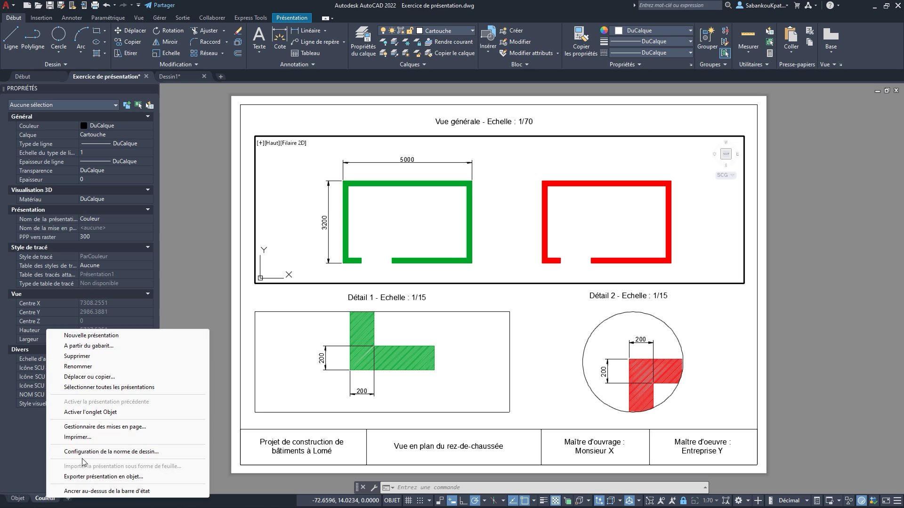
click(113, 377)
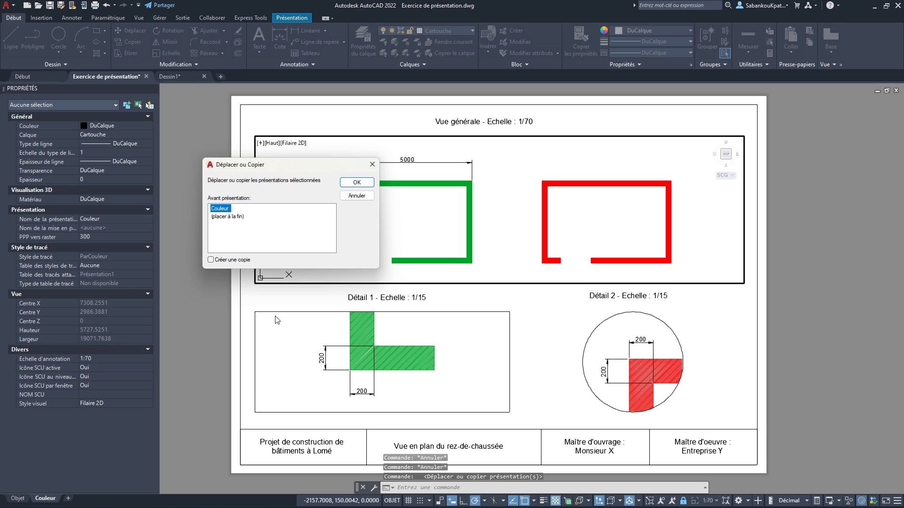
click(227, 260)
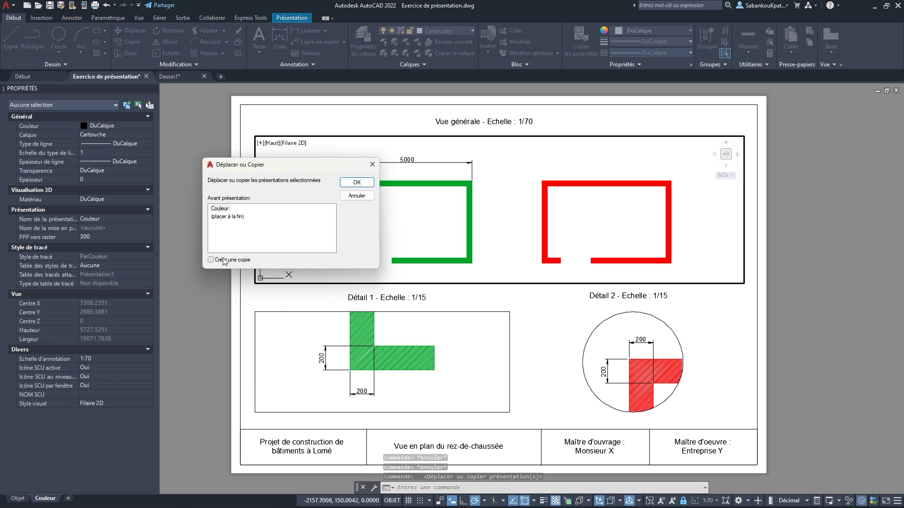
click(231, 218)
click(231, 218)
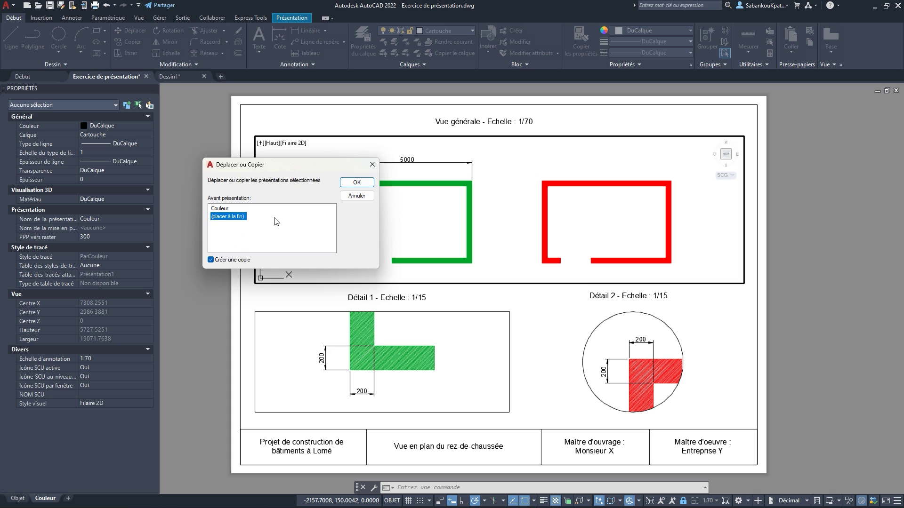
click(356, 183)
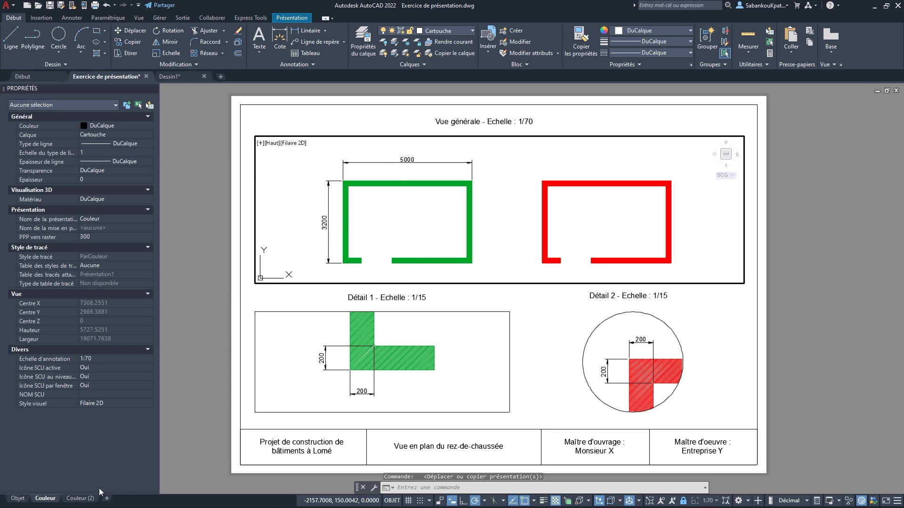
Rename the copied layout as Noir & Blanc
click(89, 499)
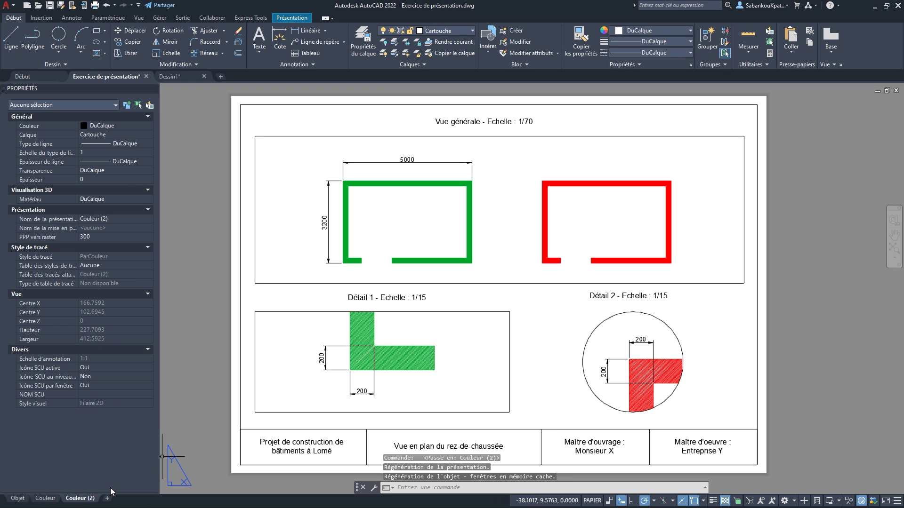
right_click(82, 499)
click(140, 367)
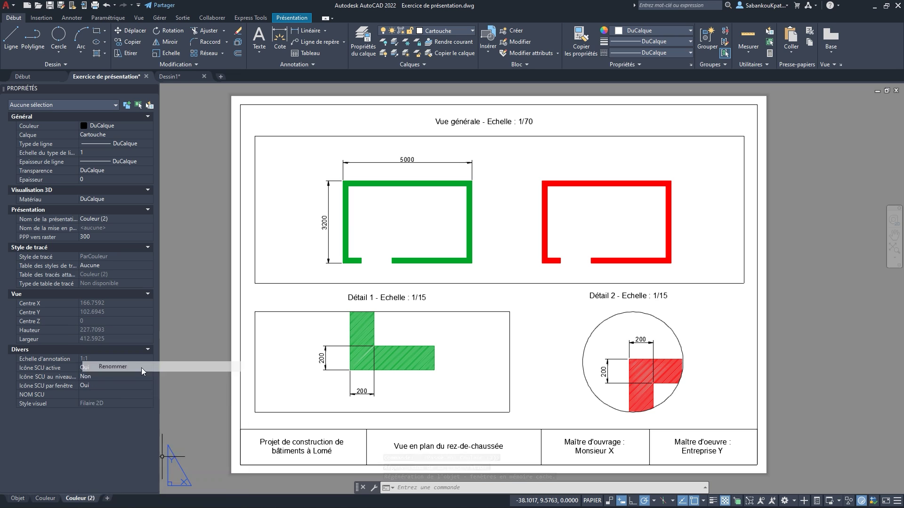
text(N)
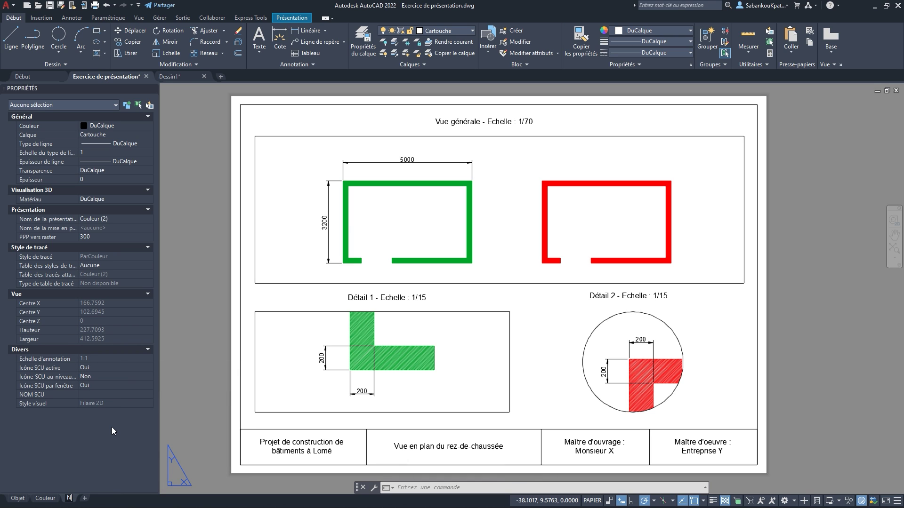
text(oir & Blanc)
key(Return)
Modify the Noir & Blanc layout's page setup to use the monochrome.ctb plot style table and display plot styles
right_click(86, 502)
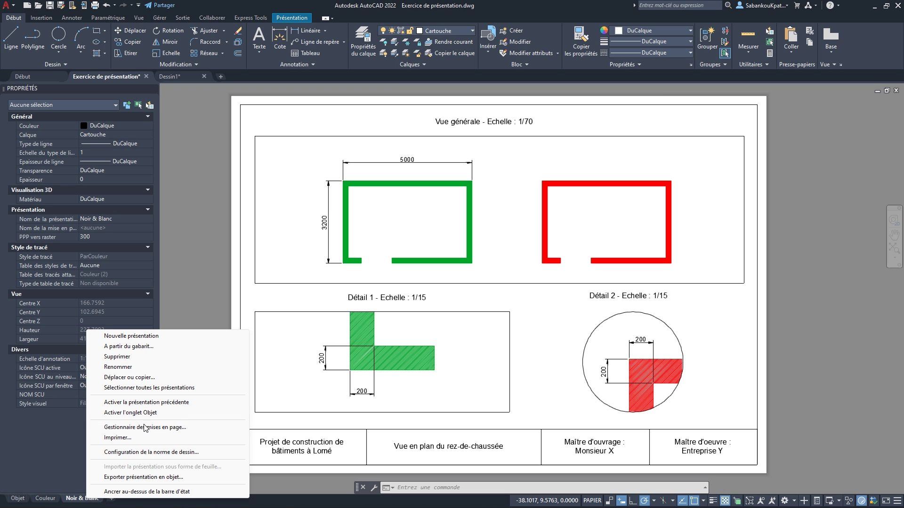
click(267, 353)
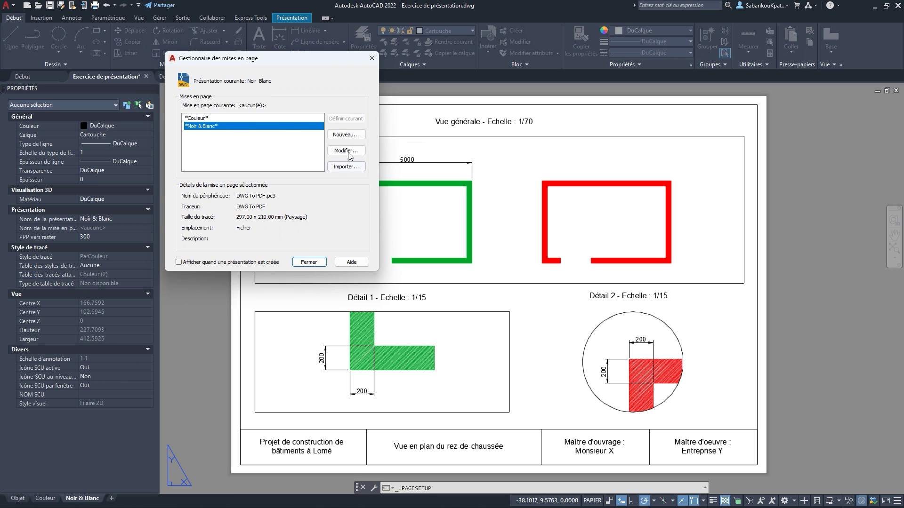
click(347, 151)
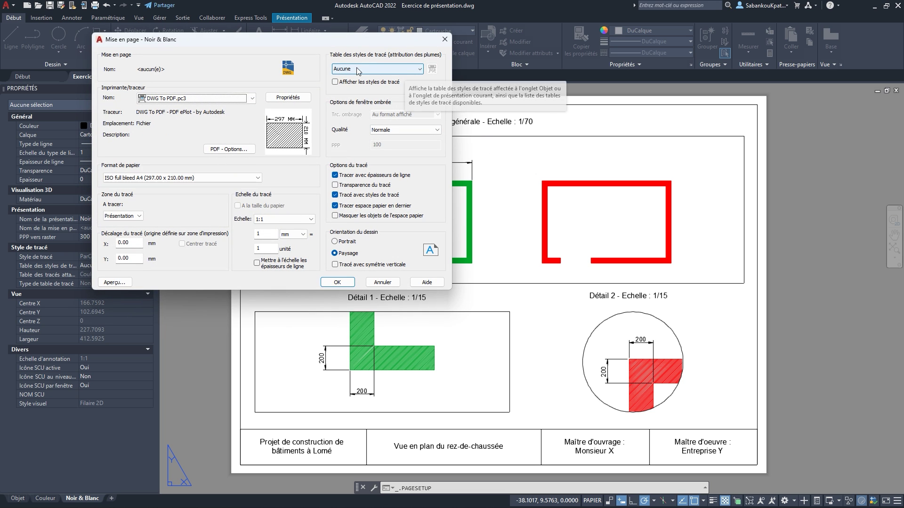
click(379, 70)
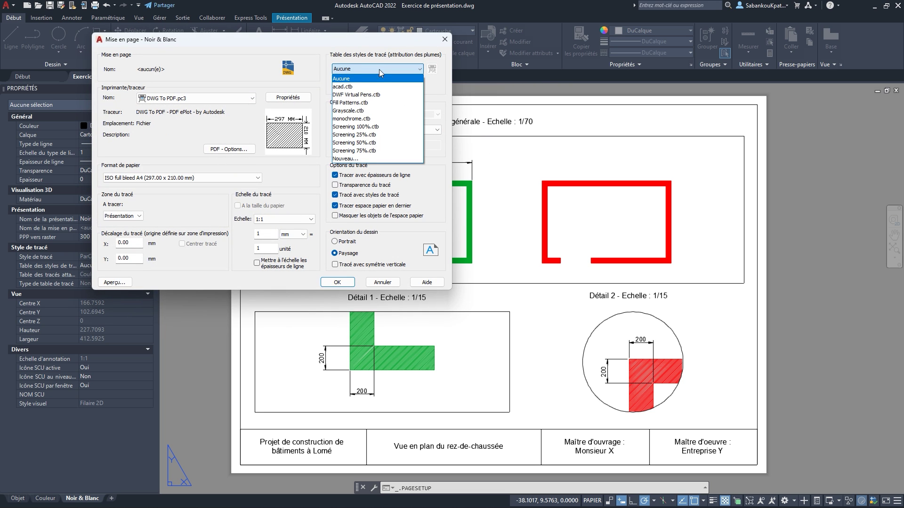
click(372, 120)
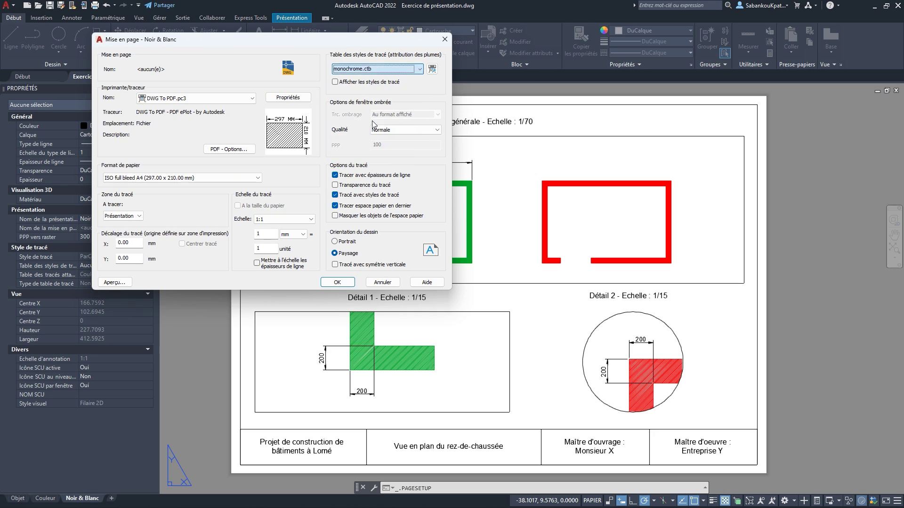
click(364, 82)
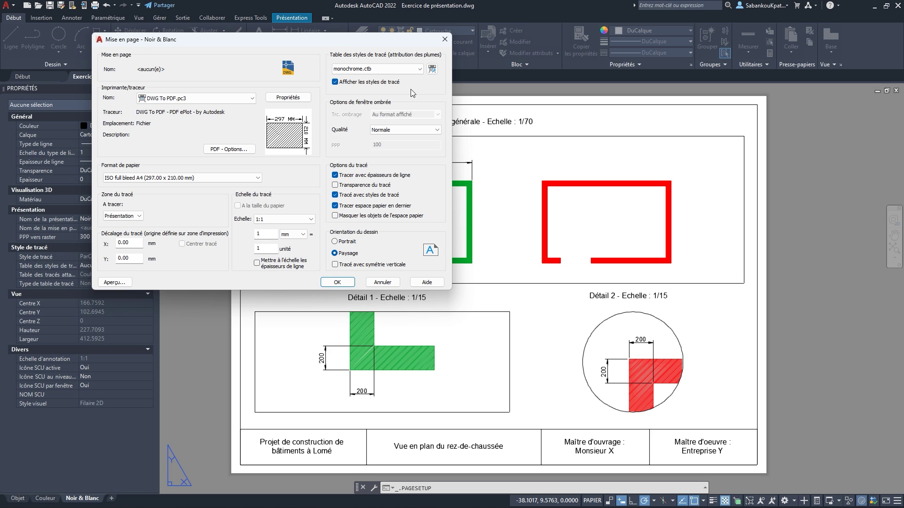
click(348, 282)
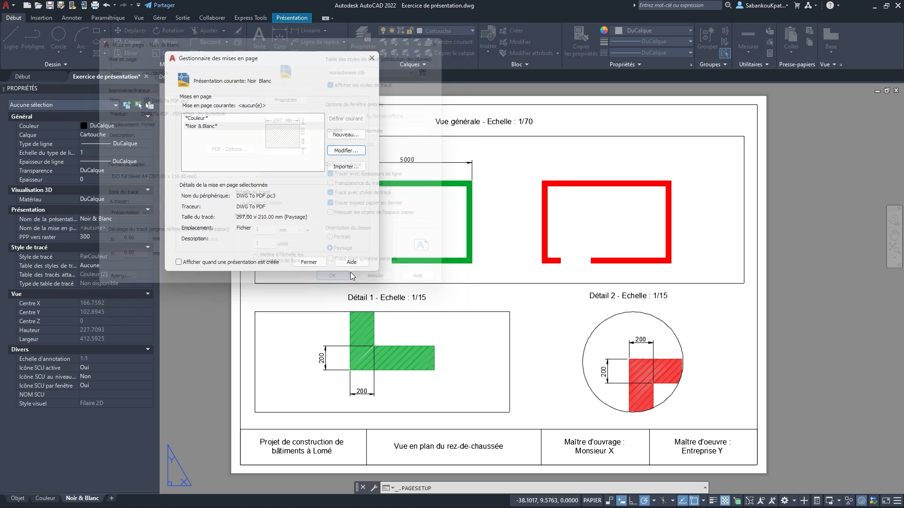
click(309, 262)
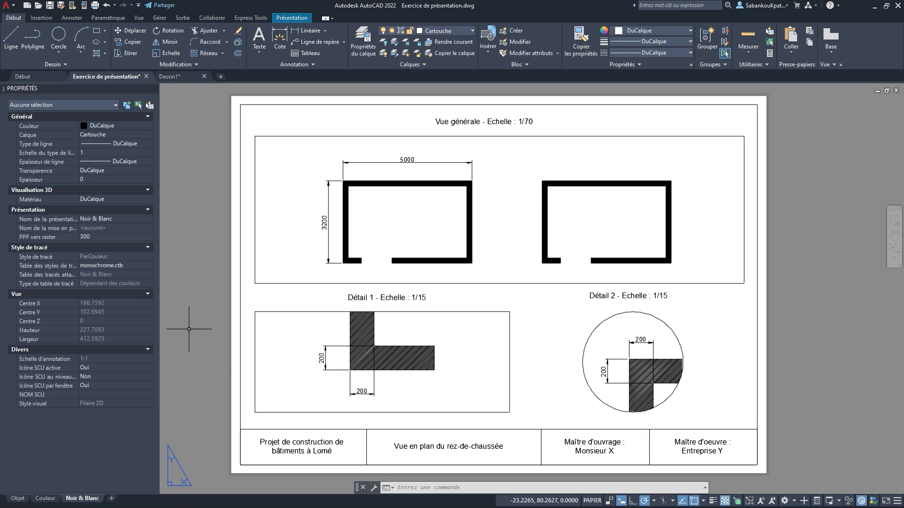
Create a copy of the Noir & Blanc layout and place it at the end of the layouts
click(46, 501)
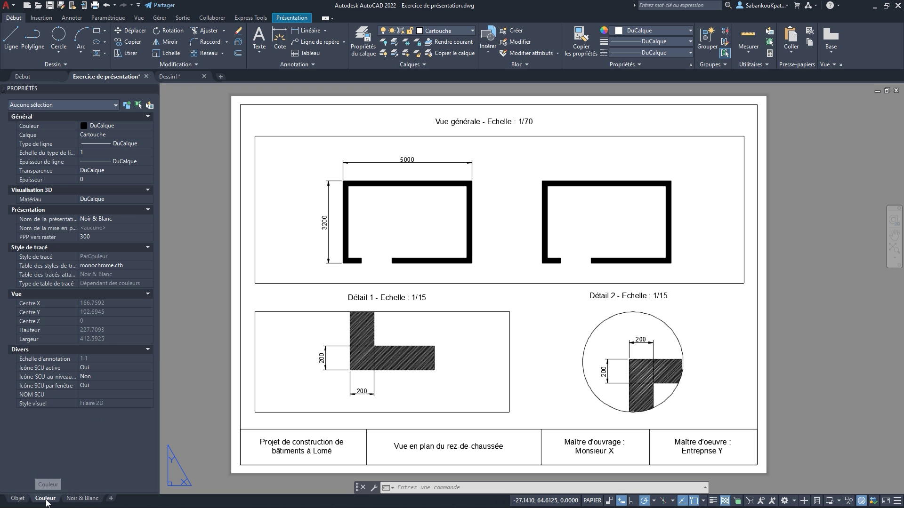
click(83, 499)
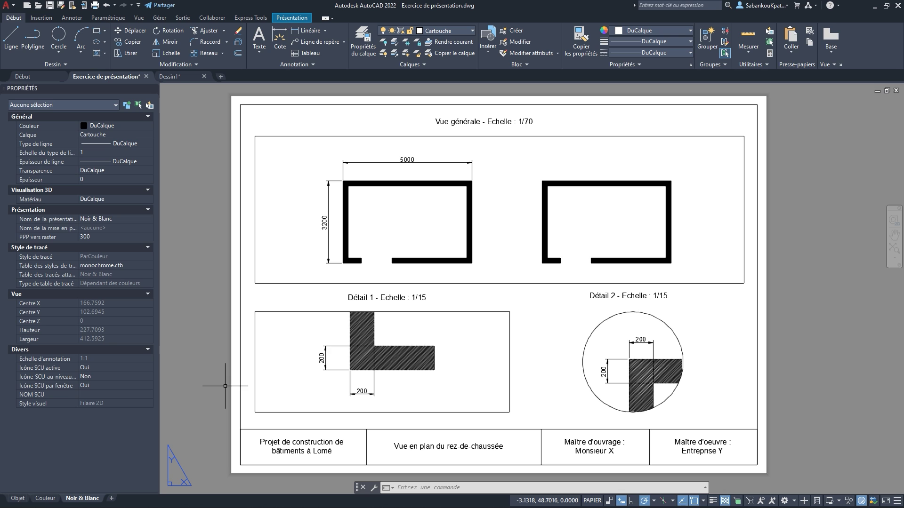
right_click(91, 500)
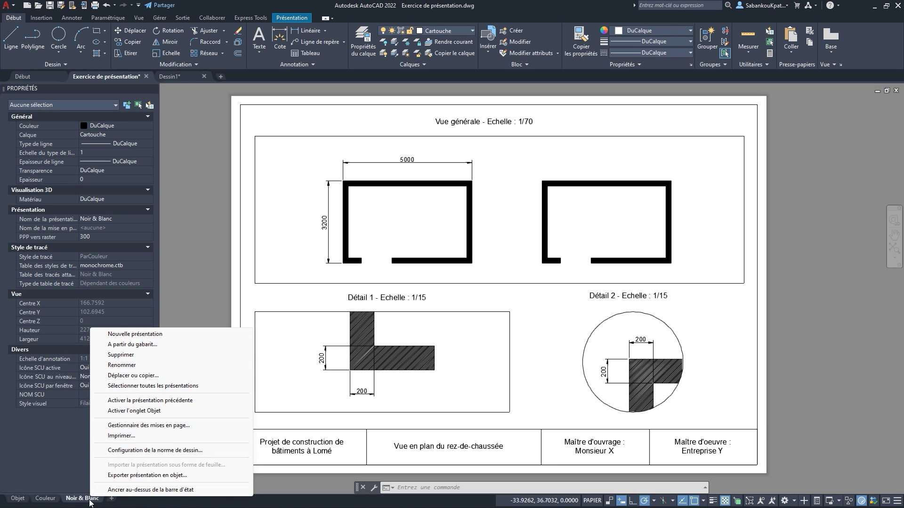
click(136, 375)
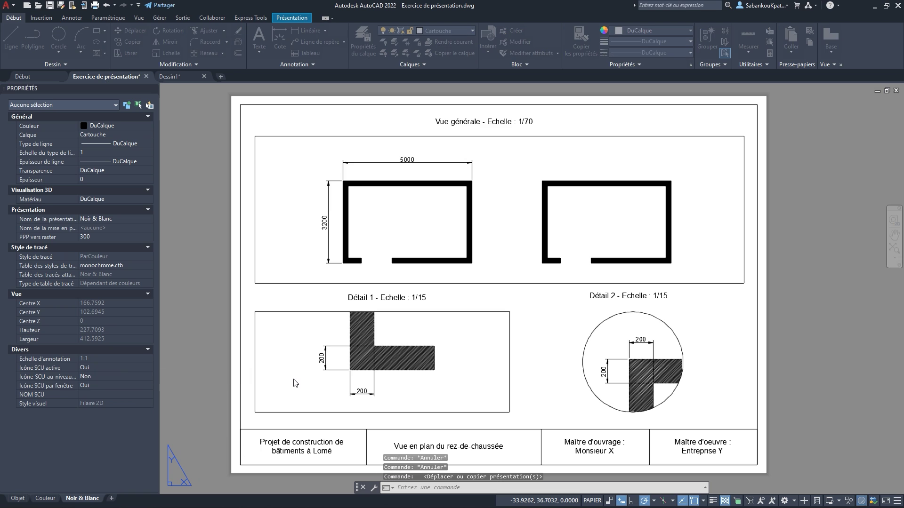
click(235, 260)
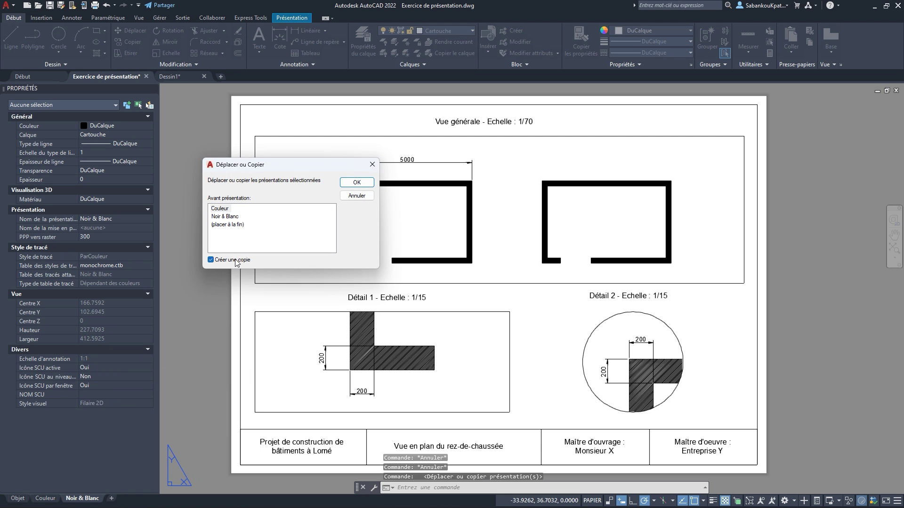
click(235, 225)
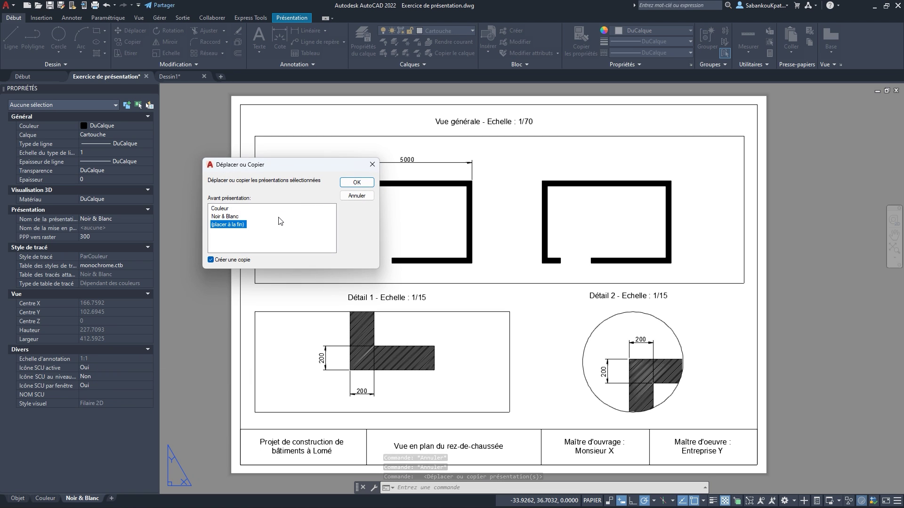
click(356, 182)
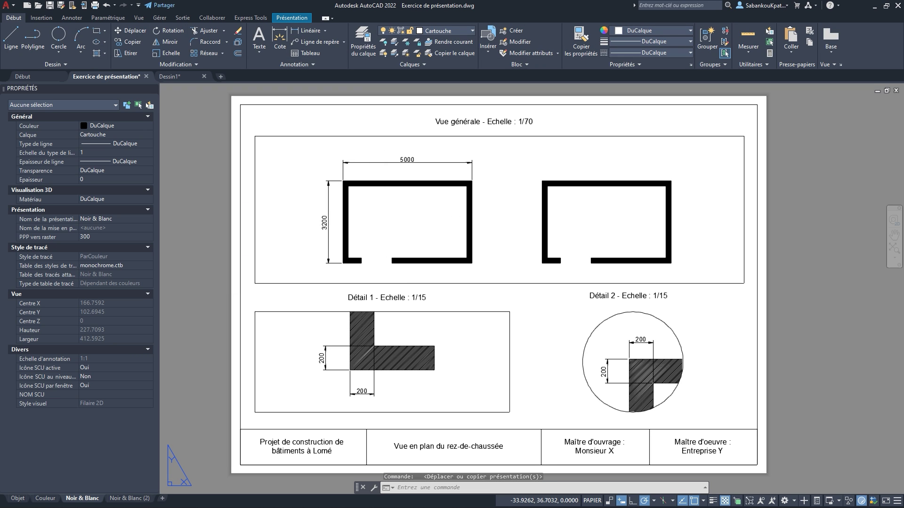
Rename the copied Noir & Blanc layout as Grayscale
click(129, 499)
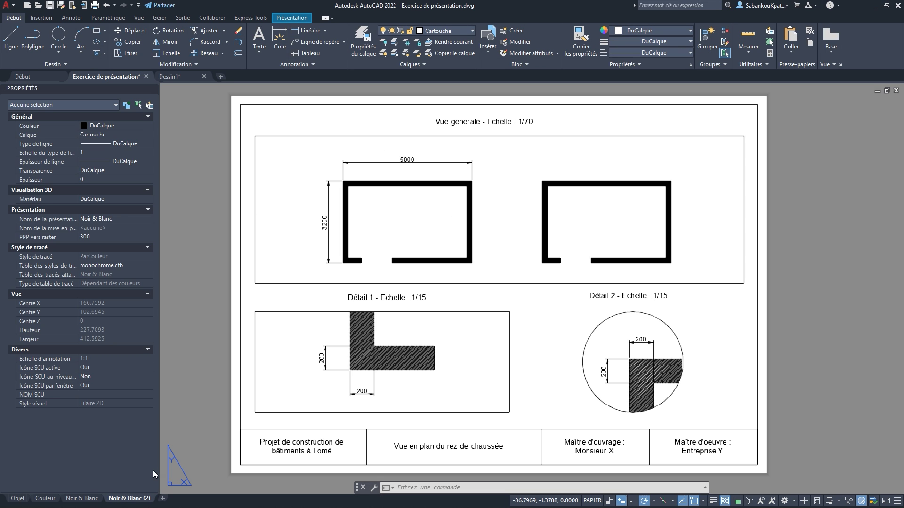
right_click(133, 500)
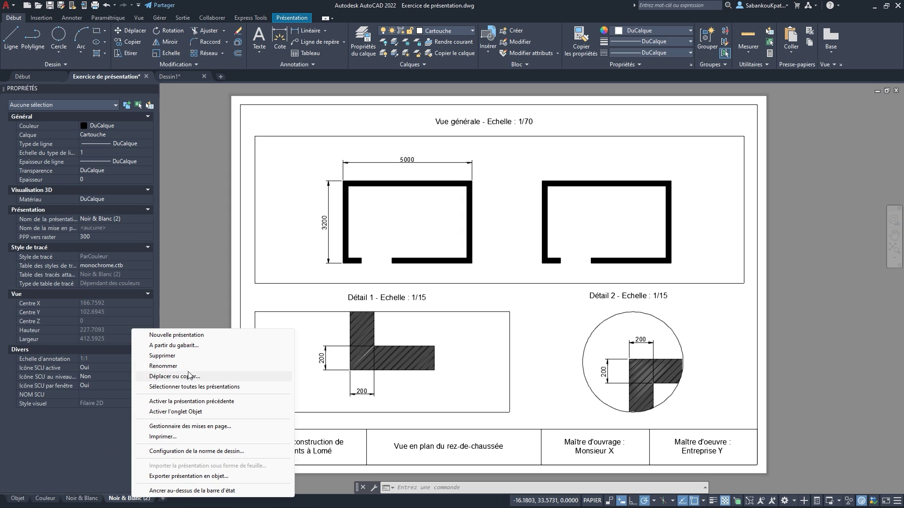
click(164, 367)
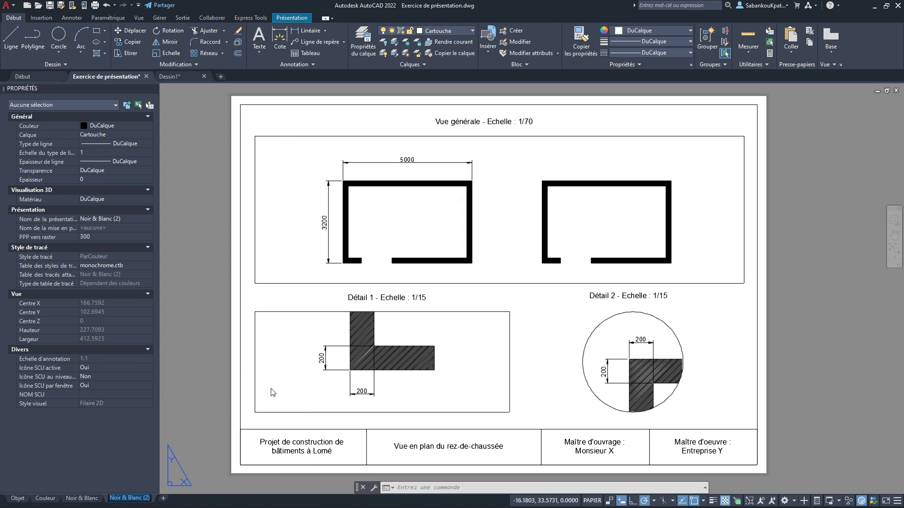
text(Grayscale)
key(Return)
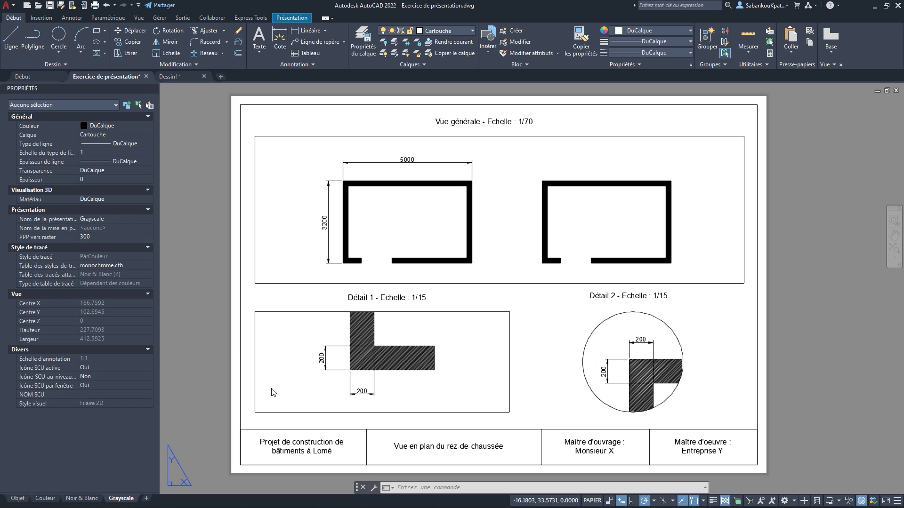
Modify the Grayscale layout's page setup to use the Grayscale.ctb plot style table
right_click(127, 499)
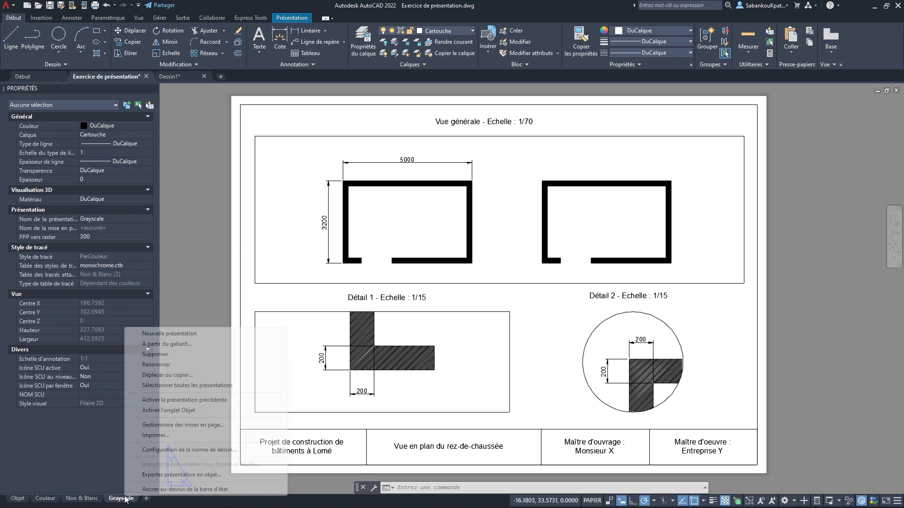
click(192, 425)
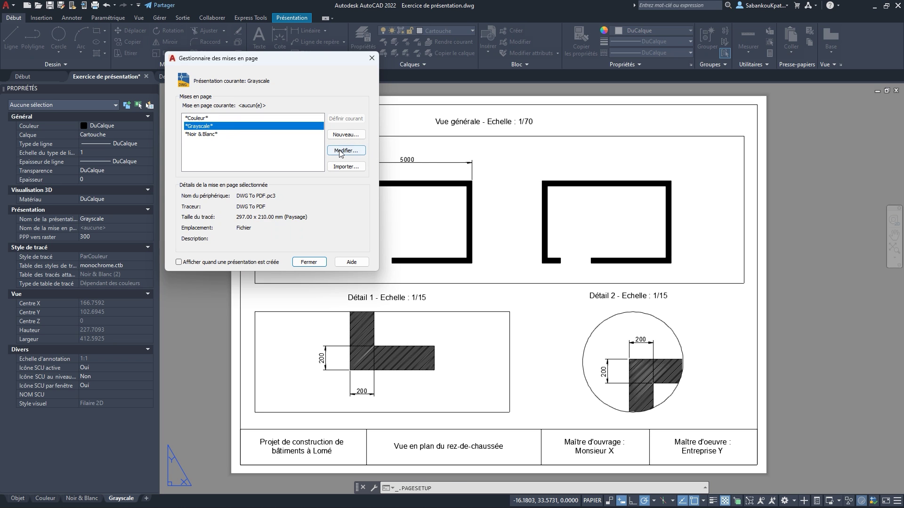
click(346, 150)
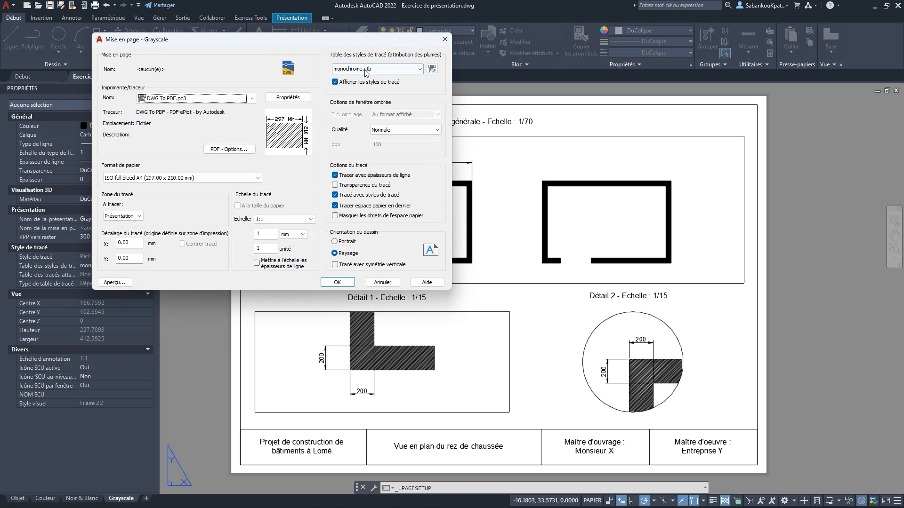
click(372, 70)
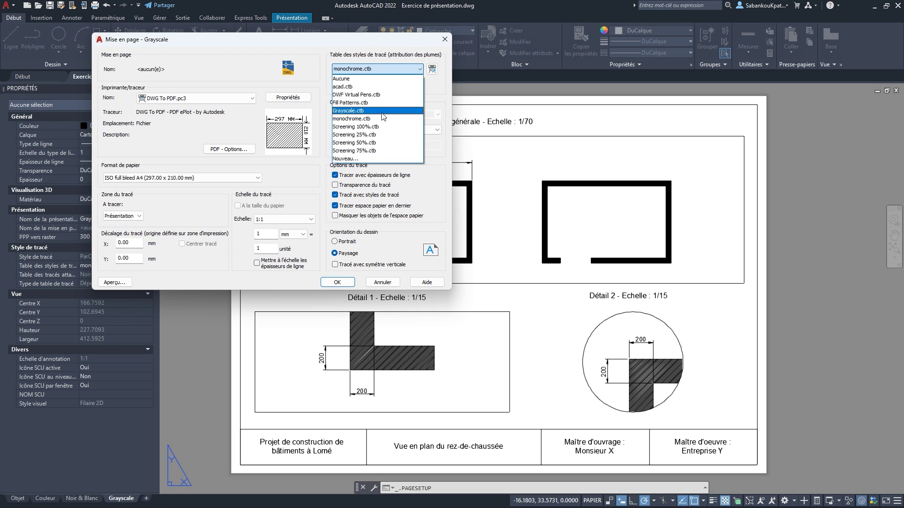
click(373, 111)
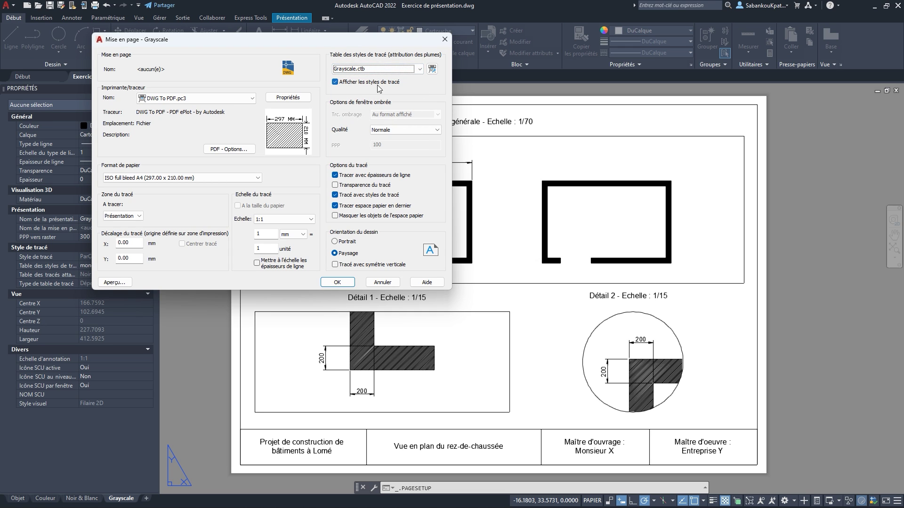
click(343, 282)
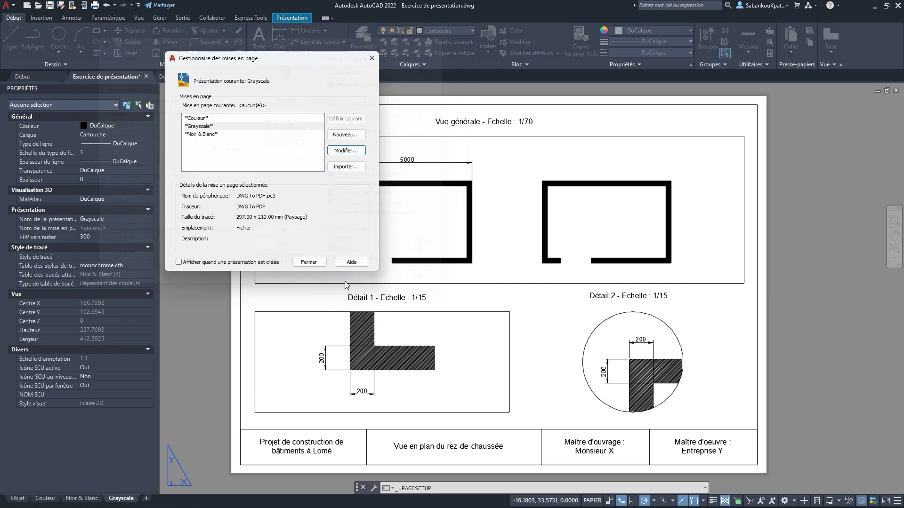
click(313, 262)
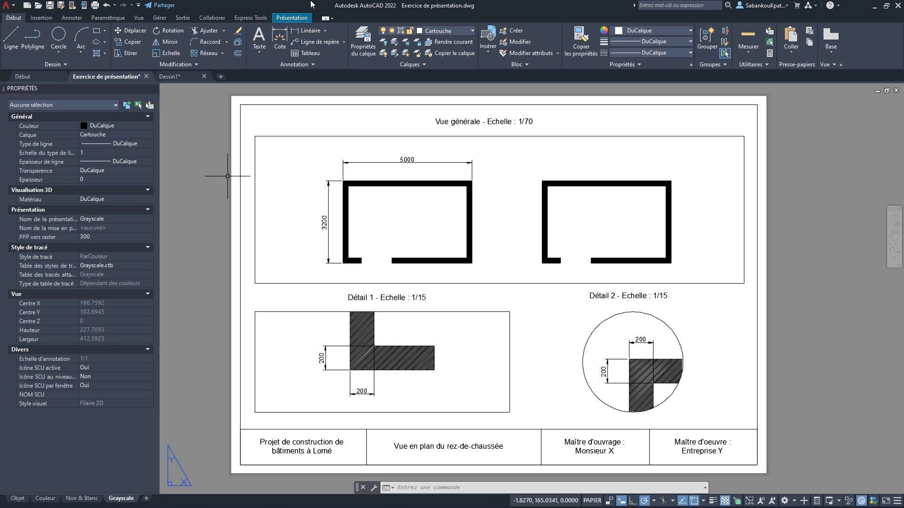
Export all layouts to a single PDF named Exercice de présentation - Pratique and review its pages
click(183, 18)
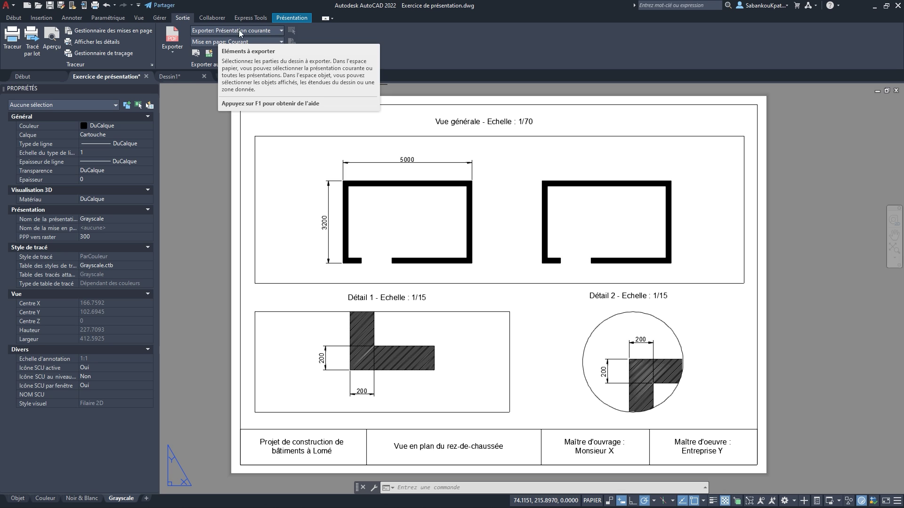
click(220, 31)
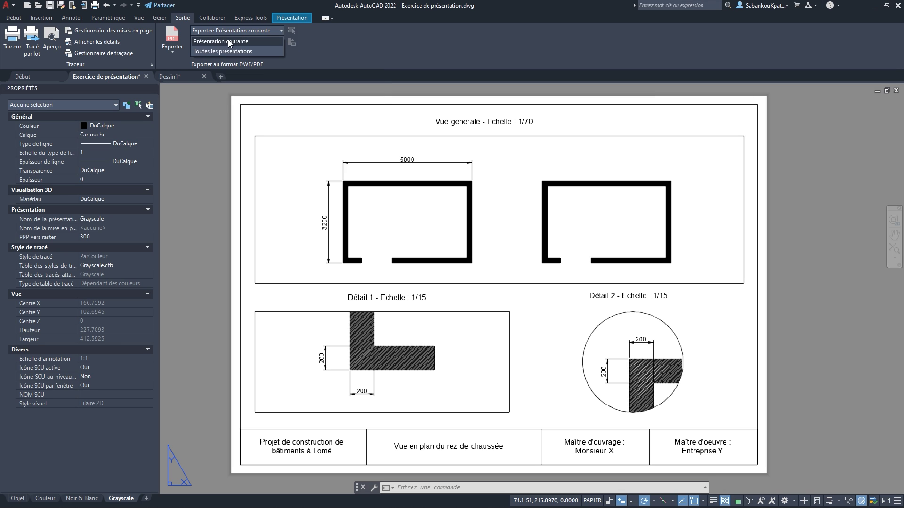
click(226, 51)
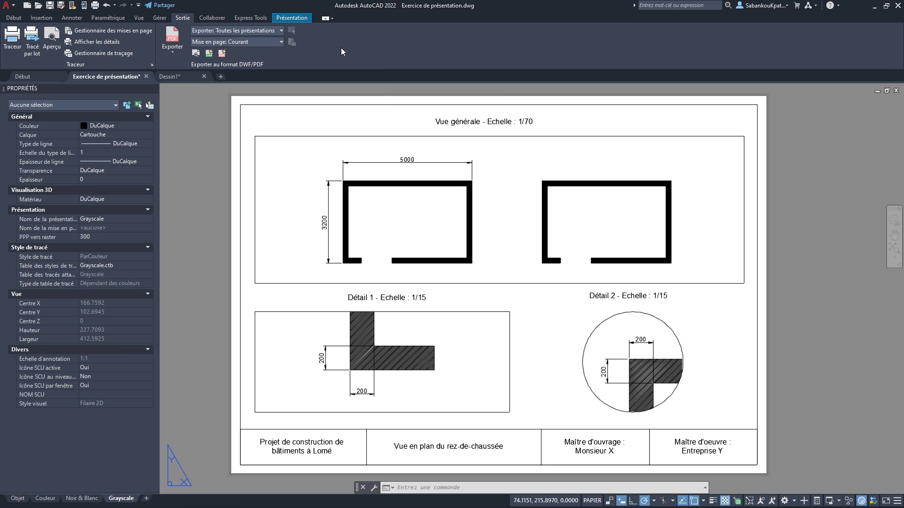
click(174, 54)
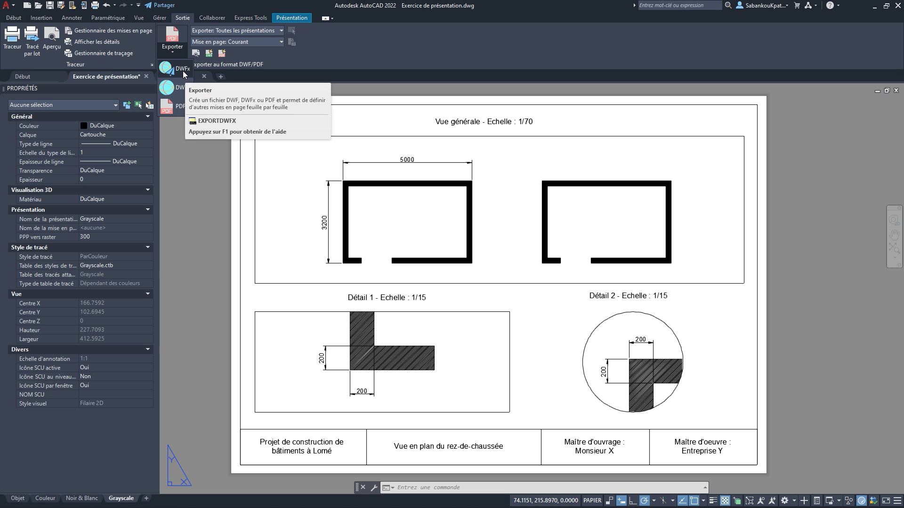
click(177, 108)
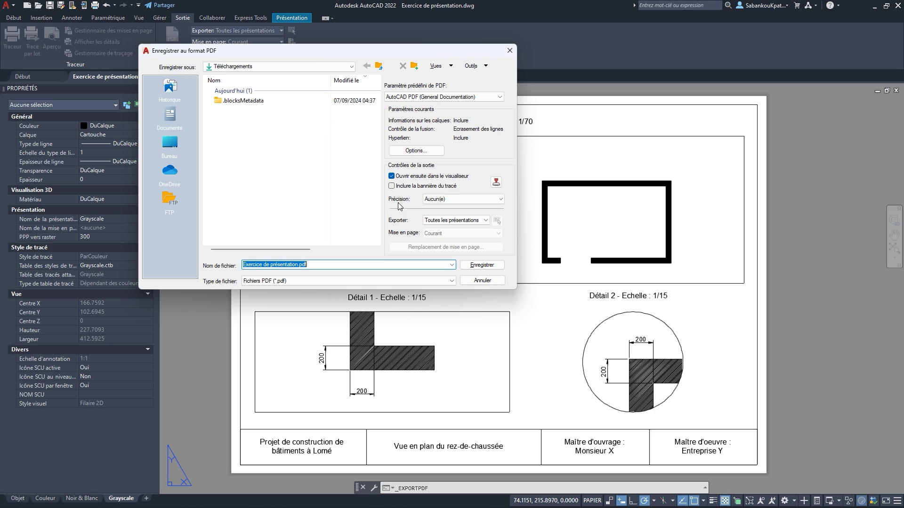
click(300, 265)
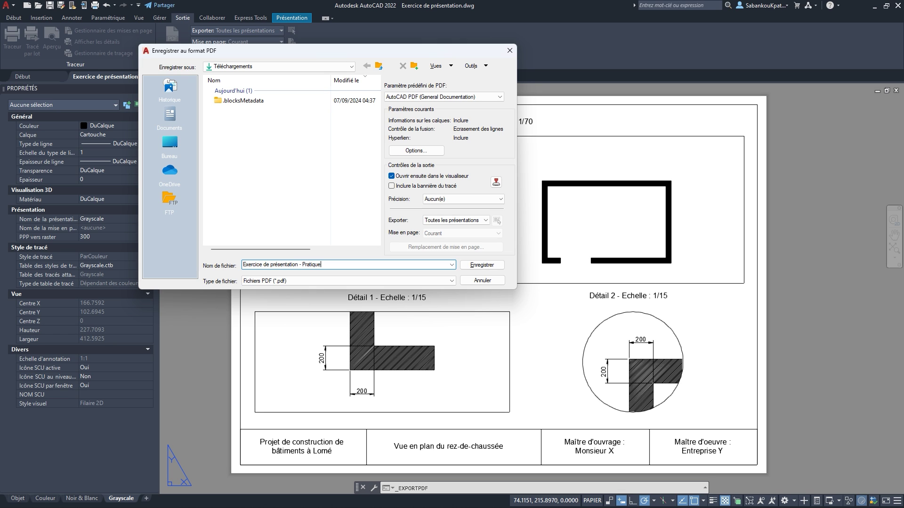
click(482, 265)
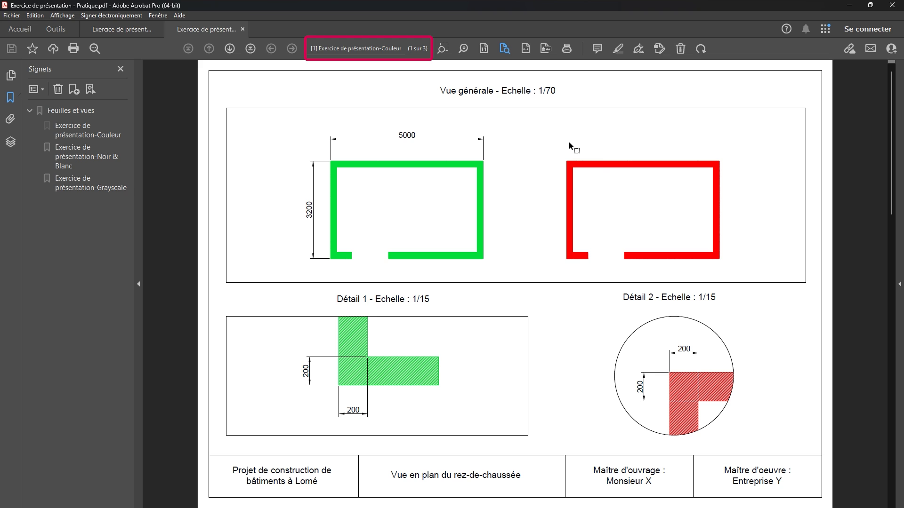
scroll(591, 163, down, 1)
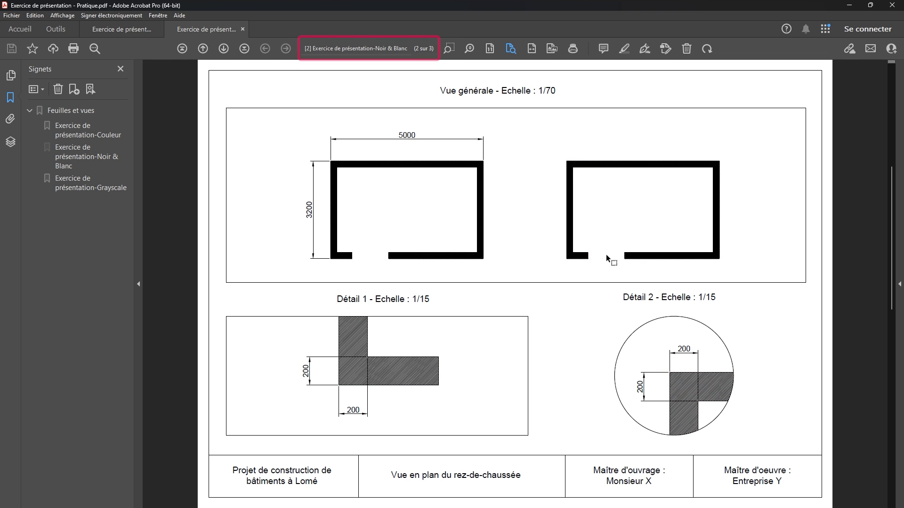
scroll(605, 250, down, 1)
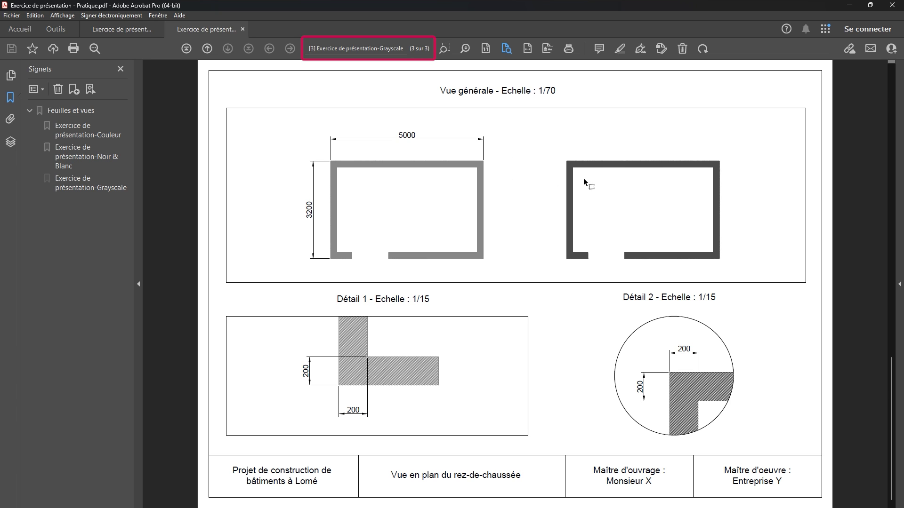
Compare the Couleur, Noir & Blanc and Grayscale pages of the exported PDF, finishing on the Couleur page
scroll(585, 178, up, 1)
scroll(592, 177, down, 1)
scroll(592, 177, up, 1)
scroll(592, 177, down, 1)
scroll(593, 183, up, 1)
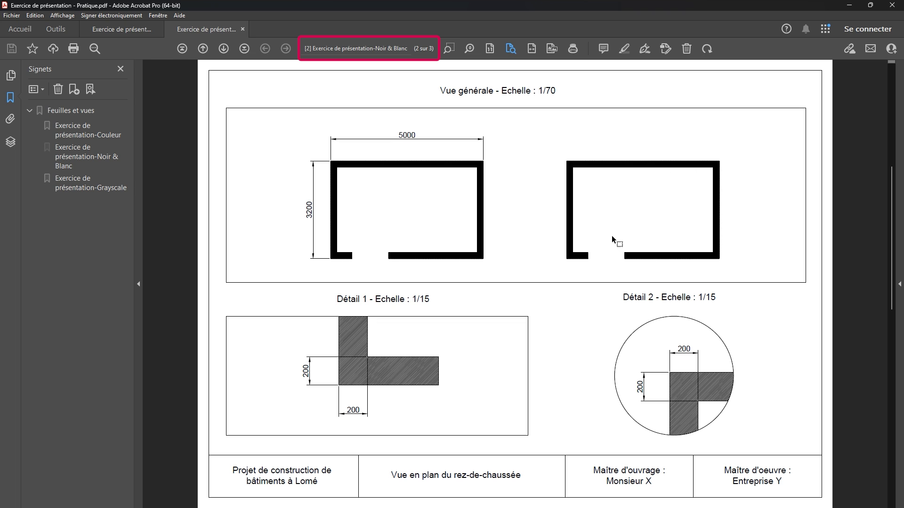
scroll(611, 230, down, 1)
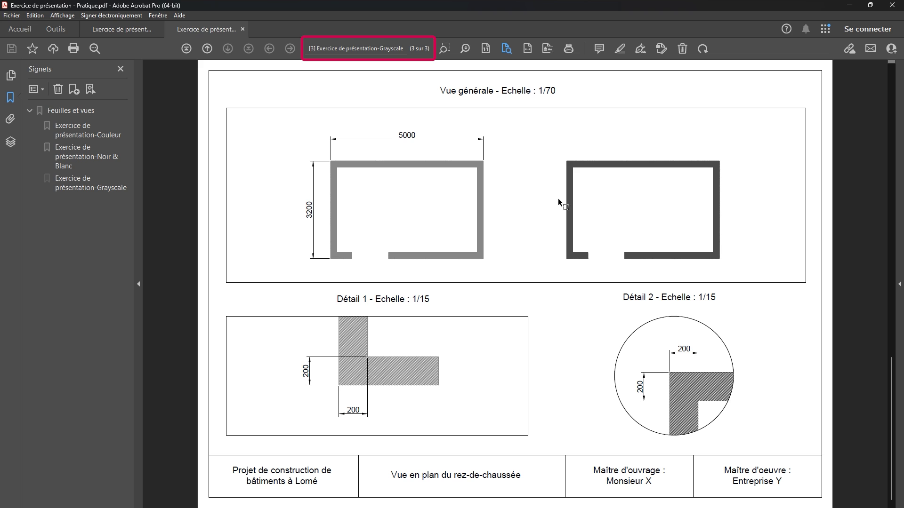
scroll(513, 196, up, 2)
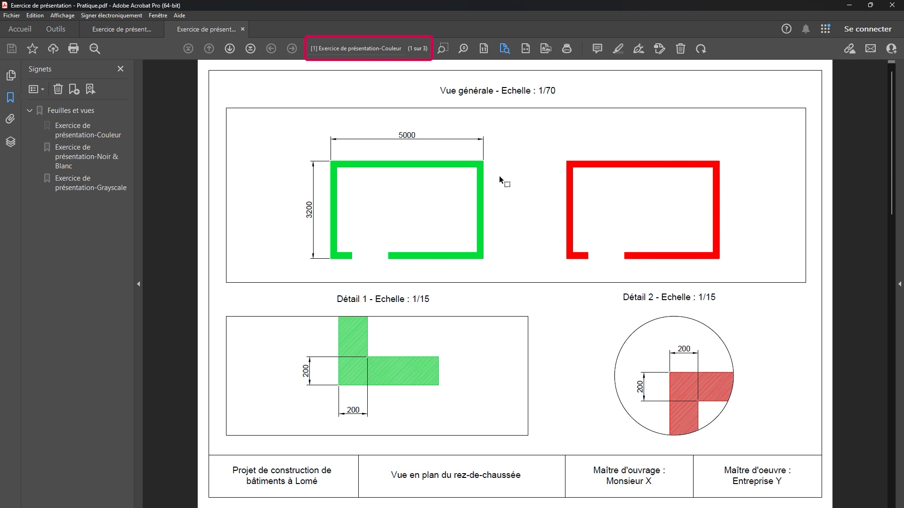
scroll(520, 201, down, 1)
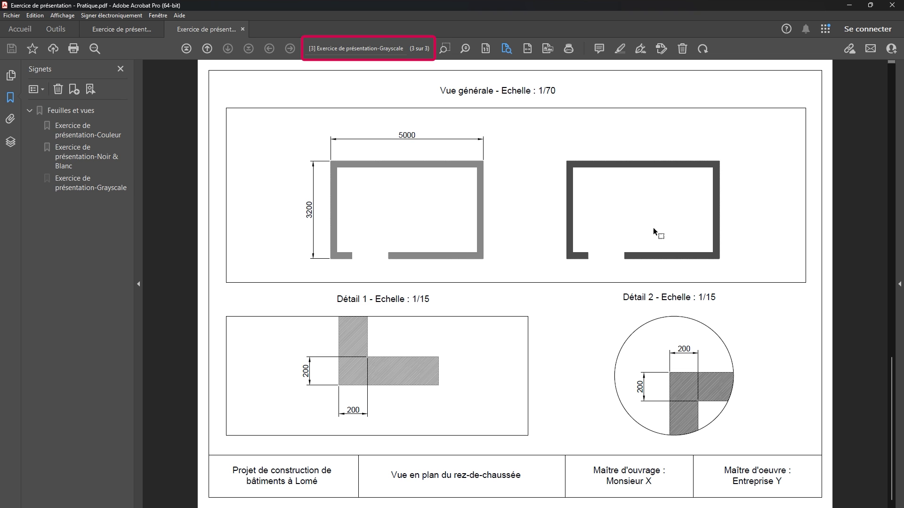
scroll(656, 222, up, 1)
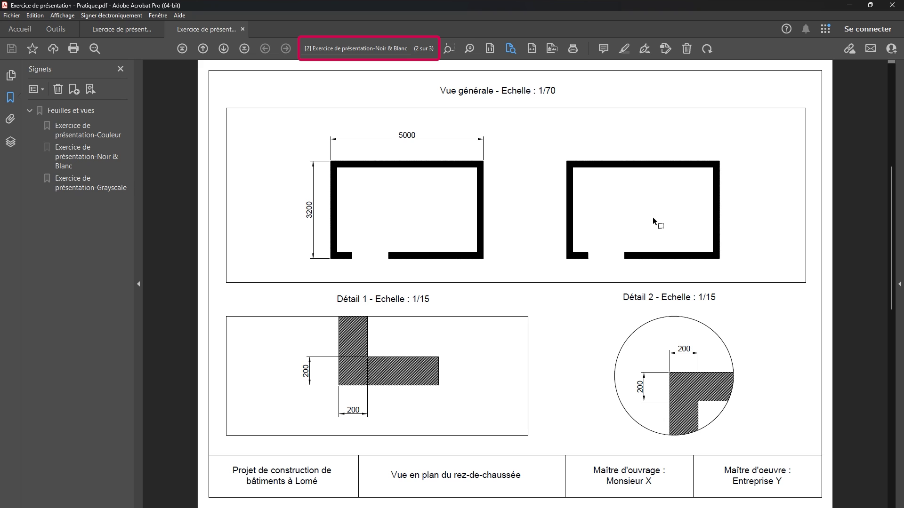
scroll(667, 218, up, 1)
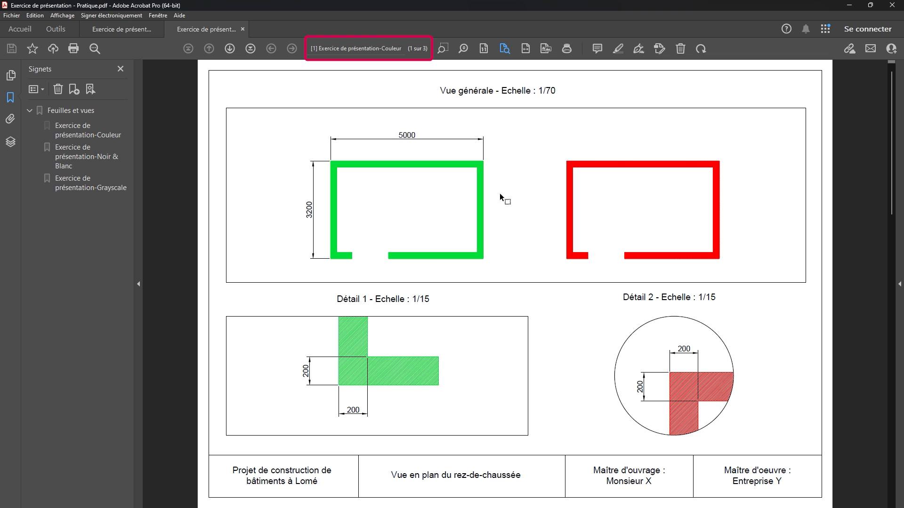
Switch to the Exercice de présentation drawing in AutoCAD
click(15, 497)
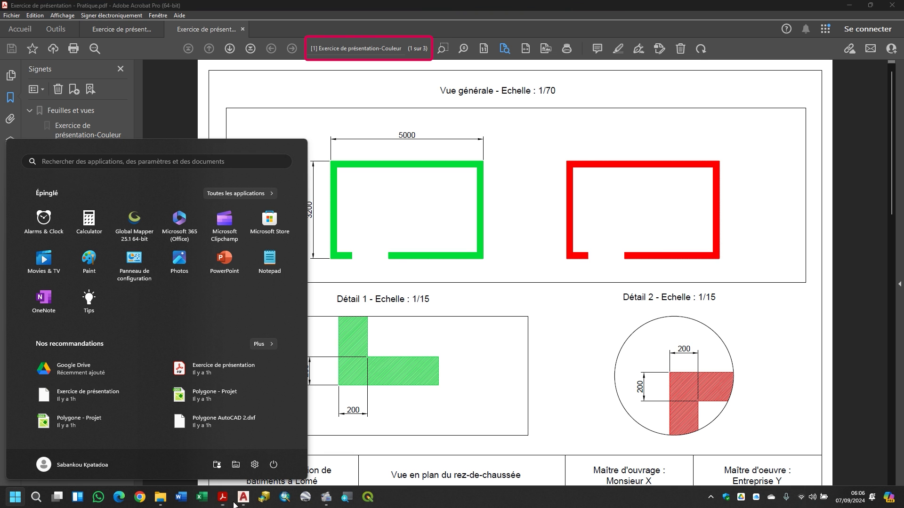
mouse_move(247, 497)
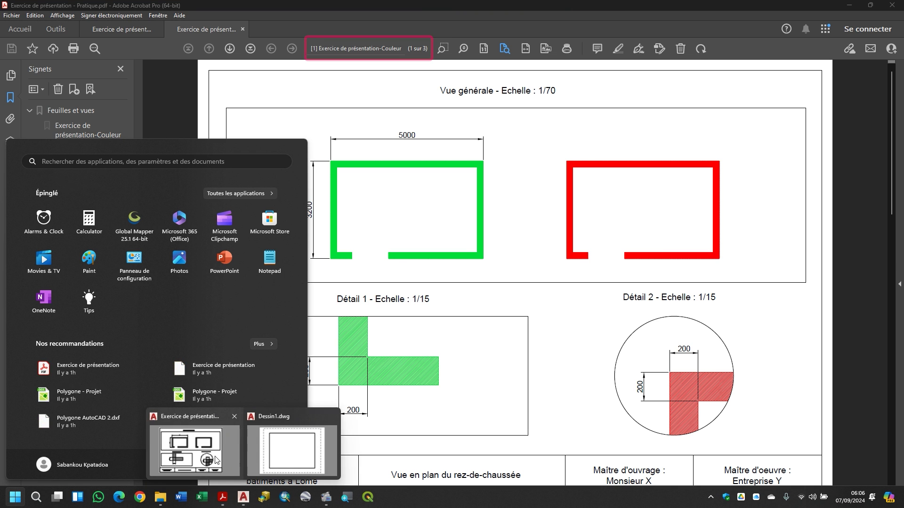
click(229, 422)
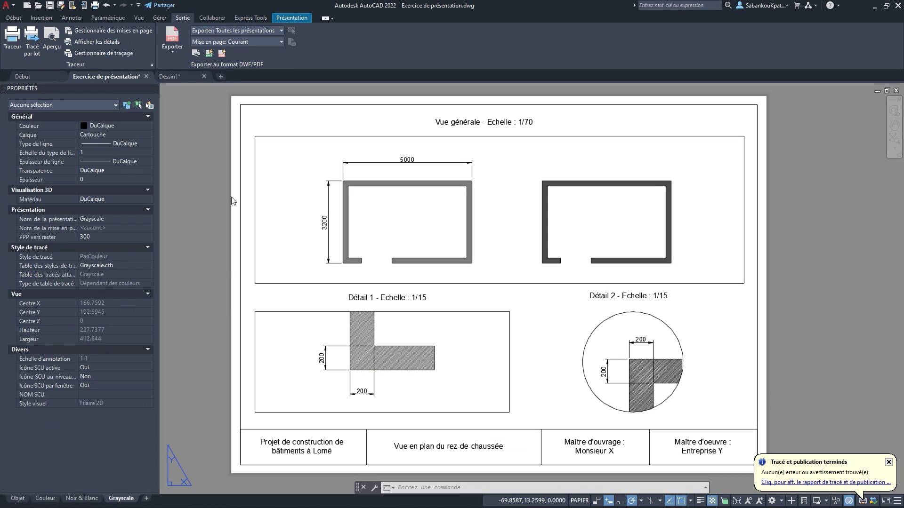
Examine the PDF export settings, including the option to open the file in the viewer, and leave without exporting
click(172, 42)
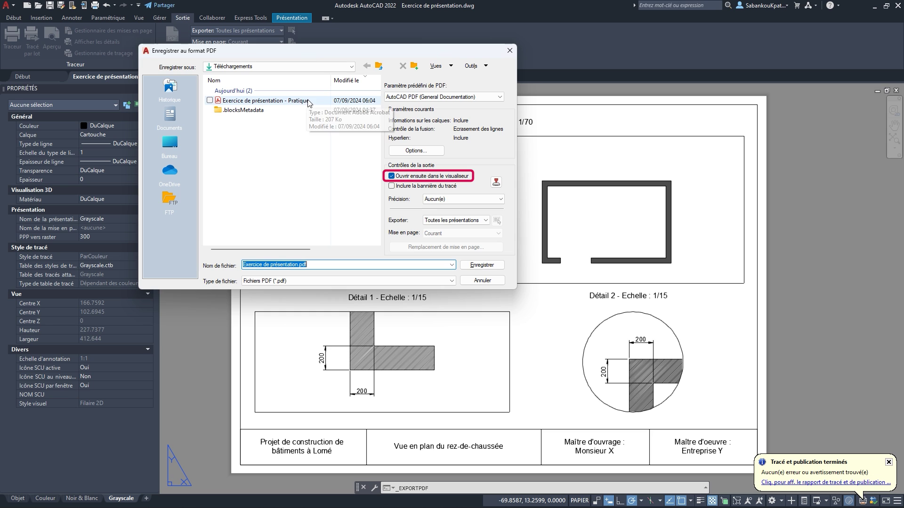
click(482, 281)
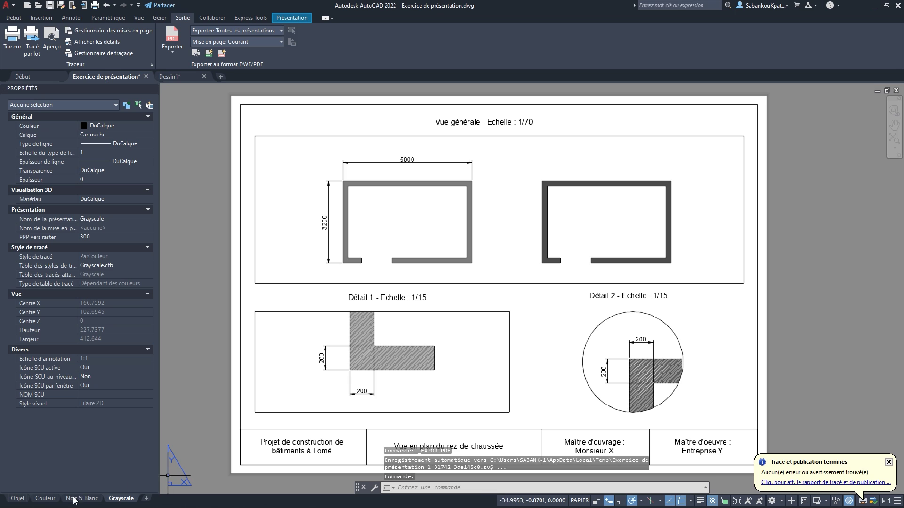
mouse_move(326, 312)
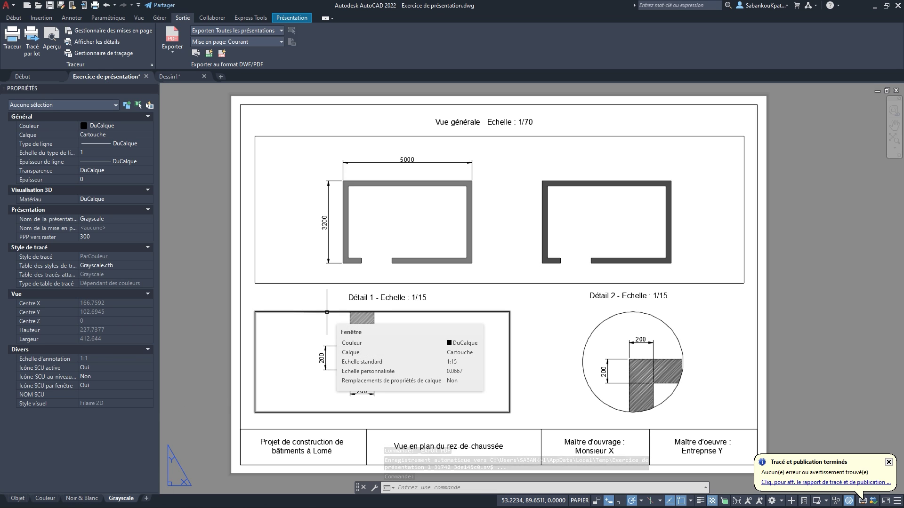